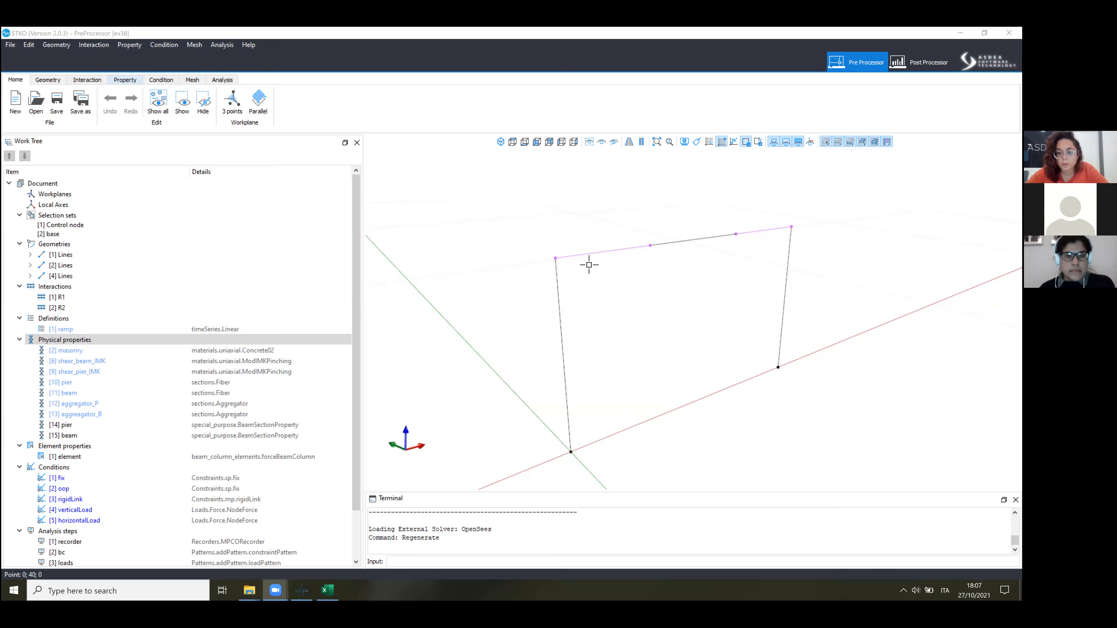
Display the assigned physical properties and examine the two piers and the connecting beam as extruded sections.
left_click(124, 80)
scroll(658, 316, "down", 1)
middle_click_drag(658, 317, 592, 311)
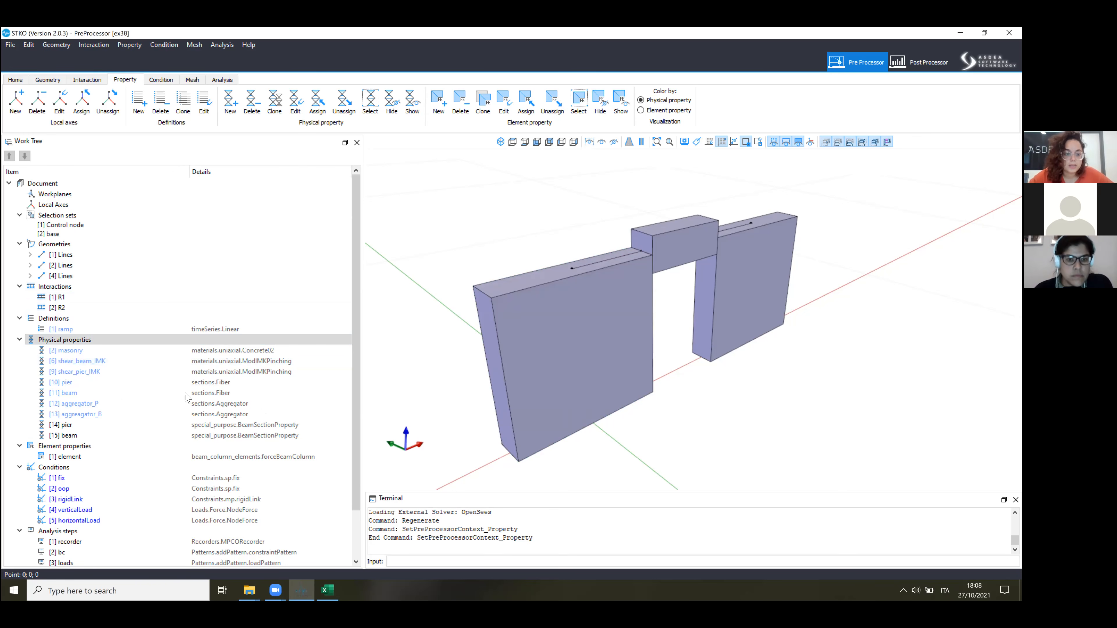
left_click_drag(190, 172, 168, 172)
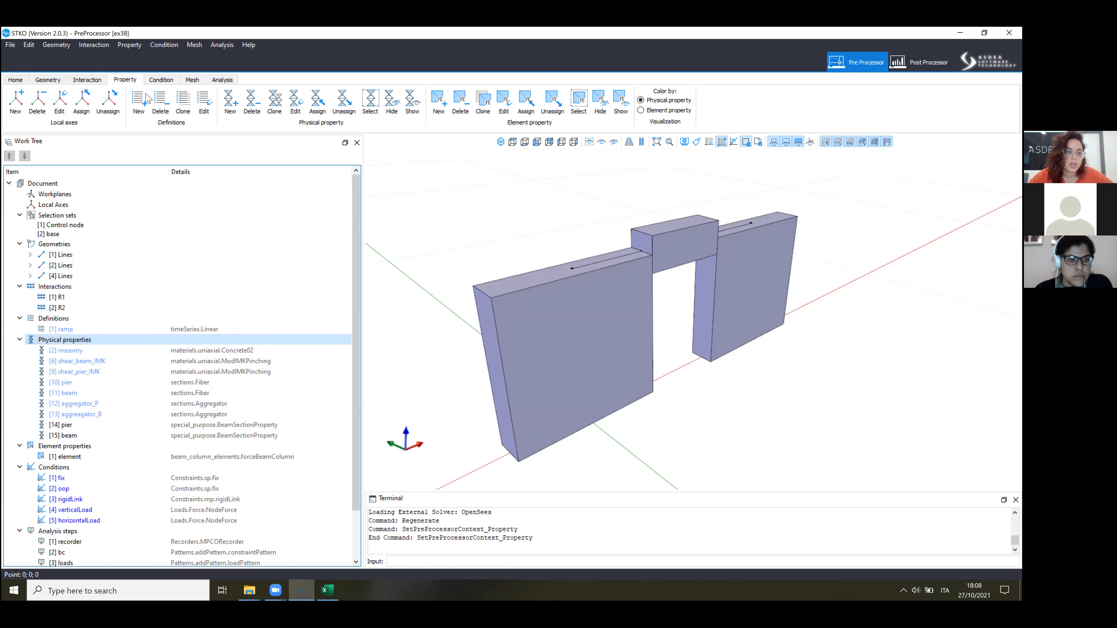
left_click(83, 403)
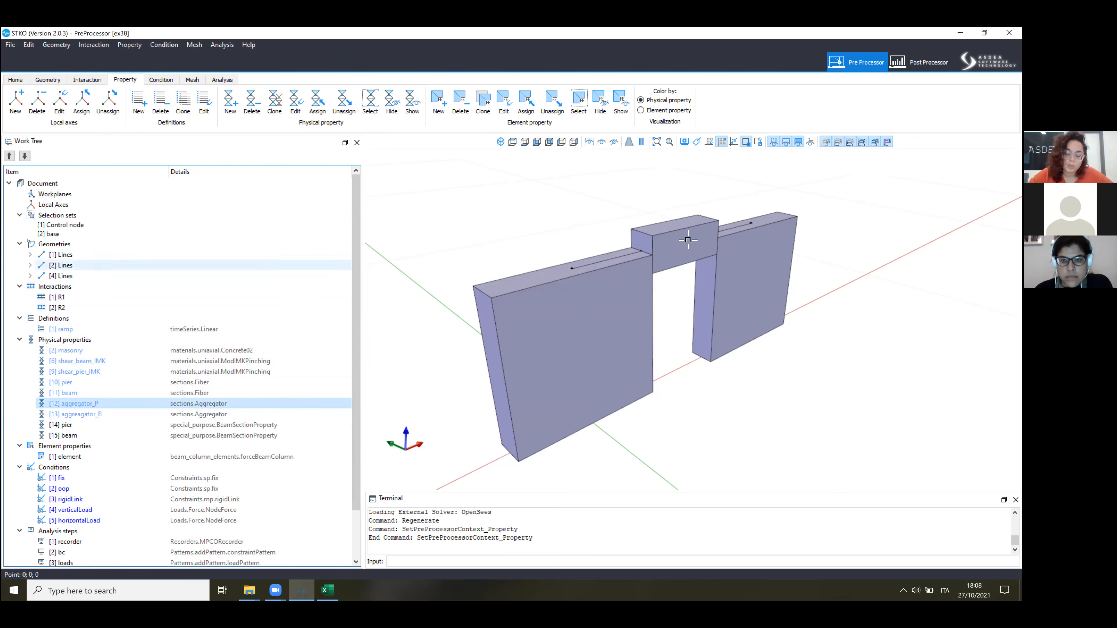
Switch to the geometry display and examine the frame's pier, beam and offset axis lines.
left_click(47, 80)
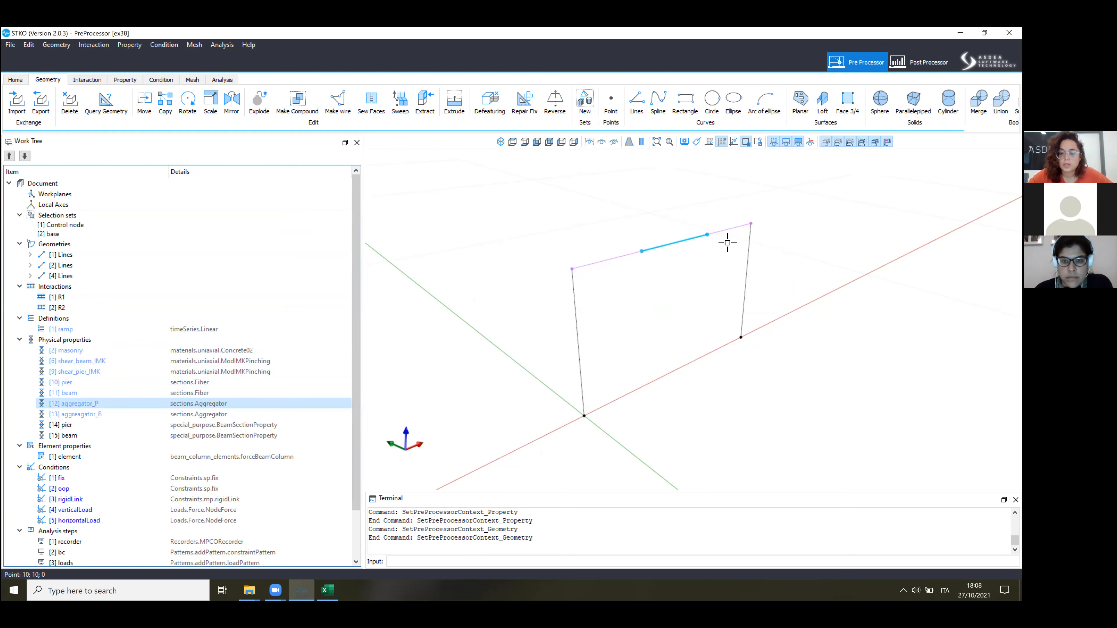
scroll(547, 263, "up", 2)
scroll(614, 247, "down", 2)
middle_click_drag(552, 289, 527, 308)
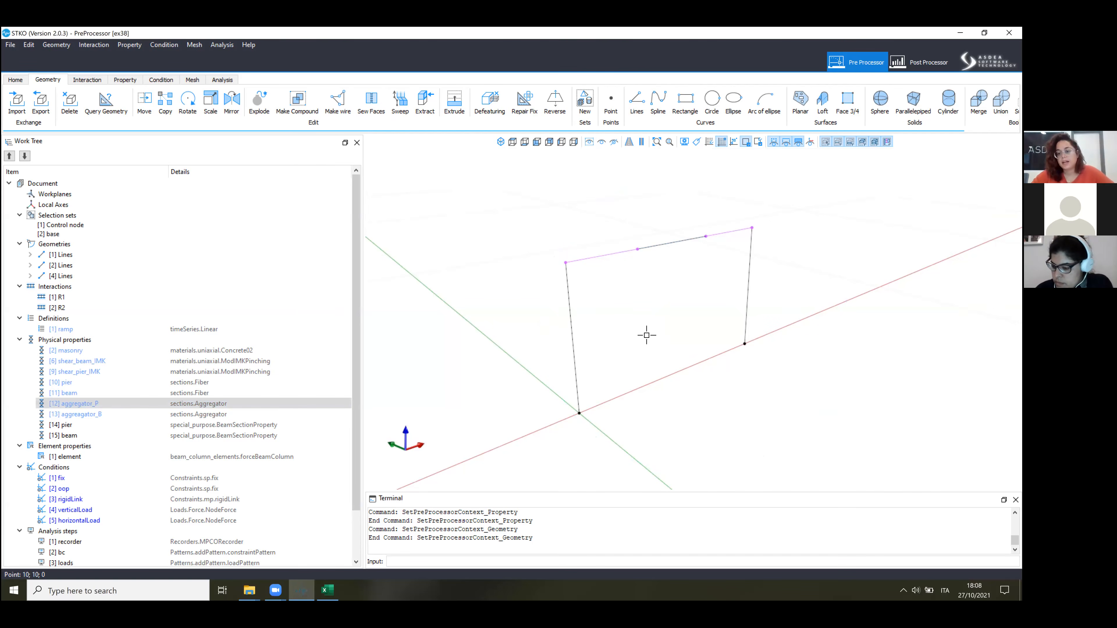
scroll(546, 228, "up", 2)
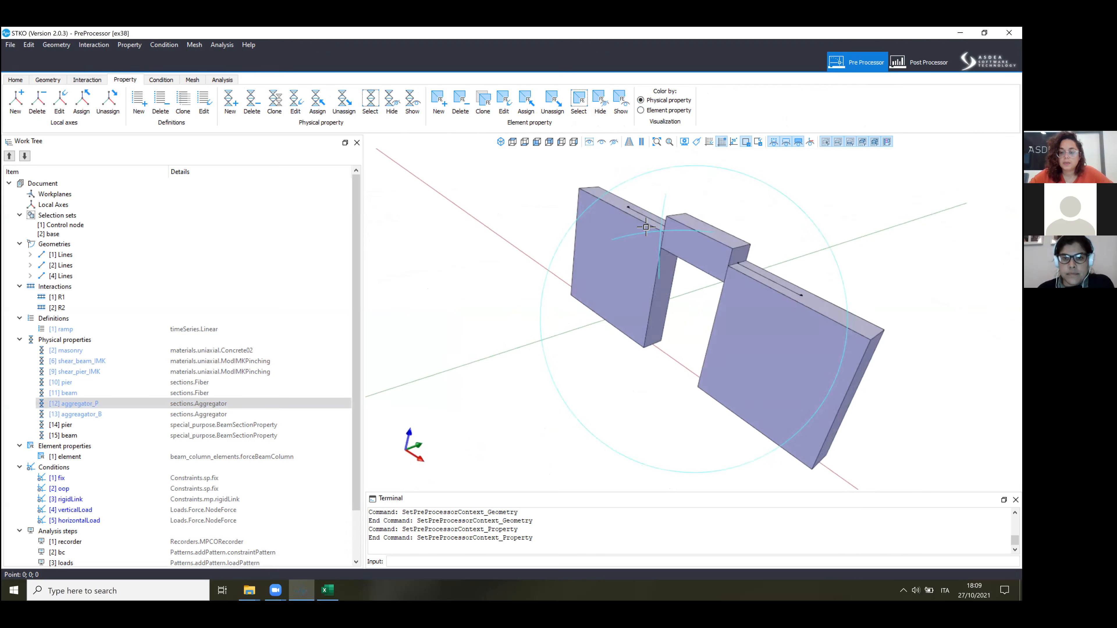
Examine the extruded piers and beam from several angles along with the R1 and R2 interactions.
middle_click_drag(550, 234, 599, 227)
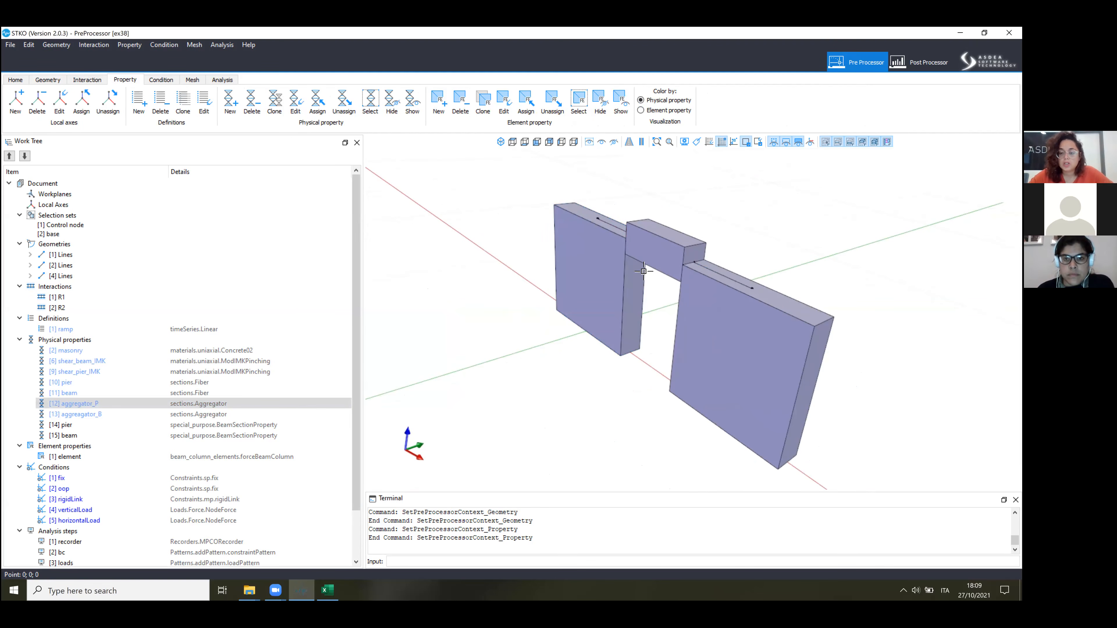
middle_click_drag(717, 294, 646, 366)
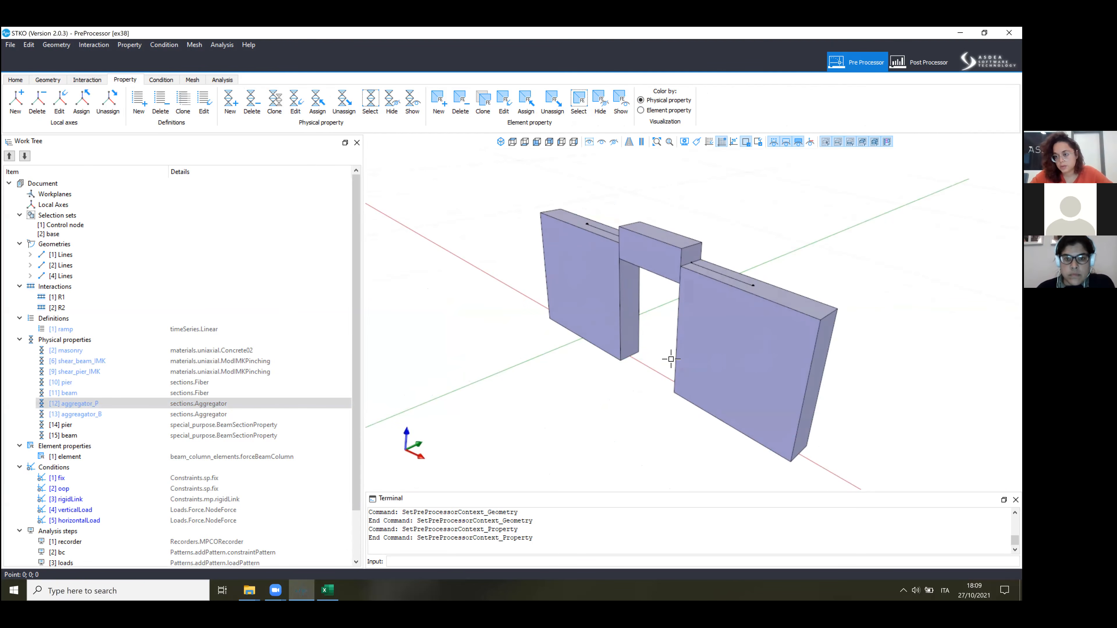
middle_click_drag(670, 359, 715, 329)
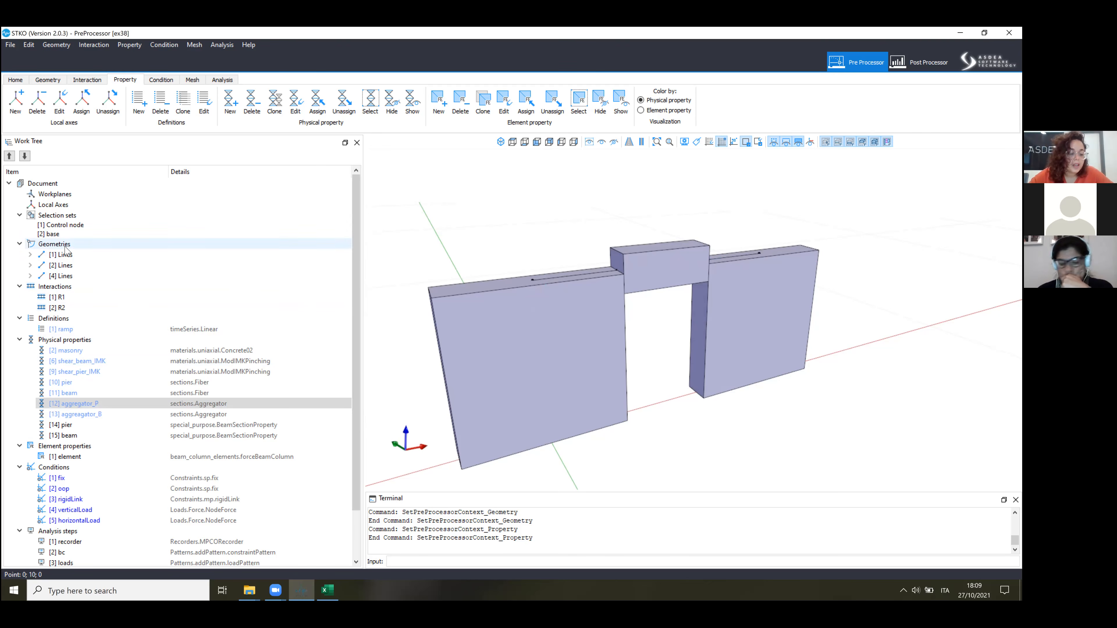
left_click(63, 295)
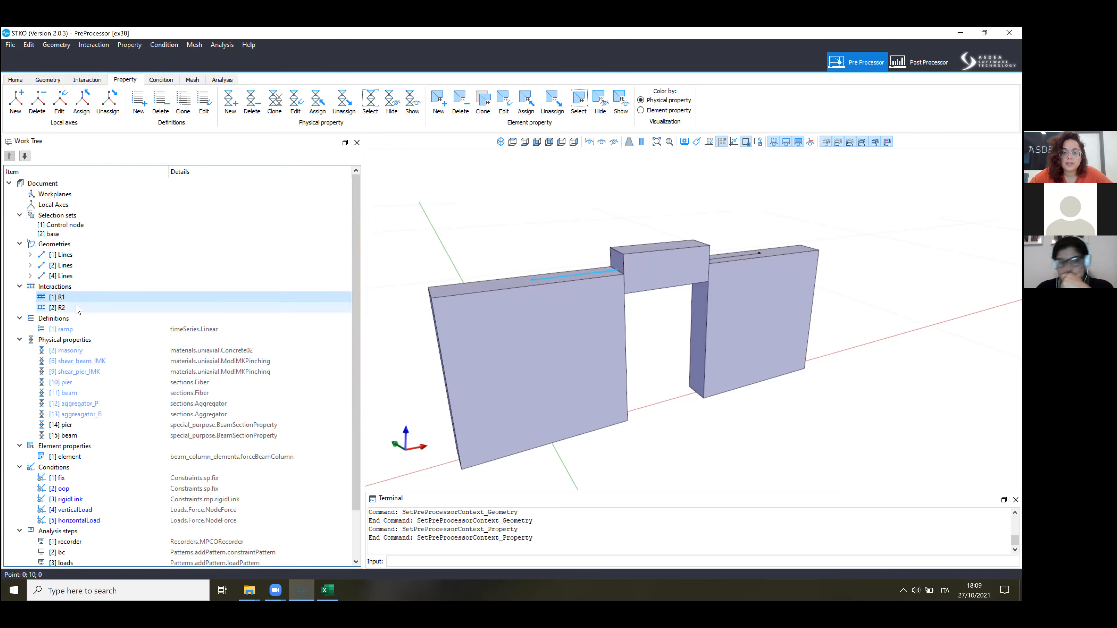
left_click_drag(76, 310, 77, 314)
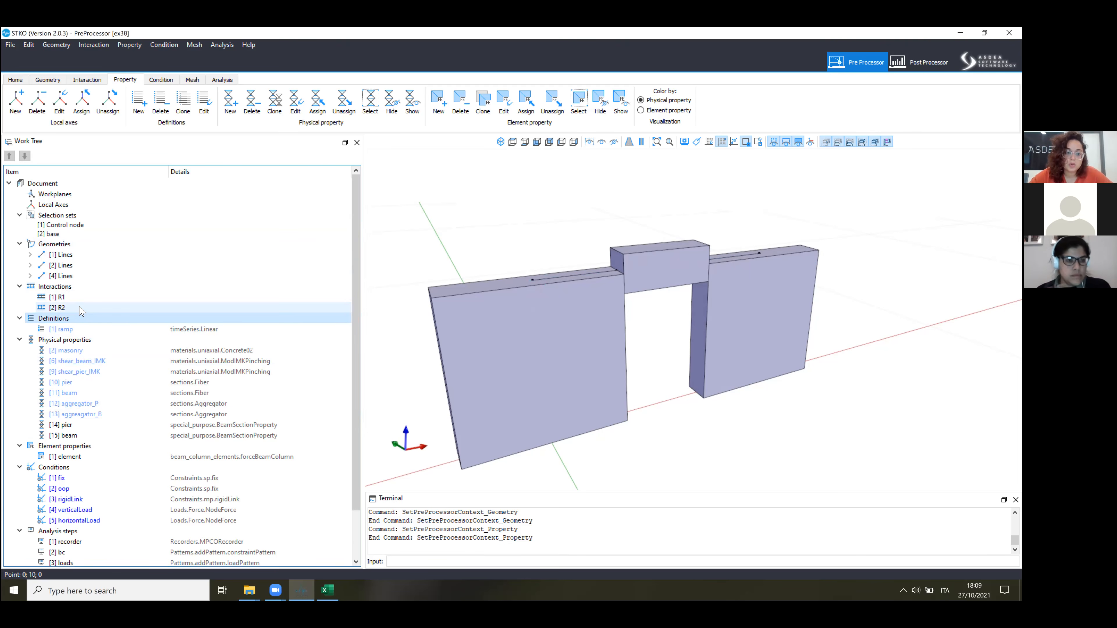
left_click(81, 298)
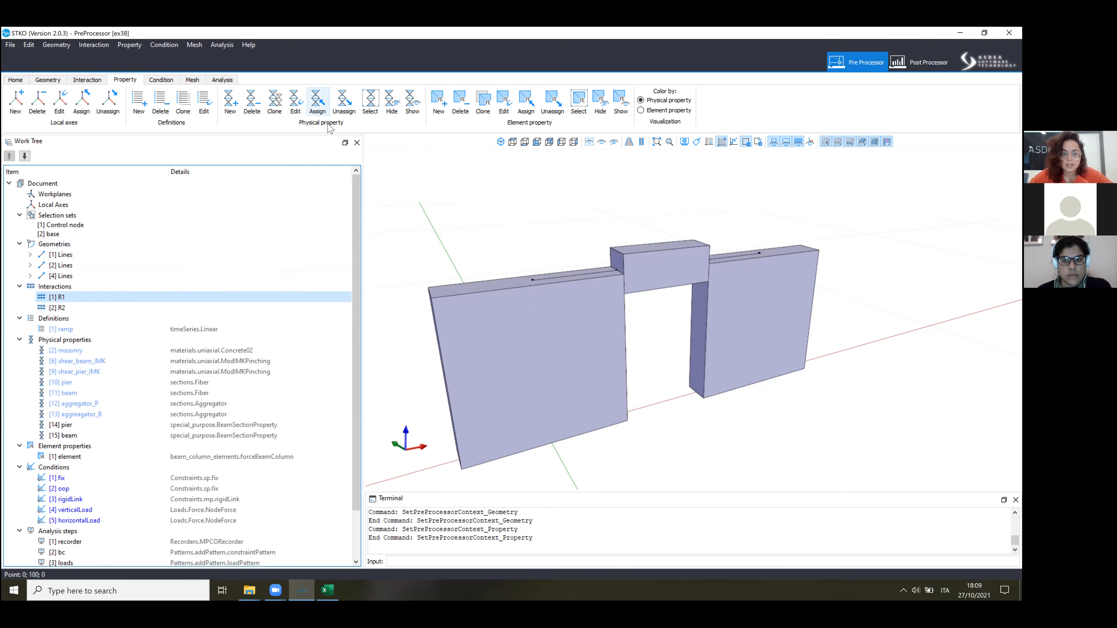
Show the line geometry and review the rigidLink condition's dimension and type settings.
left_click(48, 79)
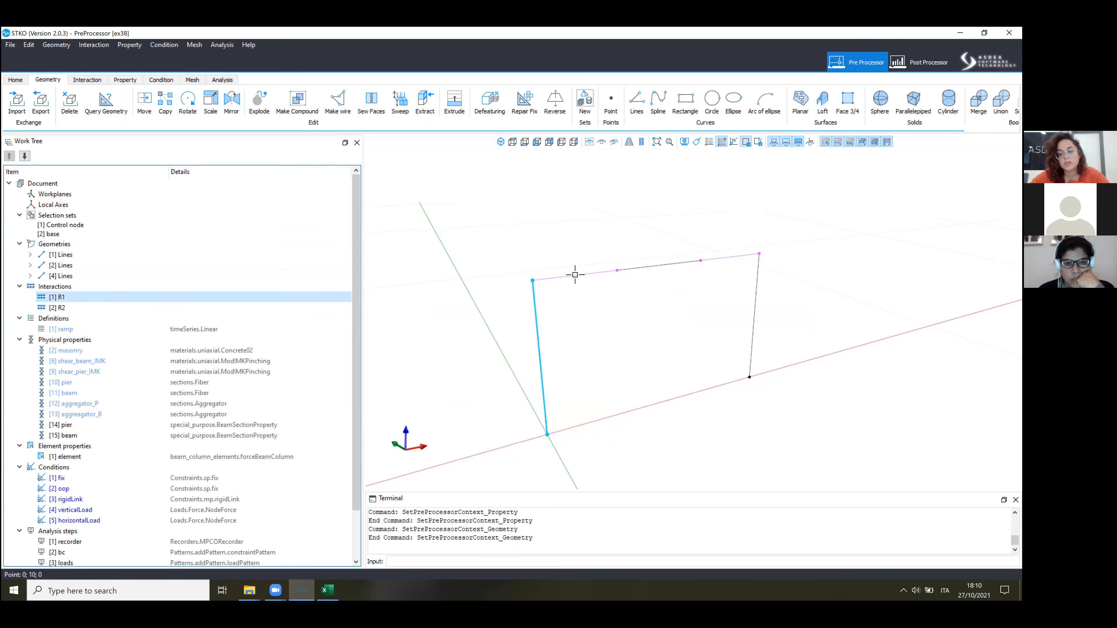
scroll(137, 418, "down", 2)
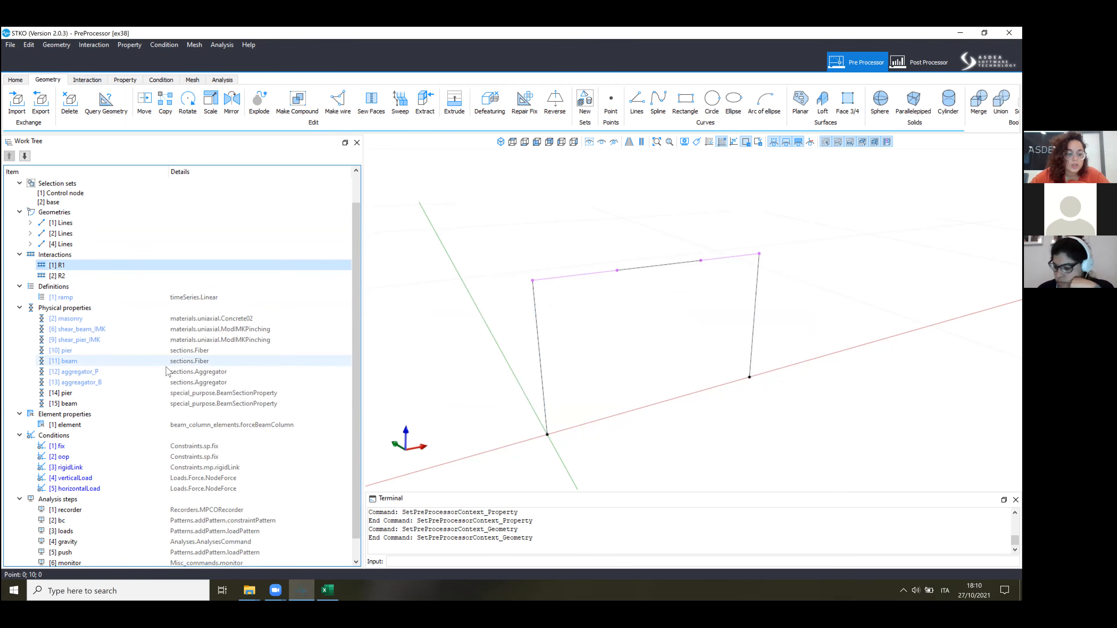
left_click(136, 448)
right_click(136, 449)
left_click(158, 479)
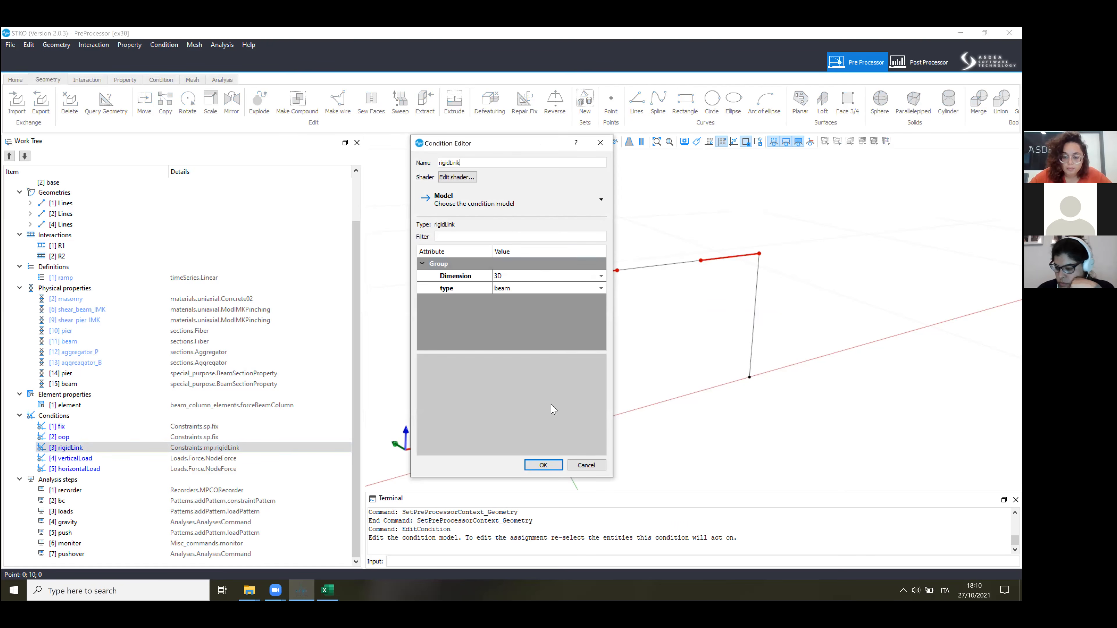
left_click(543, 465)
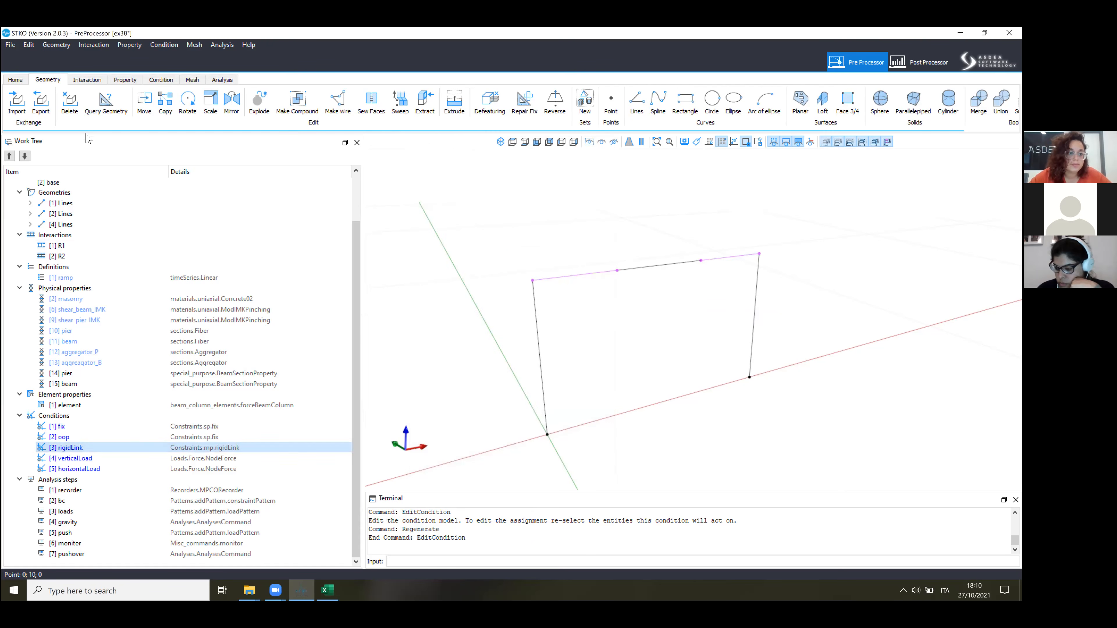
Save the ex38 model and open the ex39 model.
left_click(15, 79)
left_click(55, 113)
left_click(37, 108)
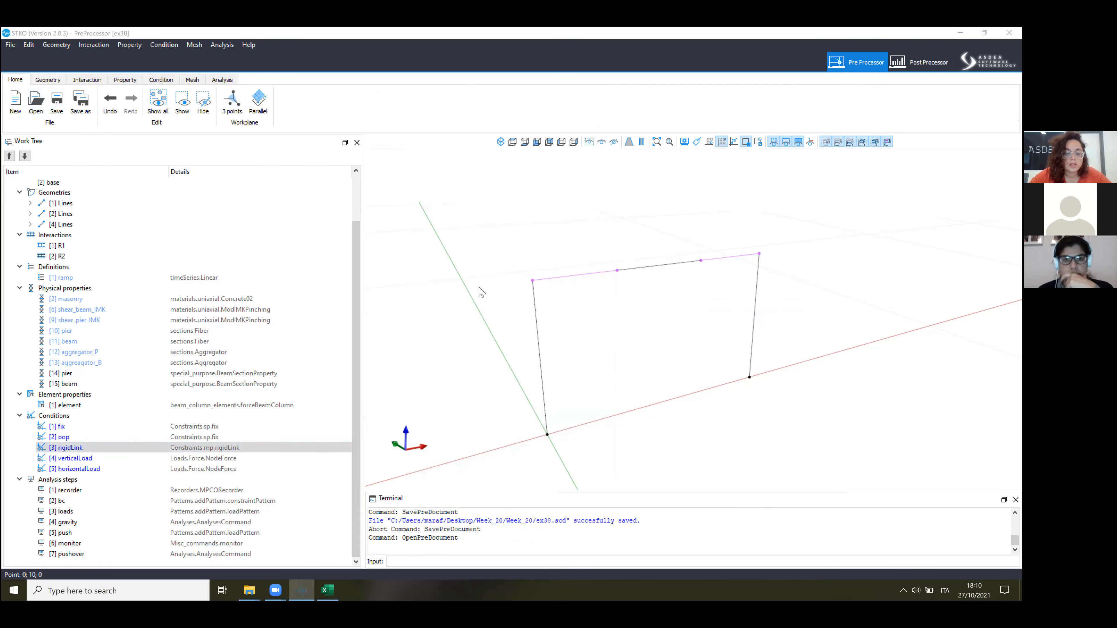
left_click(500, 322)
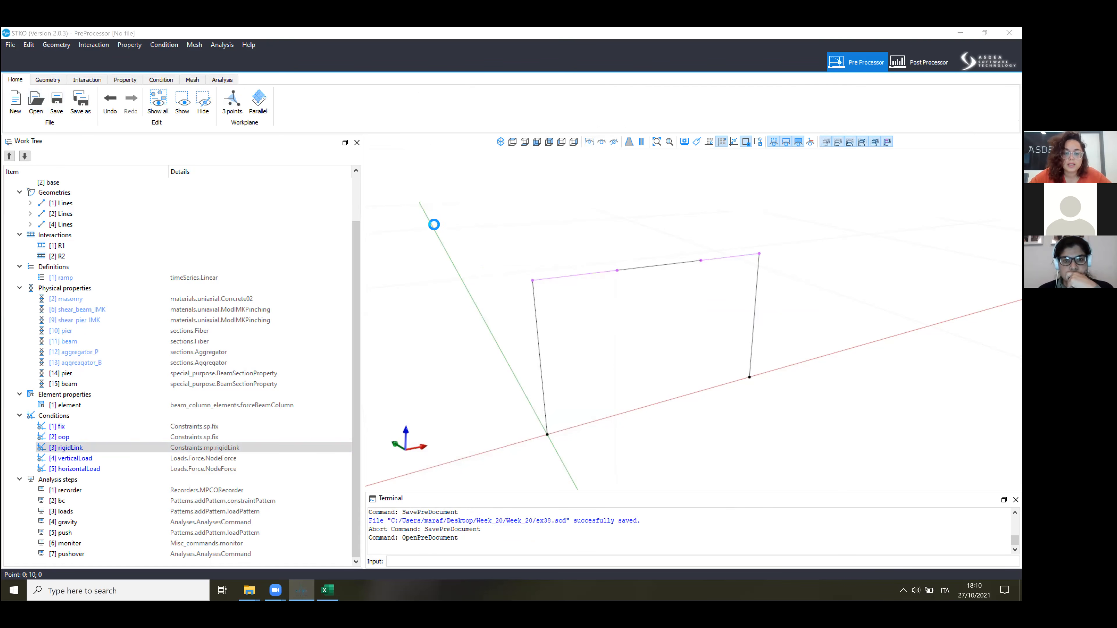
double_click(412, 241)
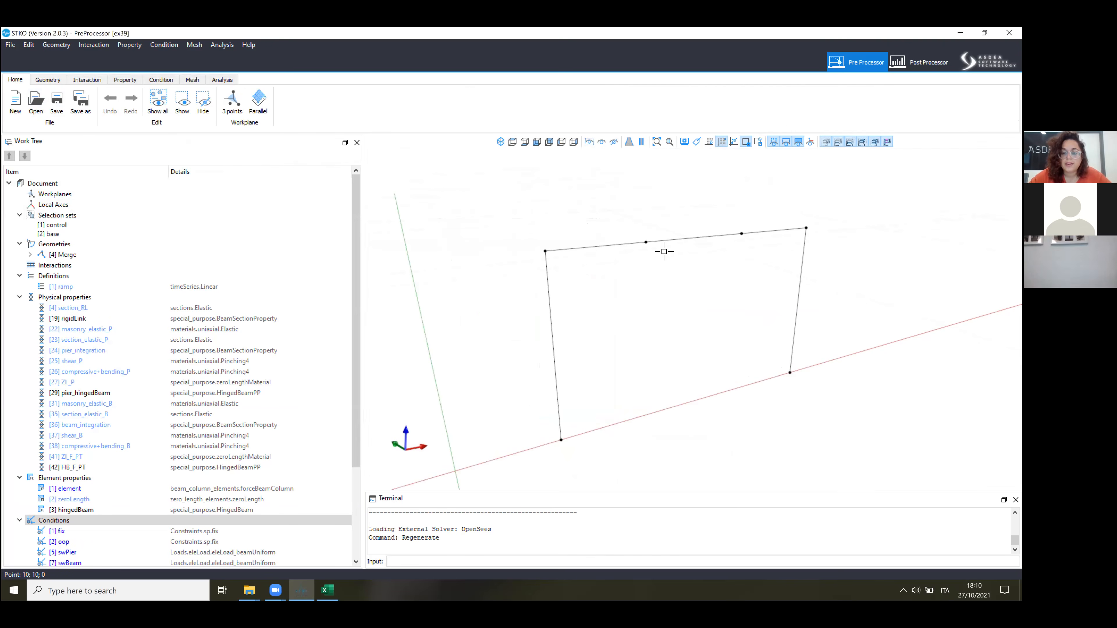
Display the assigned properties and review the section_RL elastic section's cross section and stiffness moduli.
left_click(125, 80)
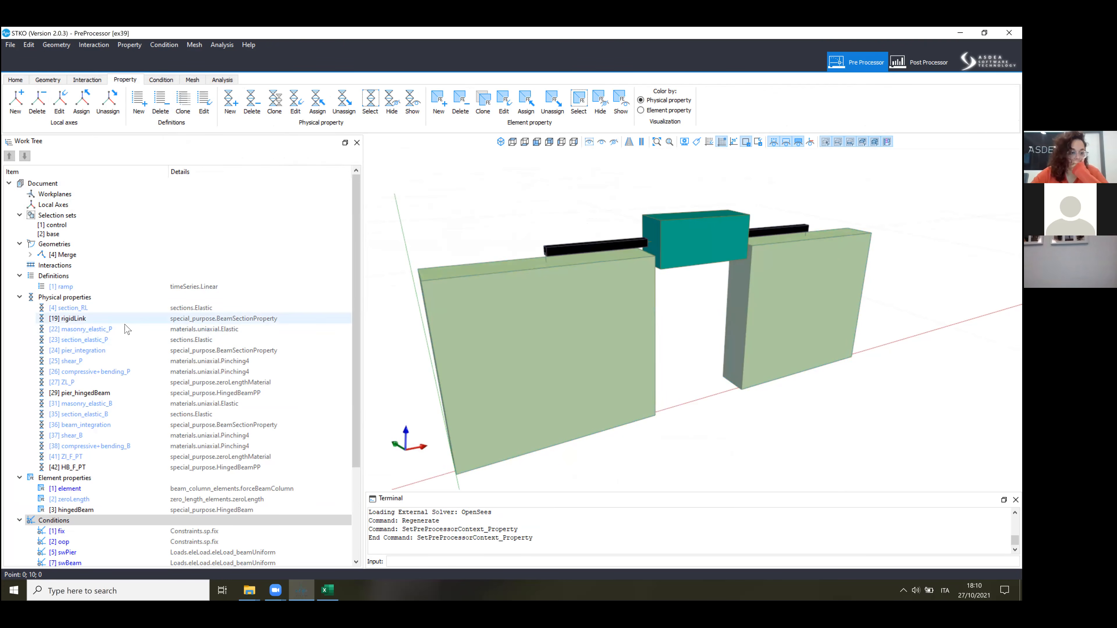
left_click(134, 307)
right_click(134, 307)
left_click(152, 333)
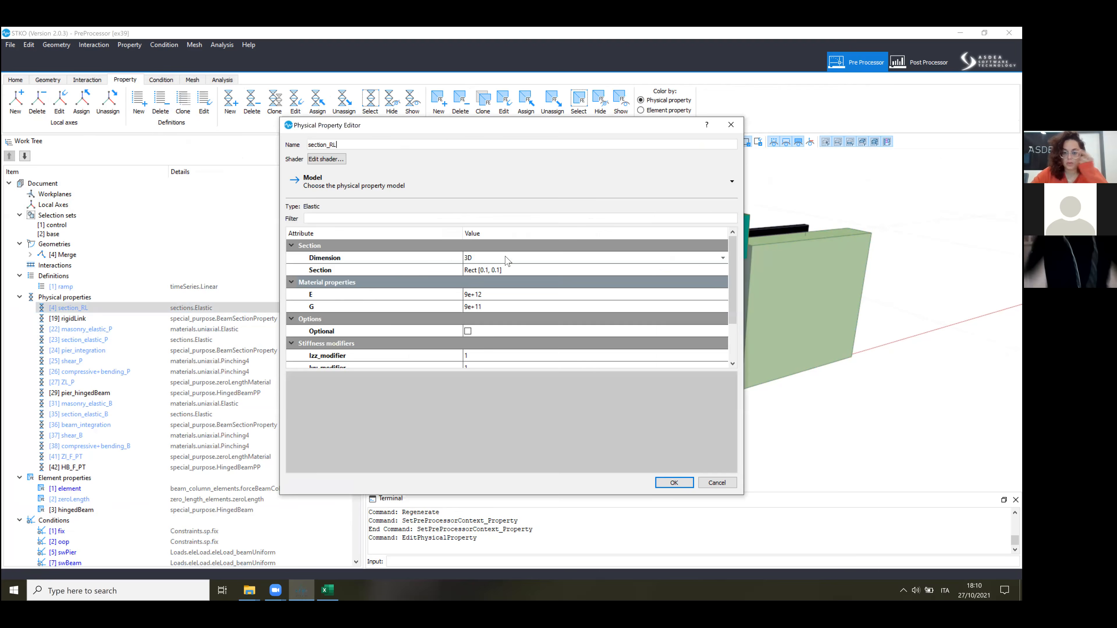
left_click(544, 272)
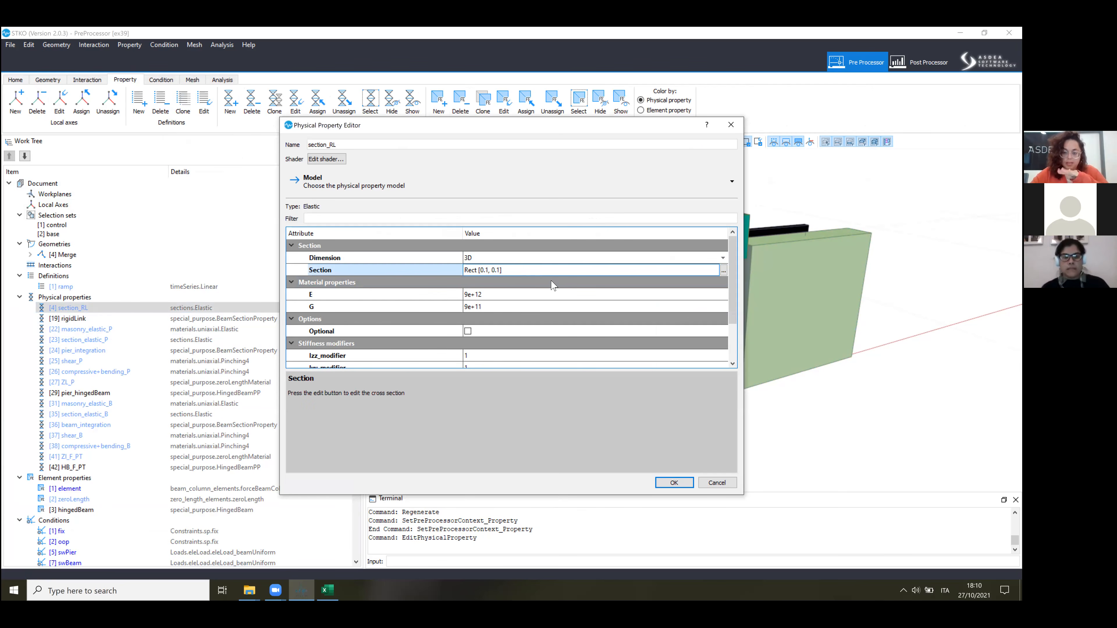
left_click(418, 296)
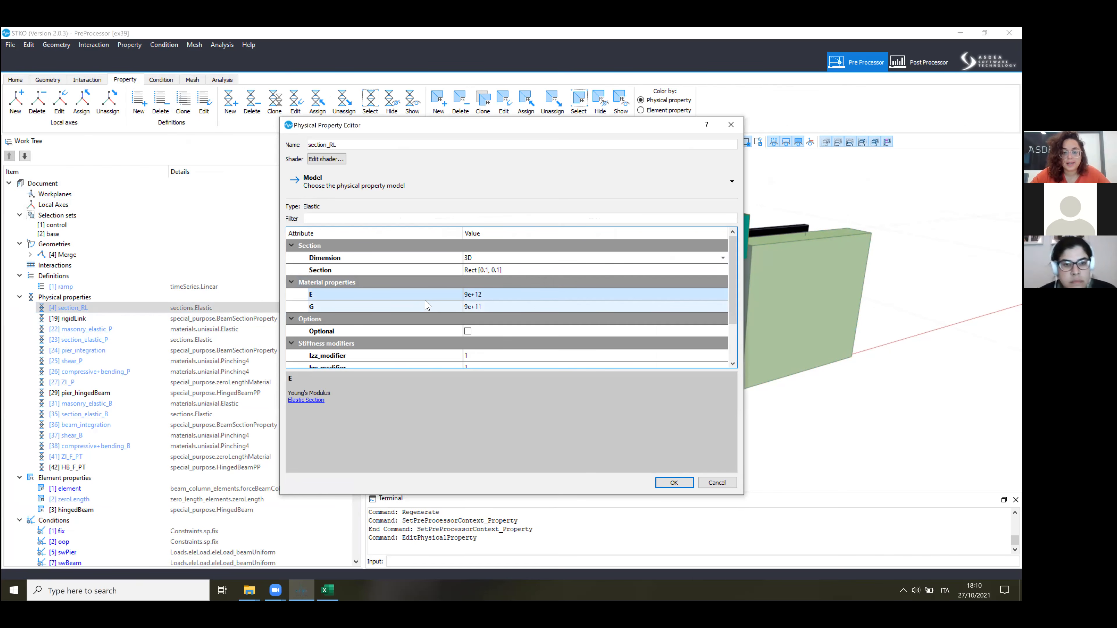
left_click(674, 482)
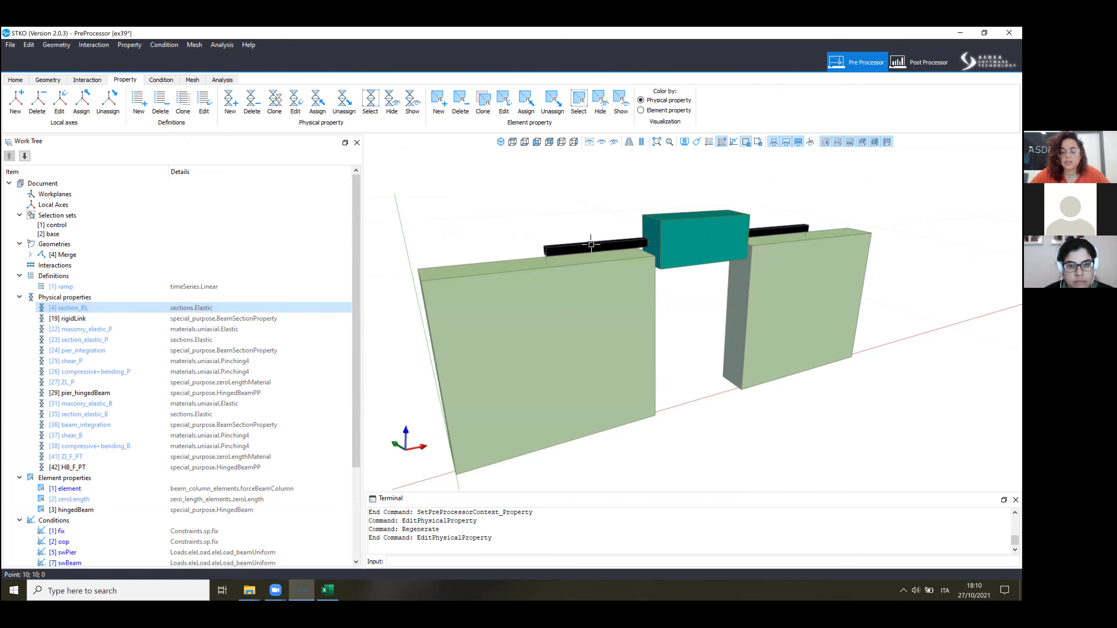
Examine the black rigid link segments between the pier tops and the beam.
left_click(588, 246)
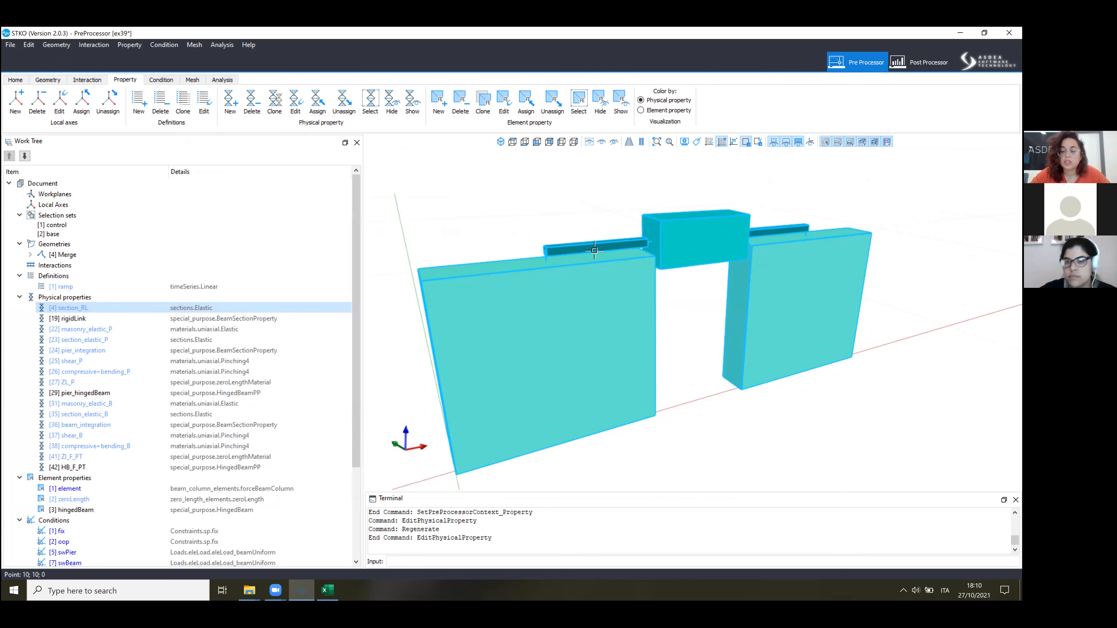
left_click(589, 249)
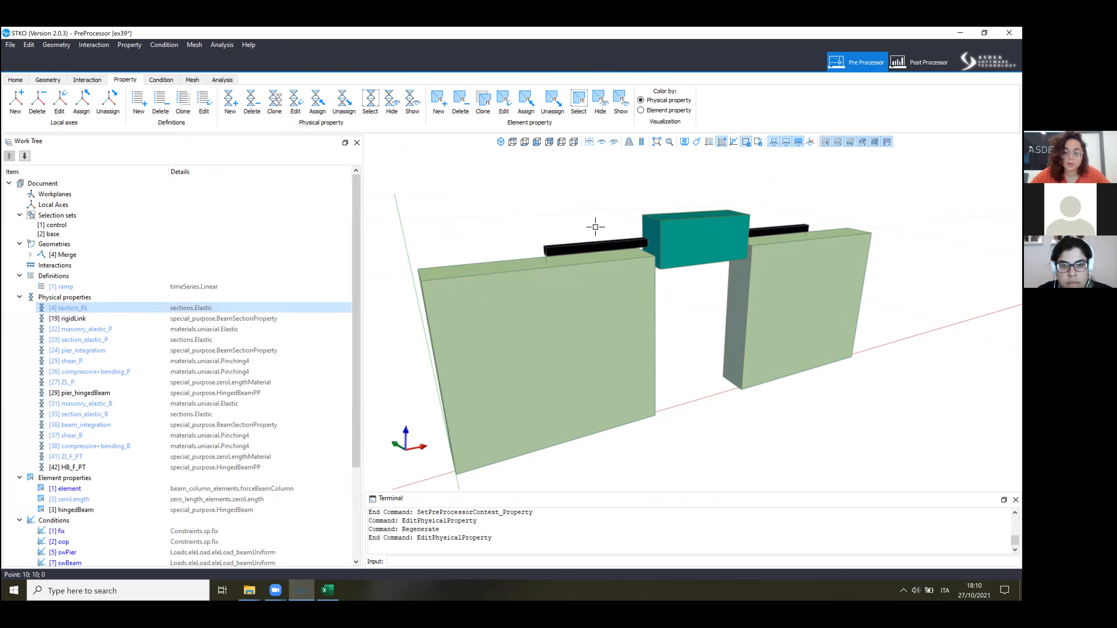
scroll(576, 240, "down", 3)
scroll(576, 240, "up", 2)
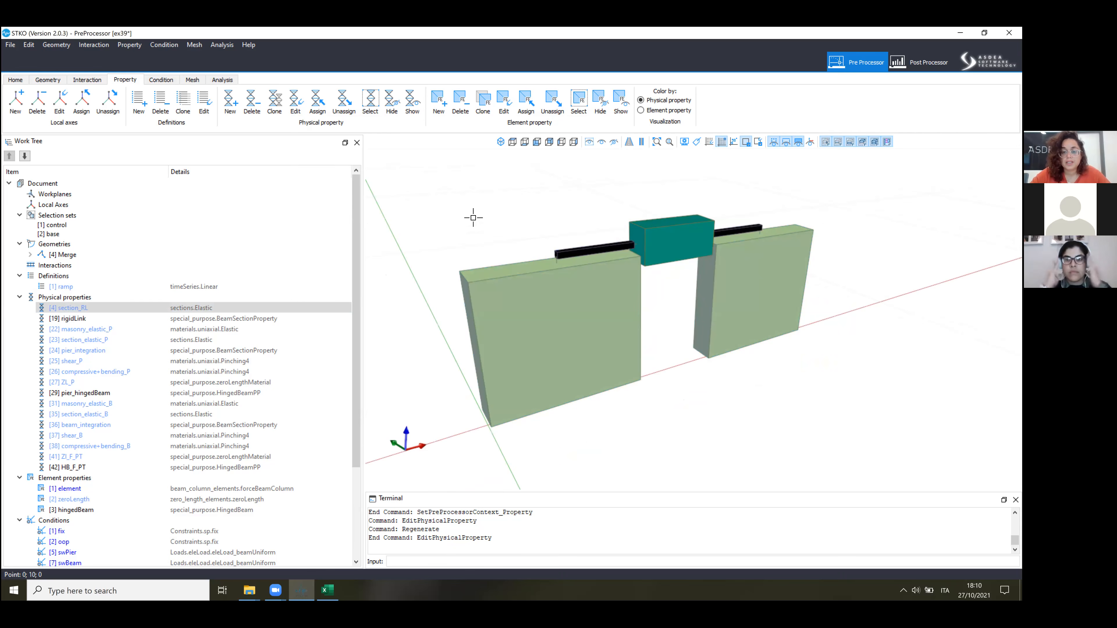
Reopen the ex38 model, saving the changes to ex39.
left_click(22, 80)
left_click(35, 101)
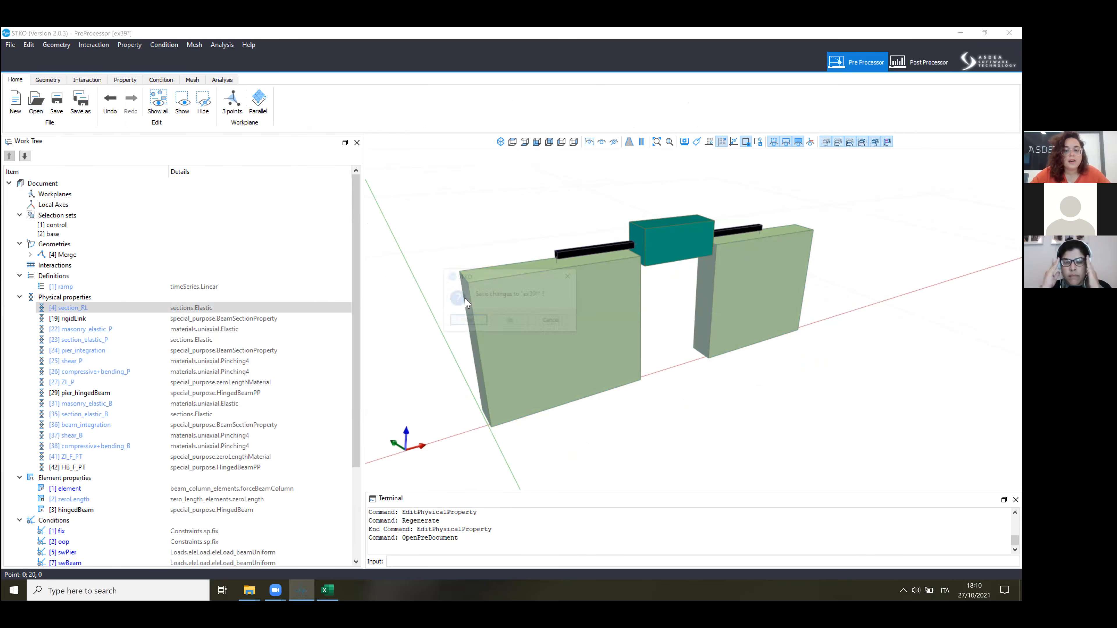
left_click(469, 321)
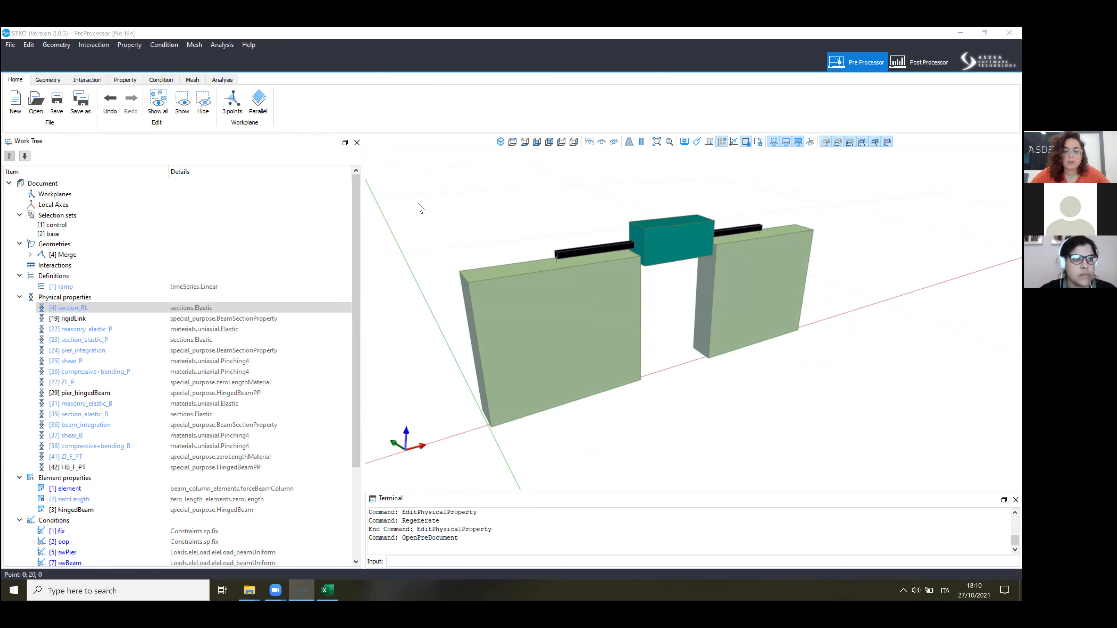
double_click(333, 218)
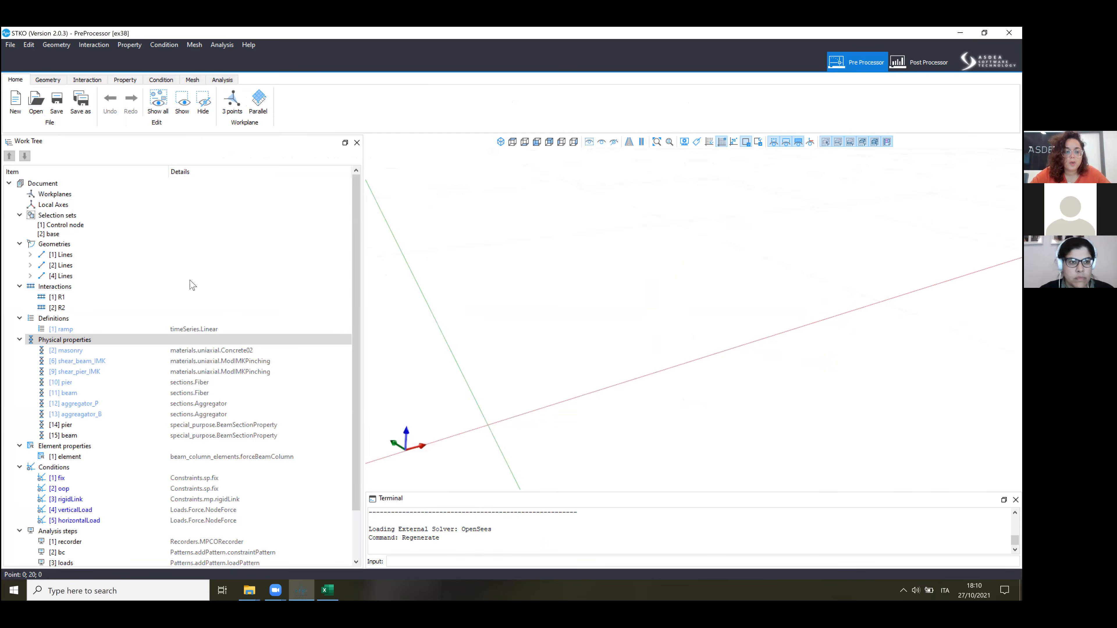
Open the masonry Concrete02 material for review and move and narrow its editor to keep the model in view.
scroll(189, 305, "down", 2)
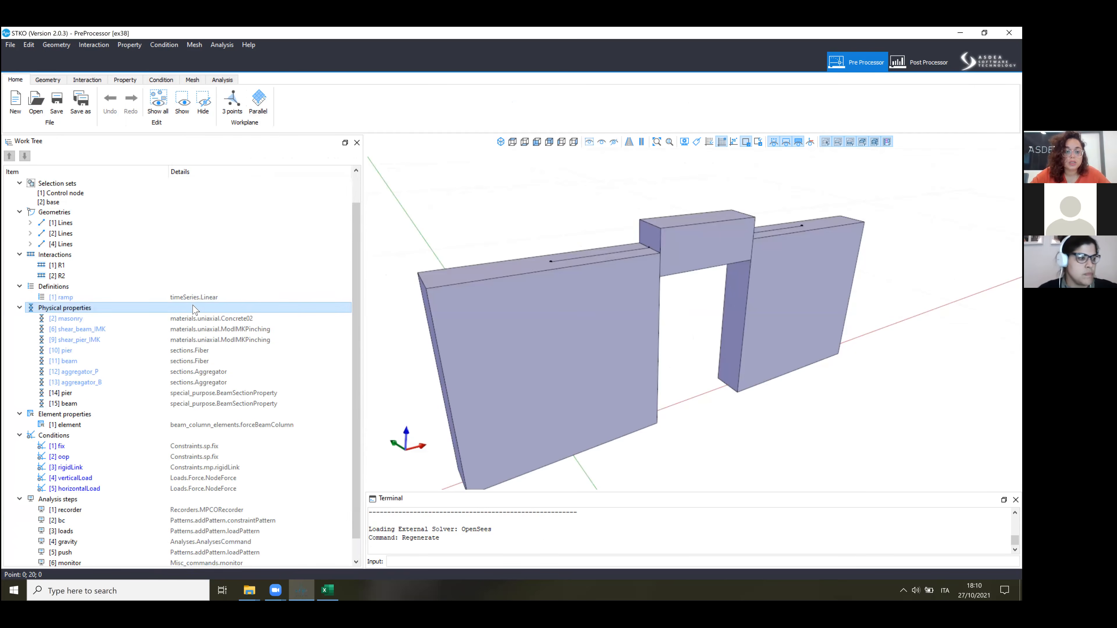
left_click(188, 304)
right_click(188, 305)
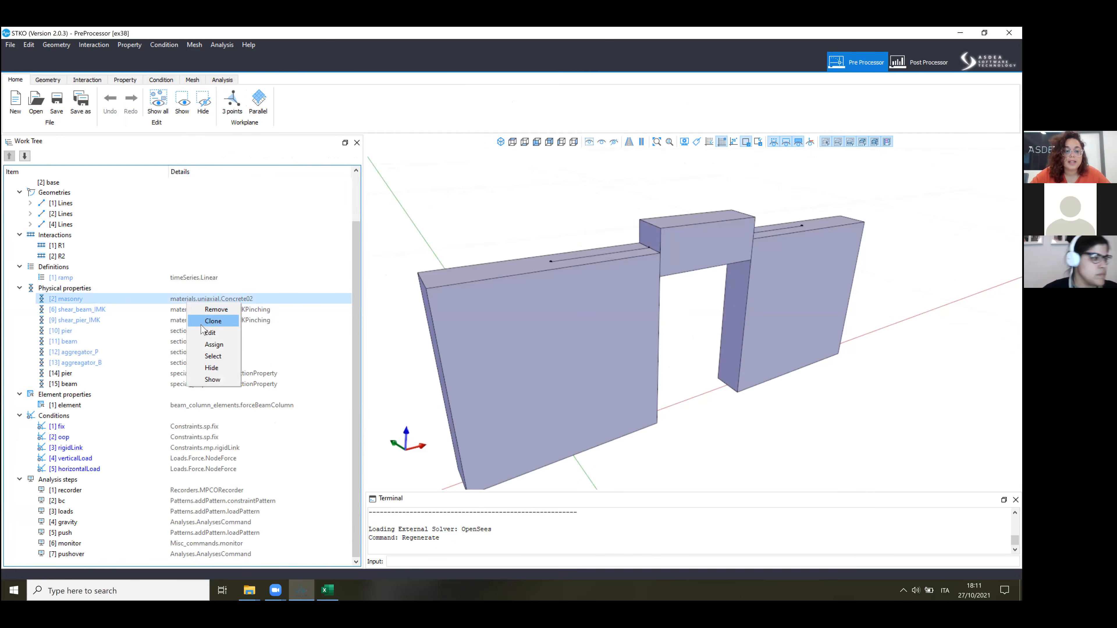
left_click(206, 336)
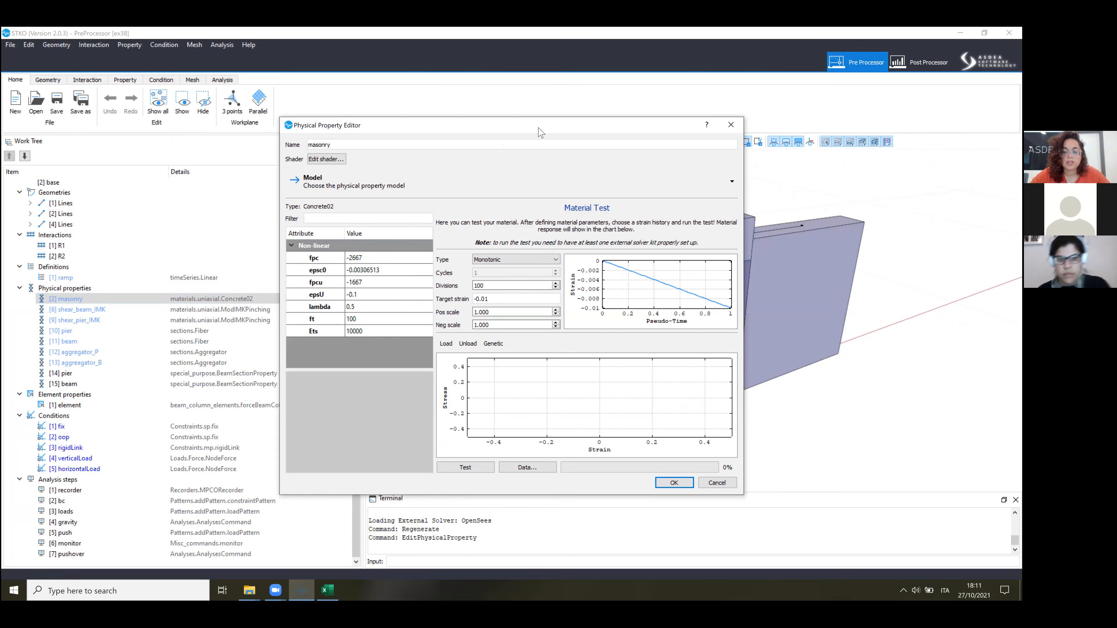
left_click_drag(541, 132, 369, 77)
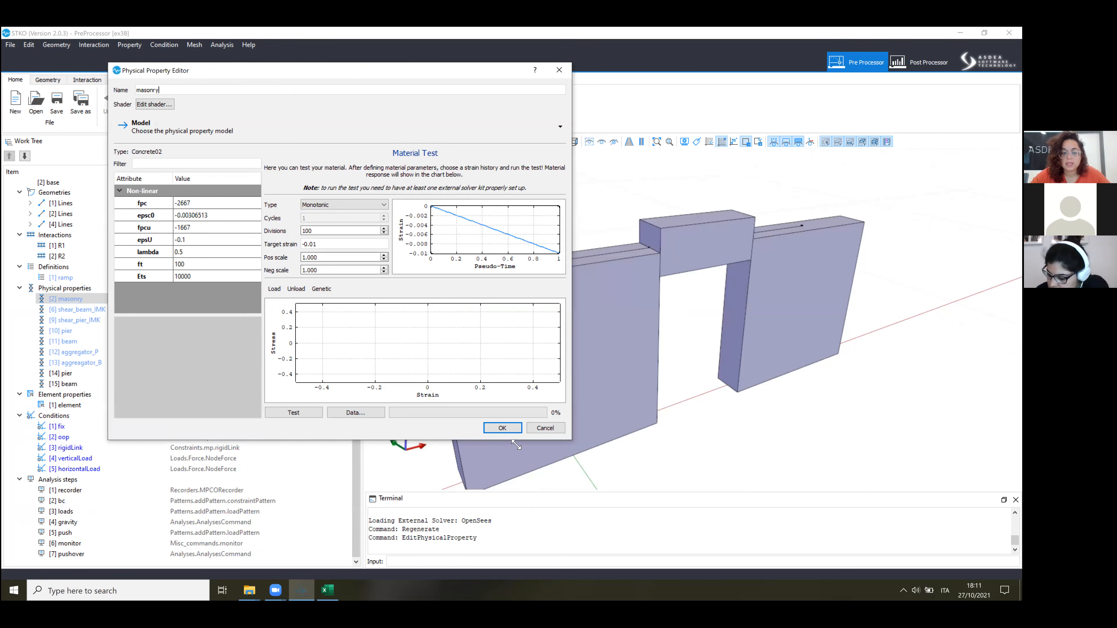
left_click_drag(572, 442, 517, 445)
left_click_drag(209, 181, 259, 184)
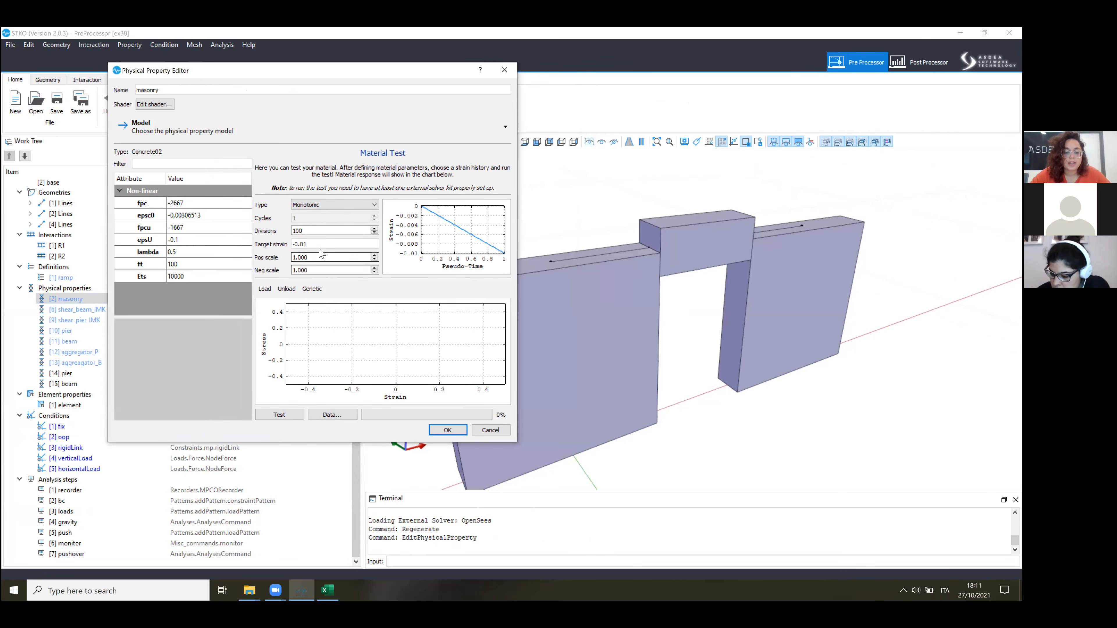
Run the masonry material's monotonic test at a target strain of -0.01 and again at -1.
left_click(279, 414)
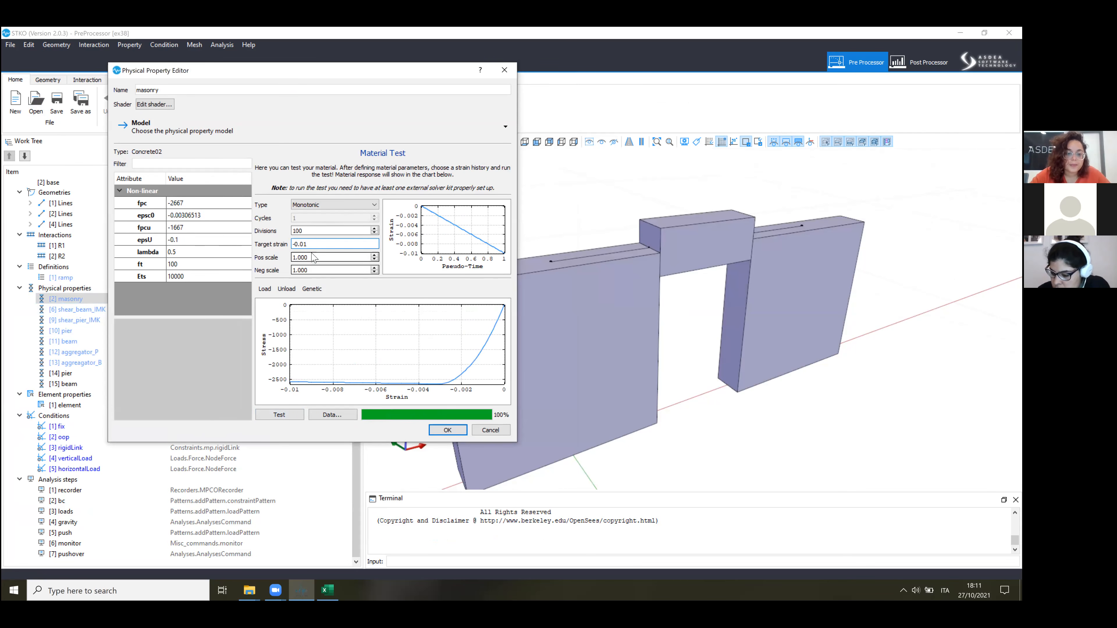
left_click_drag(313, 244, 289, 238)
key("BackSpace")
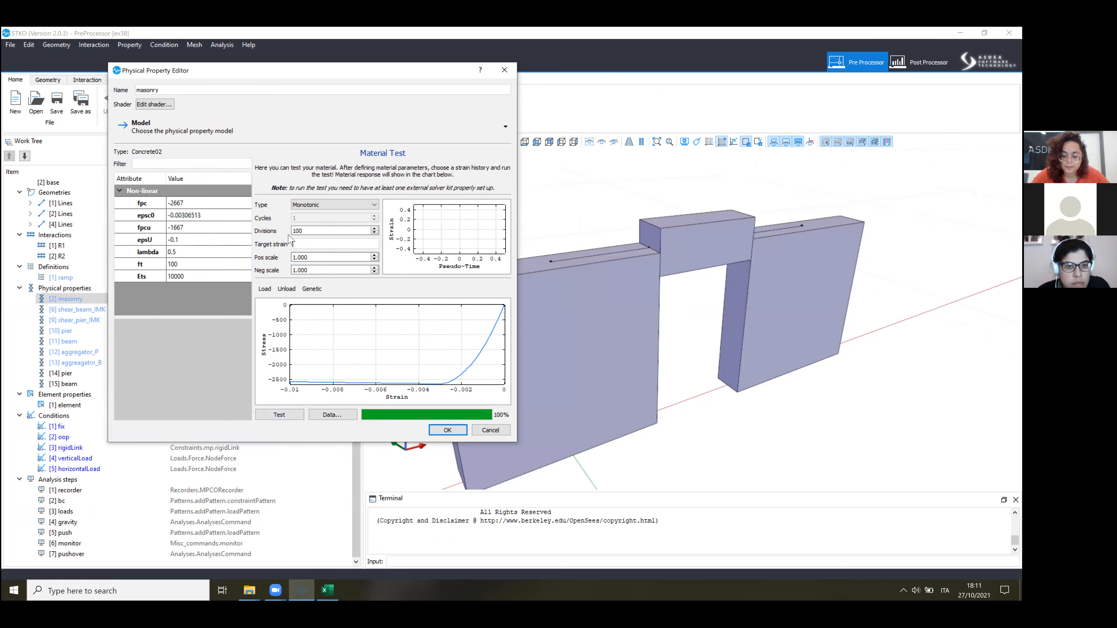
type("-1")
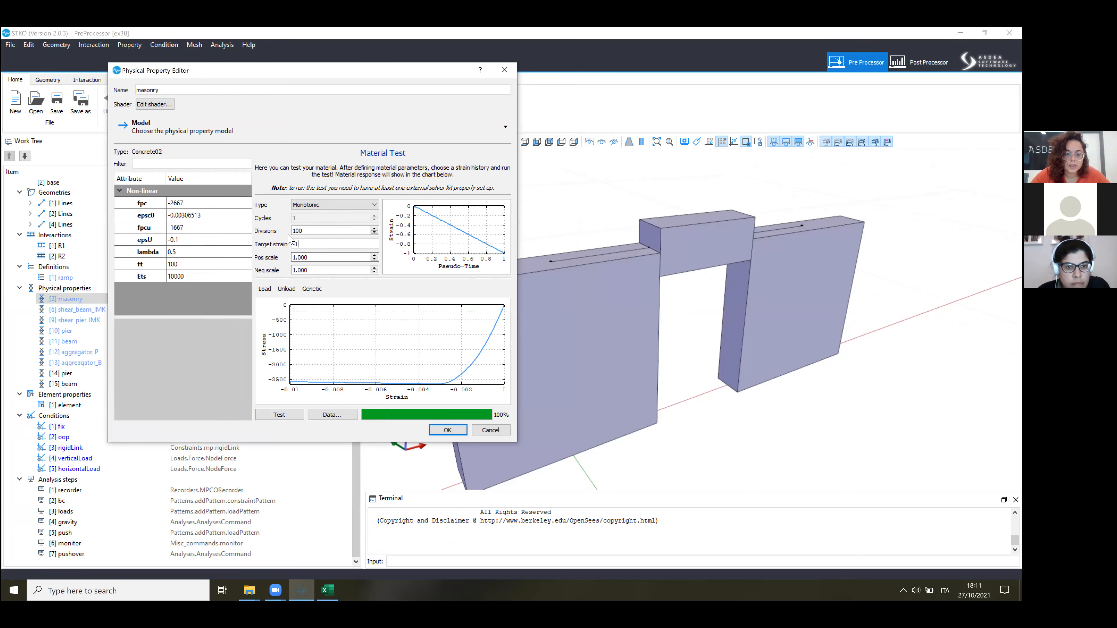
left_click(279, 416)
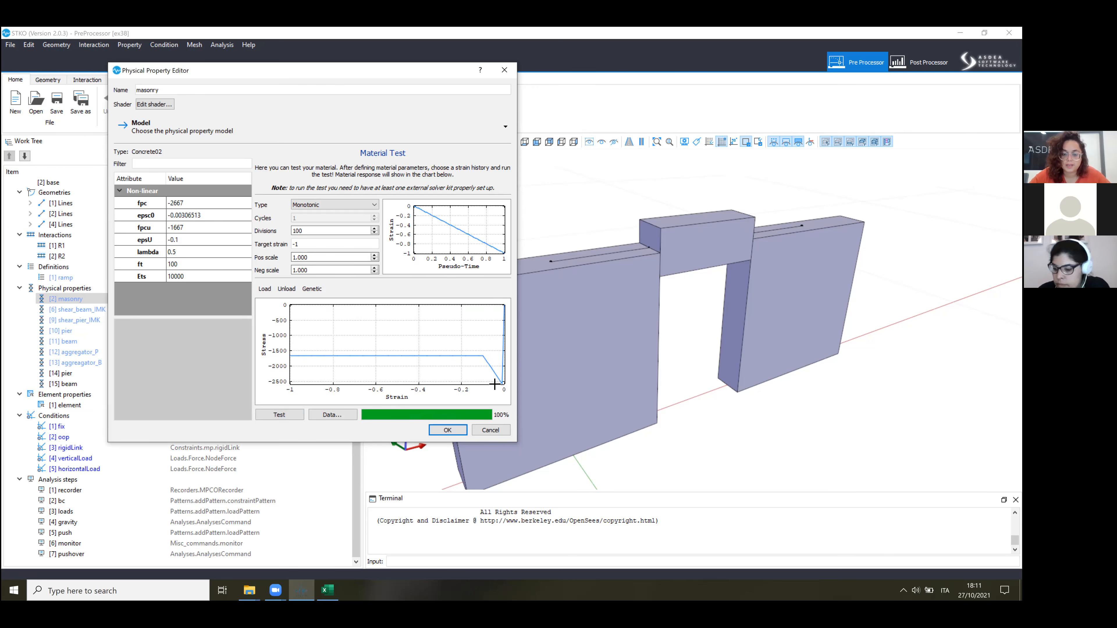
Test the masonry material in tension with a monotonic target strain of 0.1 and accept the property.
left_click(311, 206)
left_click(249, 228)
left_click_drag(306, 245, 283, 245)
type("0.1")
left_click(316, 330)
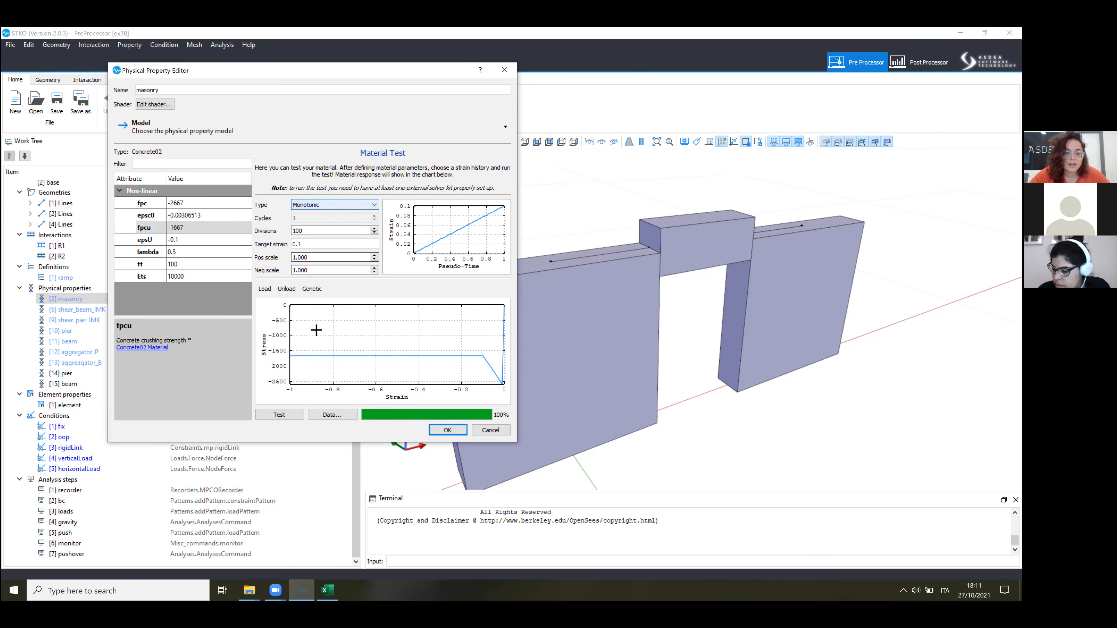
left_click(293, 415)
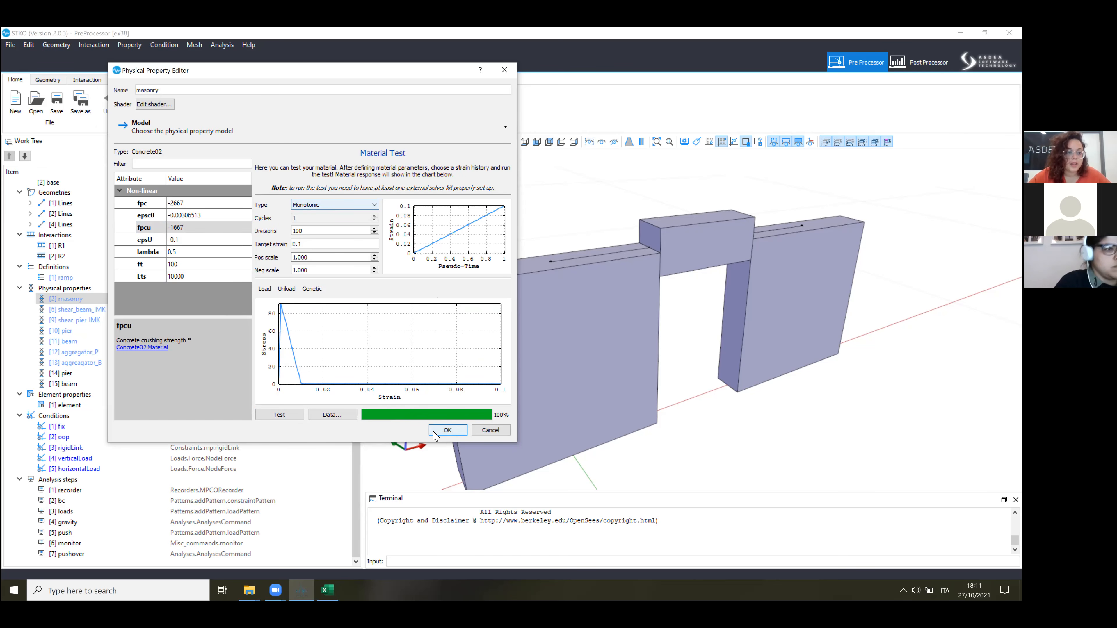
left_click(447, 430)
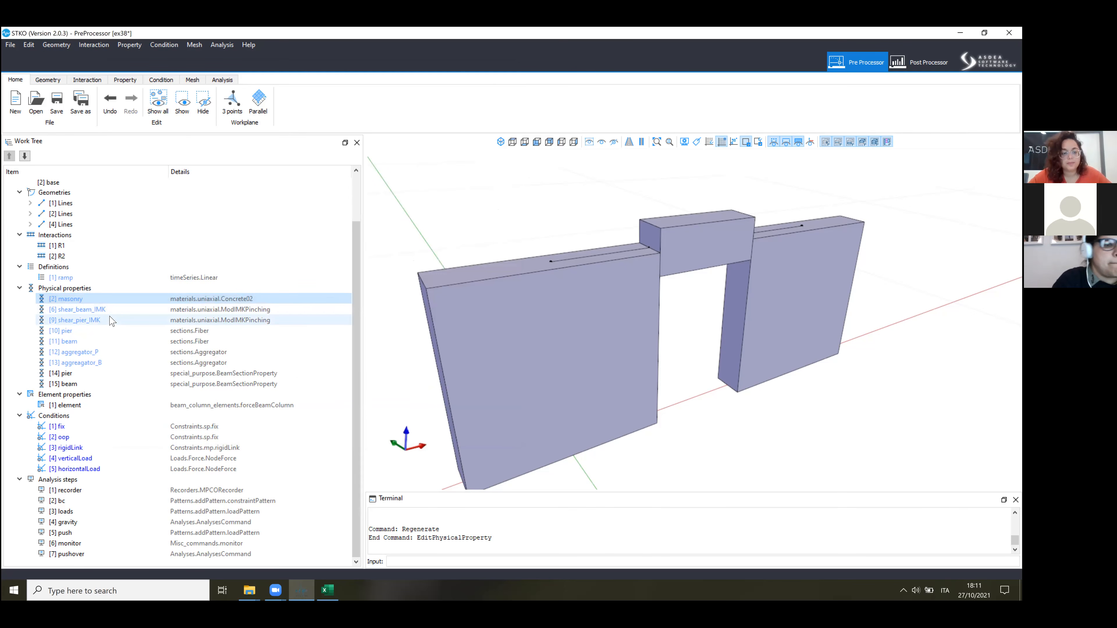
Review the pier fiber section's properties and its discretized cross section, then close both editors.
right_click(86, 333)
left_click(108, 357)
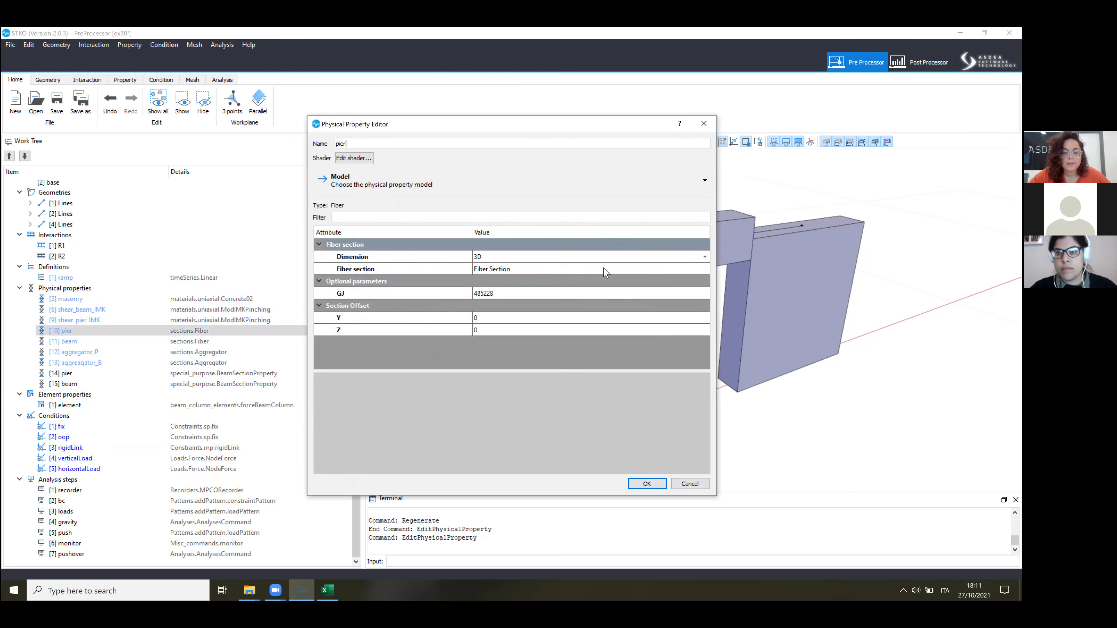
left_click(703, 270)
left_click(705, 270)
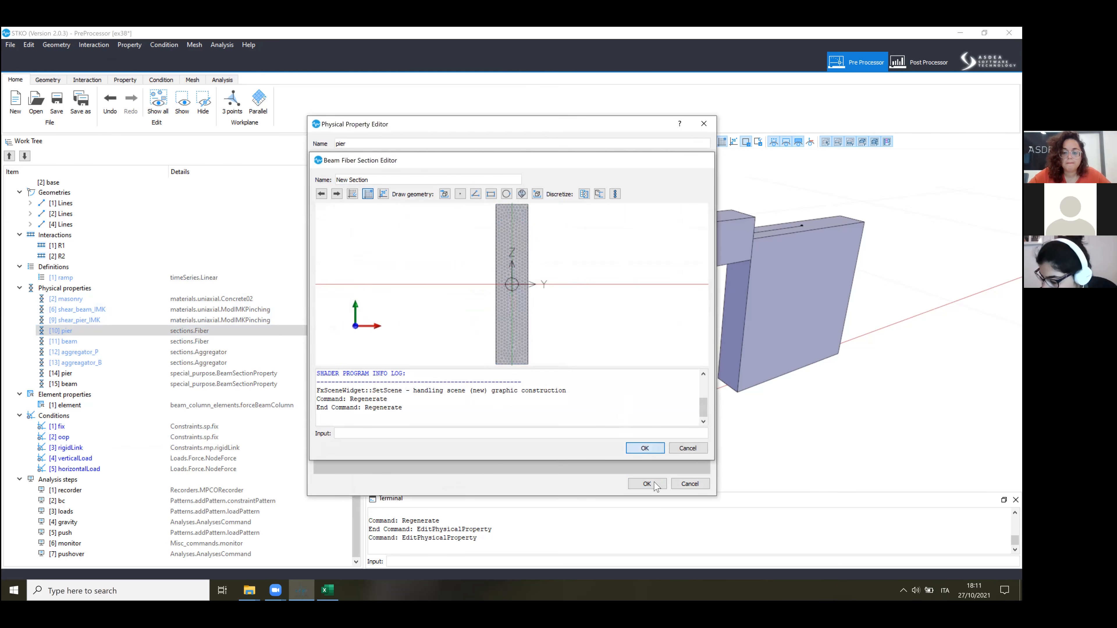
left_click(644, 448)
left_click(646, 484)
Review the integration type, section tag and number of integration points of the pier and beam BeamSectionProperty definitions.
right_click(196, 373)
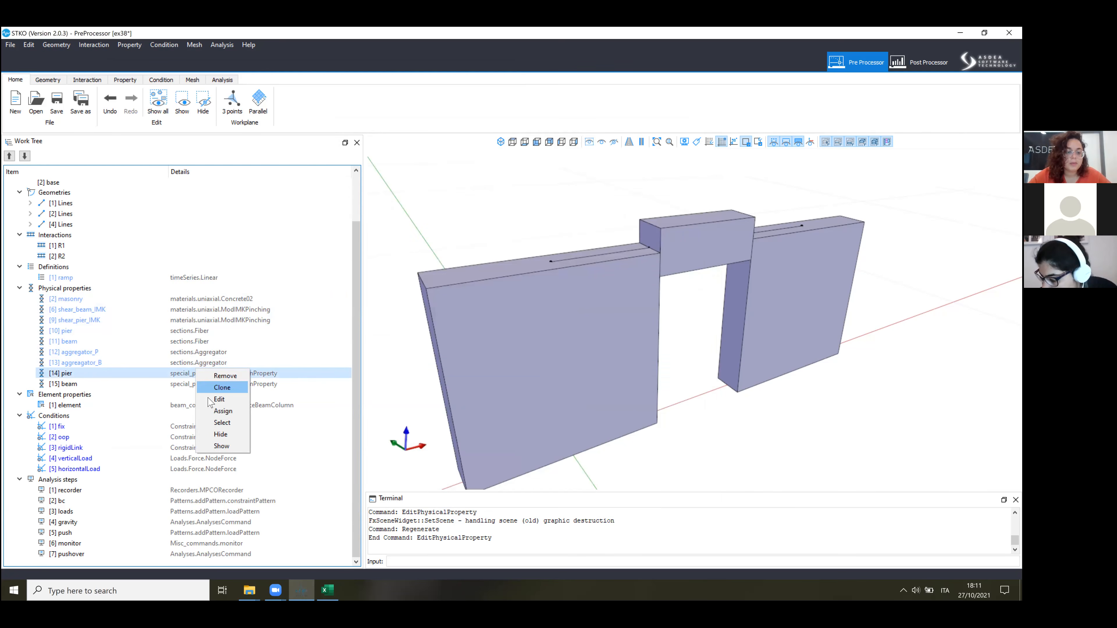
left_click(209, 399)
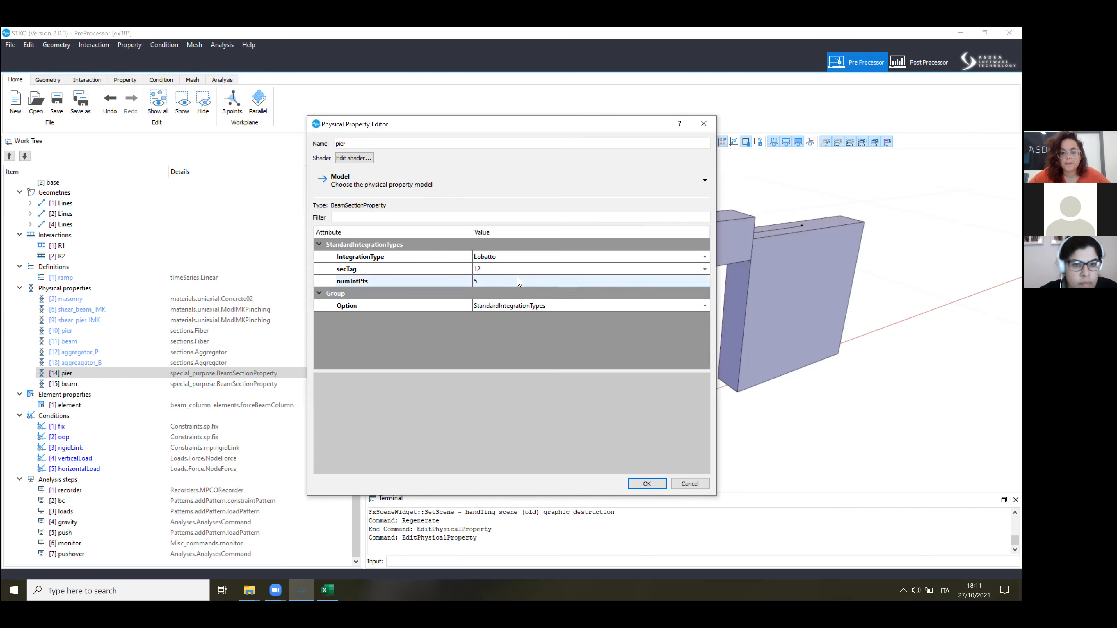
left_click(508, 281)
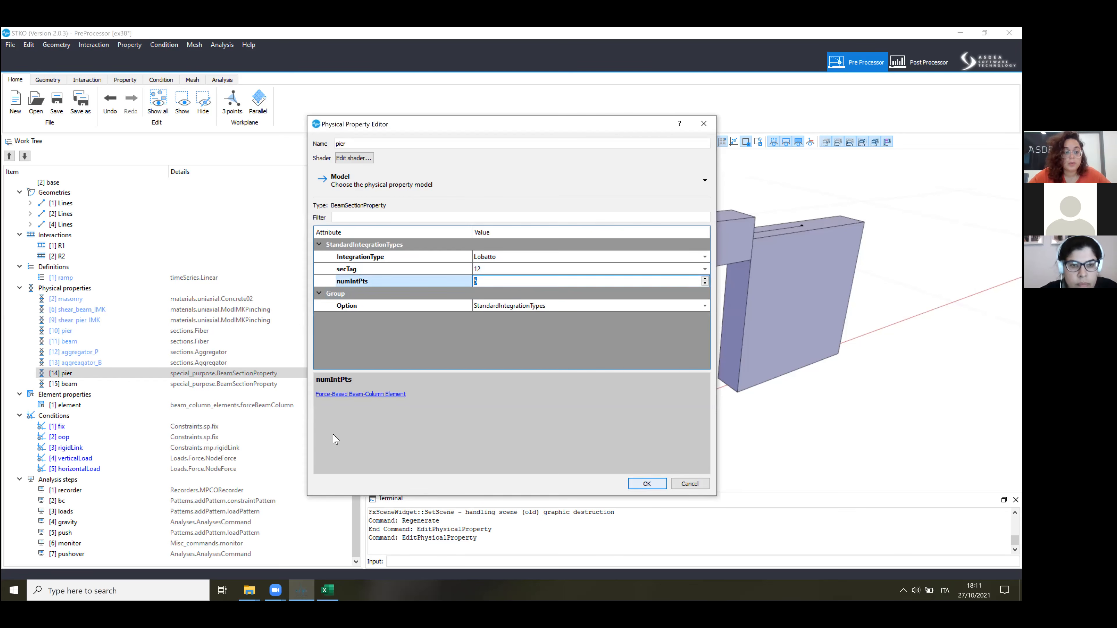
left_click(639, 486)
right_click(269, 383)
left_click(483, 333)
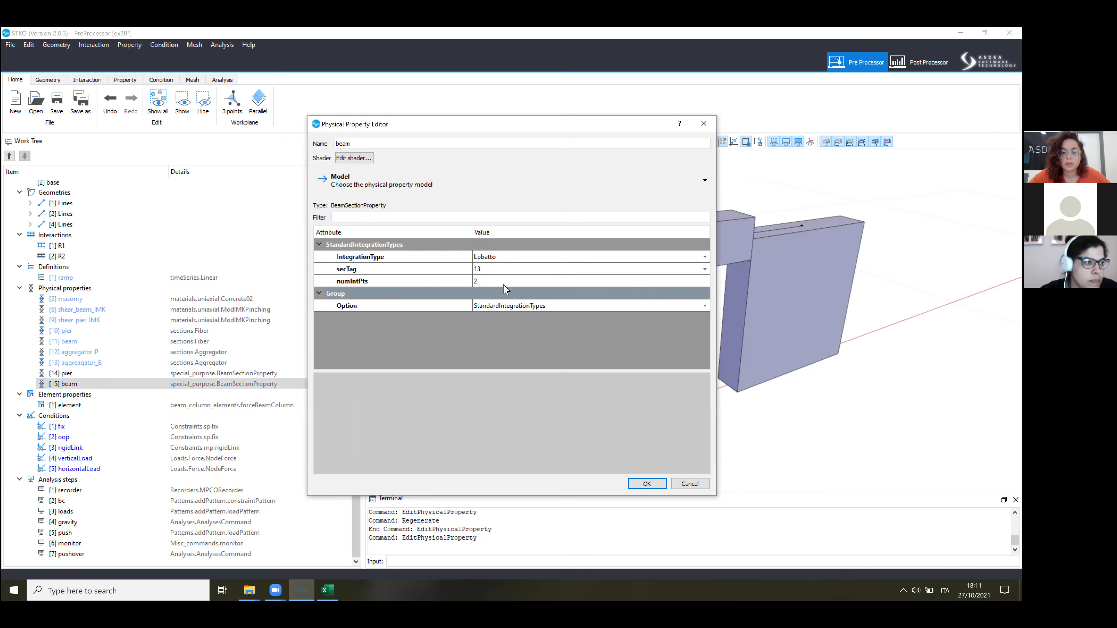
left_click(636, 483)
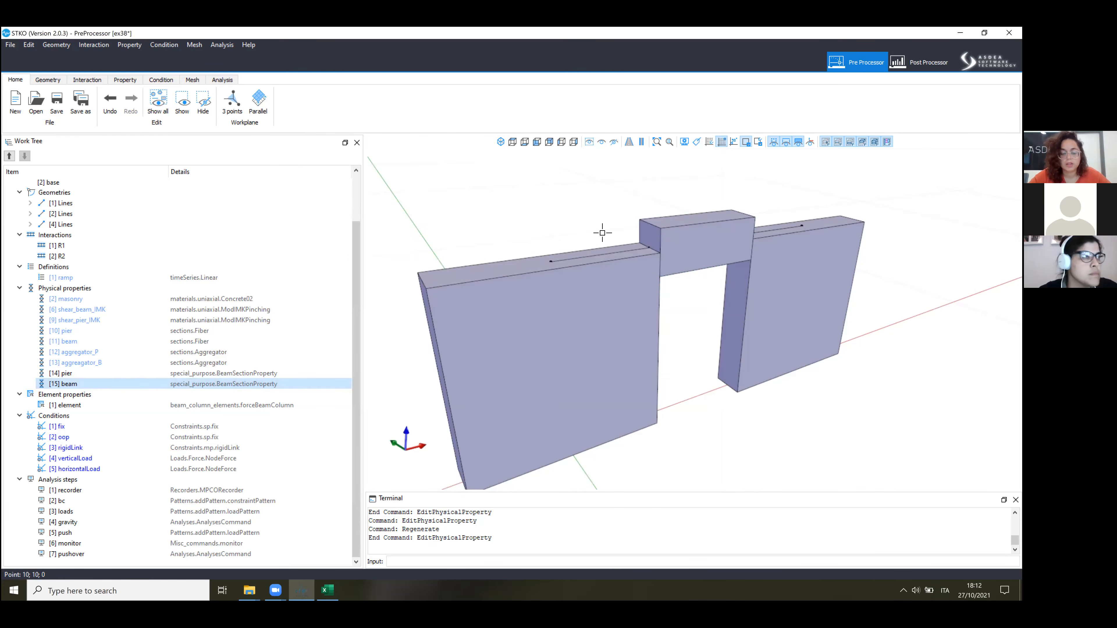
Open the oop fix condition and enlarge its editor to show all degrees of freedom beside the model.
left_click(164, 405)
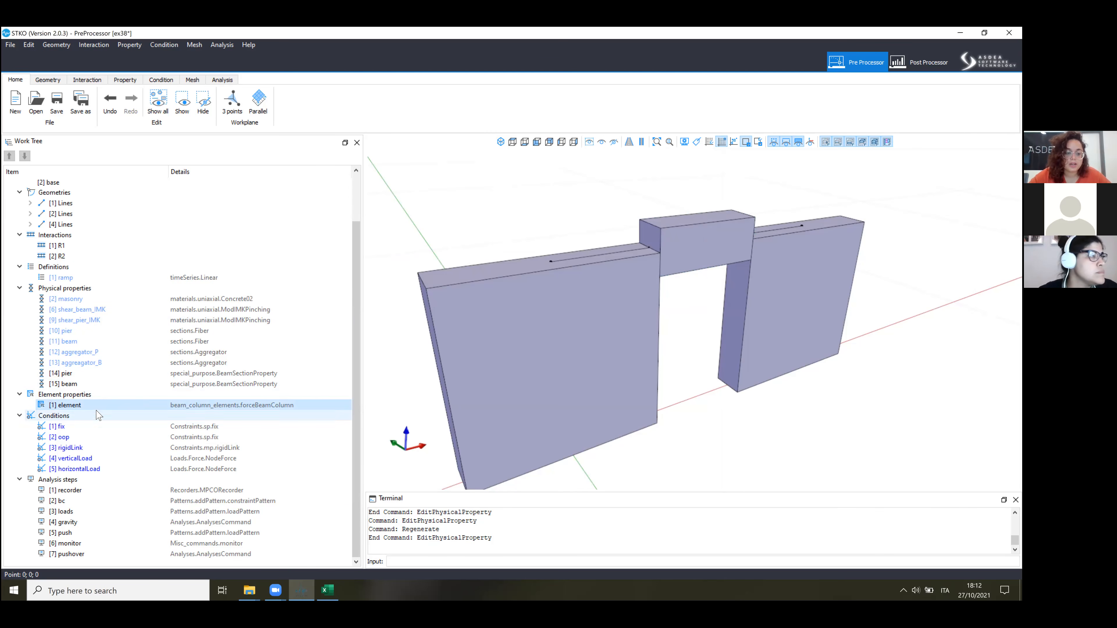
middle_click_drag(561, 305, 644, 340)
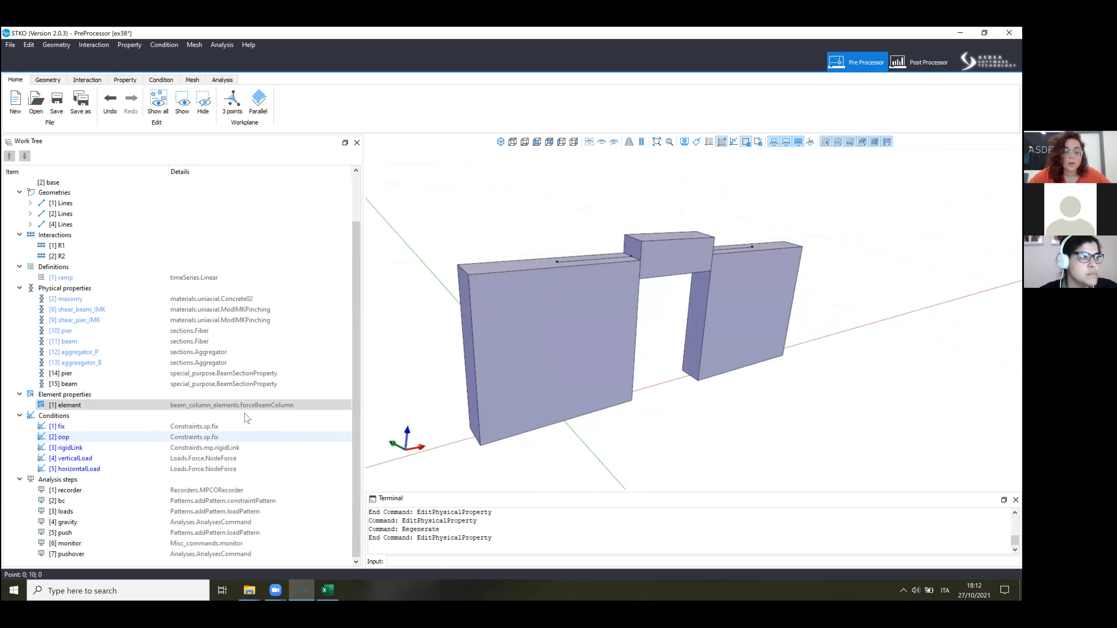
right_click(226, 437)
left_click(248, 465)
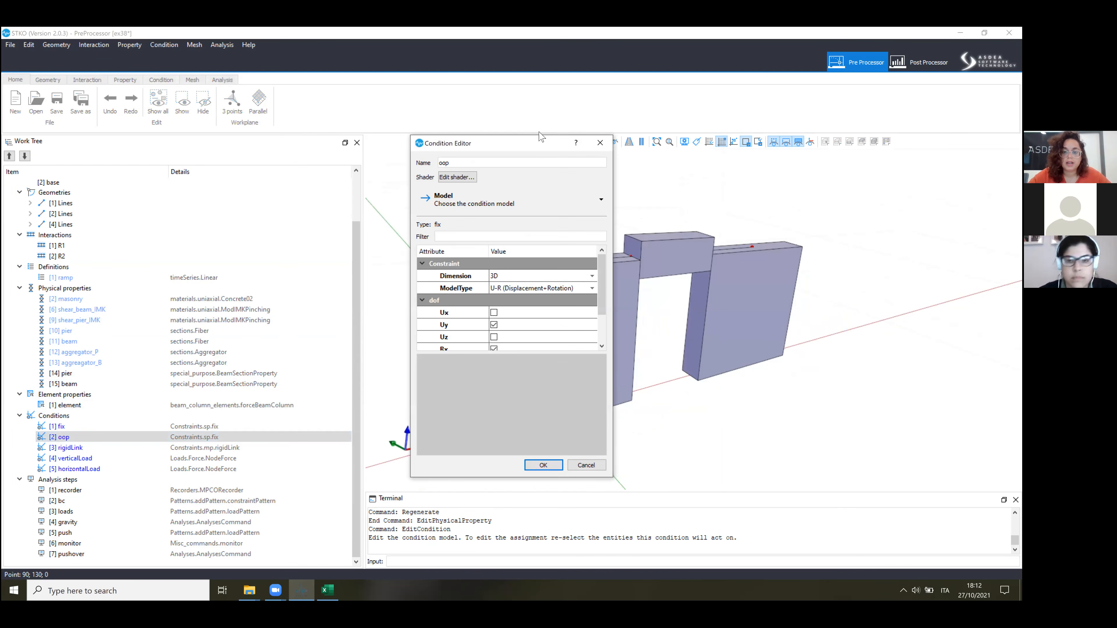
left_click_drag(306, 338, 305, 396)
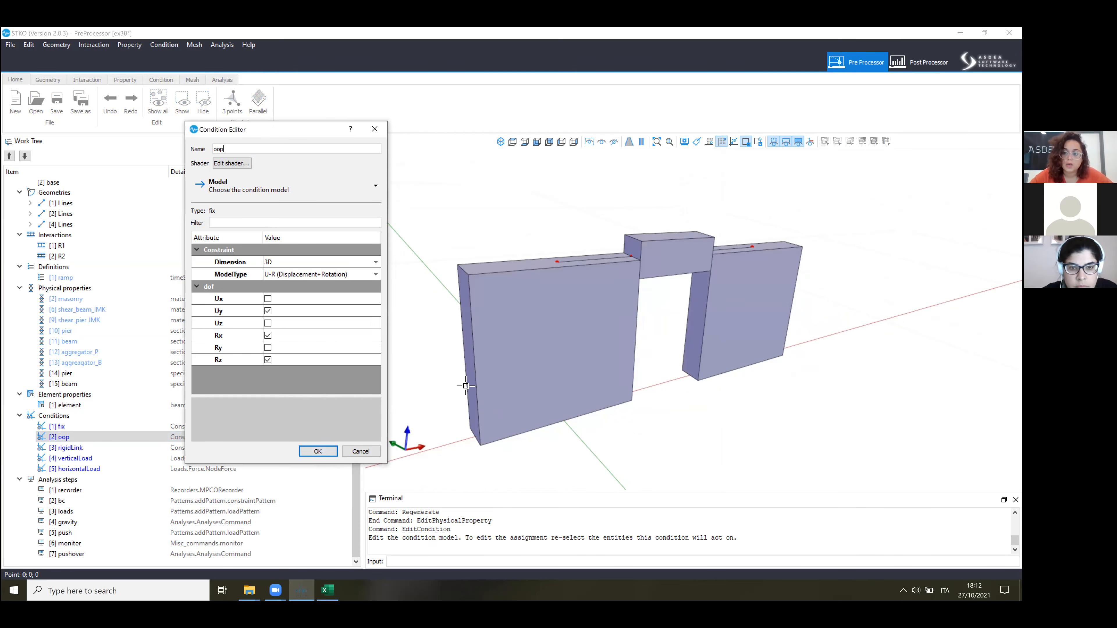
Examine the oop constraint's nodes in front, top and parallel 3D views, check its Uy restraint and close the condition.
left_click(530, 142)
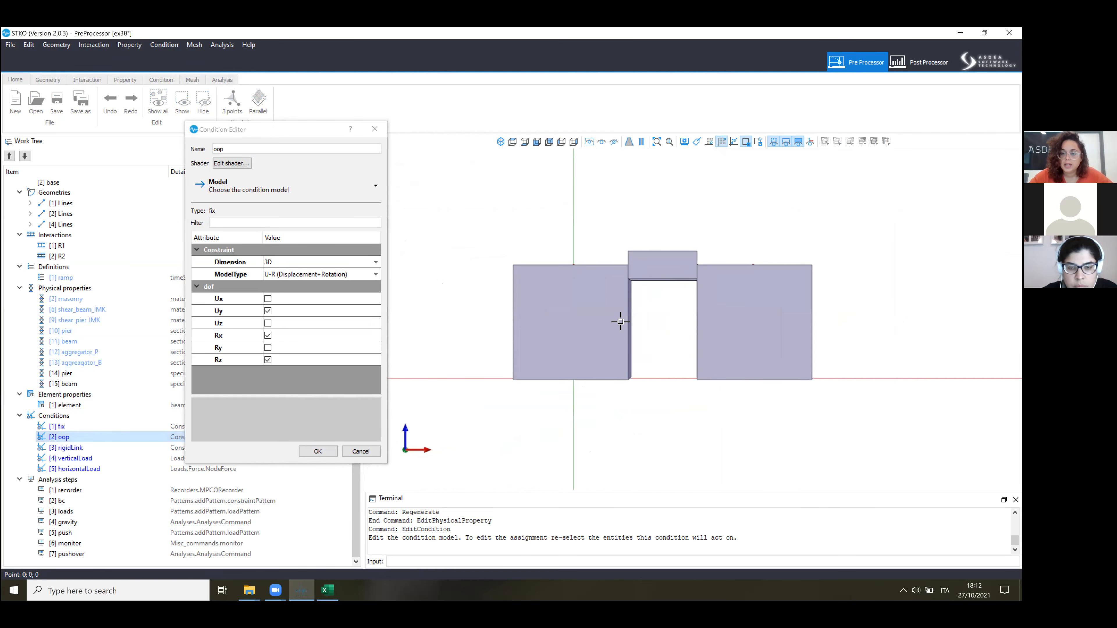
left_click(512, 142)
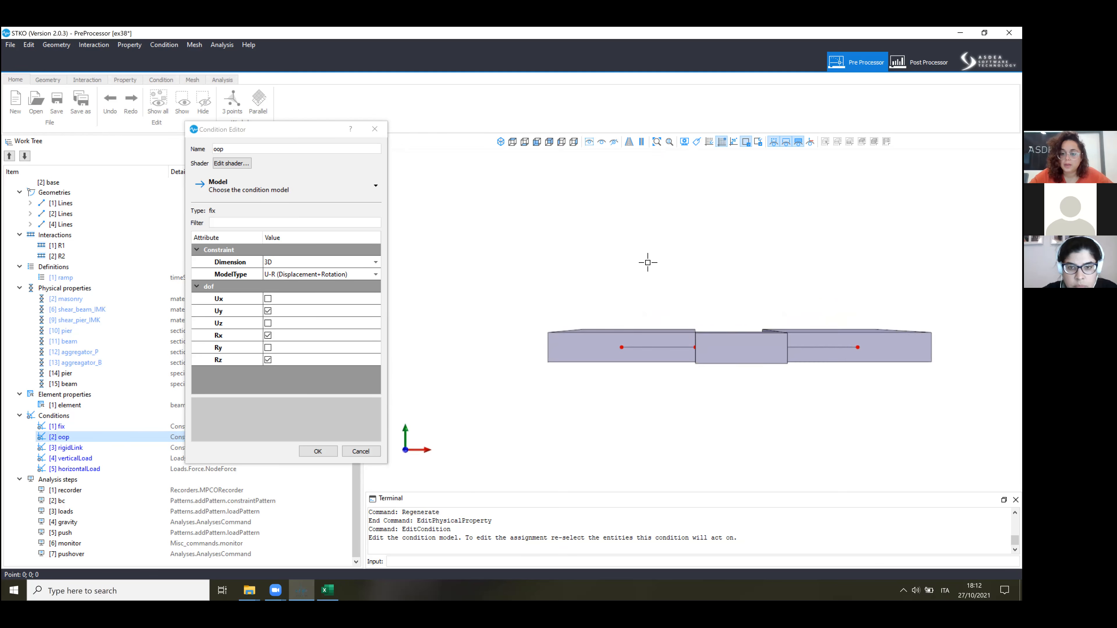
left_click(640, 139)
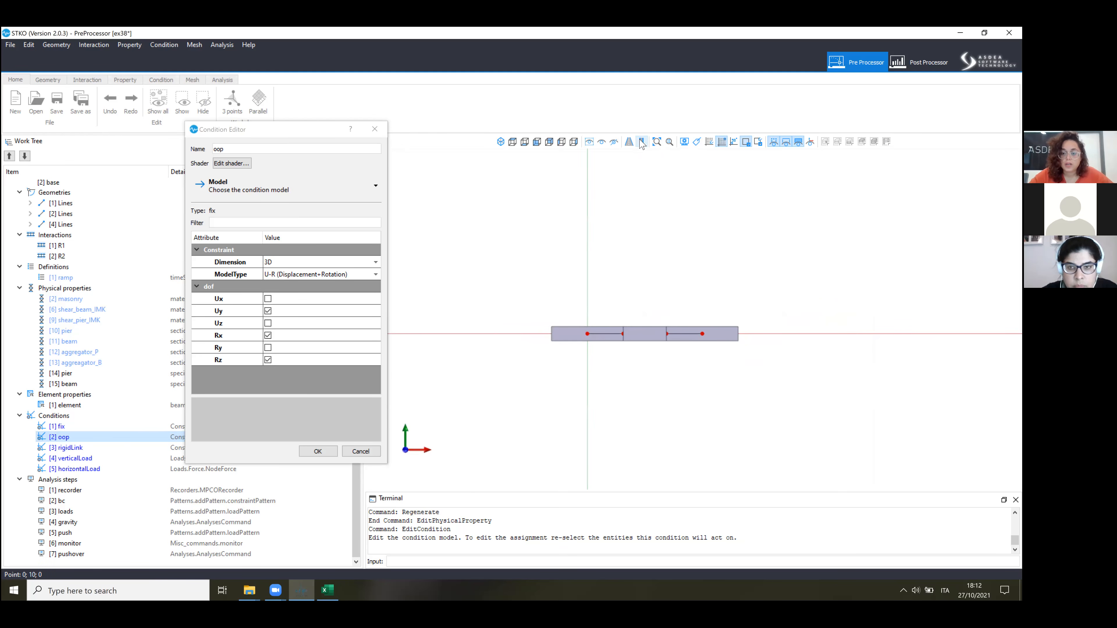
middle_click_drag(629, 252, 578, 325)
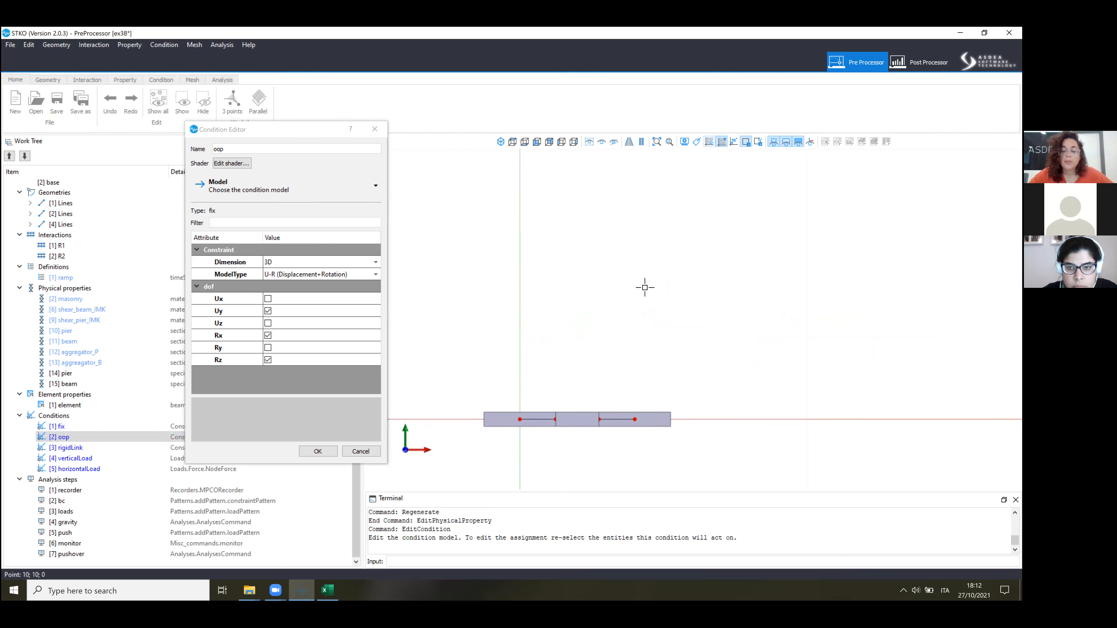
middle_click_drag(581, 424, 760, 354, "shift")
scroll(636, 402, "up", 4)
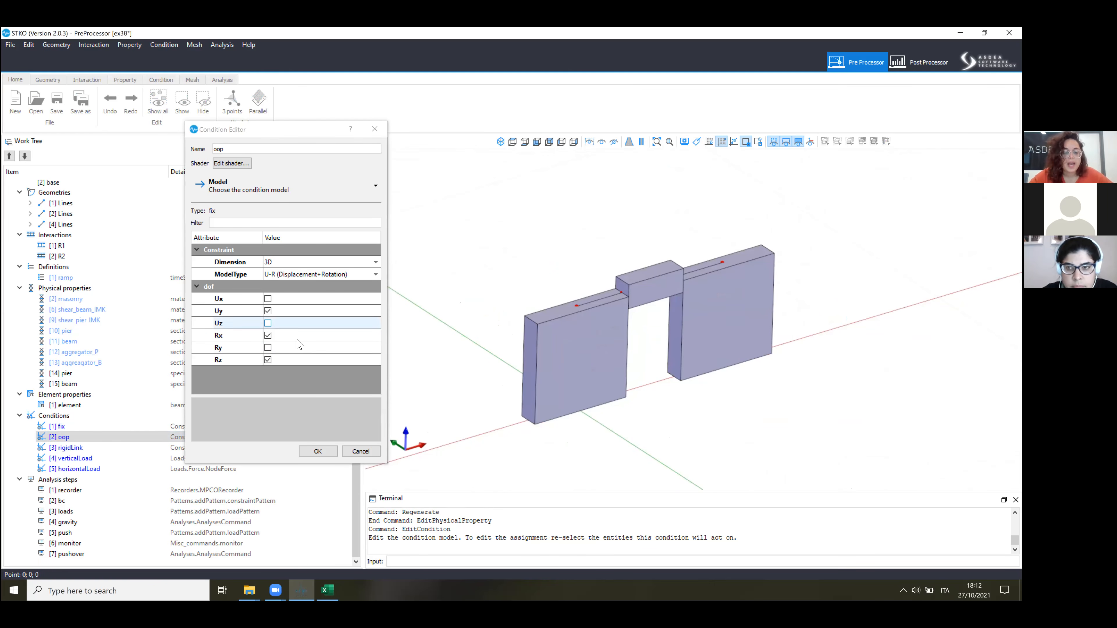
left_click(239, 317)
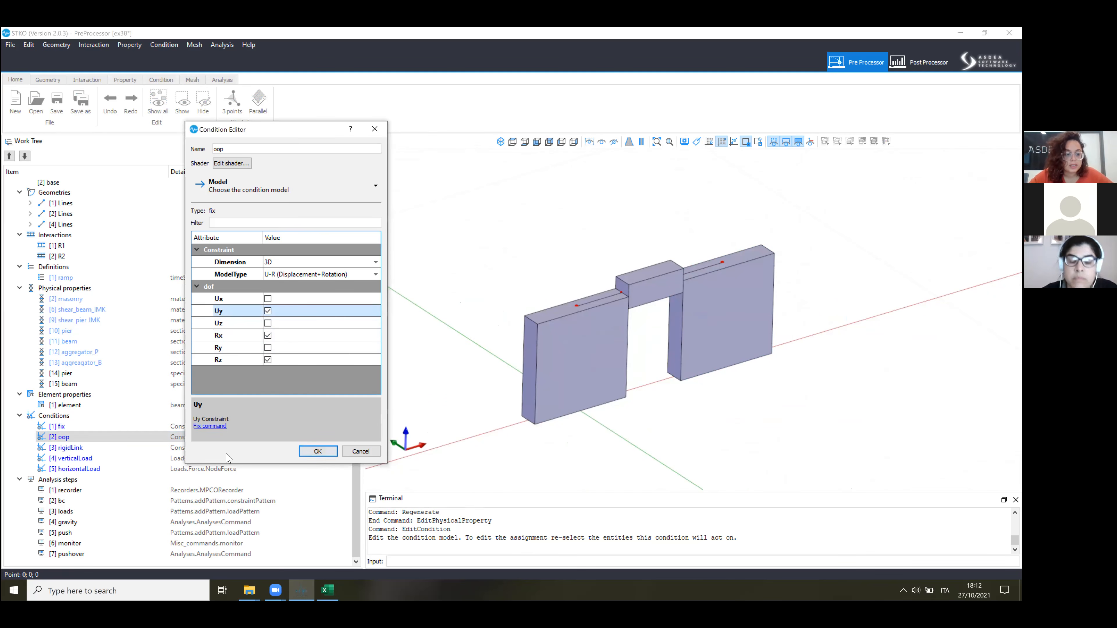
key("Return")
Review the verticalLoad condition's nodal force and loaded points on the model, then close it.
right_click(154, 458)
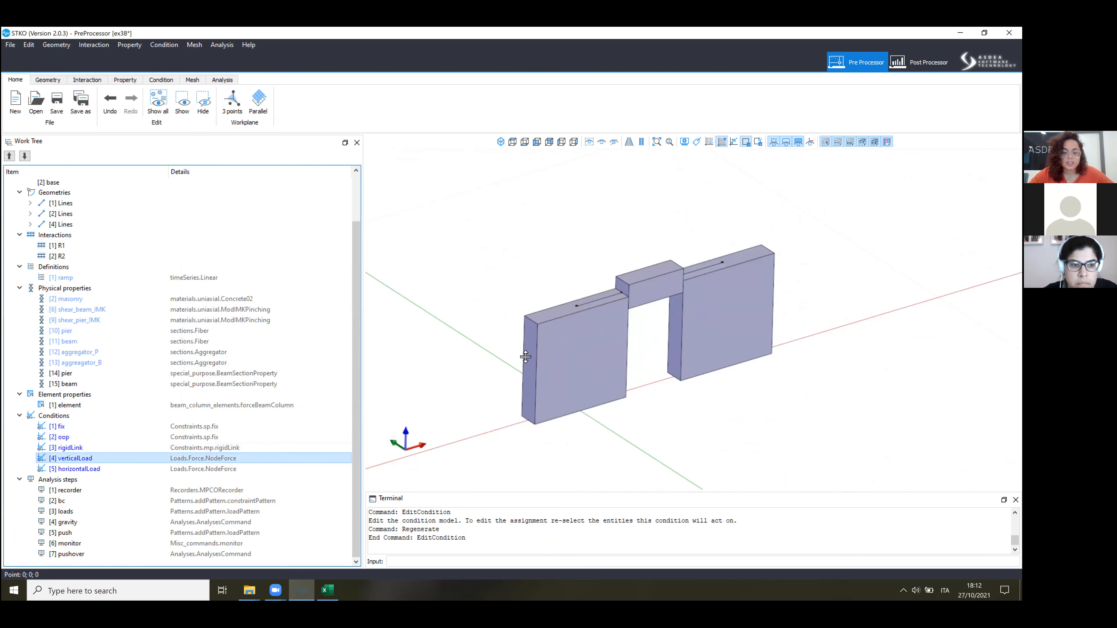
left_click(164, 488)
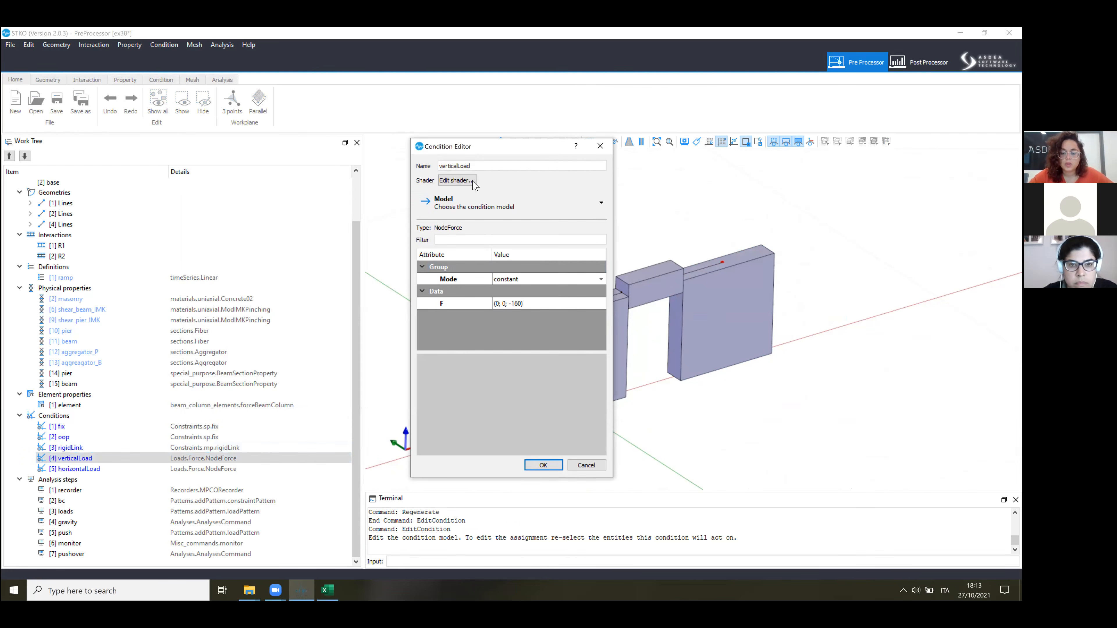
left_click_drag(466, 145, 350, 151)
left_click(424, 477)
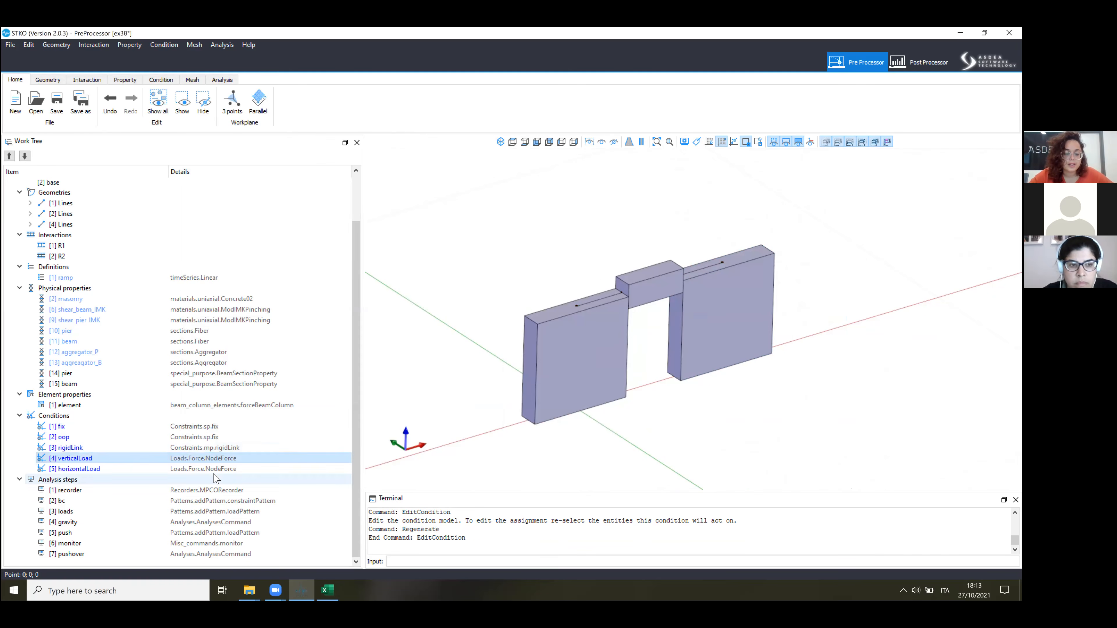
Review the horizontalLoad condition's nodal force and loaded point on the frame, then close it.
right_click(196, 469)
left_click(213, 500)
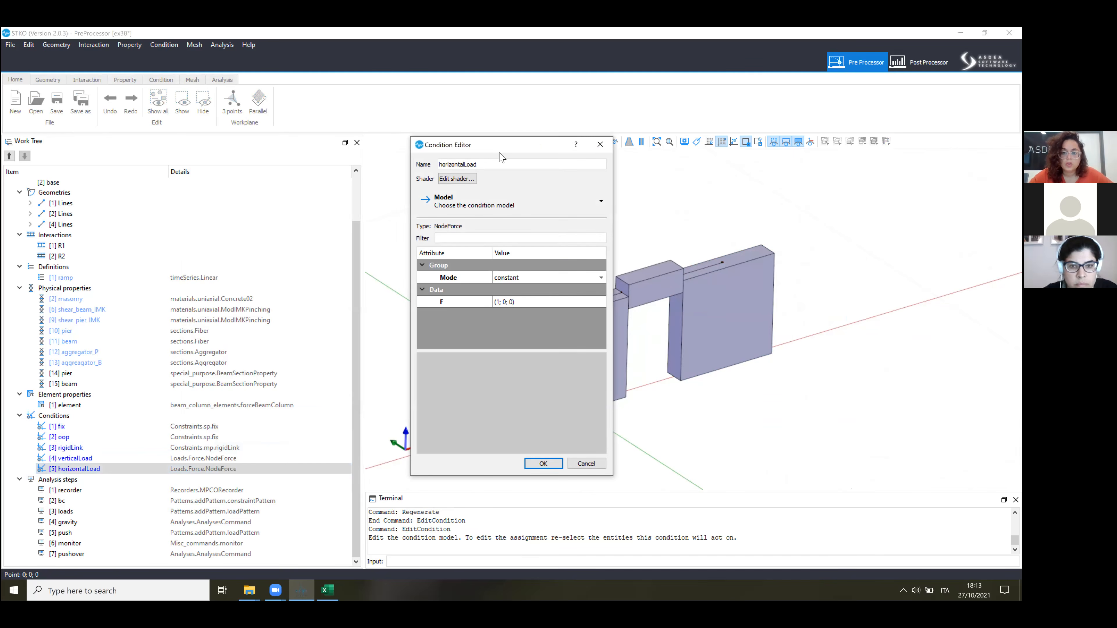
left_click_drag(501, 145, 324, 156)
left_click(366, 476)
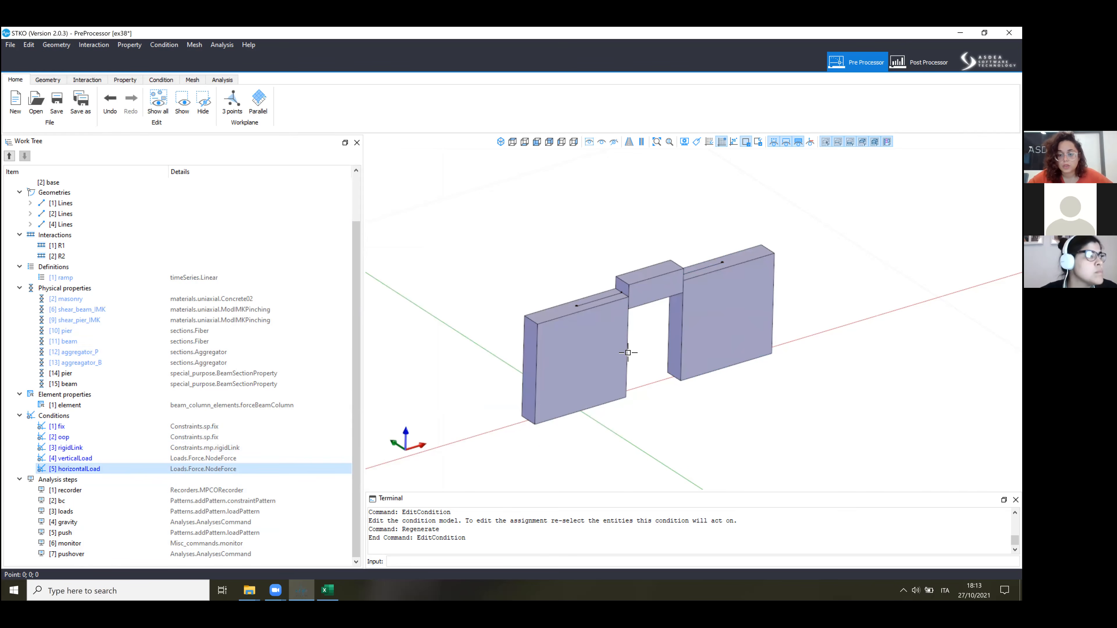
middle_click_drag(651, 346, 637, 375)
scroll(637, 375, "up", 1)
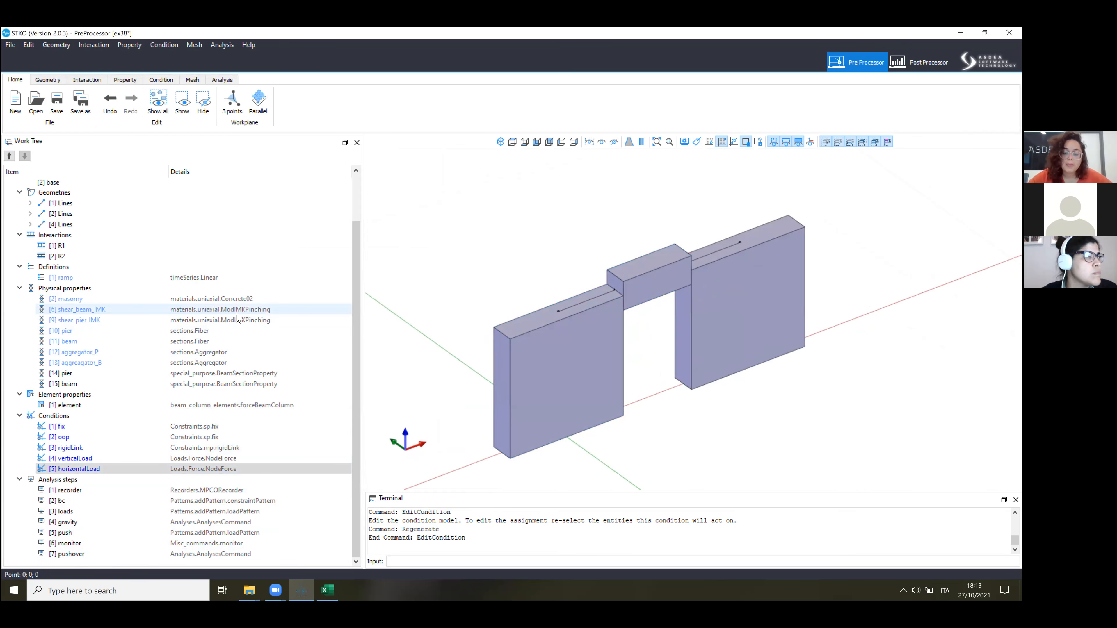
Open the shear_pier_IMK ModIMKPinching material and enlarge its editor to show more of its parameters.
right_click(117, 313)
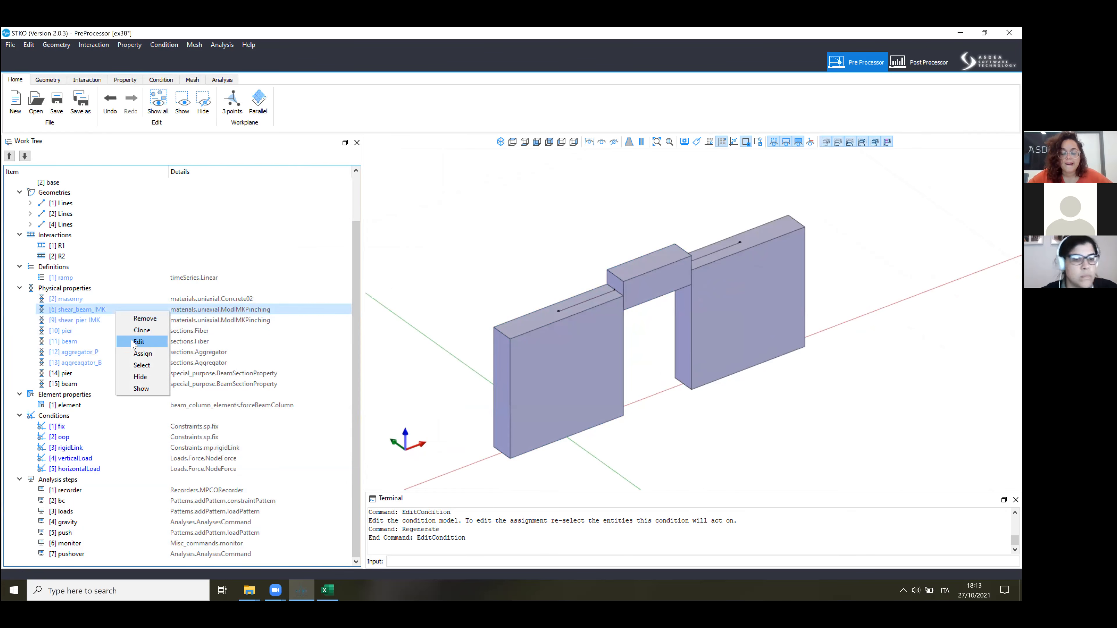
right_click(101, 321)
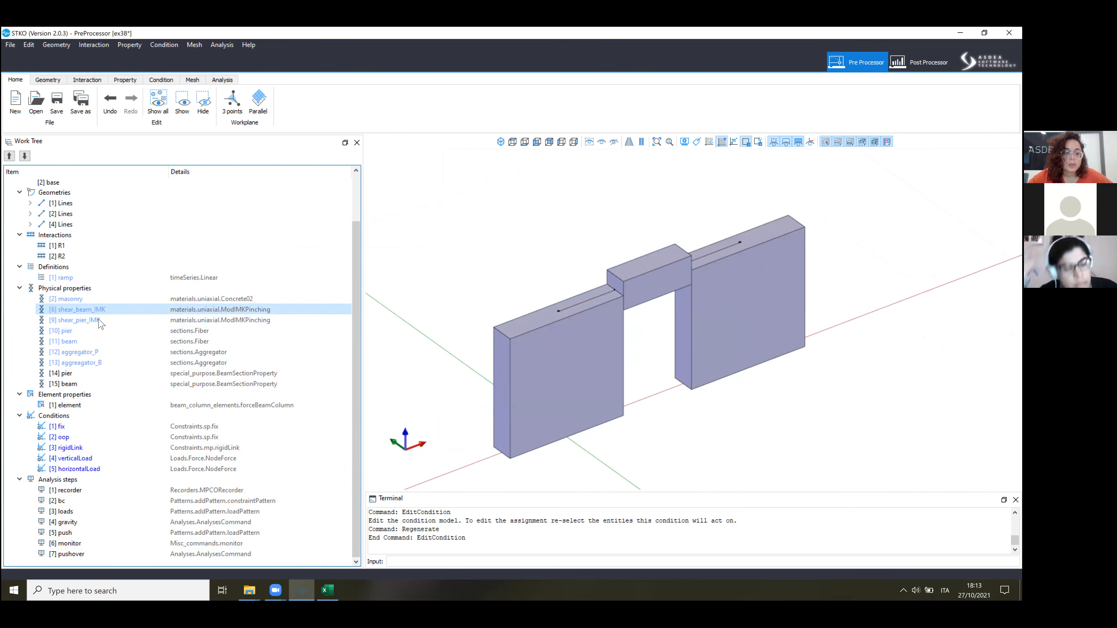
right_click(101, 320)
left_click(123, 348)
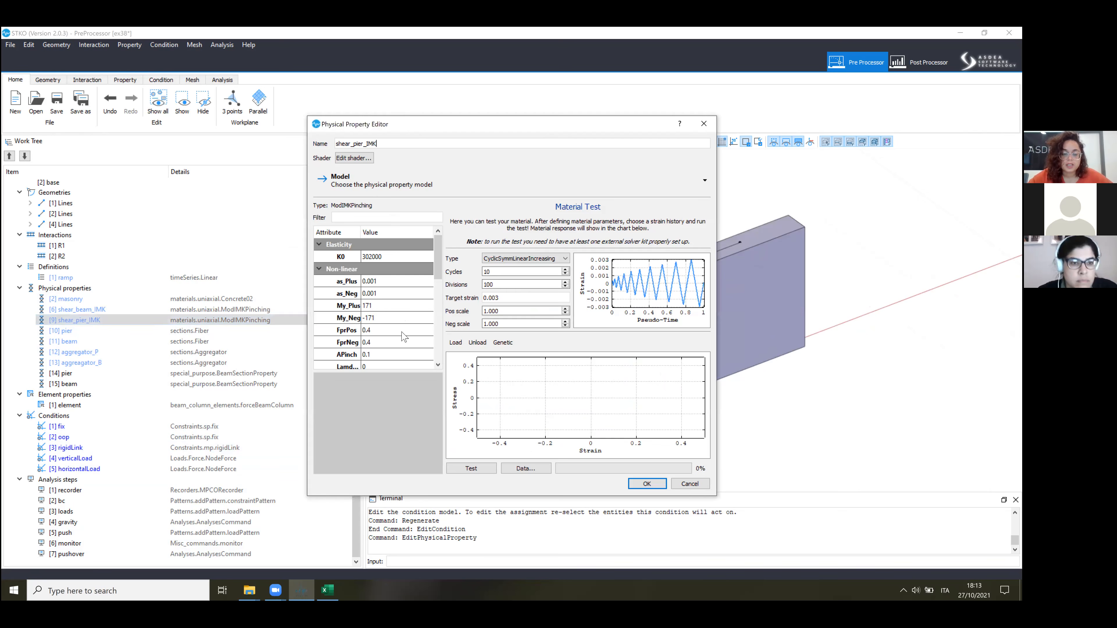
left_click_drag(392, 373, 394, 447)
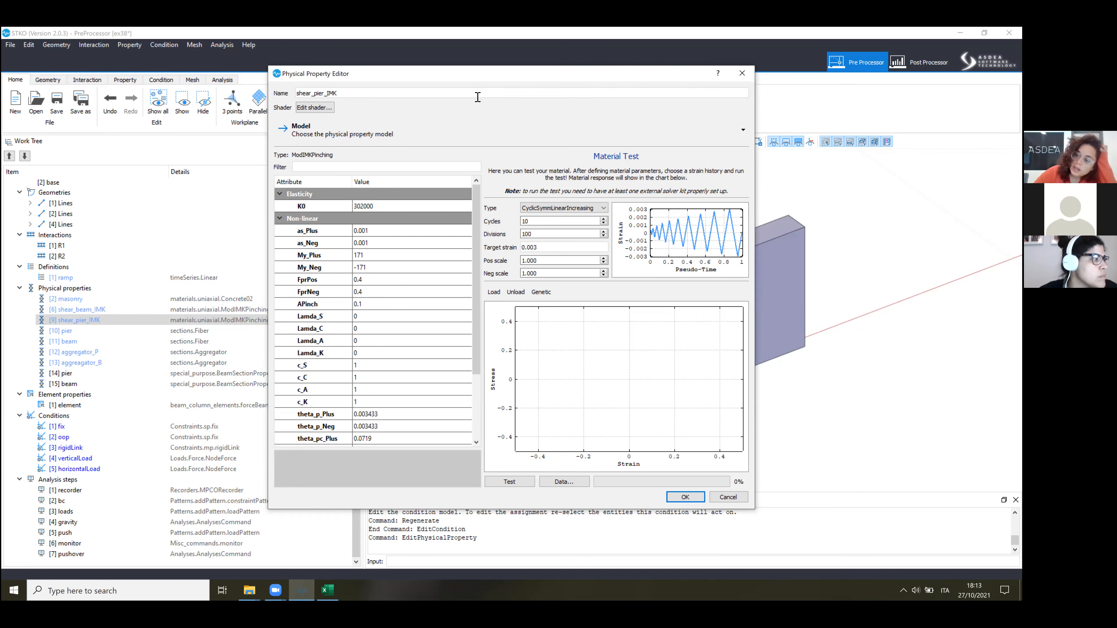
Run a Monotonic material test on shear_pier_IMK with a target strain of 0.01.
left_click(561, 207)
left_click(554, 250)
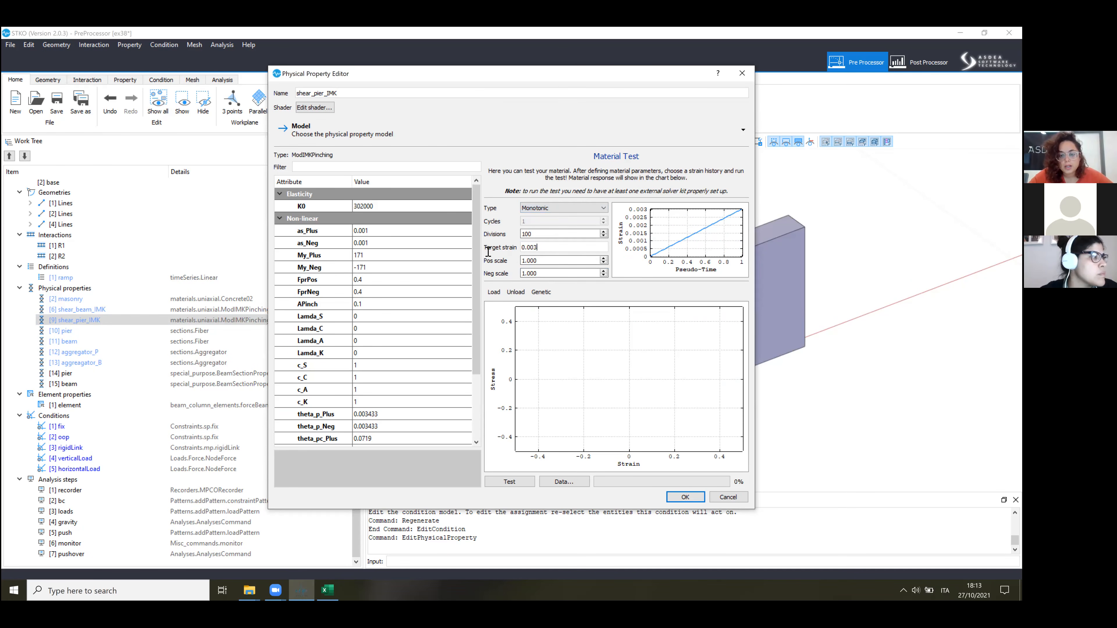
key("BackSpace")
key("BackSpace")
type("1")
left_click(509, 481)
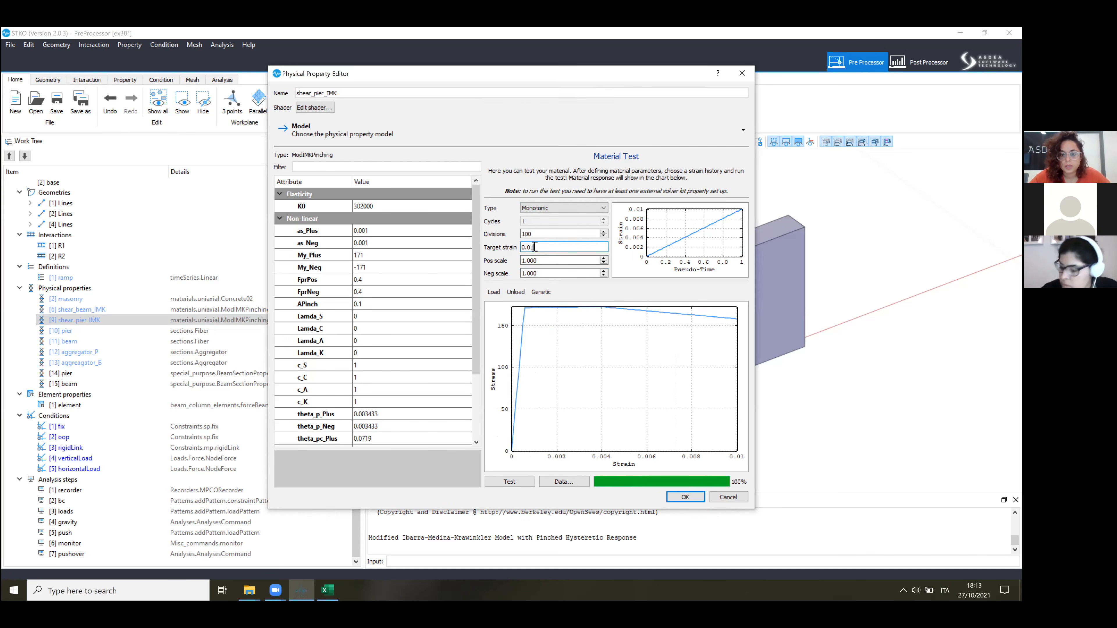
Raise the monotonic test's target strain to 0.1 and rerun the material test.
key("BackSpace")
key("BackSpace")
type("1")
left_click(513, 482)
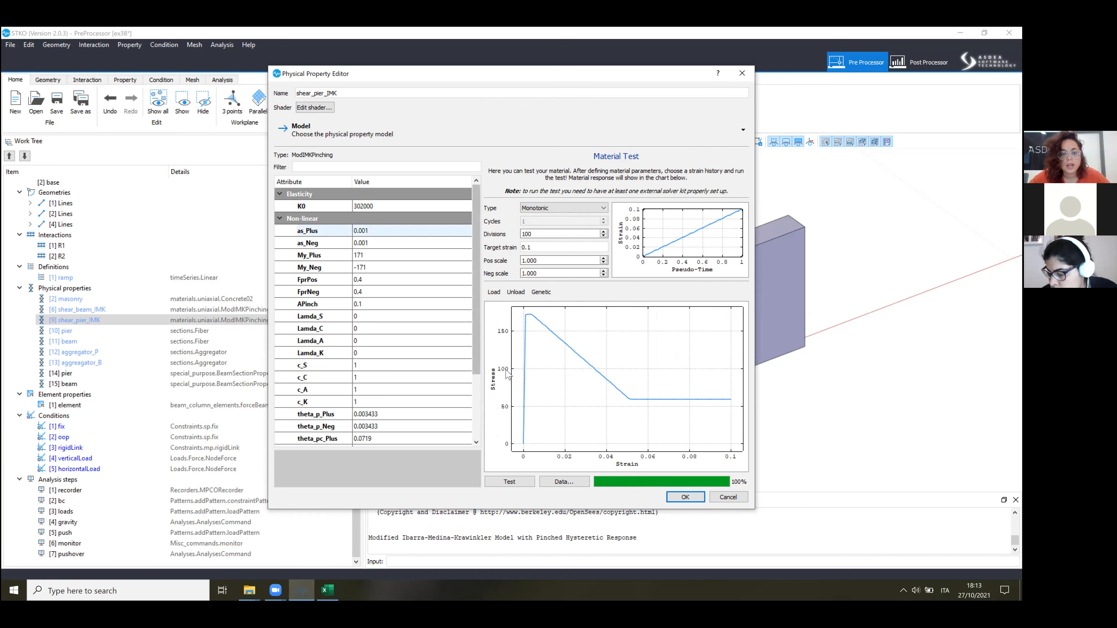
Review the descriptions of the as_Plus, My_Plus and theta_p_Plus parameters against the test curve, then close the material editor.
left_click(299, 233)
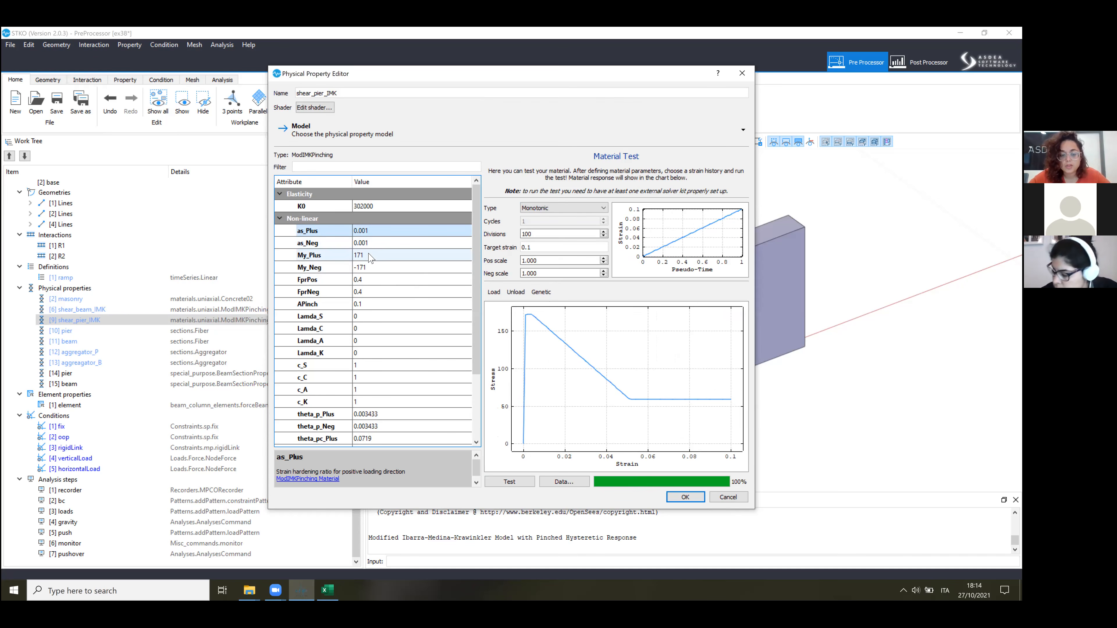
left_click(335, 259)
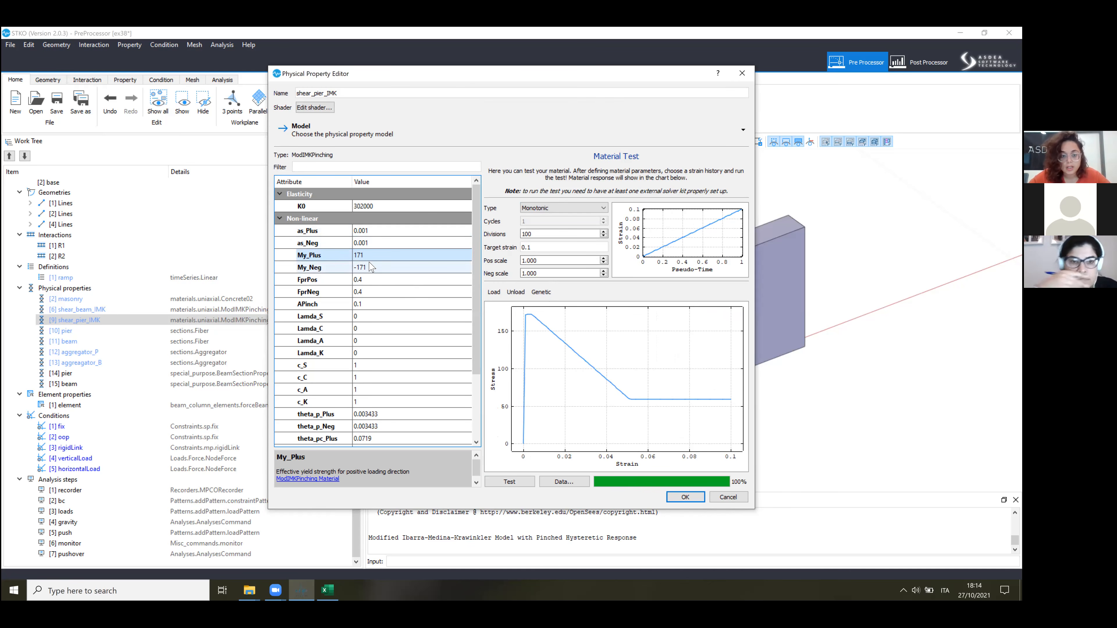
scroll(370, 266, "down", 3)
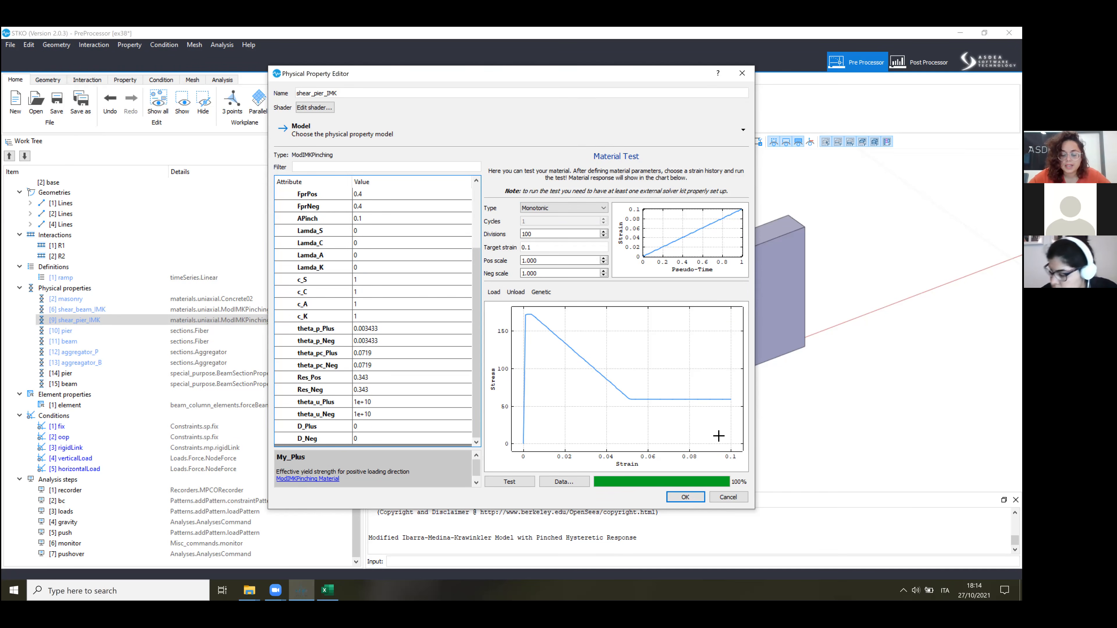
left_click(334, 329)
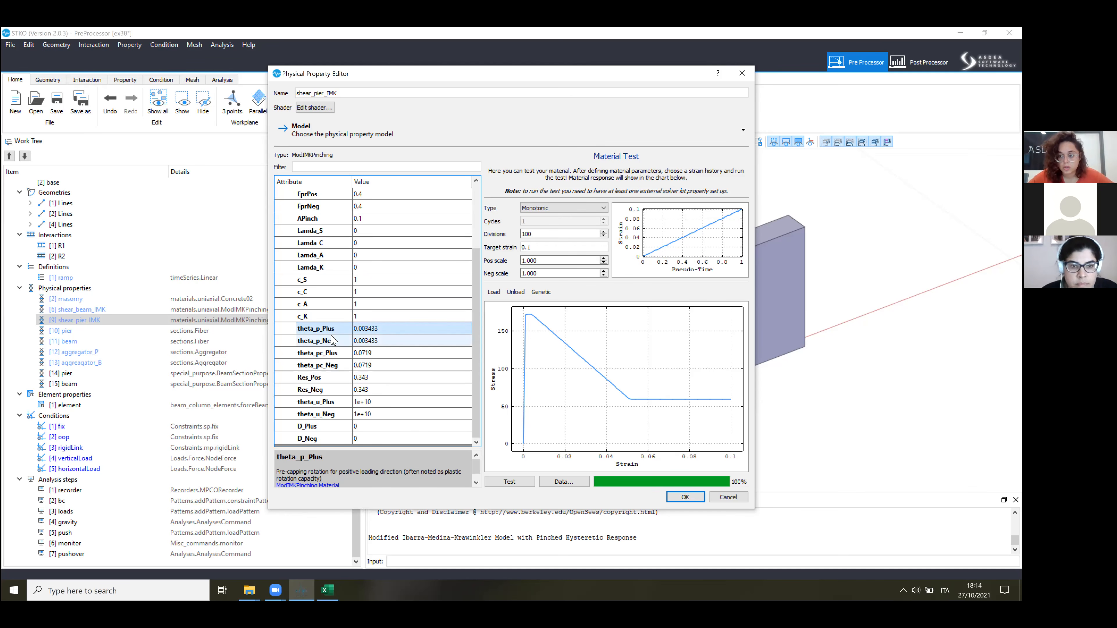
scroll(381, 313, "up", 3)
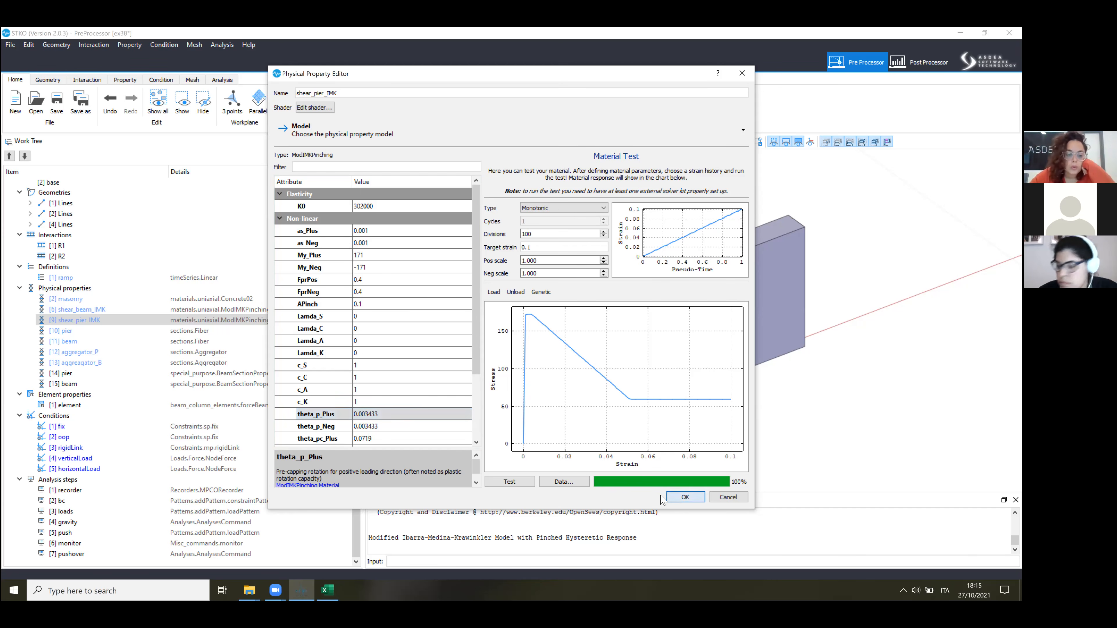
left_click(673, 497)
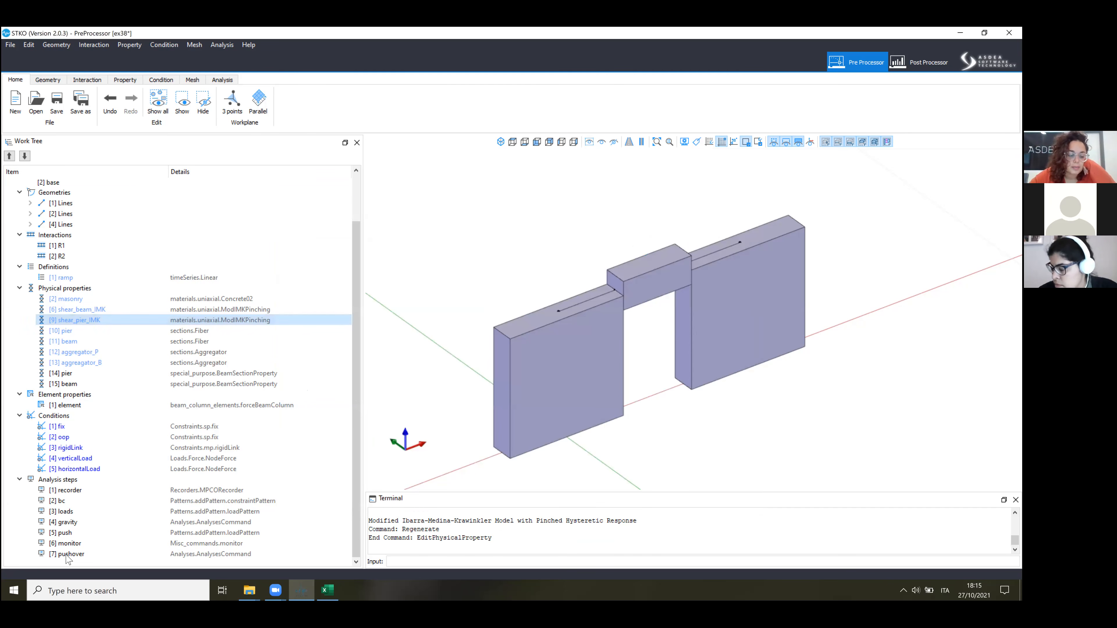
Run the ex38 analysis with the opensees solver, using the inner Week_20 folder for its files.
left_click(213, 80)
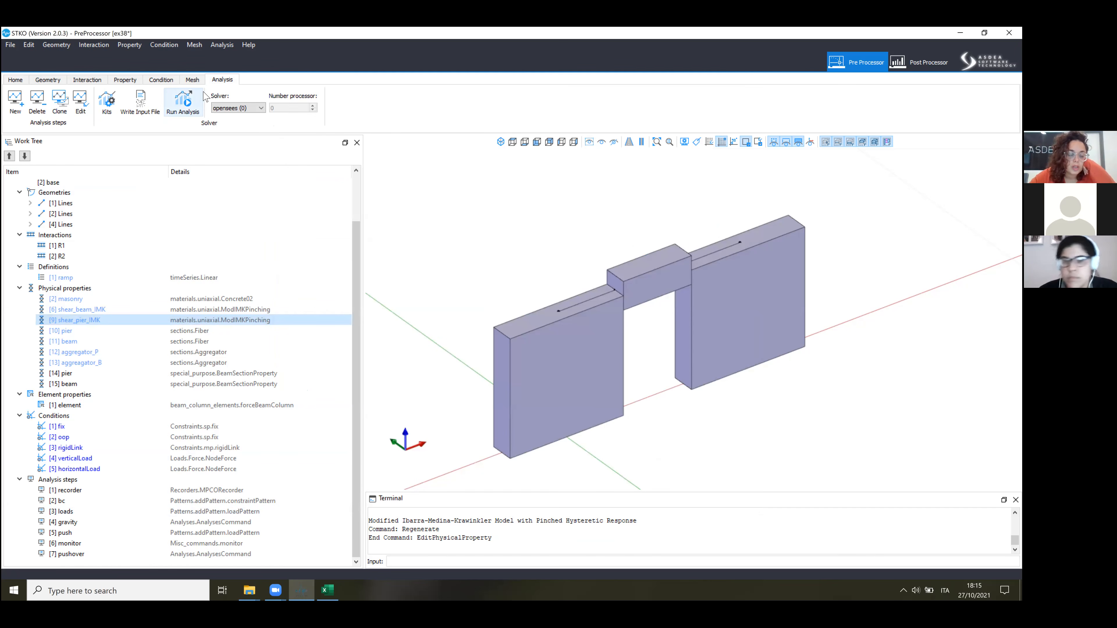
left_click(196, 102)
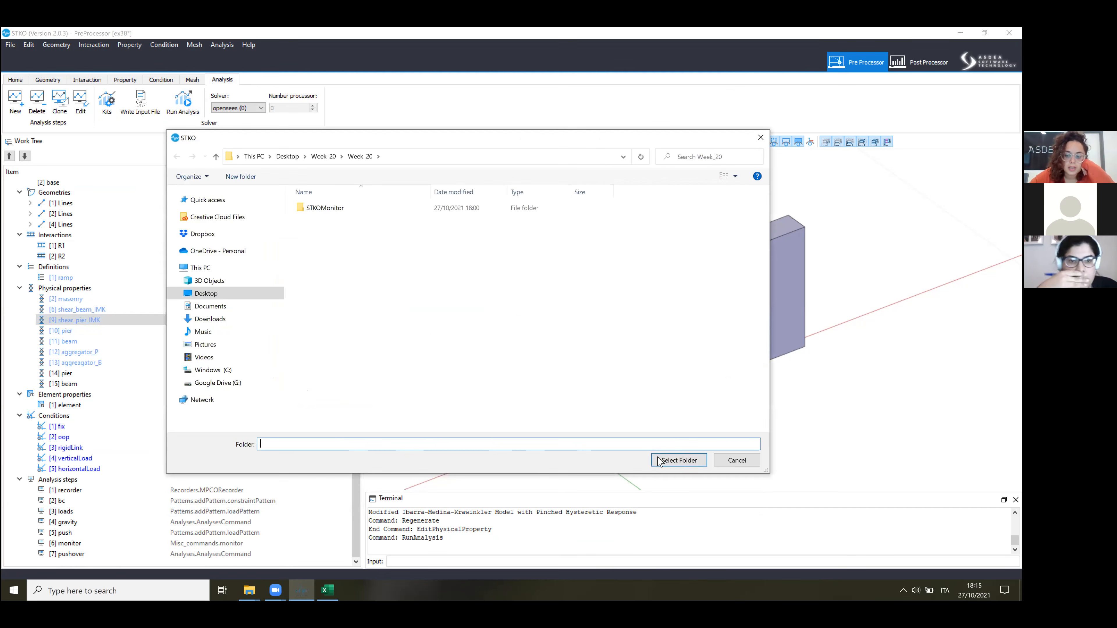
left_click(662, 461)
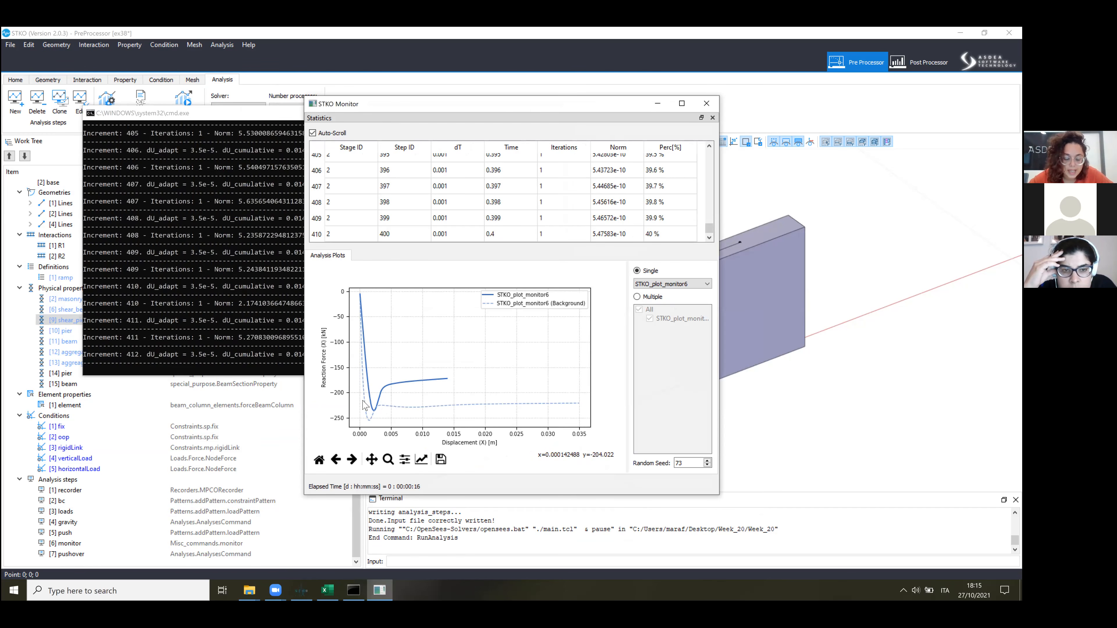
Check the monitor step's Y-axis plot settings, examine the reaction force–displacement curve in STKO Monitor, and close both windows.
left_click(118, 543)
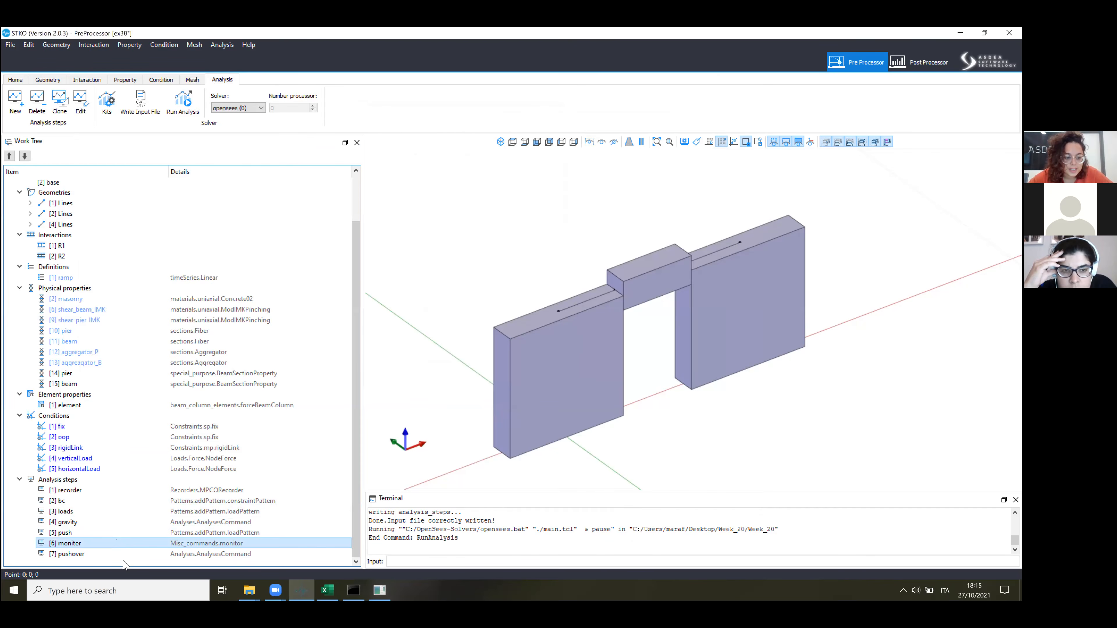
right_click(139, 551)
left_click(141, 571)
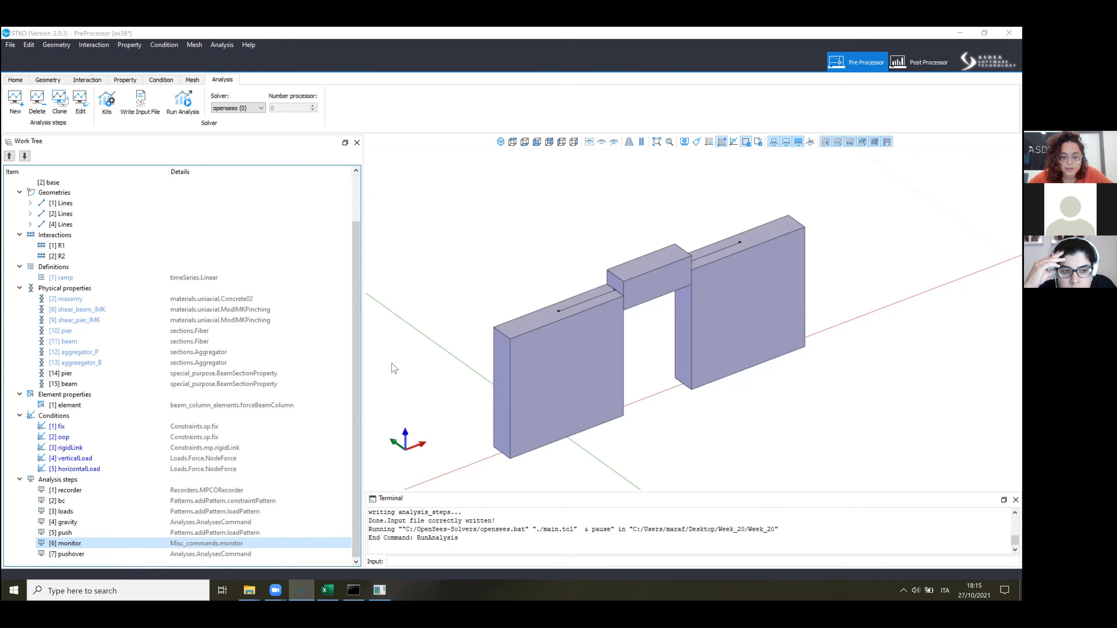
left_click(489, 325)
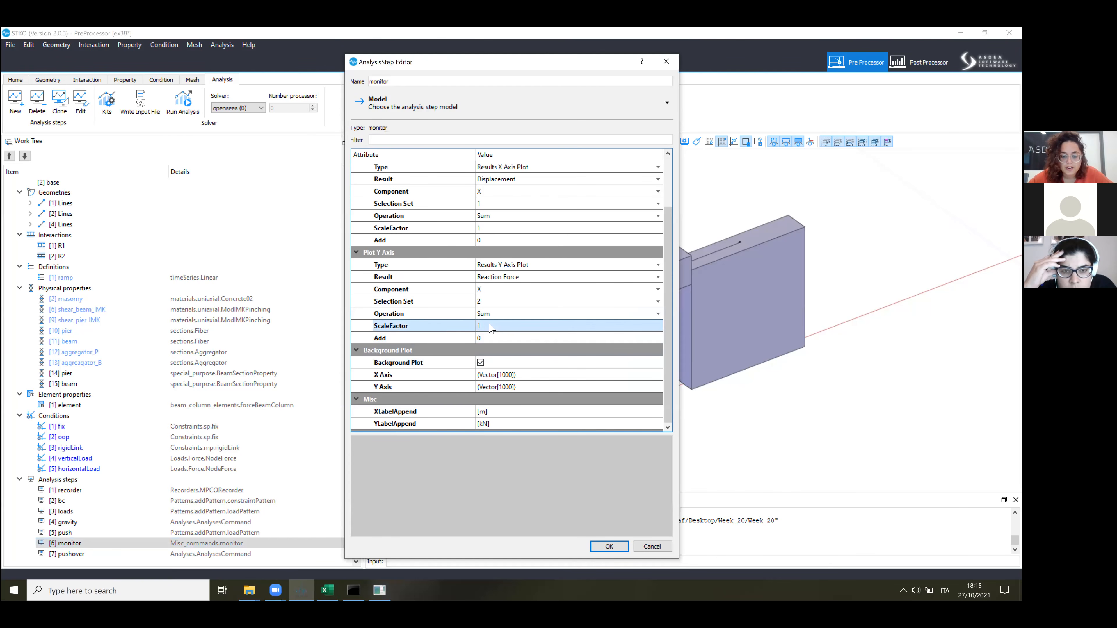
left_click(489, 324)
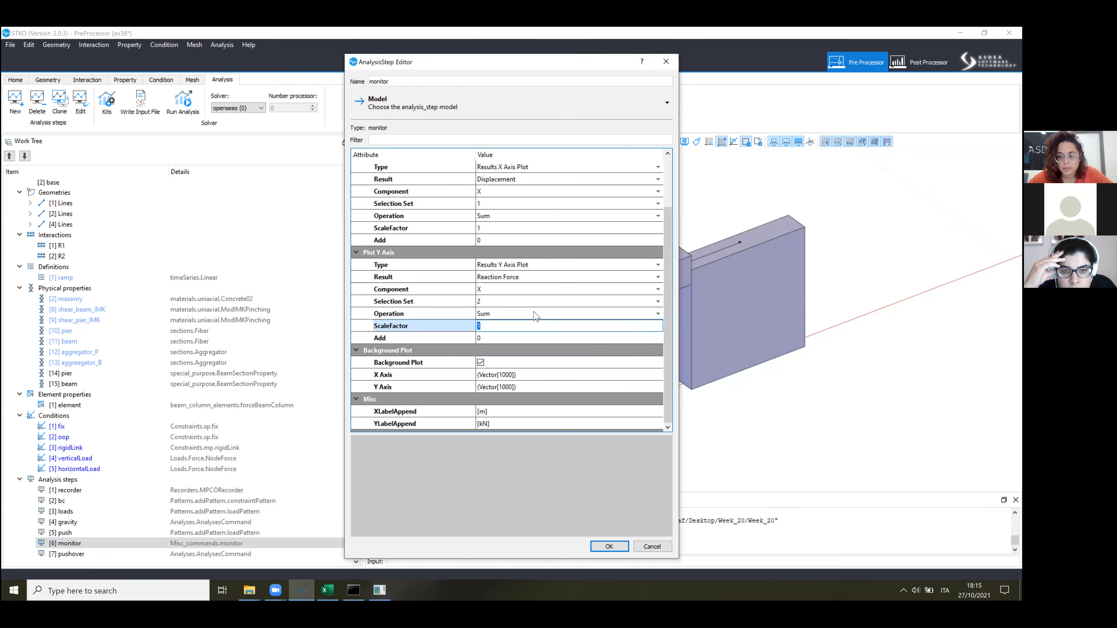
left_click(380, 590)
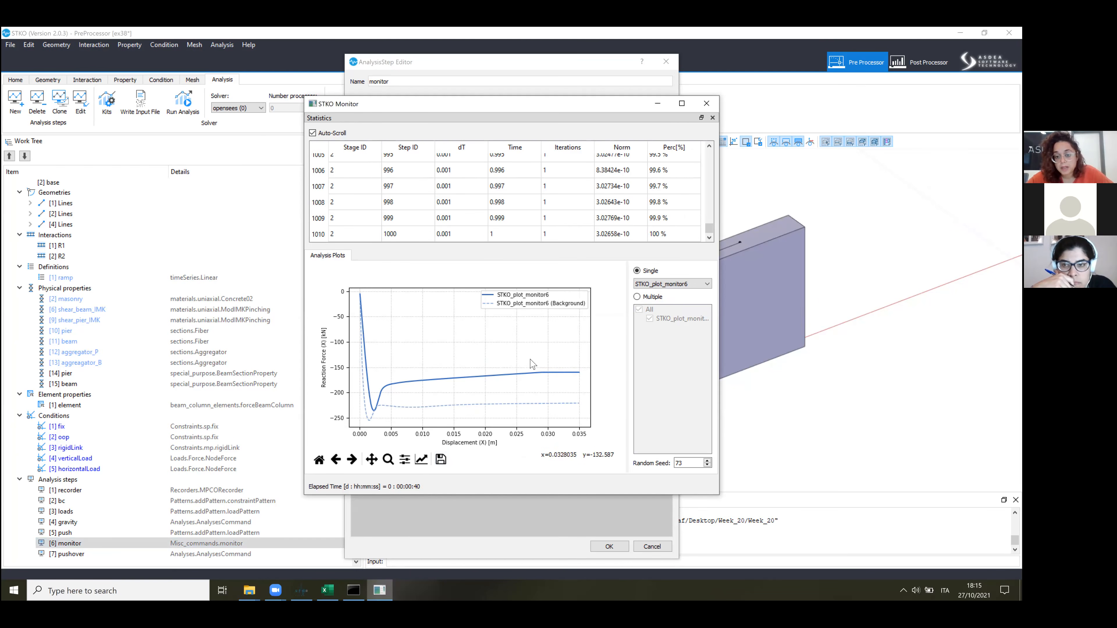
left_click(706, 104)
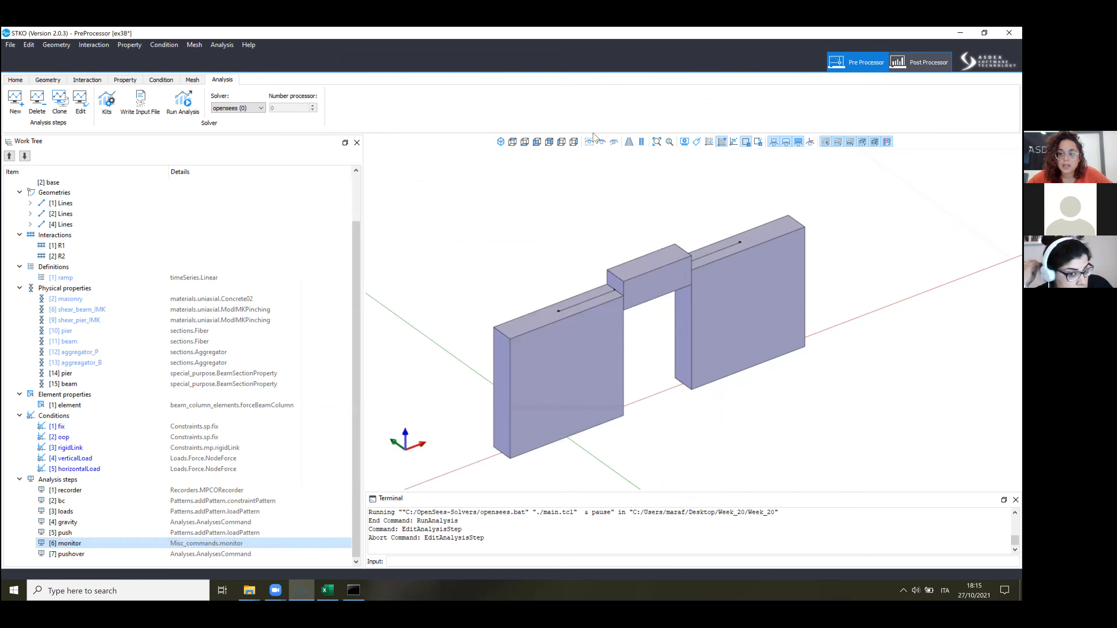
Switch to the post-processor, start a new session without saving the old one, and open the ex38.mpco database.
left_click(914, 62)
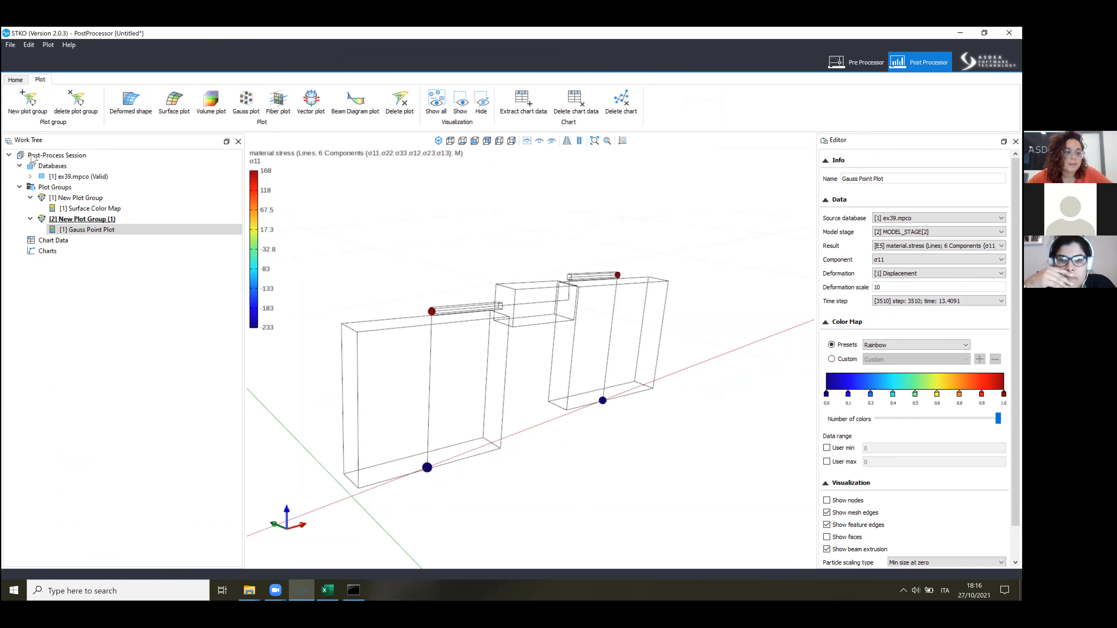
left_click(14, 80)
left_click(15, 101)
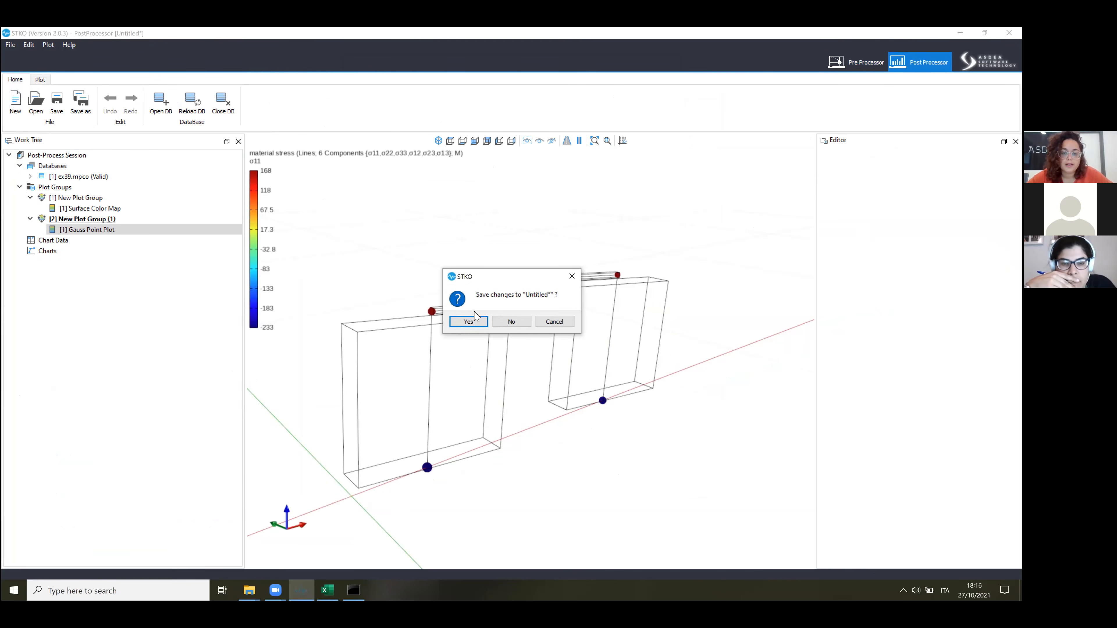
left_click(510, 321)
left_click(161, 102)
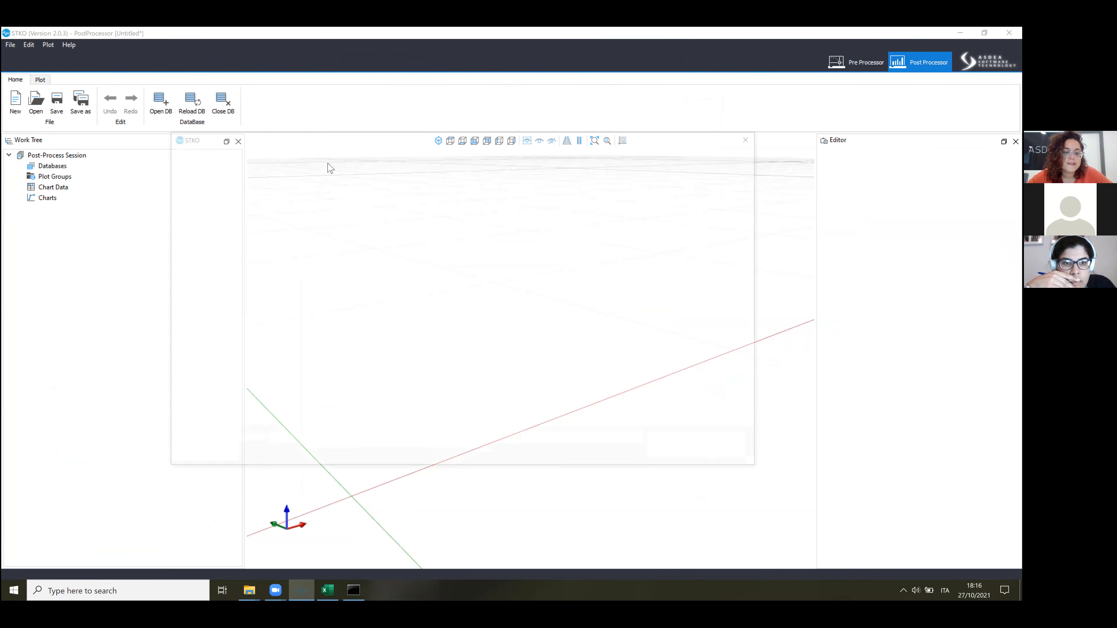
double_click(321, 219)
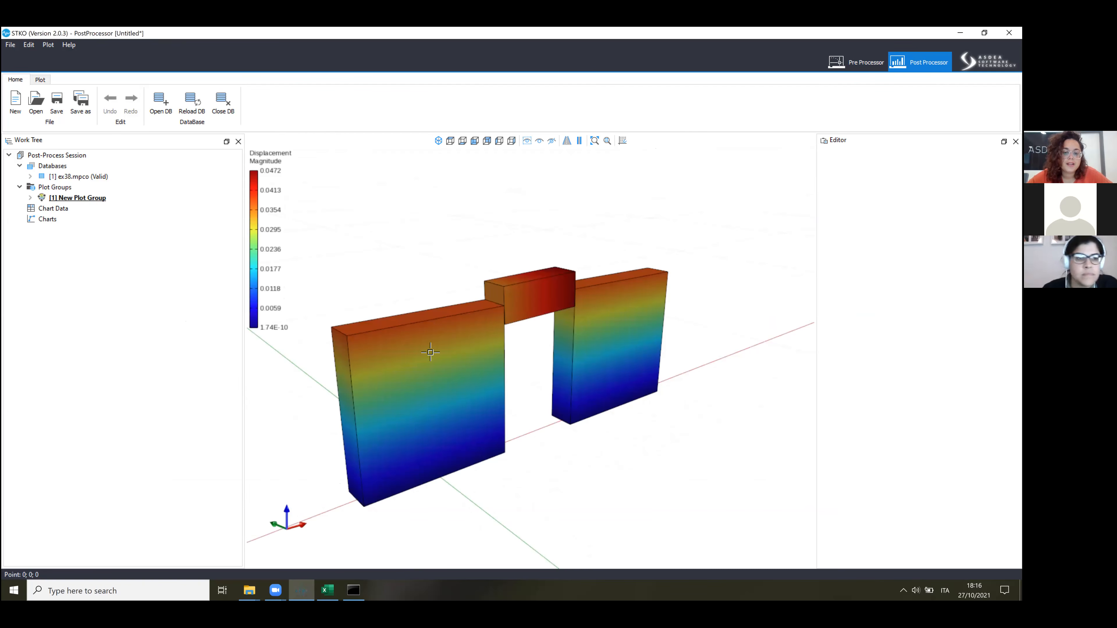
Set the displacement Surface Color Map's deformation scale to 10 and view the deformed frame.
left_click(30, 198)
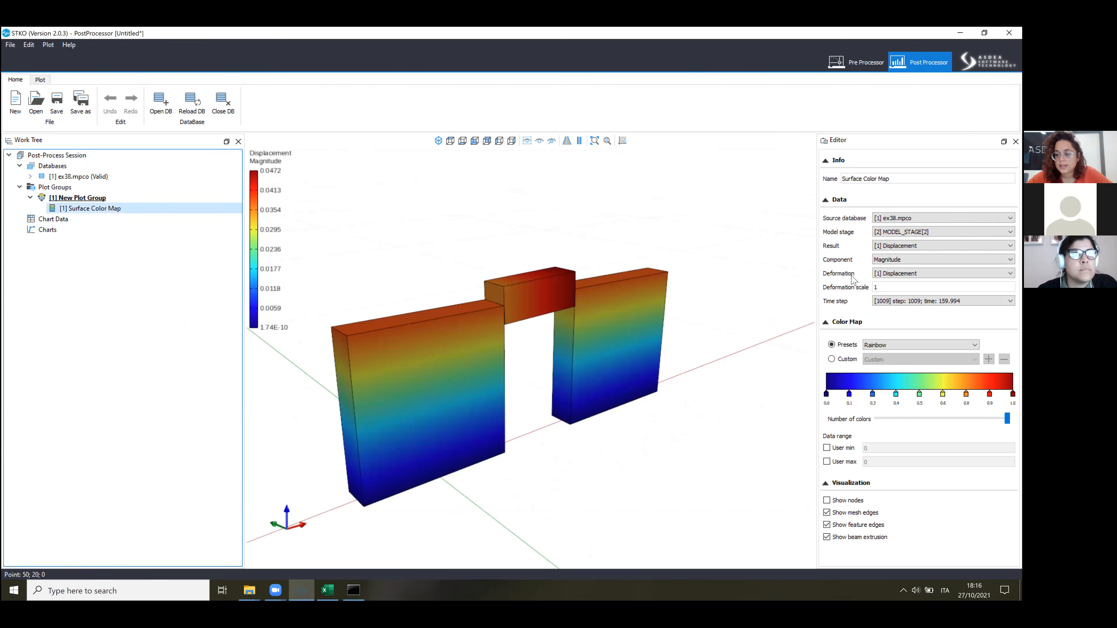
left_click(885, 288)
type("00")
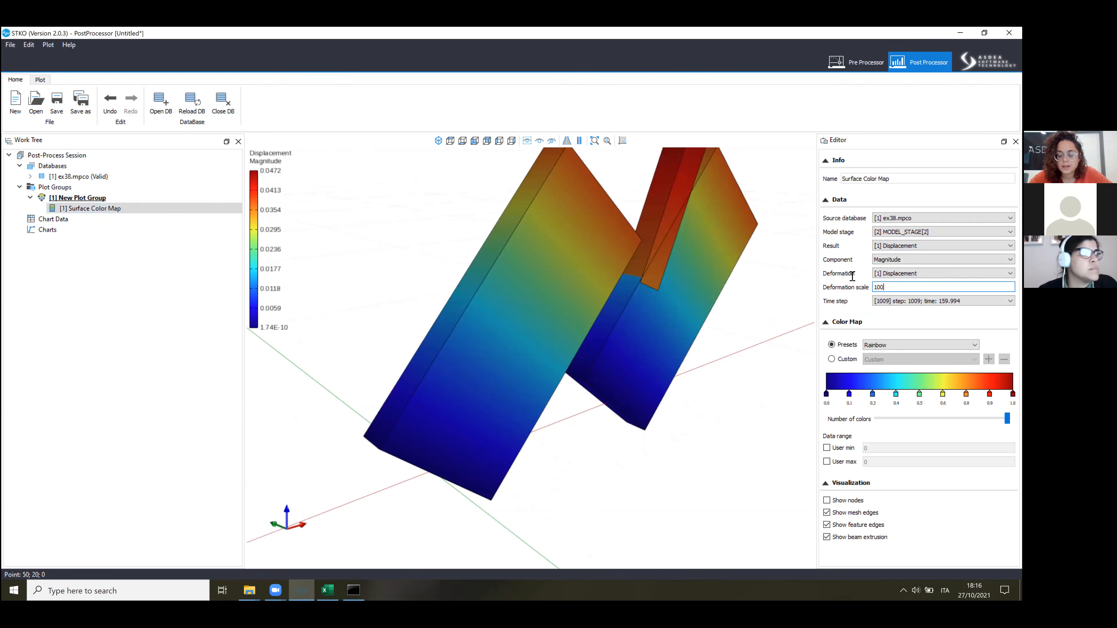
key("BackSpace")
left_click_drag(479, 365, 531, 299)
left_click(74, 209)
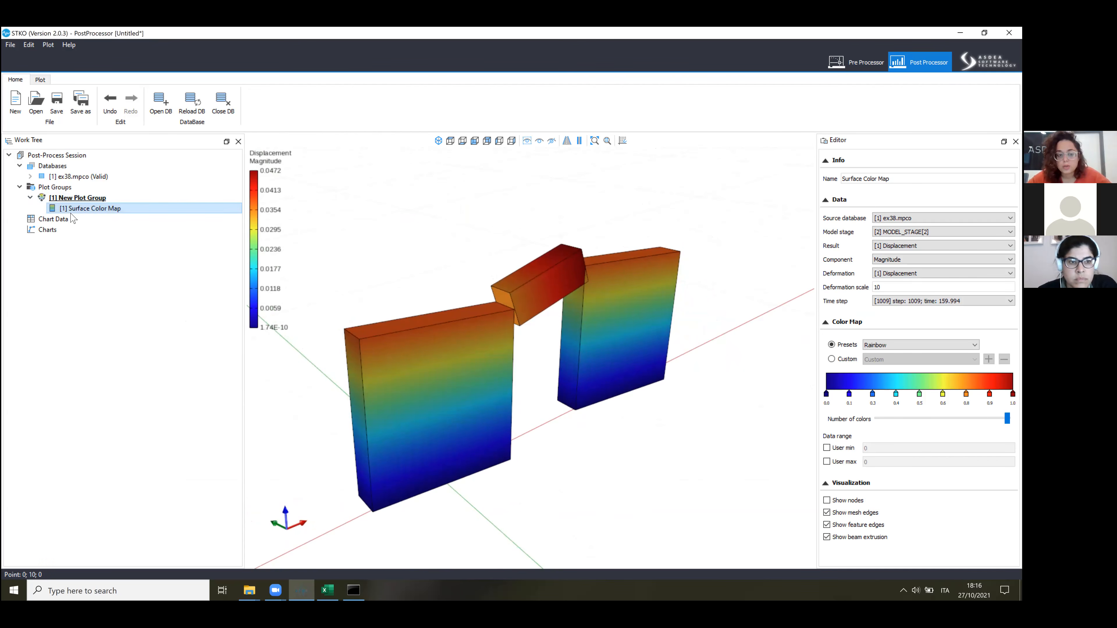
Create a second plot group and add a fiber plot to it.
left_click(40, 80)
left_click(27, 100)
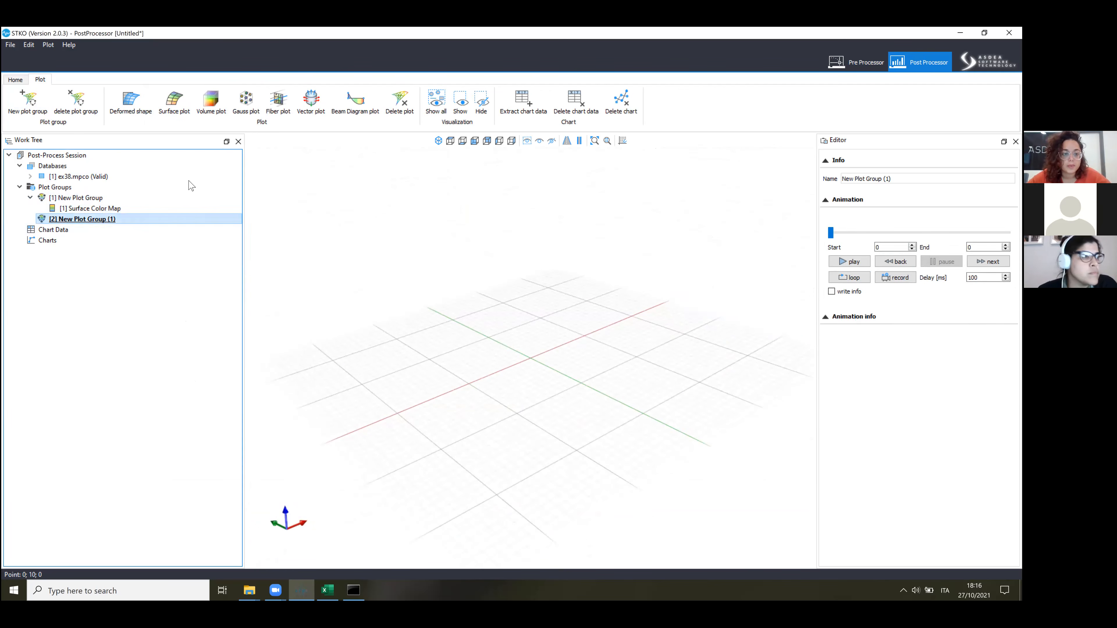
left_click(281, 103)
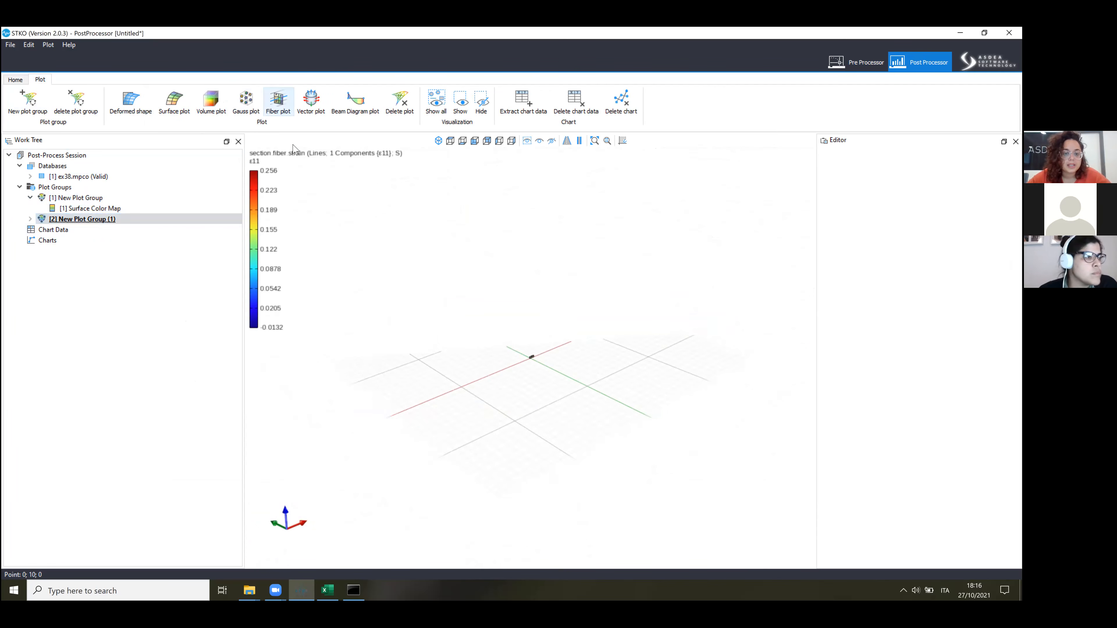
left_click_drag(480, 259, 499, 261)
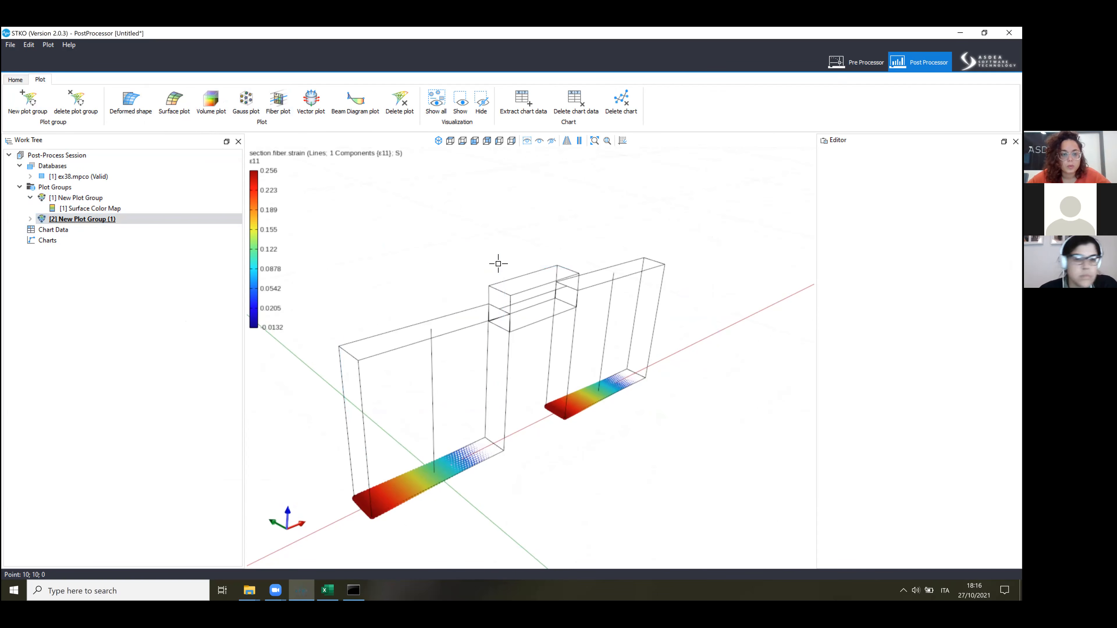
Change the Fiber Color Map's result to section.fiber.stress and view the frame's fiber sections.
left_click(30, 218)
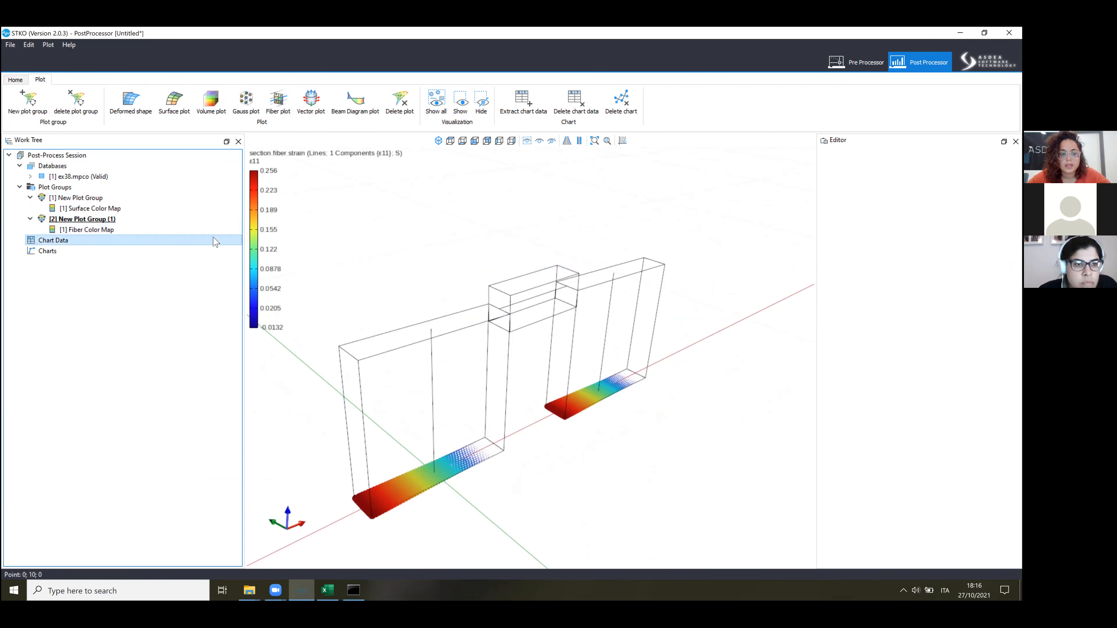
left_click(189, 229)
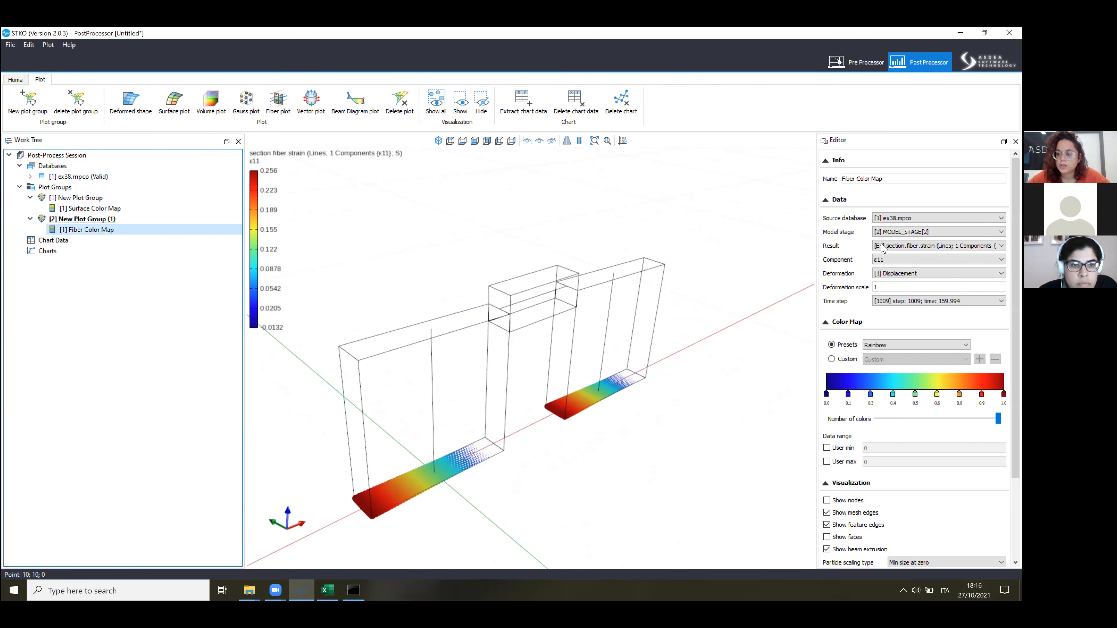
left_click(900, 246)
left_click(900, 260)
left_click_drag(571, 302, 607, 307)
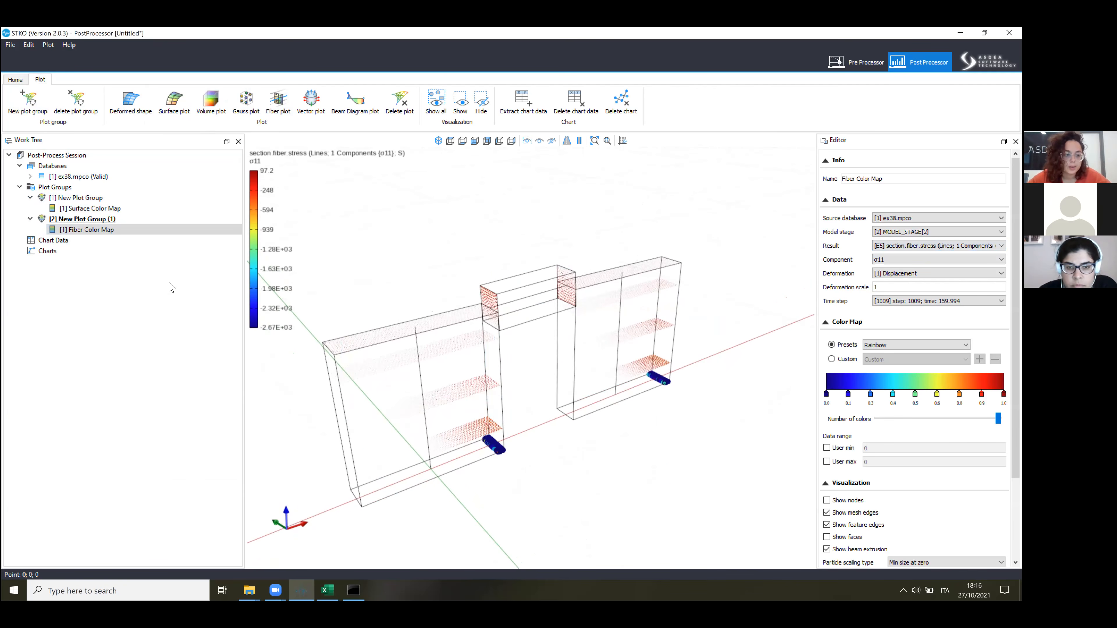
Set the Fiber Color Map's deformation scale to 10 and inspect the fiber stresses around the connecting beam.
left_click(906, 287)
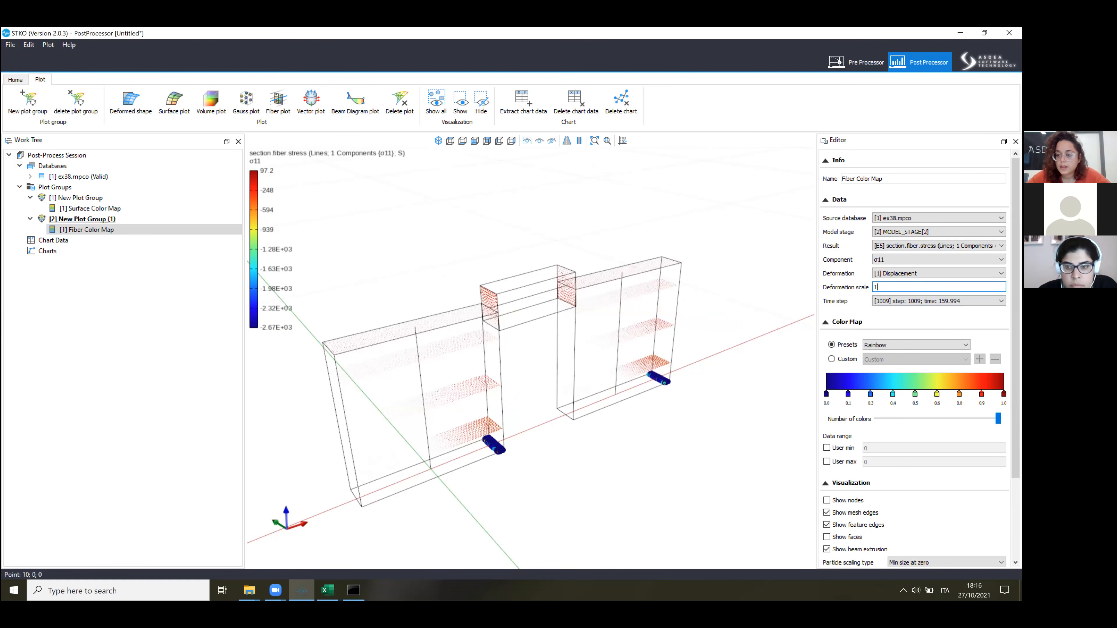
type("0")
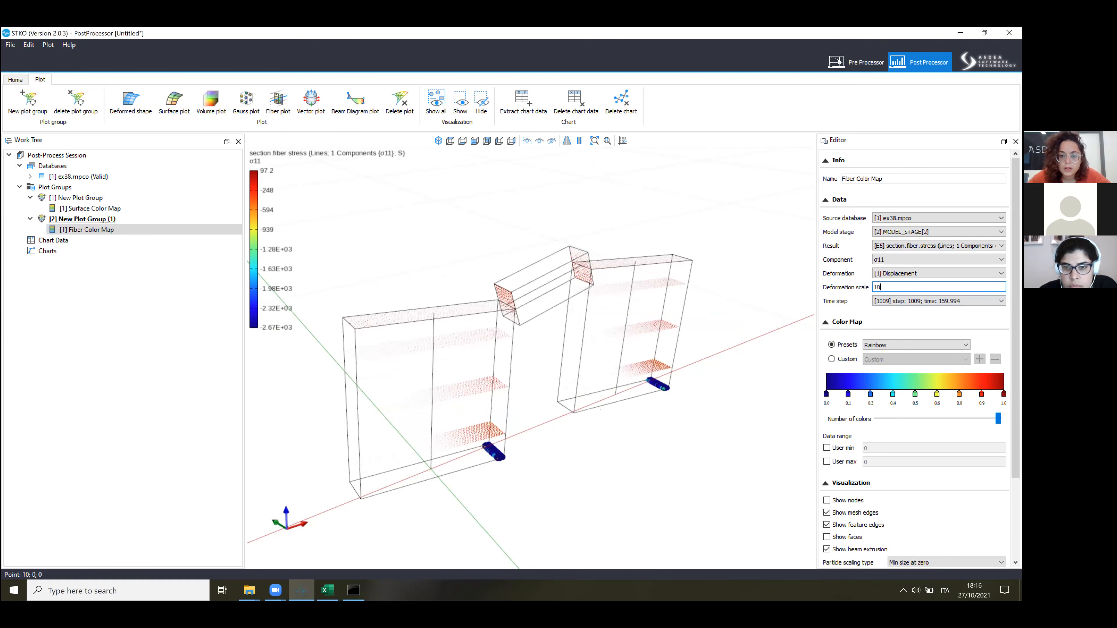
left_click(524, 413)
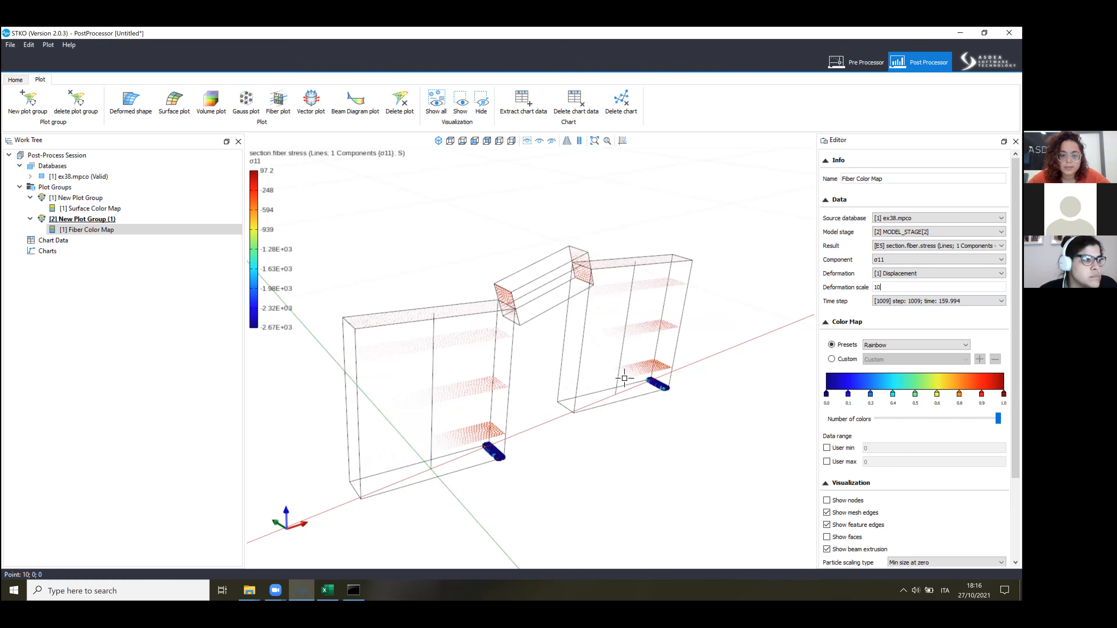
scroll(552, 357, "up", 6)
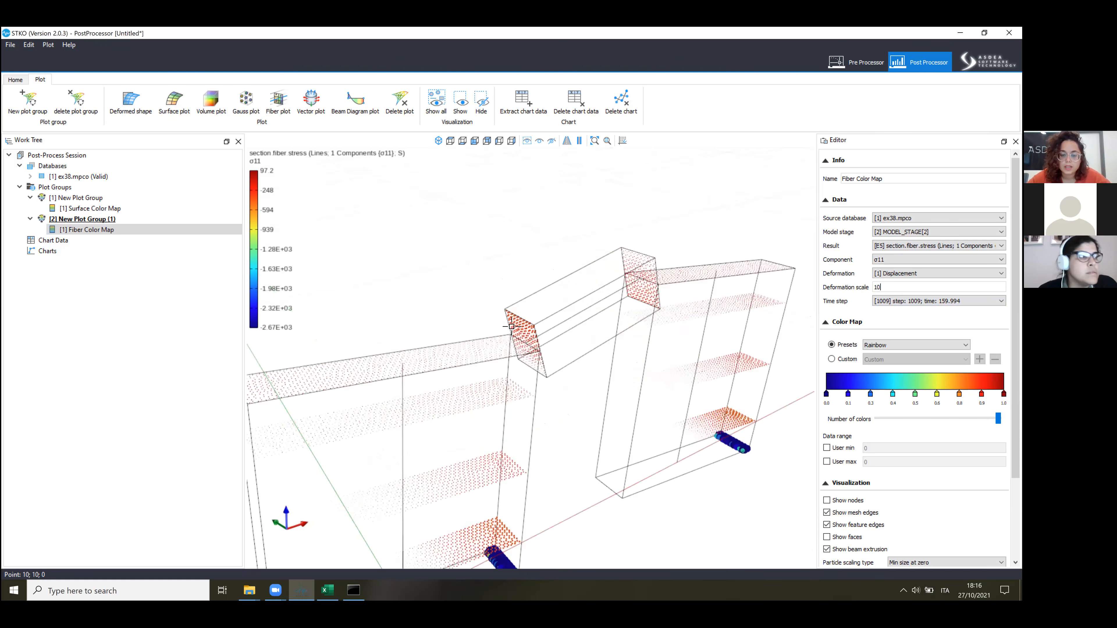
scroll(613, 315, "down", 5)
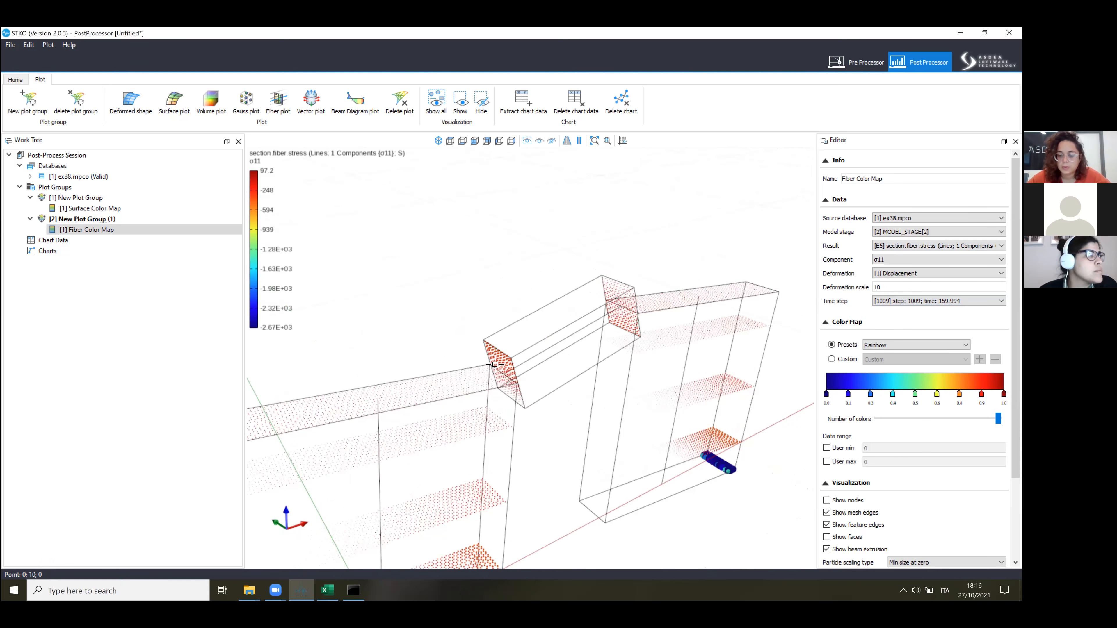
scroll(495, 365, "down", 3)
mouse_move(552, 349)
left_mouse_down()
mouse_move(531, 361)
mouse_move(469, 329)
mouse_move(553, 352)
mouse_move(555, 365)
left_mouse_up()
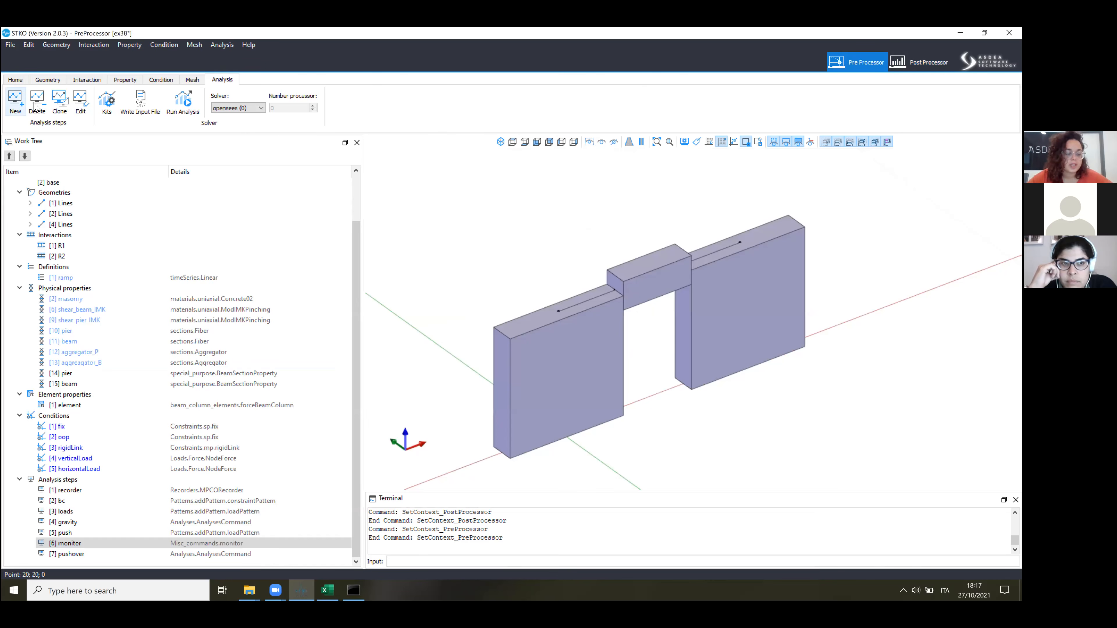
Open the ex38bis model in the pre-processor.
left_click(16, 80)
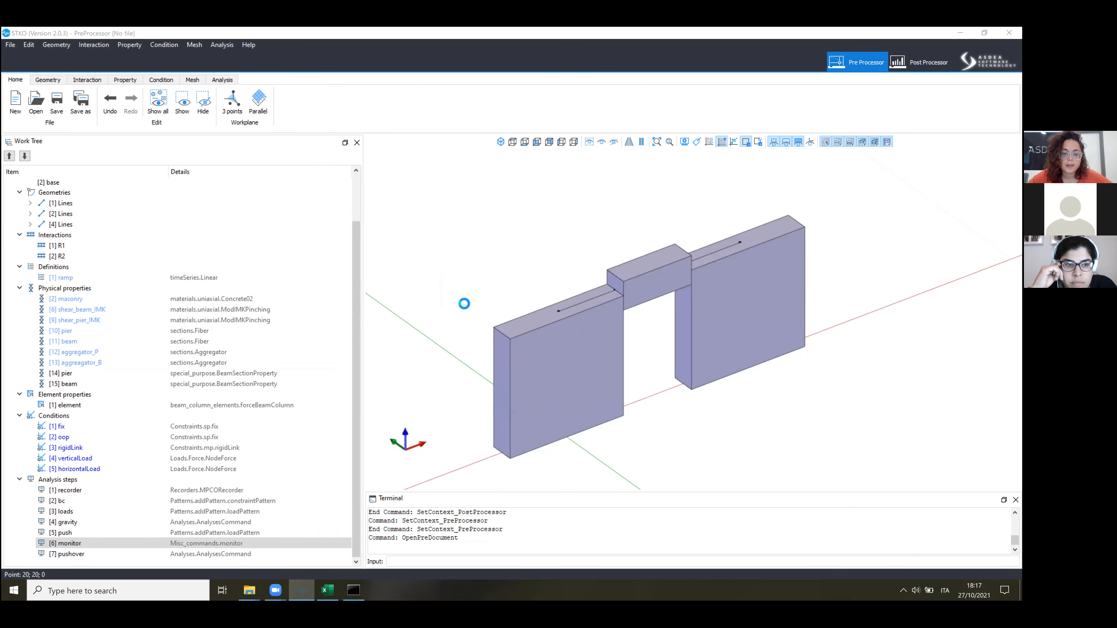
left_click(325, 230)
double_click(331, 232)
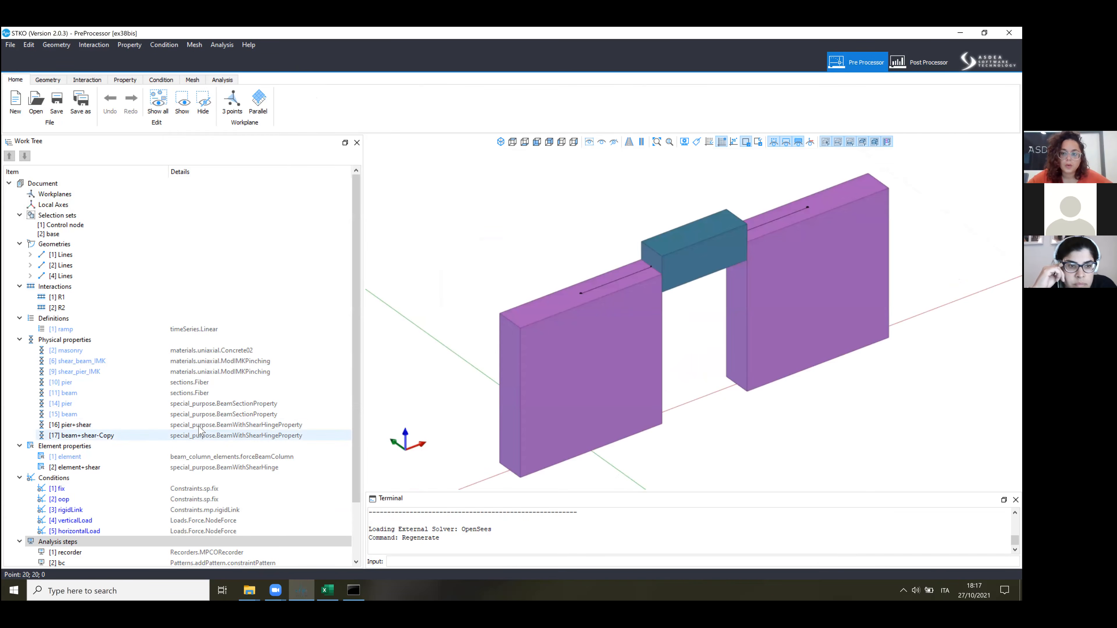
Open the pier+shear physical property for editing and read its Beam Property and Vy Material descriptions.
scroll(196, 423, "down", 1)
left_click(159, 396)
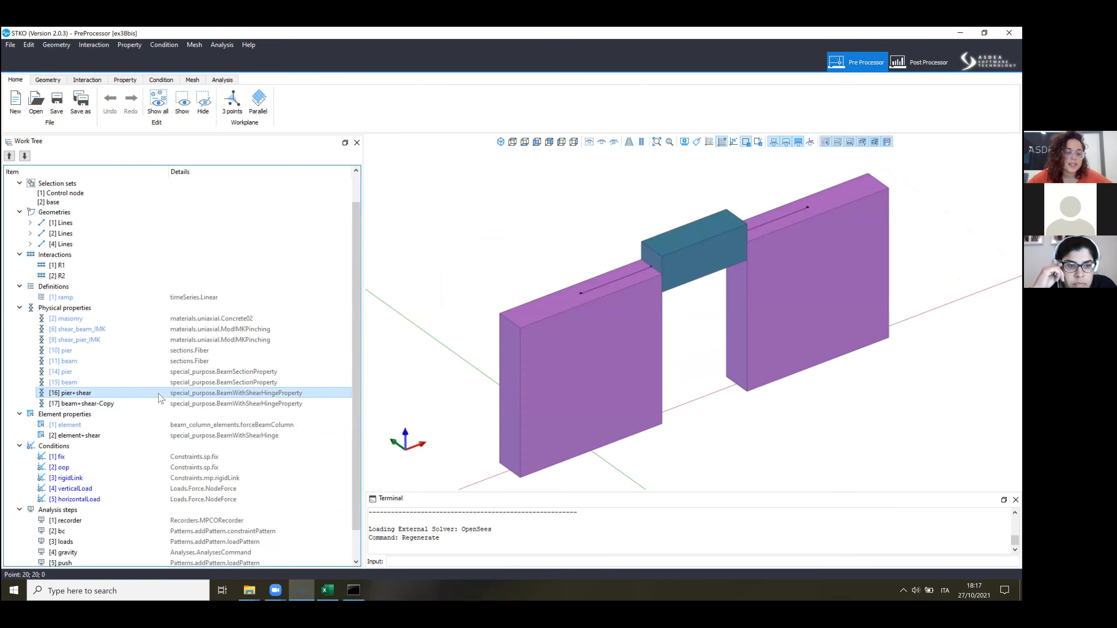
right_click(160, 398)
left_click(176, 425)
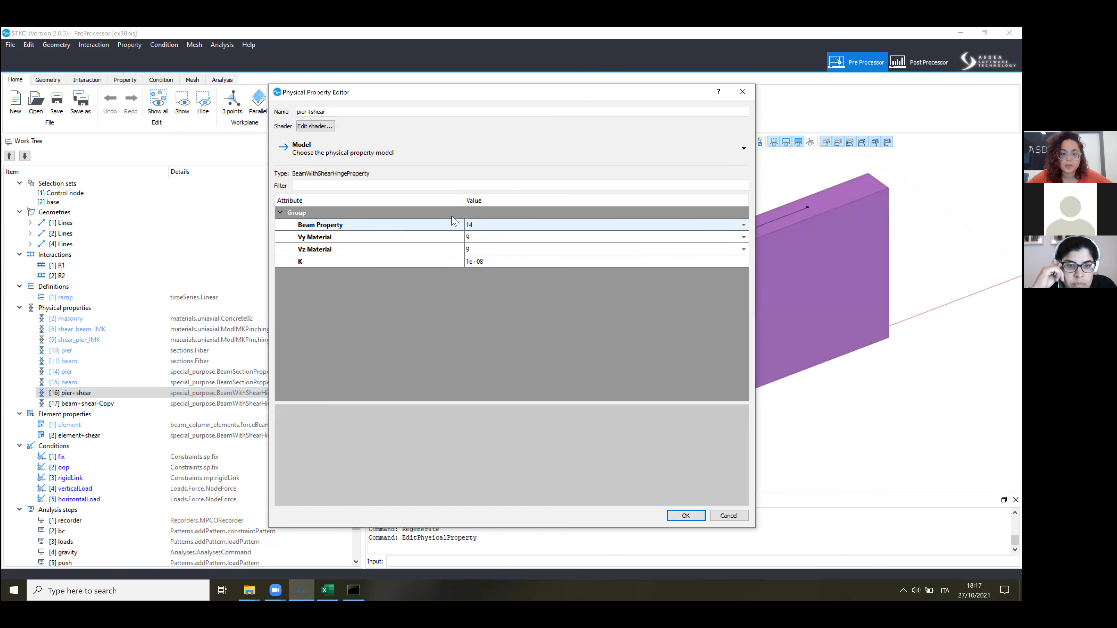
left_click(382, 226)
left_click(348, 238)
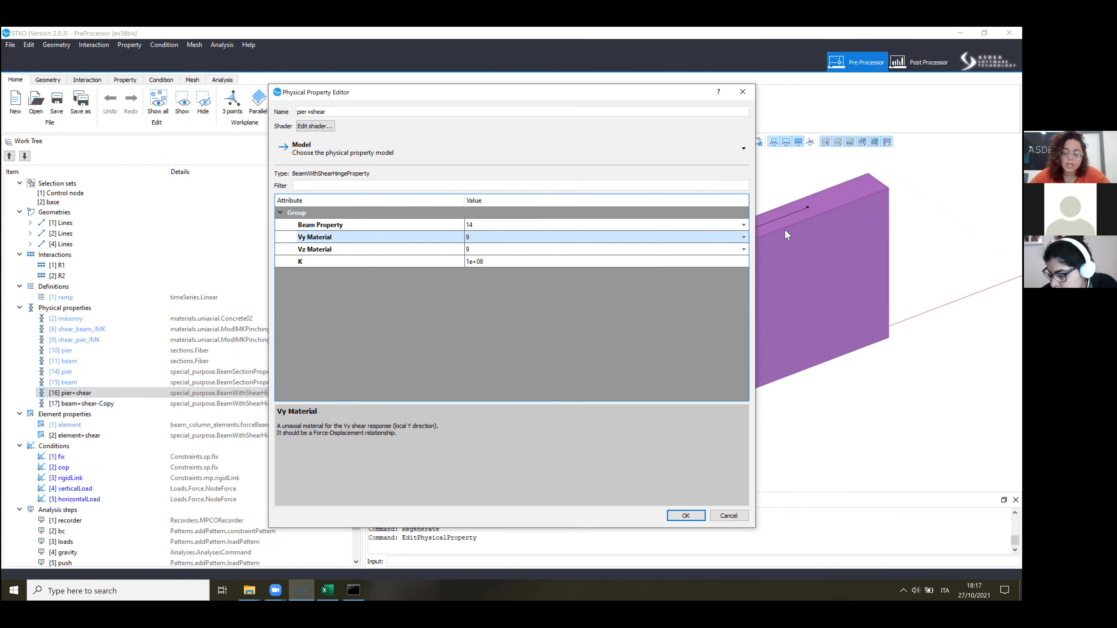
Check the pier+shear property's beam property and shear material choices and its penalty stiffness K, and accept the property.
left_click(530, 232)
left_click(514, 229)
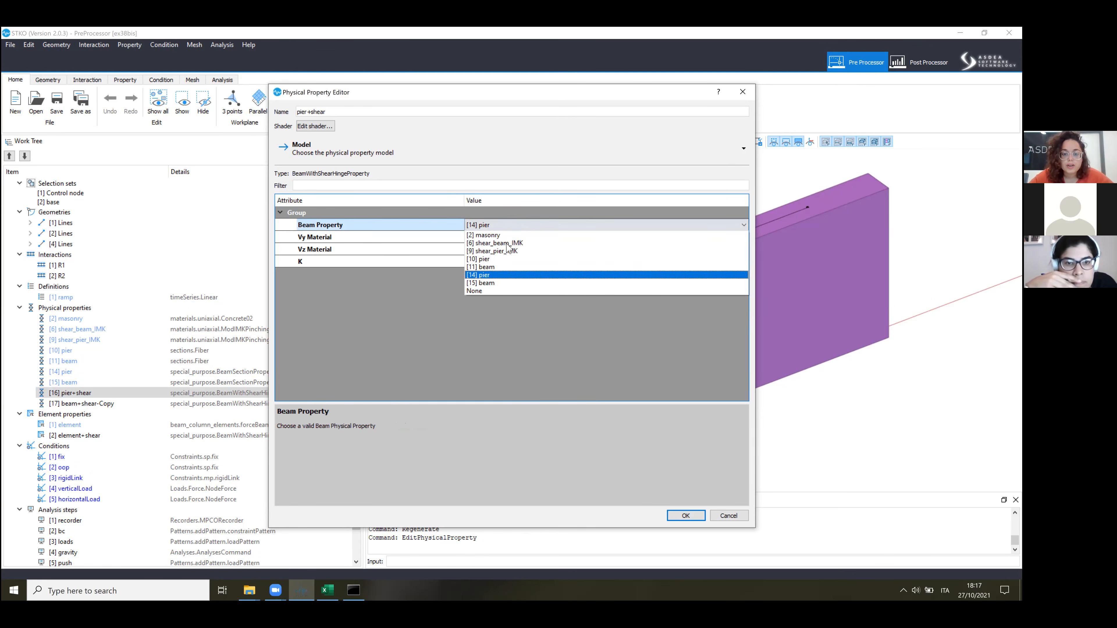
left_click(497, 275)
left_click(488, 238)
left_click(487, 238)
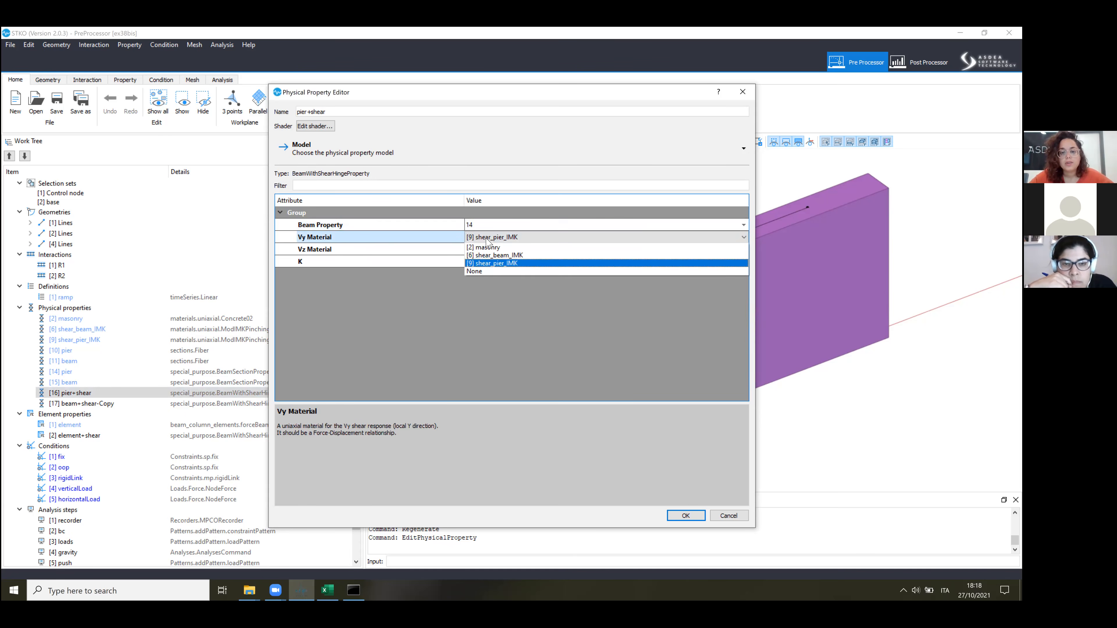
left_click(487, 241)
left_click(397, 247)
left_click(481, 249)
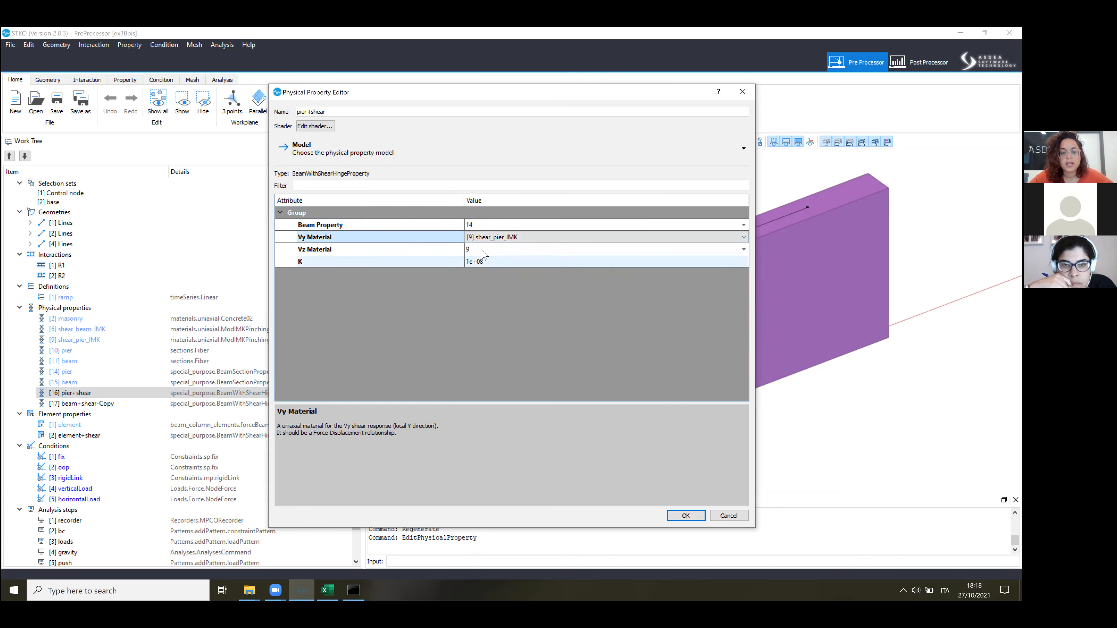
left_click(465, 261)
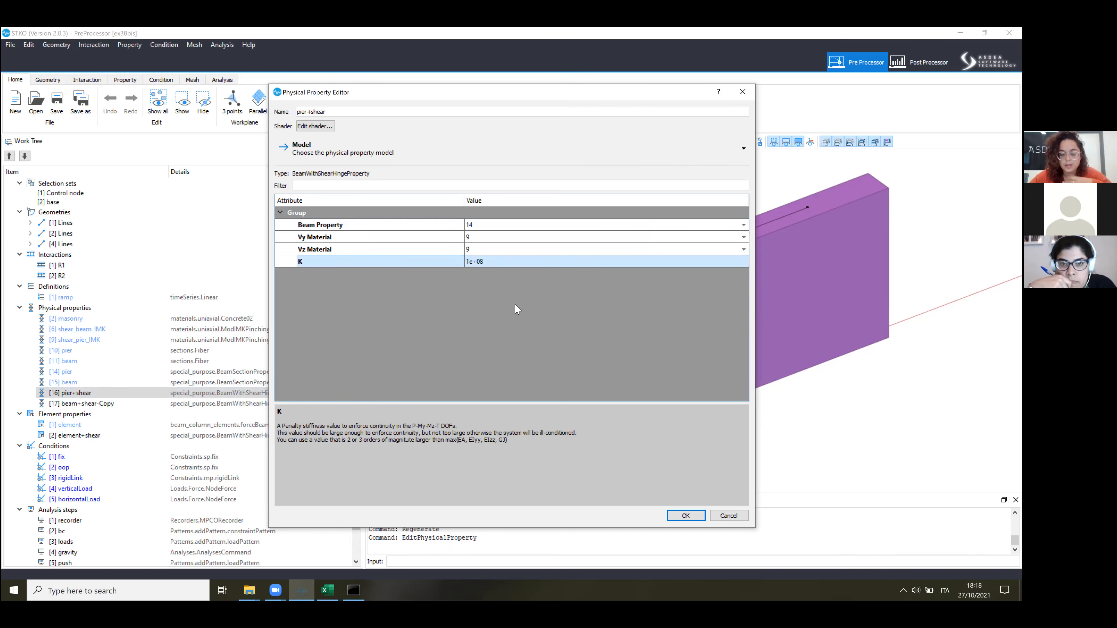
left_click(696, 514)
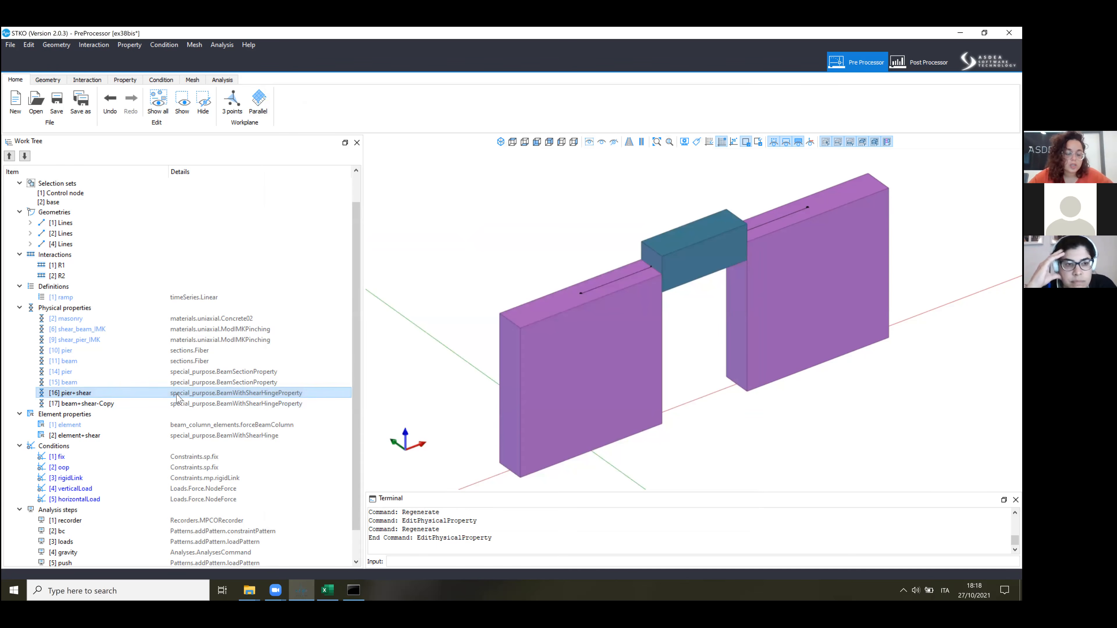
Open the shear_pier_IMK material, review its elastic stiffness and pre-capping rotation parameters with full attribute names readable, and accept it.
right_click(118, 339)
left_click(140, 368)
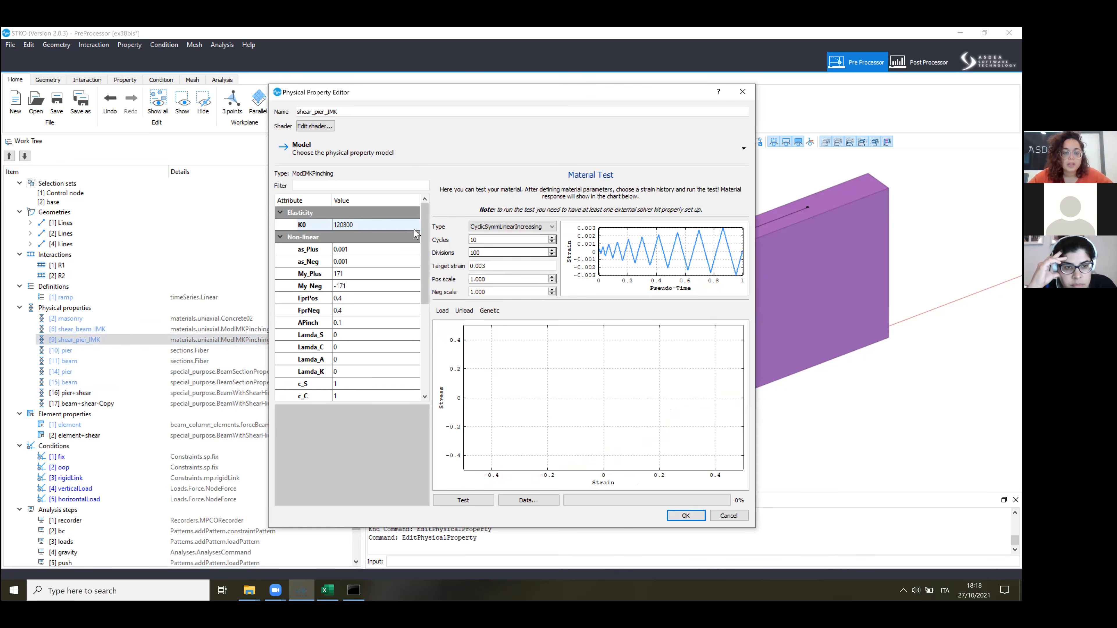
left_click(322, 235)
left_click(311, 227)
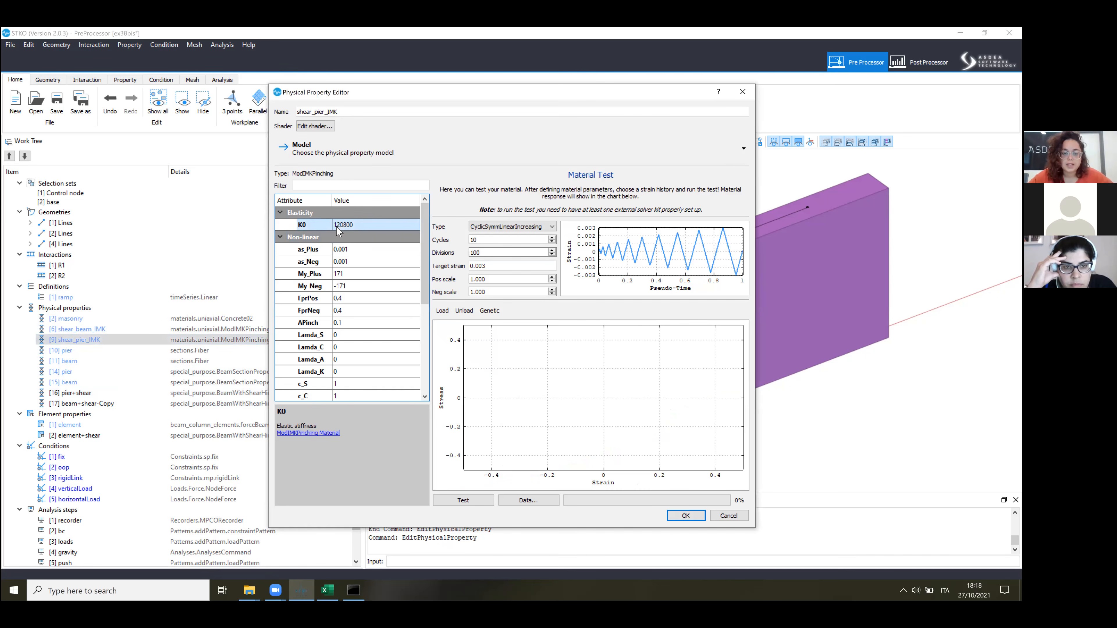
left_click_drag(337, 402, 339, 462)
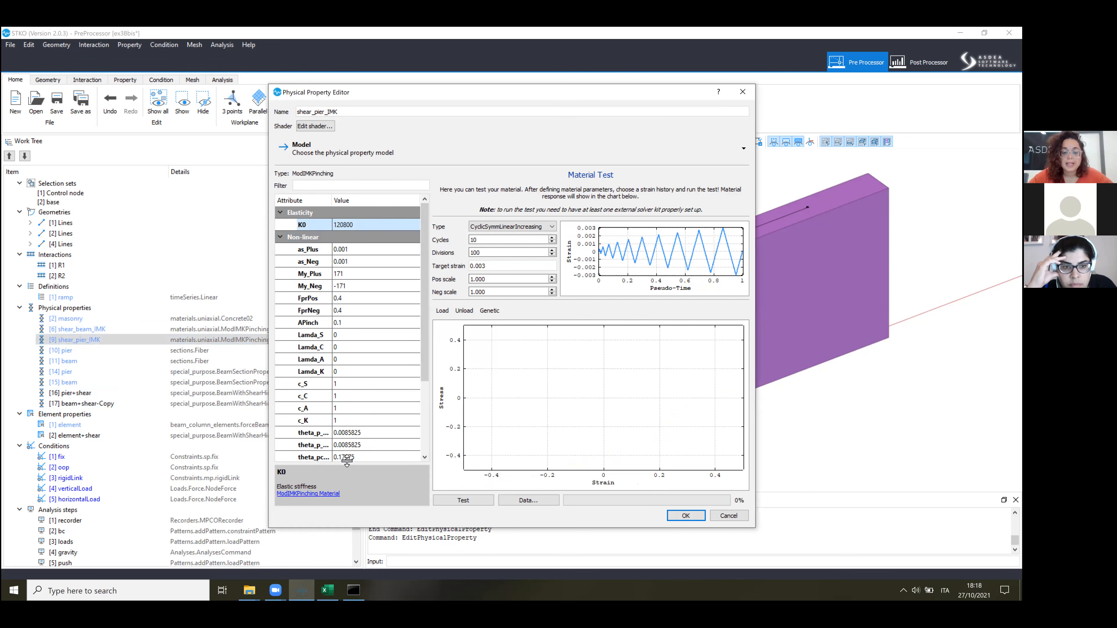
scroll(339, 308, "down", 2)
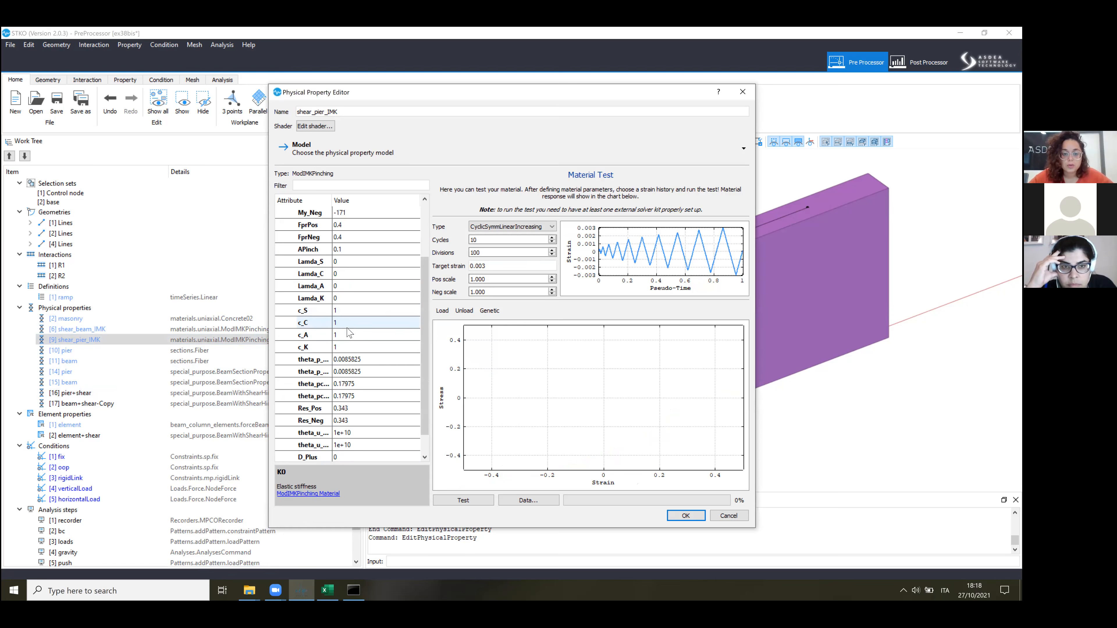
left_click(319, 360)
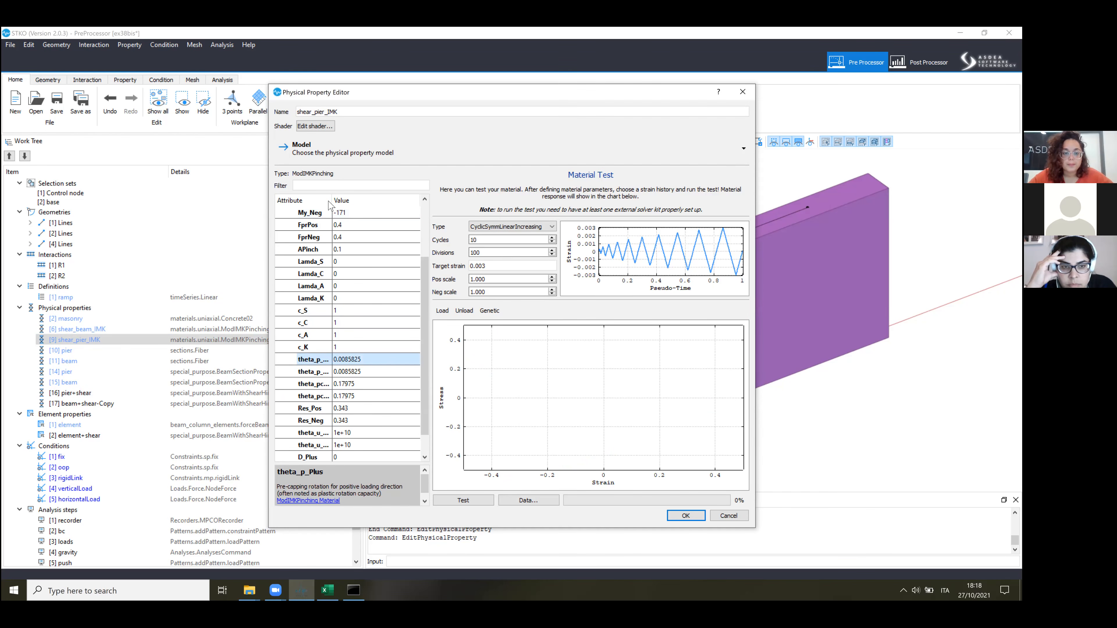
left_click_drag(334, 200, 355, 200)
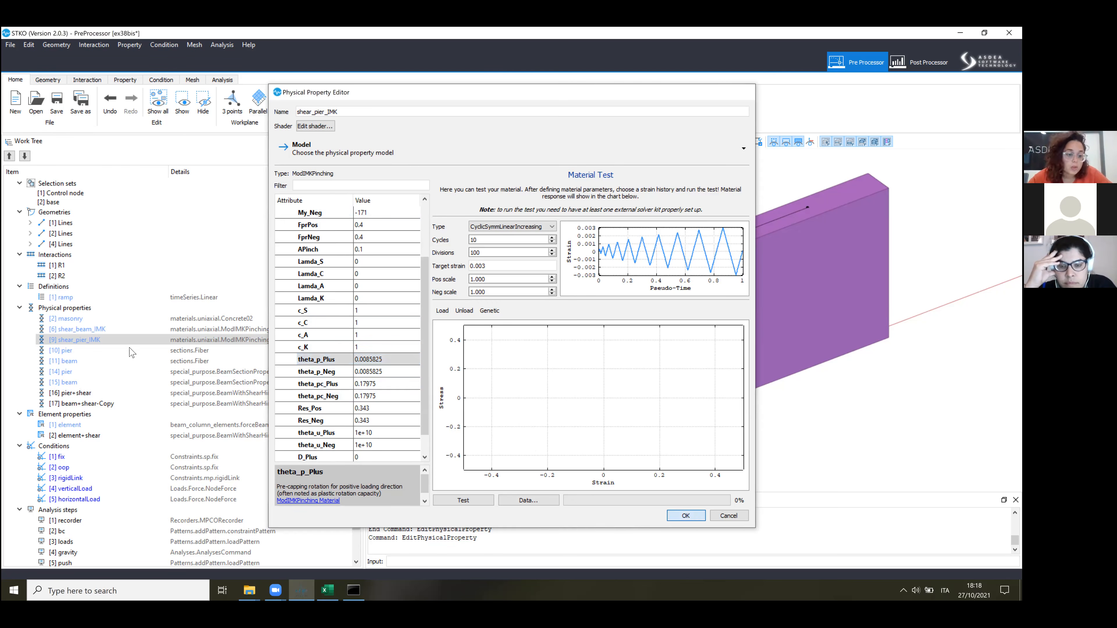
left_click(685, 516)
Open the element+shear element property, check which beam element it references, and accept it.
left_click(143, 435)
right_click(142, 436)
left_click(157, 463)
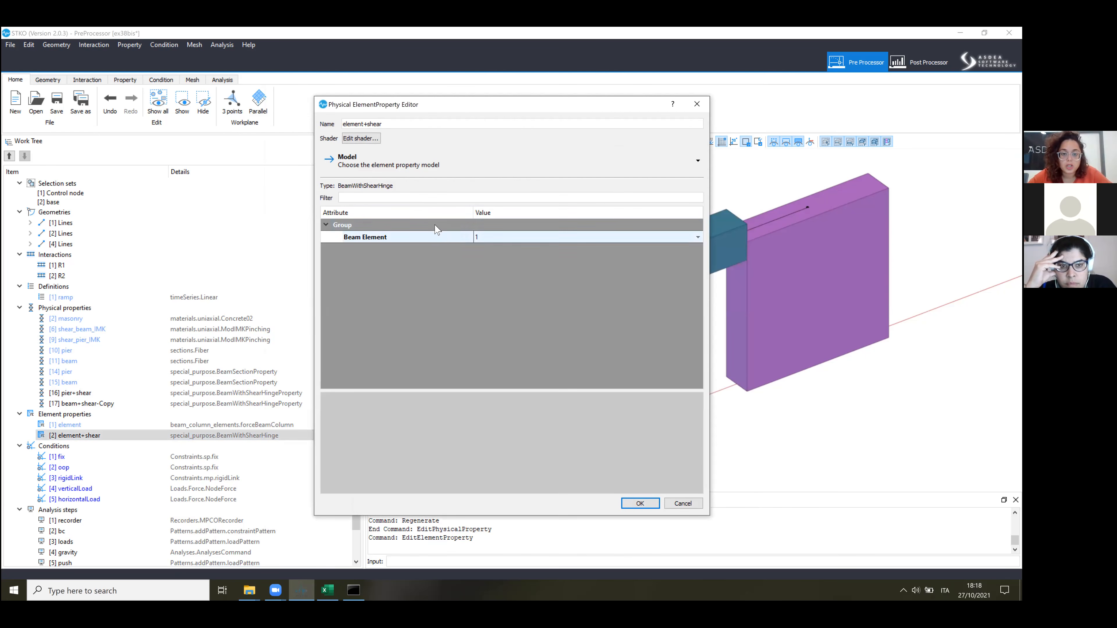
left_click(457, 237)
left_click(488, 247)
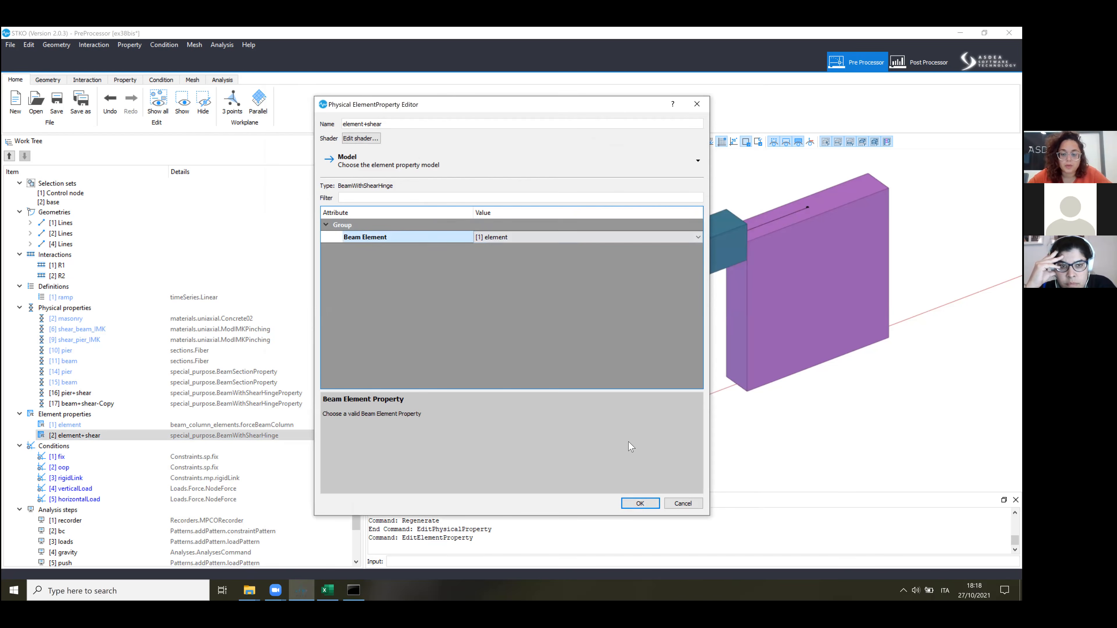
left_click(640, 503)
Build the ex38bis mesh and run the pushover analysis with the OpenSees solver.
left_click(192, 79)
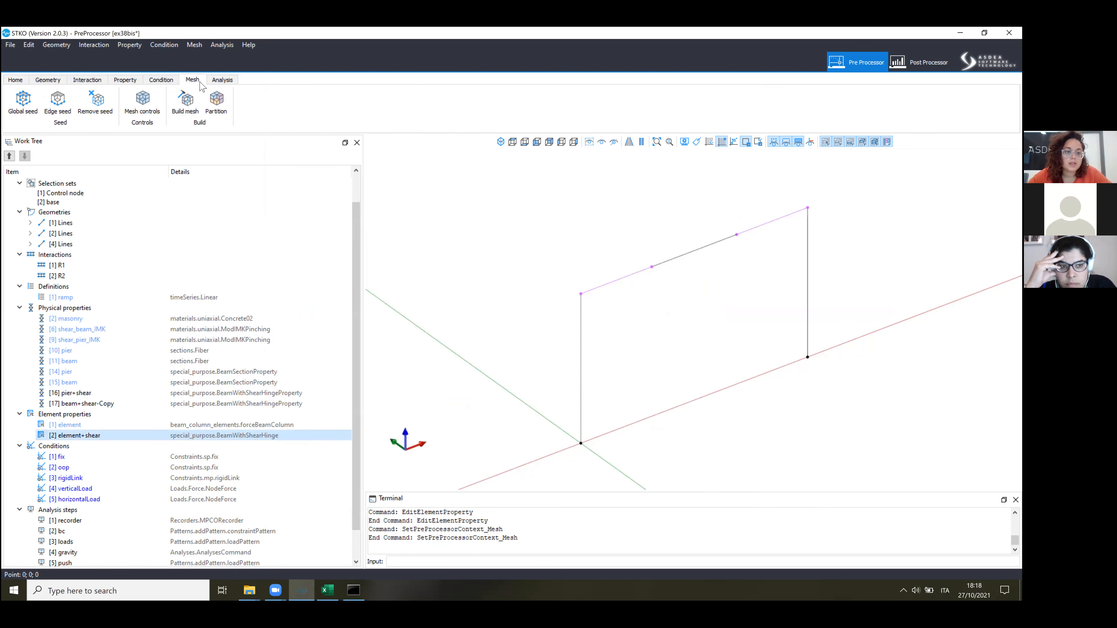
left_click(220, 82)
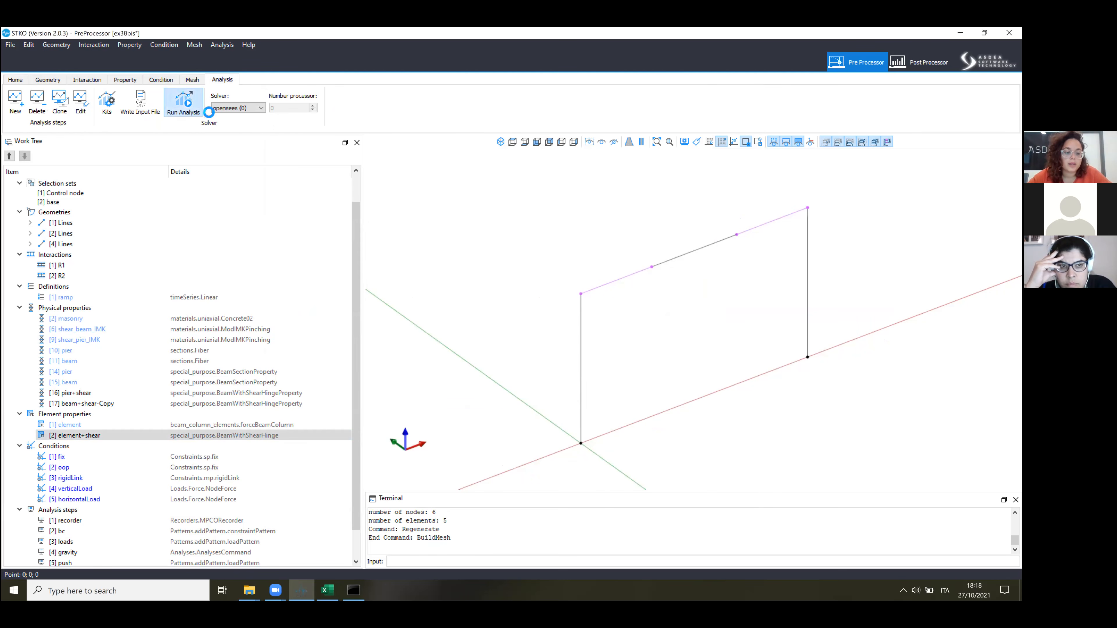
left_click(677, 460)
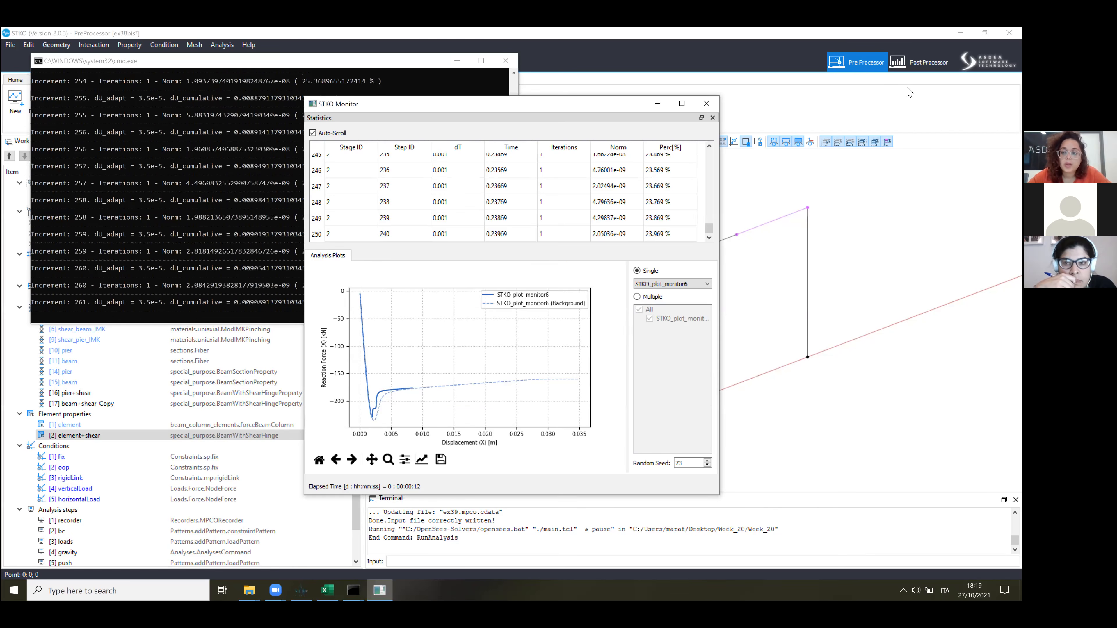
Try to open the ex38bis.mpco database in the post-processor.
left_click(478, 163)
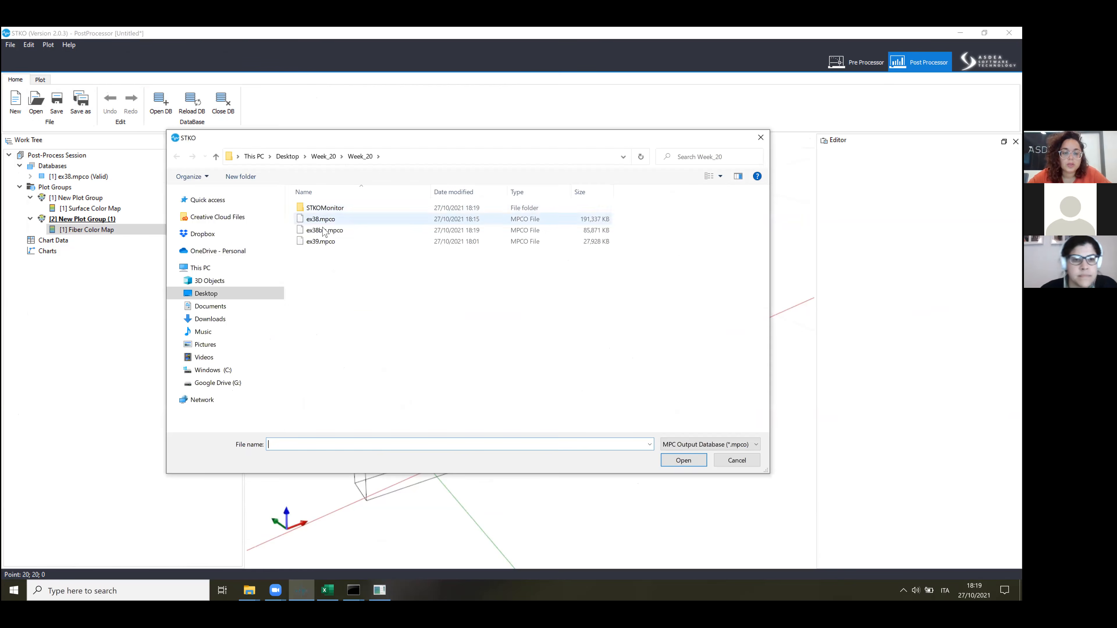
left_click(325, 230)
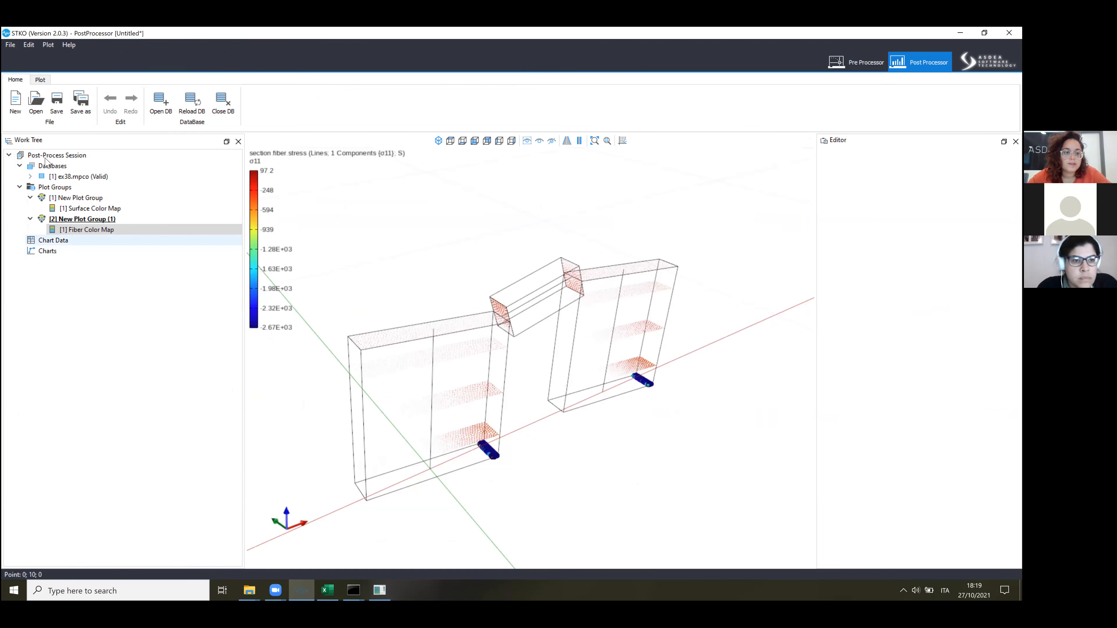
Create a third plot group with a fiber plot and set its result to section.fiber.stress.
left_click(40, 80)
left_click(27, 98)
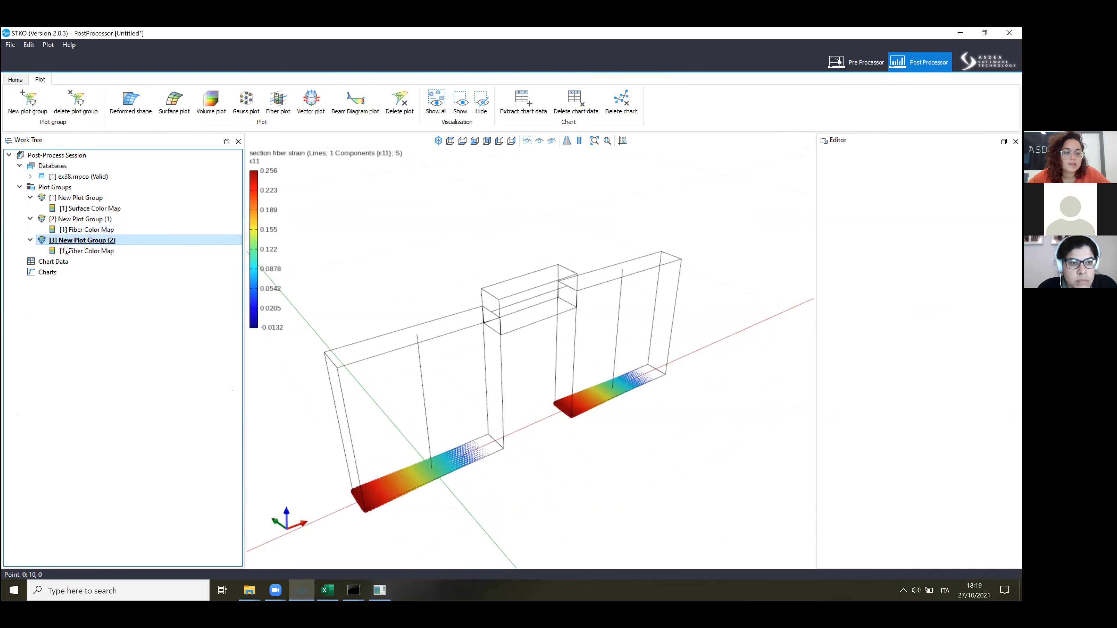
left_click(169, 251)
left_click(894, 260)
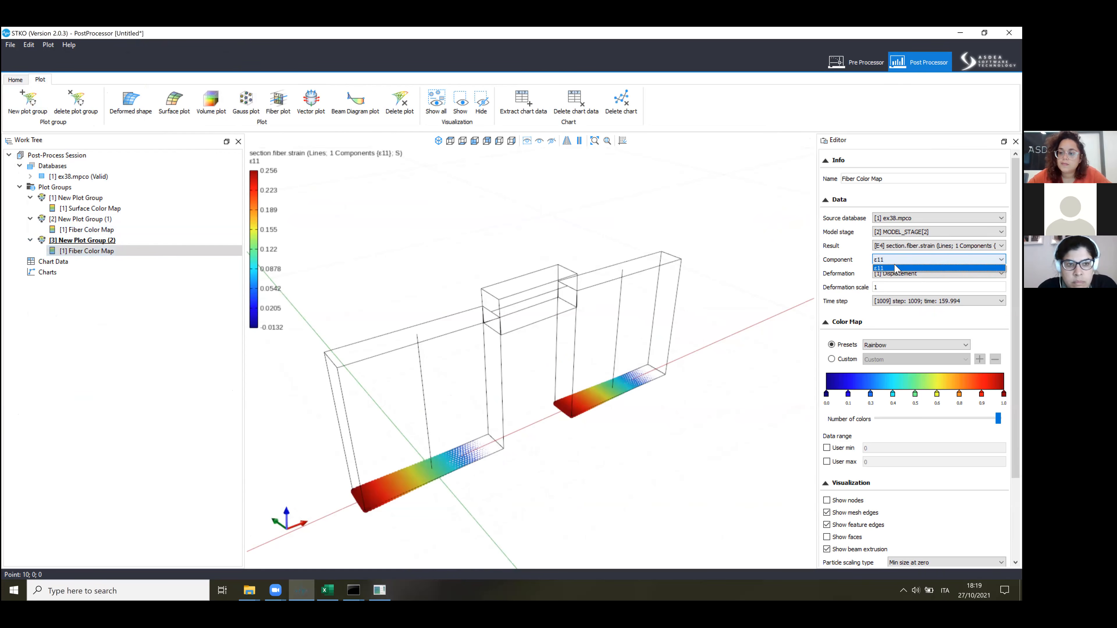
left_click(900, 245)
left_click(900, 261)
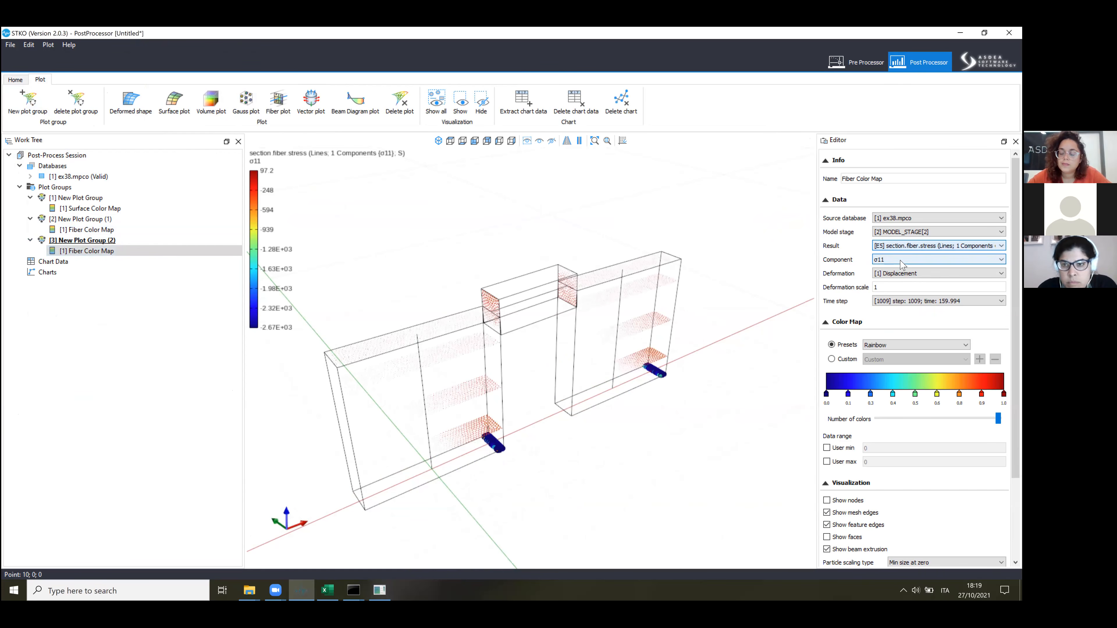
Check the source databases available to the new fiber plot and try again to open ex38bis.mpco.
left_click(899, 218)
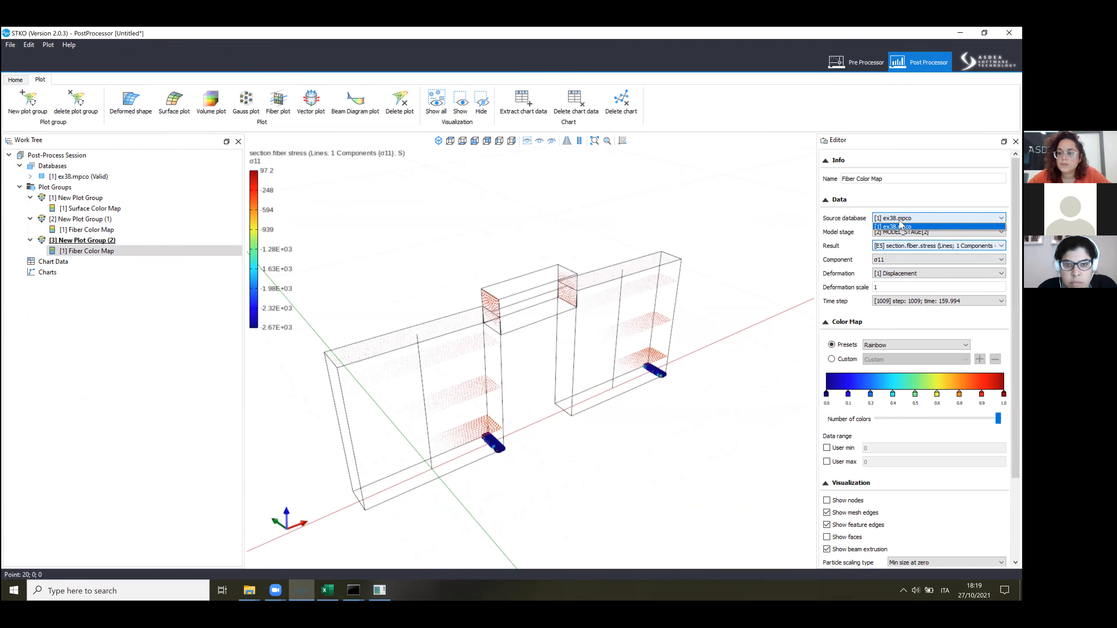
left_click(900, 227)
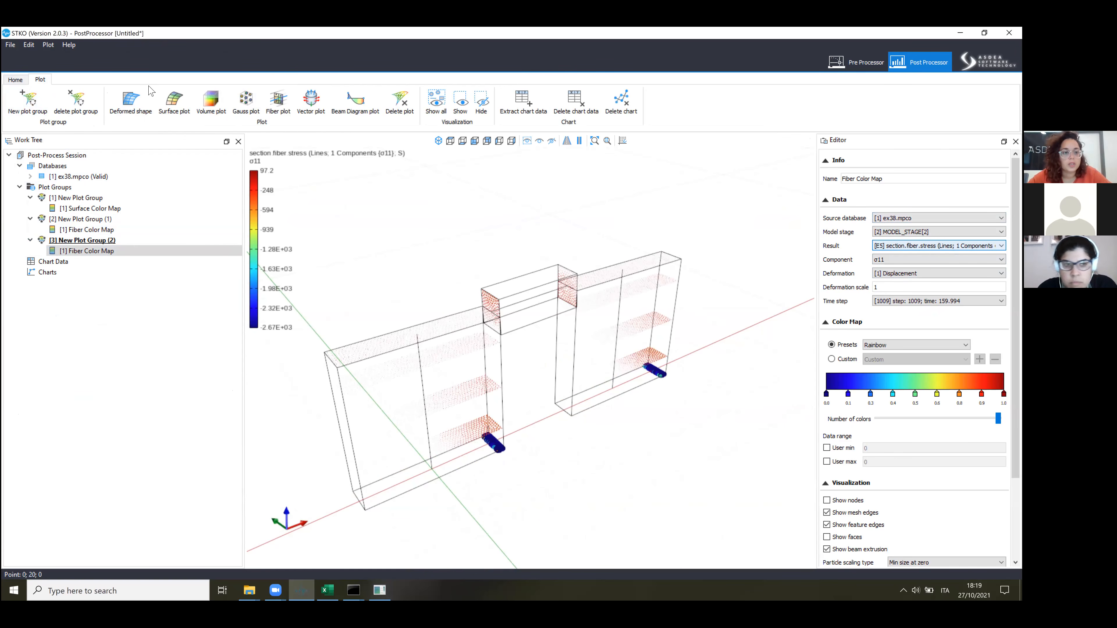
left_click(15, 80)
left_click(160, 101)
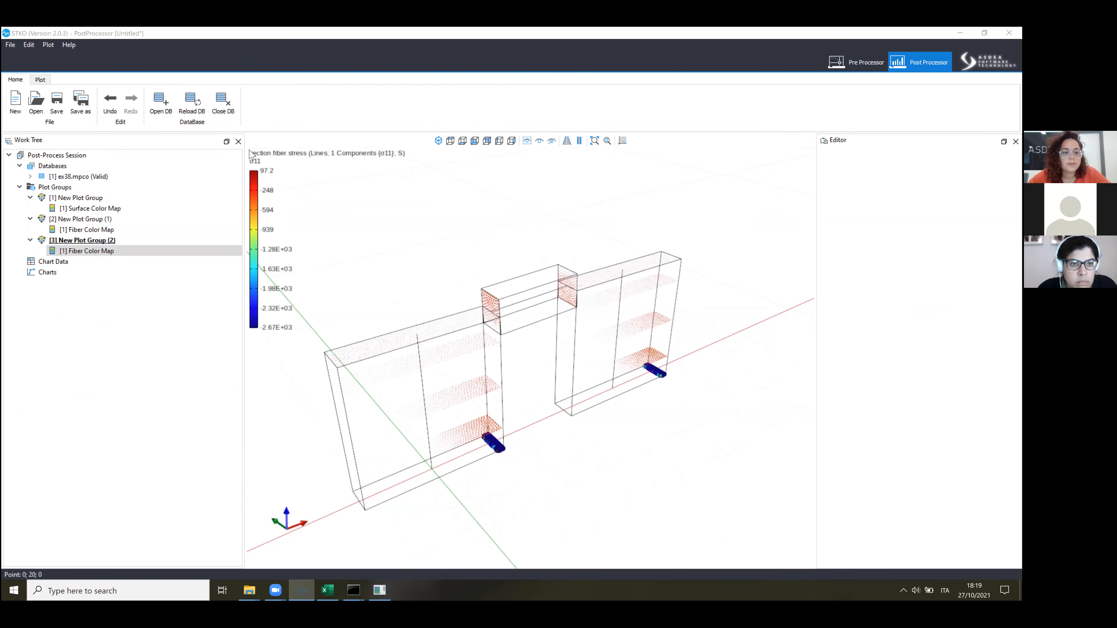
double_click(325, 226)
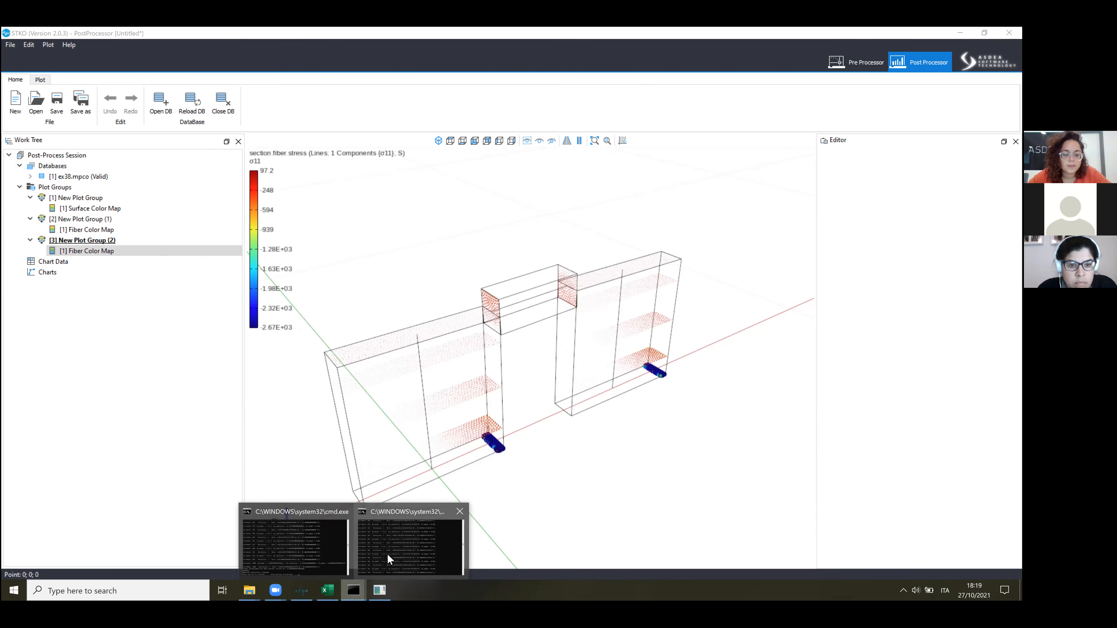
Check the ex38bis run in the solver console and STKO Monitor, and close both windows.
left_click(379, 570)
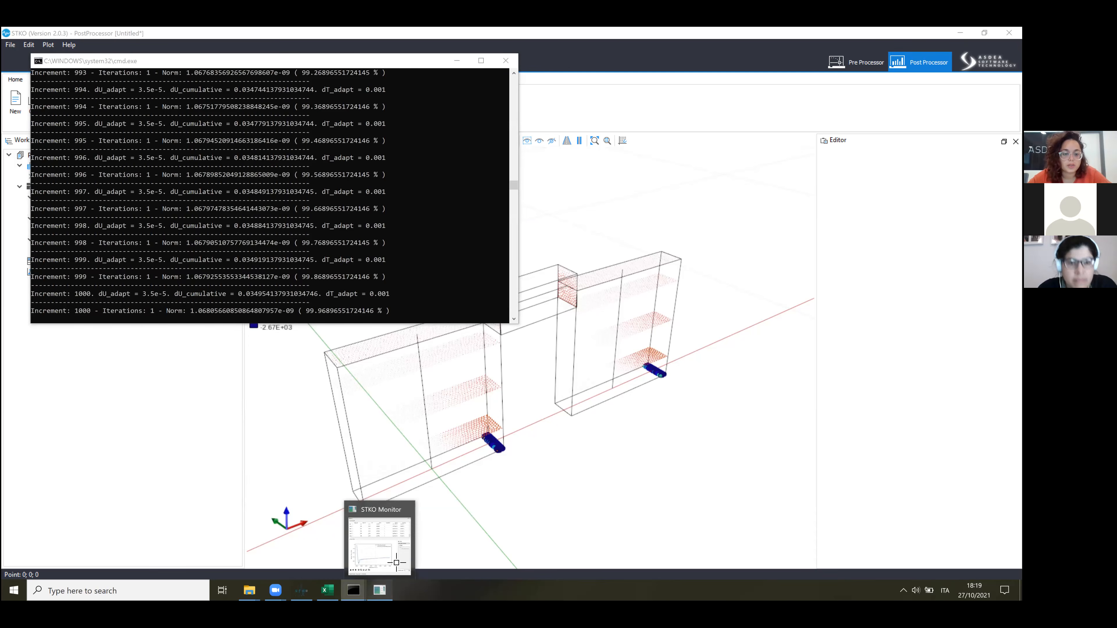
left_click(378, 590)
left_click(190, 230)
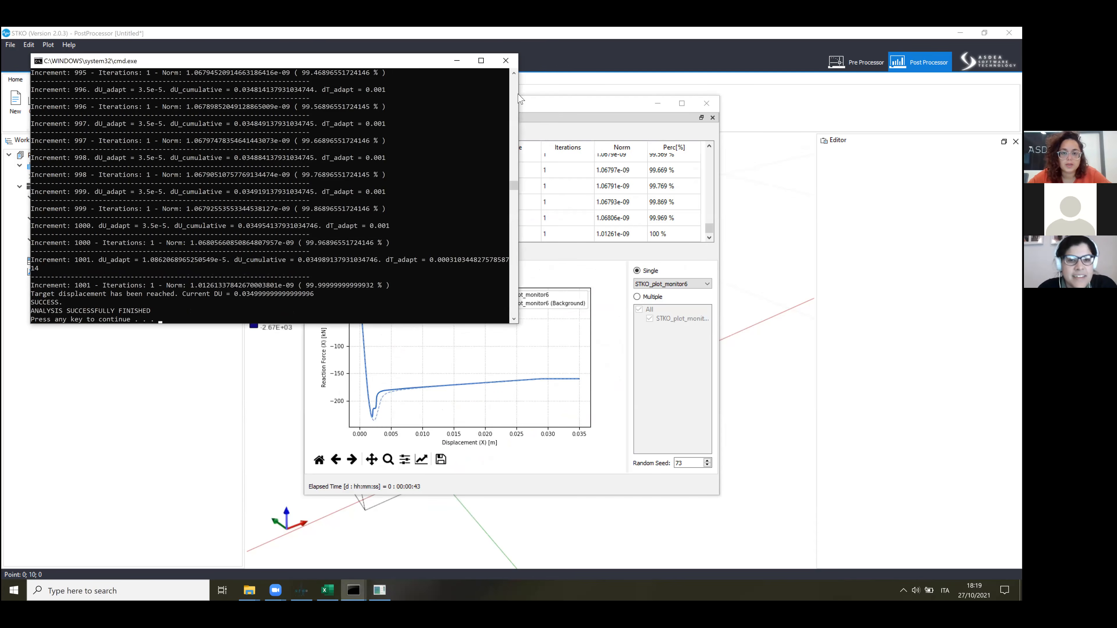
left_click(571, 71)
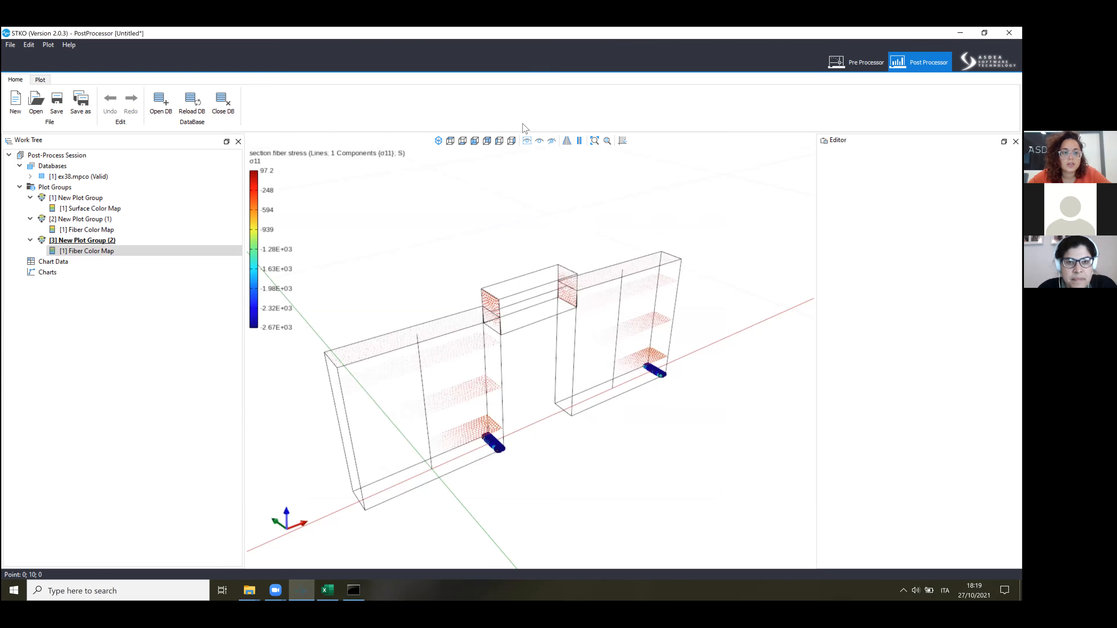
Open the ex38bis.mpco database in the post-processor, then check and close the finished solver console.
left_click(170, 108)
double_click(323, 229)
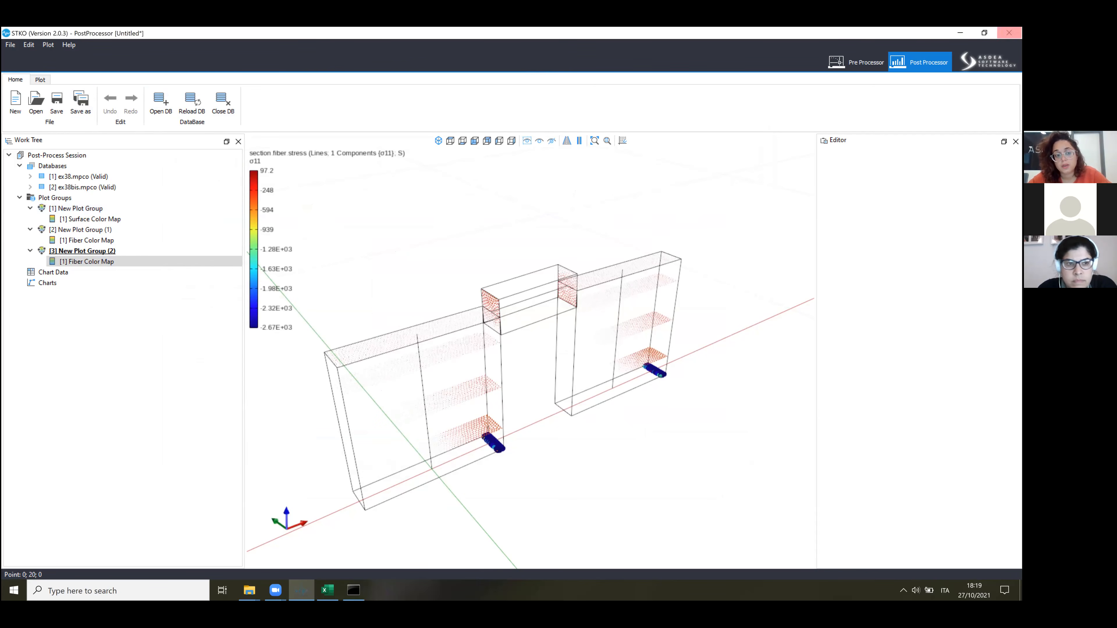
left_click(353, 590)
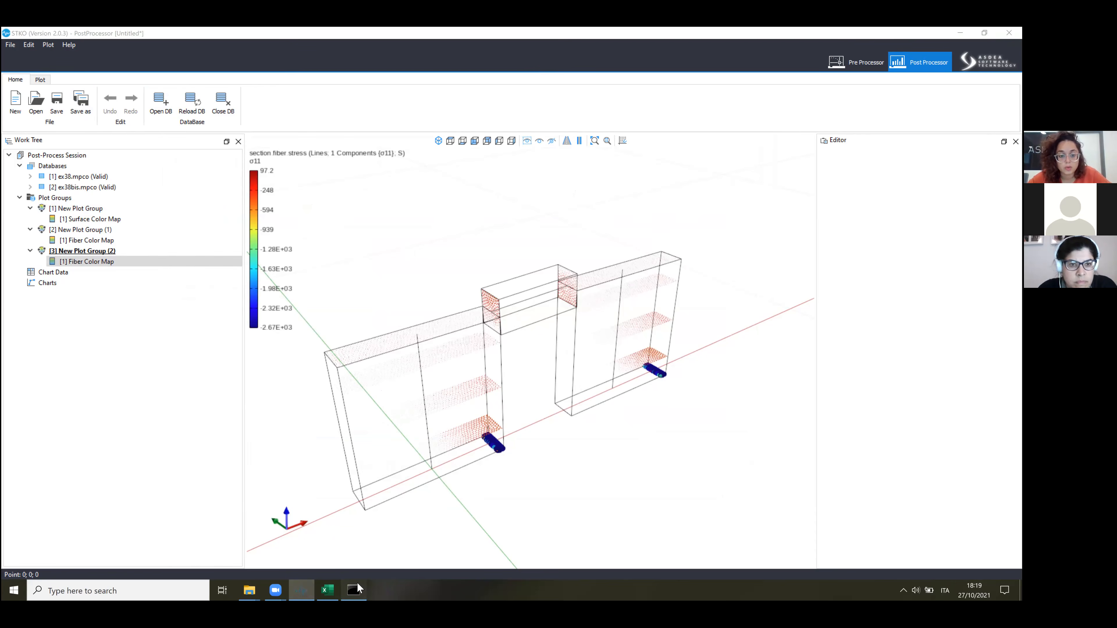
left_click(314, 306)
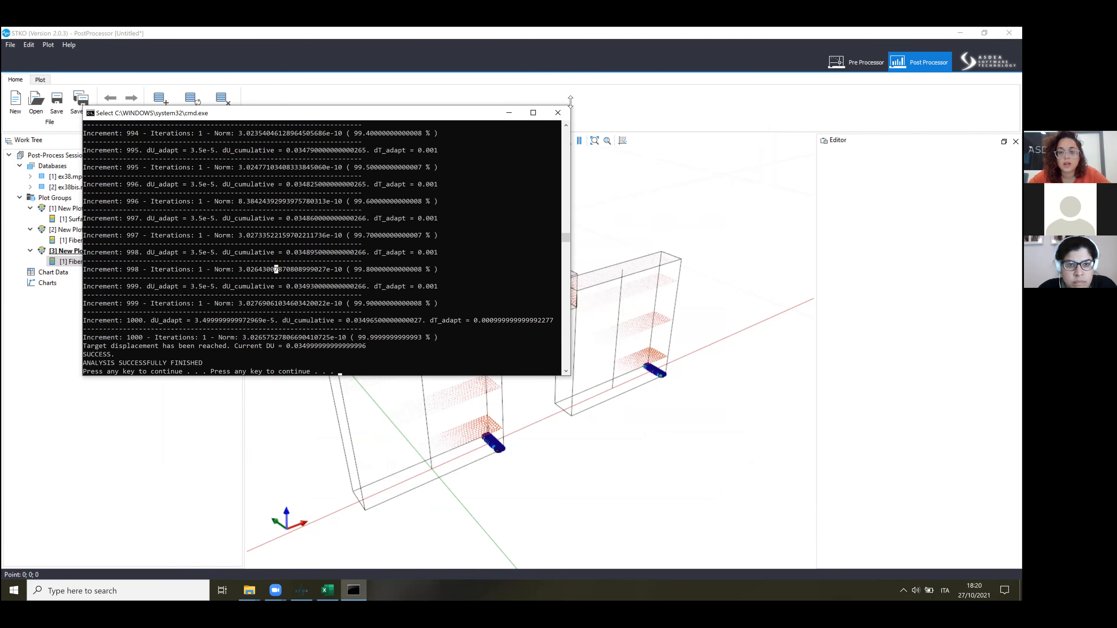
left_click(567, 113)
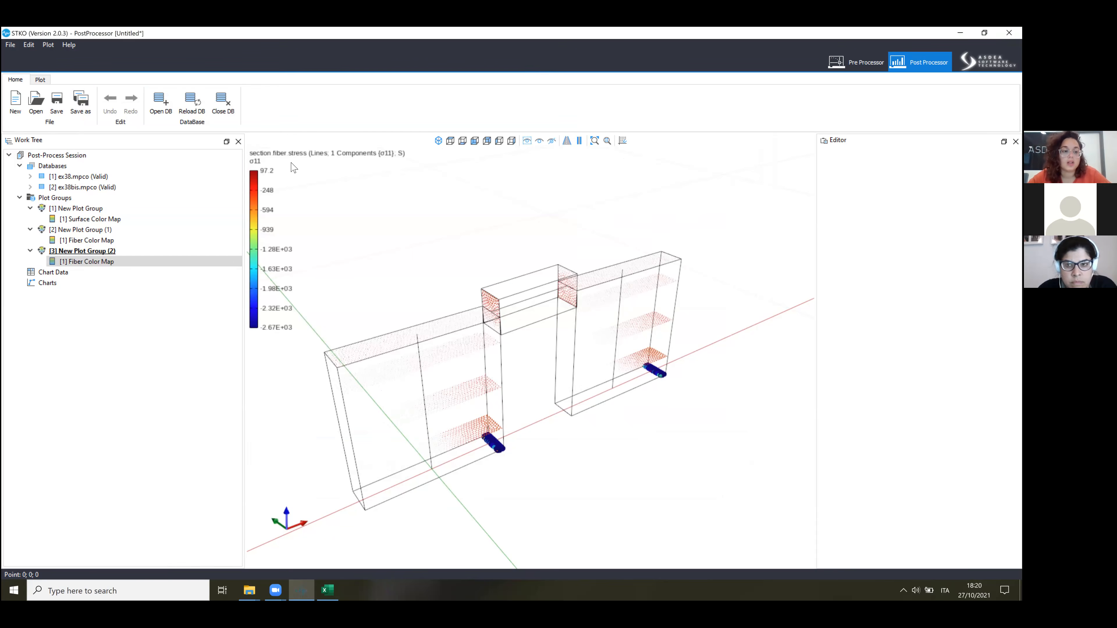
Set the source database of the third plot group's fiber color map to ex38bis.mpco.
left_click(117, 251)
left_click(117, 261)
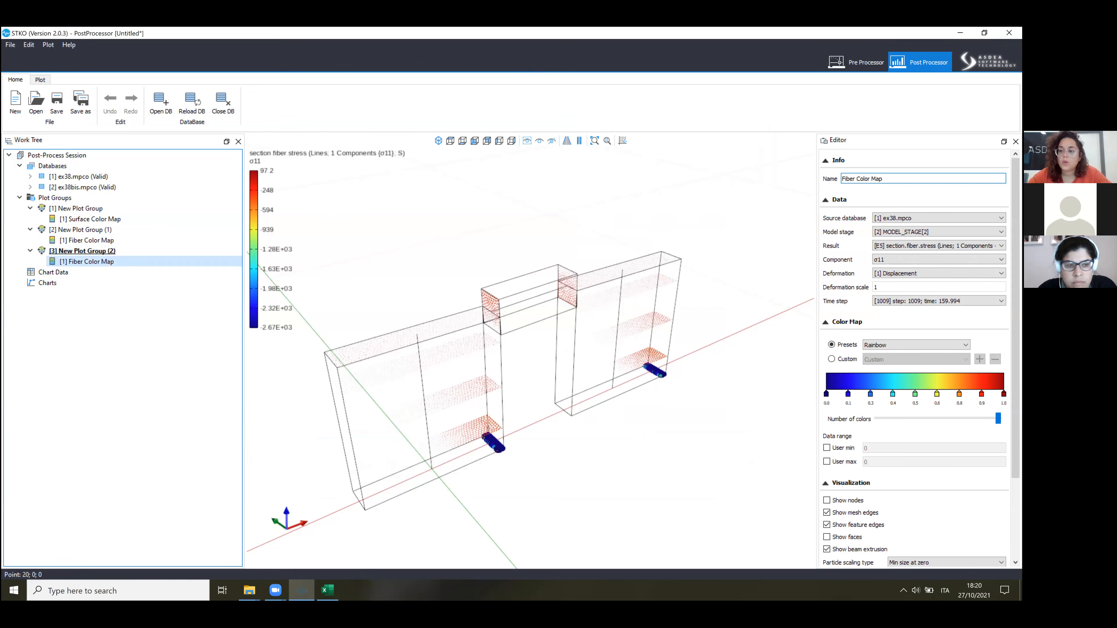
left_click(906, 219)
left_click(904, 234)
middle_click_drag(540, 334, 494, 355)
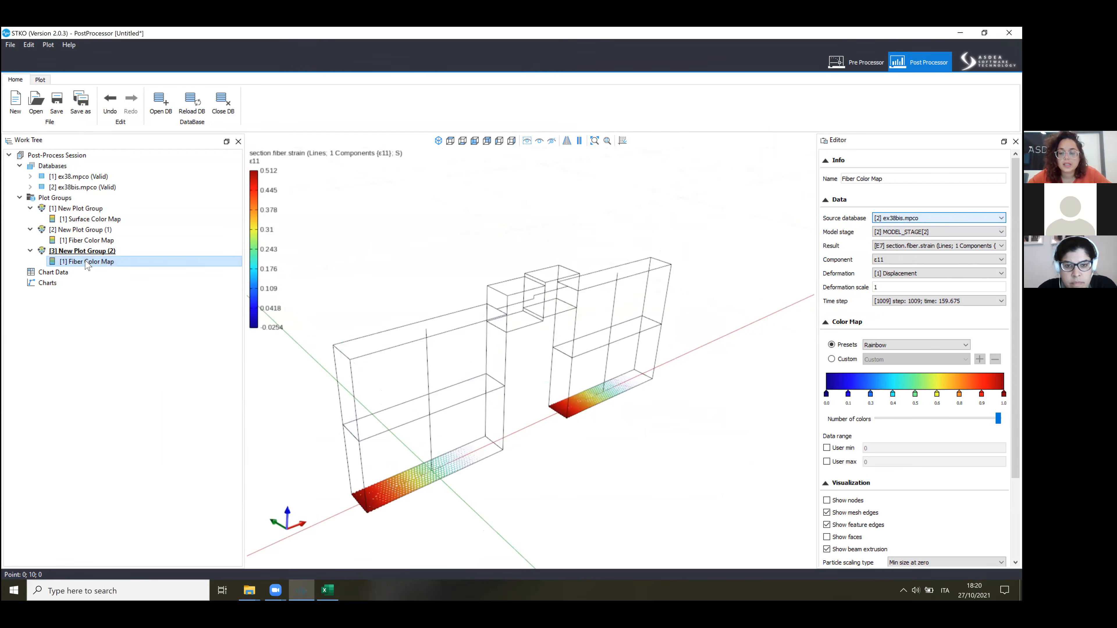
Set the particle scaling type of the third group's fiber color map to Constant.
left_click_drag(1015, 327, 1015, 411)
left_click(907, 472)
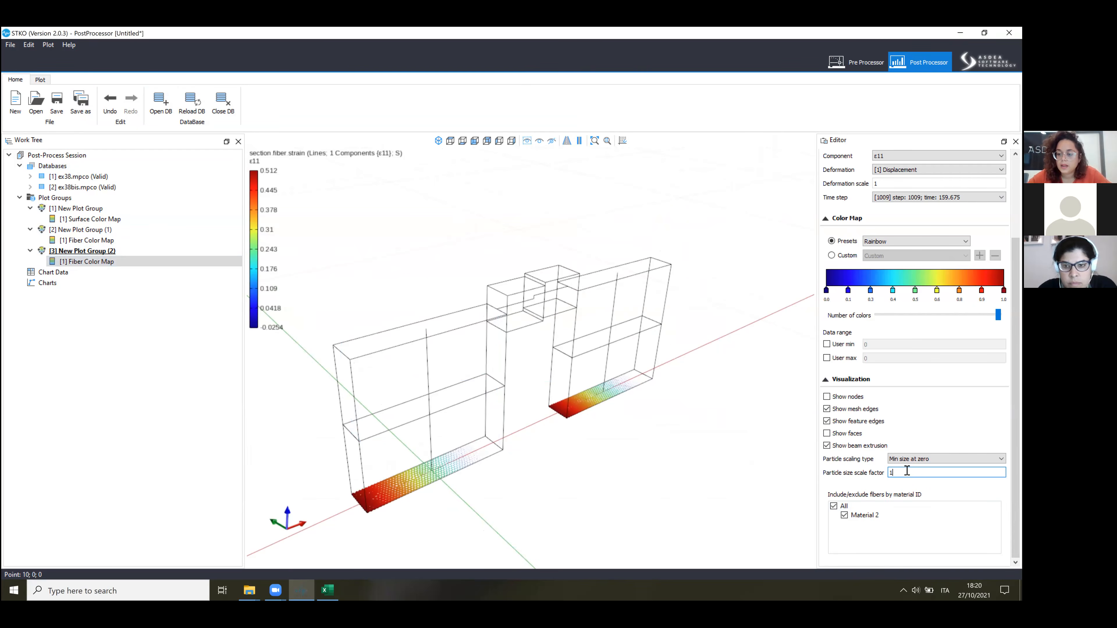
left_click(916, 460)
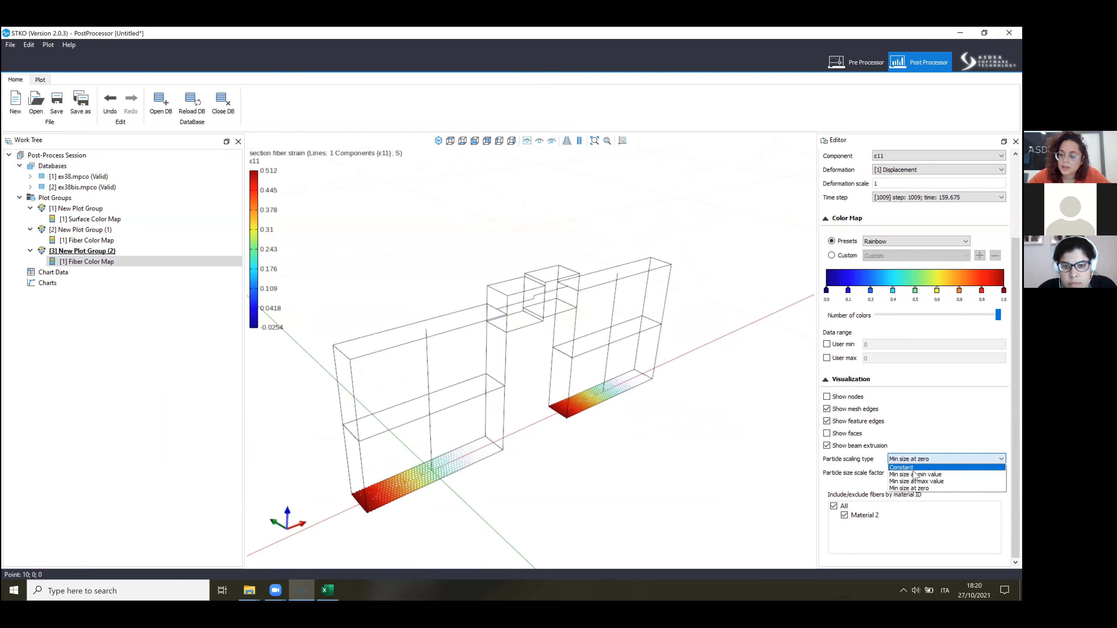
left_click(916, 469)
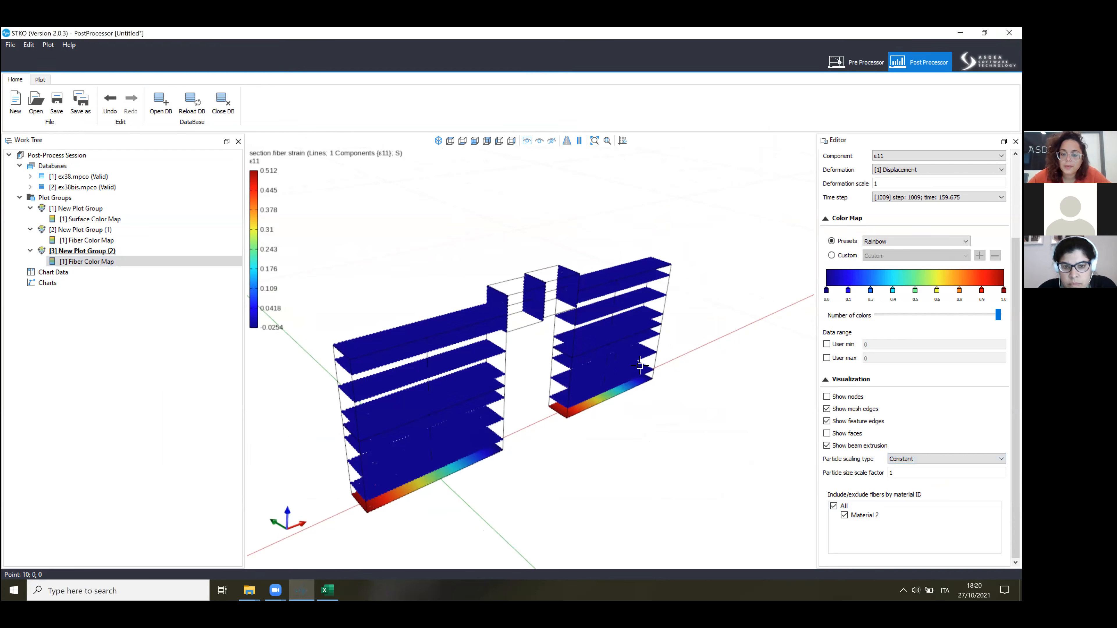
Change the result of the third group's fiber color map to section.fiber.stress.
left_click(94, 251)
left_click(99, 258)
left_click(197, 251)
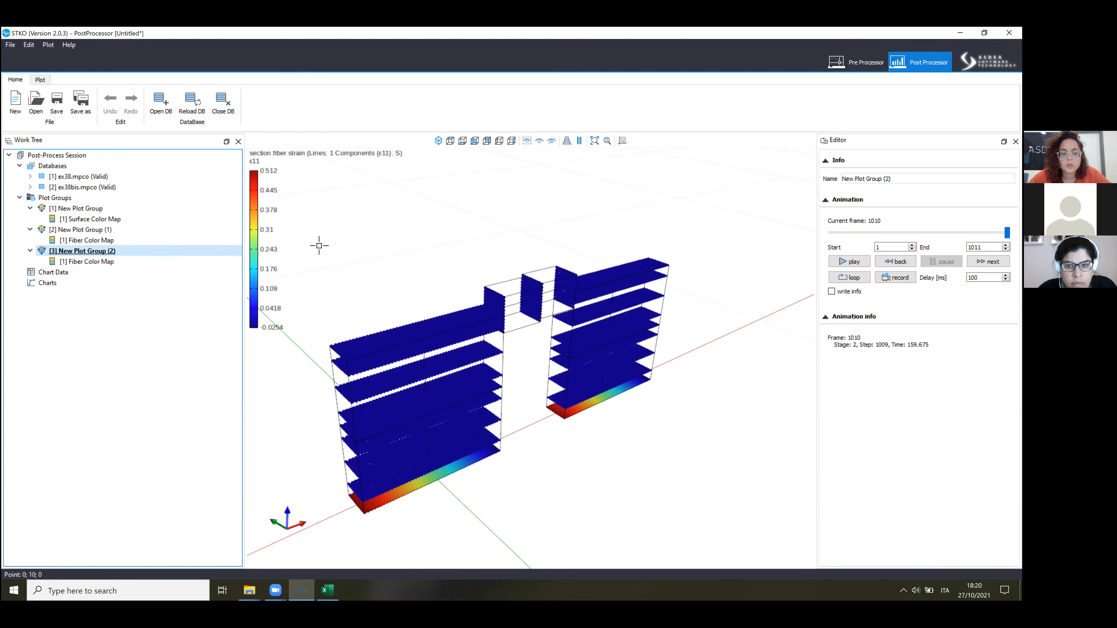
left_click(158, 262)
left_click(908, 259)
left_click(908, 246)
left_click(908, 247)
left_click(909, 262)
middle_click_drag(566, 422, 750, 444)
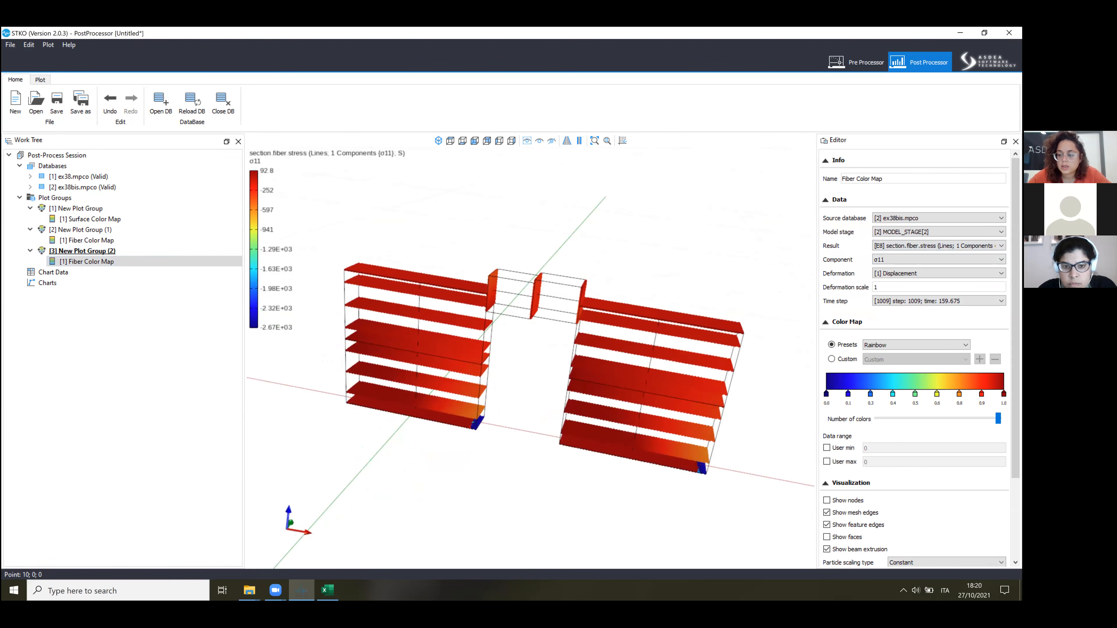
Set the particle size scale factor of the fiber stress plot to 0.5.
scroll(915, 396, "down", 3)
left_click(907, 473)
type("0.1")
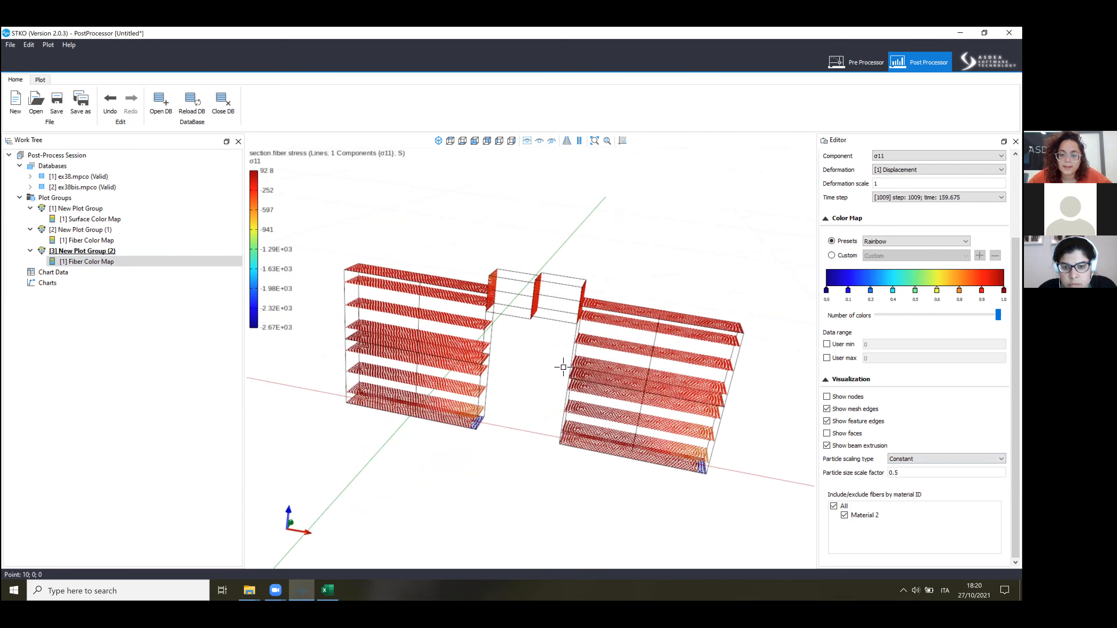
Examine the fiber stresses up close in the spandrel beam sections on both sides of the shear hinge.
left_click_drag(462, 421, 523, 289)
scroll(523, 289, "up", 5)
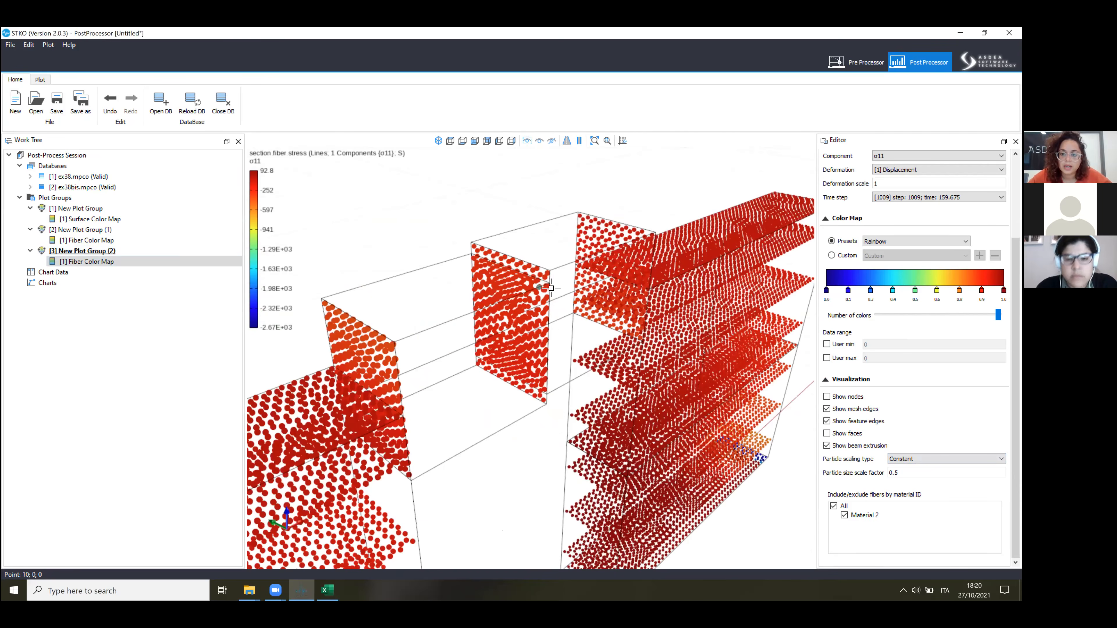
scroll(537, 296, "down", 5)
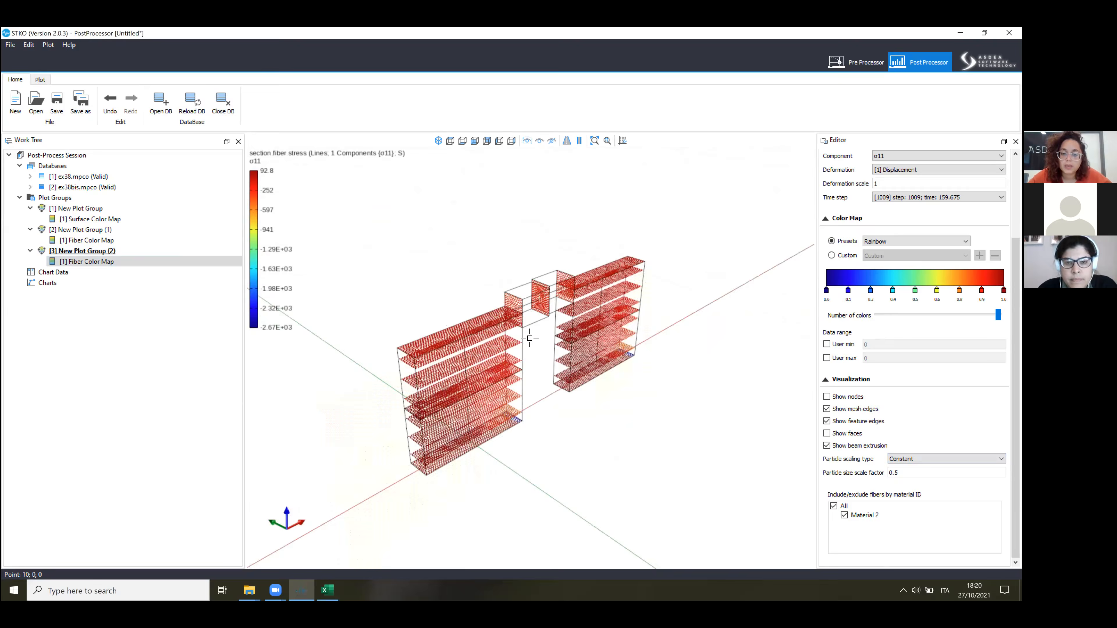
scroll(528, 330, "up", 2)
scroll(522, 299, "up", 3)
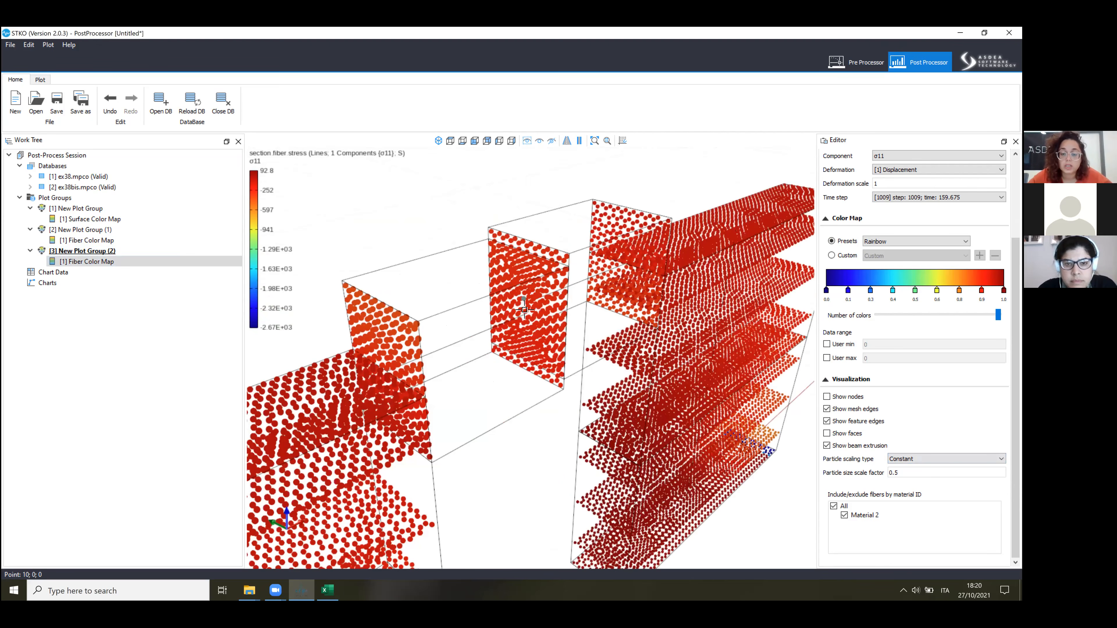
scroll(514, 361, "down", 5)
scroll(515, 362, "up", 1)
middle_click_drag(696, 344, 705, 340)
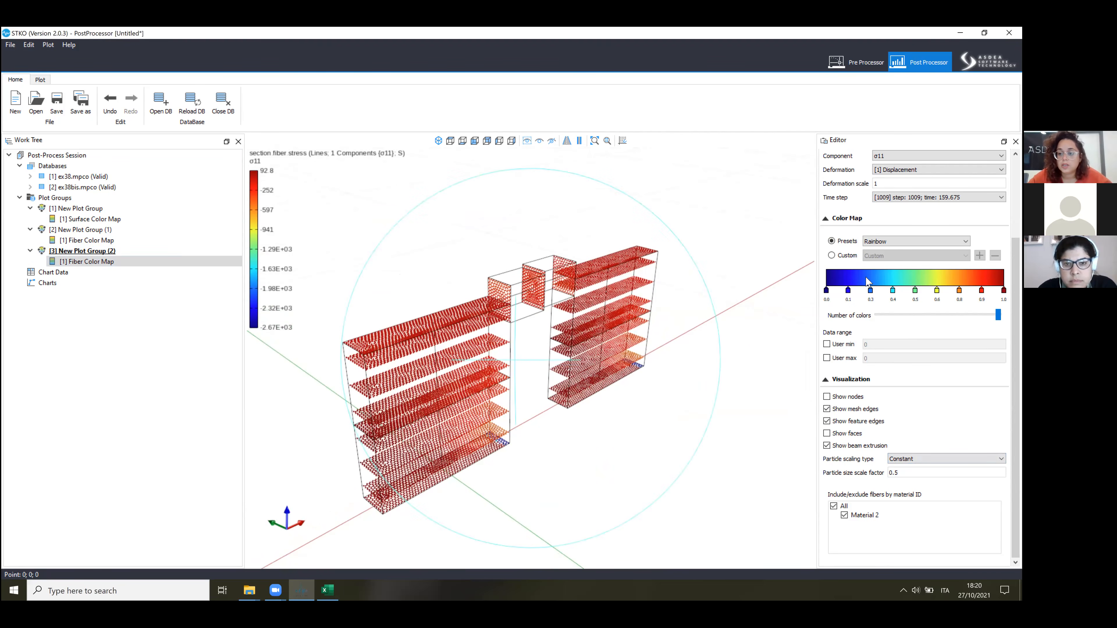
Set the deformation scale of the fiber stress plot to 10.
left_click(899, 185)
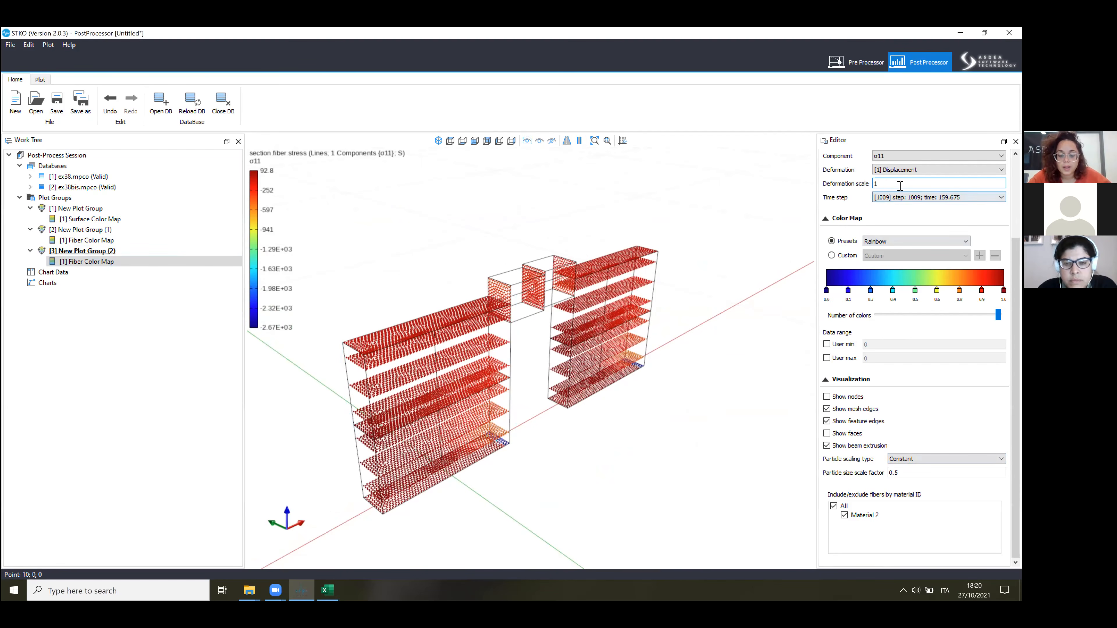
key("Return")
left_click(465, 340)
mouse_move(612, 331)
middle_mouse_down()
mouse_move(580, 398)
mouse_move(718, 431)
mouse_move(610, 344)
middle_mouse_up()
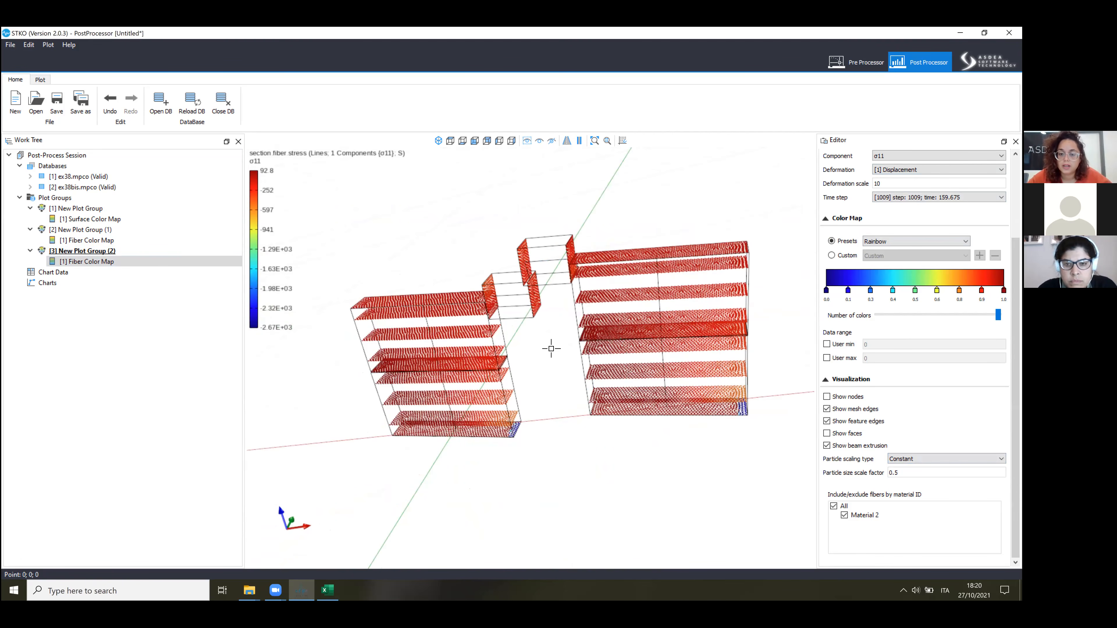
Inspect the amplified deformation and the fiber stresses along the height of the pier from several angles.
scroll(660, 338, "up", 3)
middle_click_drag(660, 338, 618, 312)
scroll(530, 320, "up", 3)
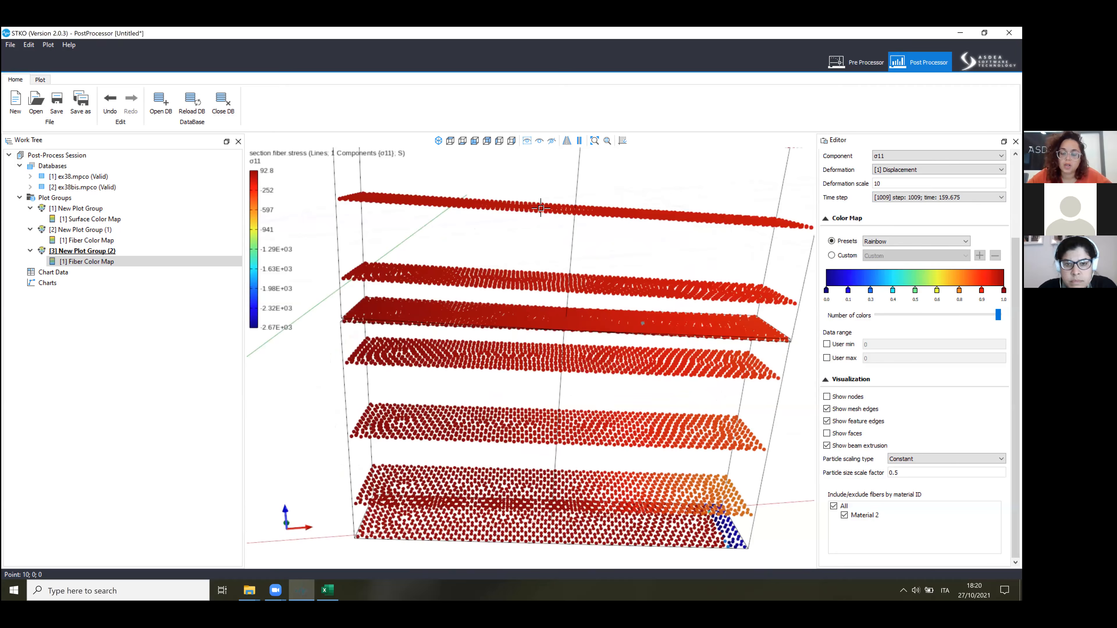
scroll(541, 214, "down", 3)
left_click(541, 214)
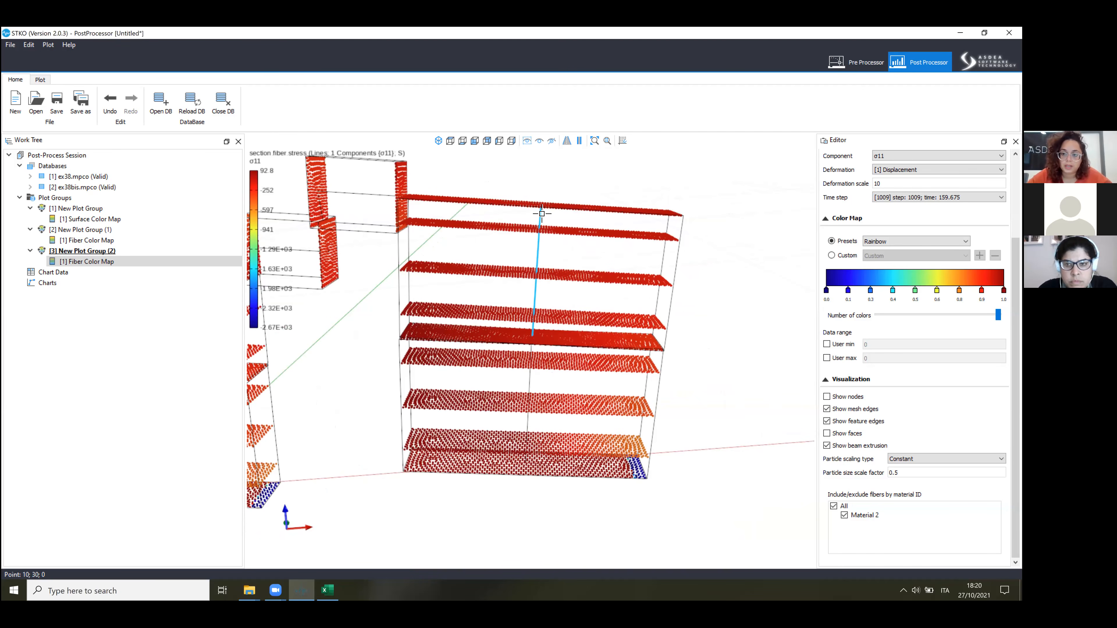
scroll(558, 313, "up", 4)
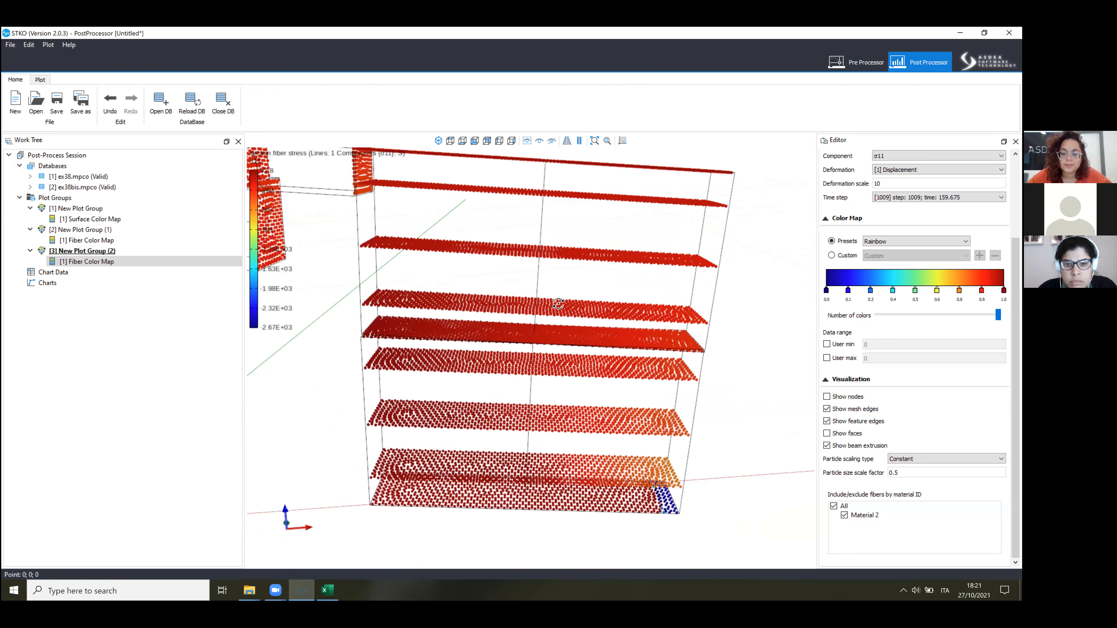
left_click_drag(600, 293, 388, 253)
scroll(373, 277, "down", 3)
scroll(337, 232, "up", 6)
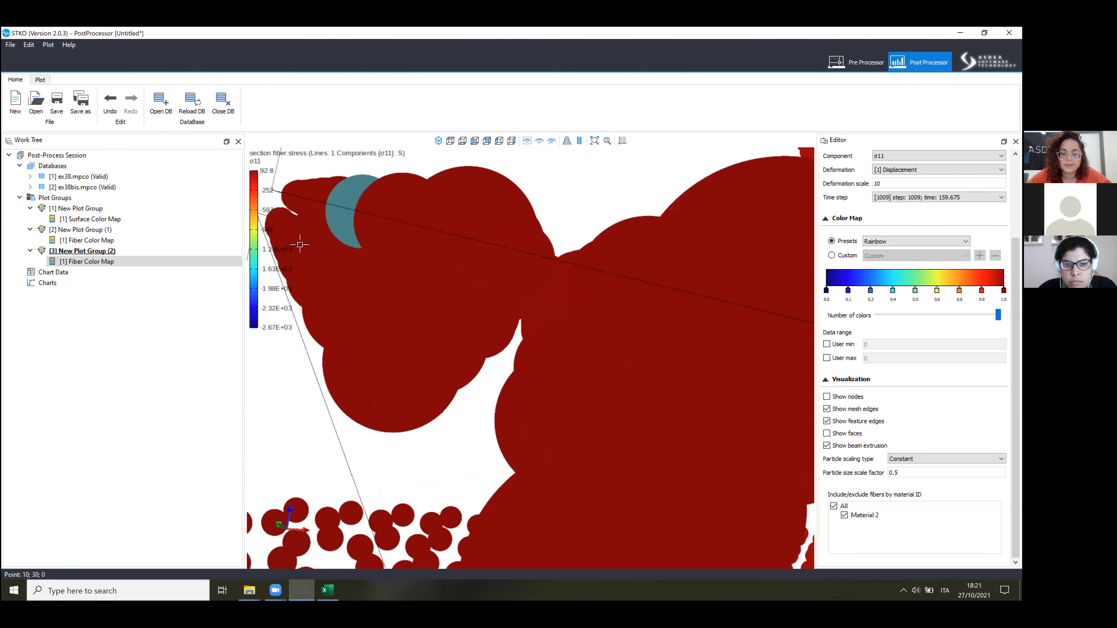
scroll(367, 286, "down", 3)
scroll(507, 291, "down", 8)
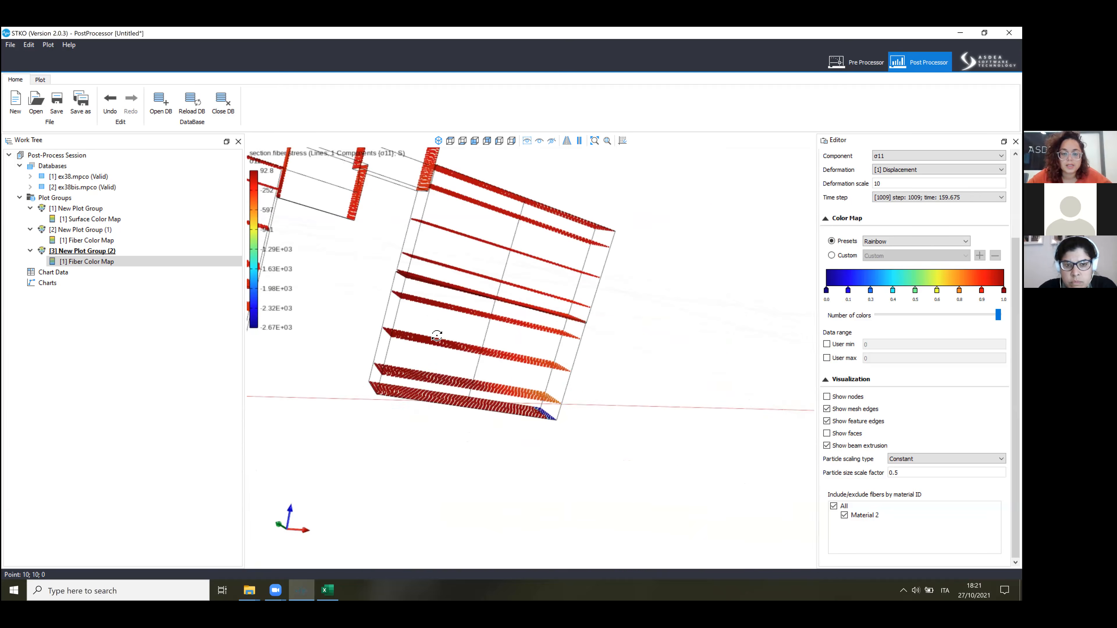
middle_click_drag(508, 402, 651, 406)
scroll(651, 406, "down", 3)
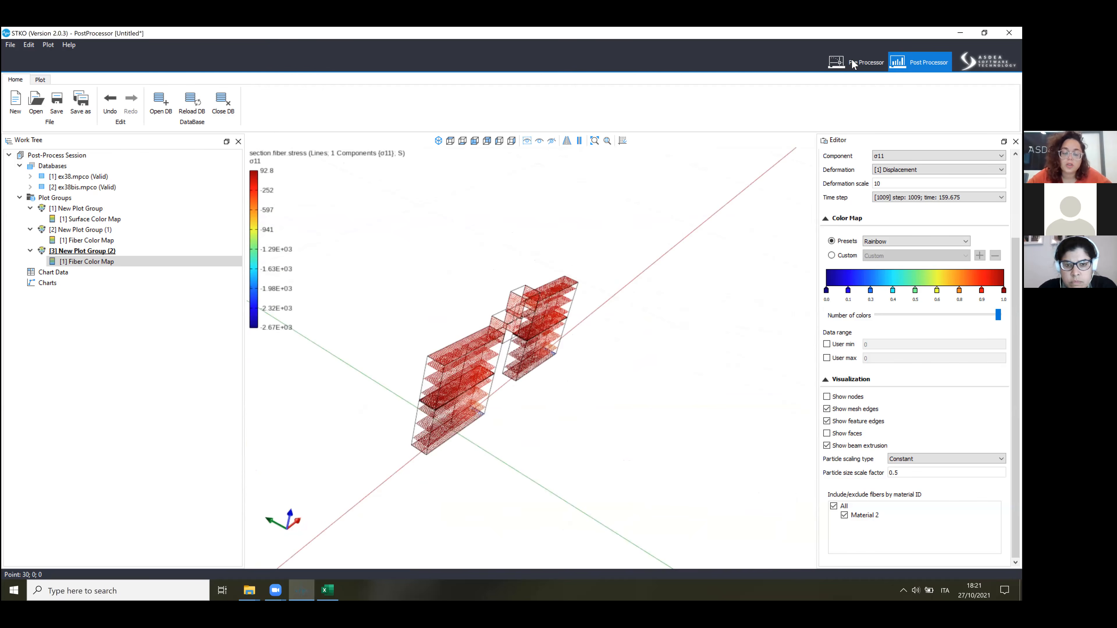
Return to the pre-processor, save the ex38bis model and open the ex39 model.
left_click(838, 64)
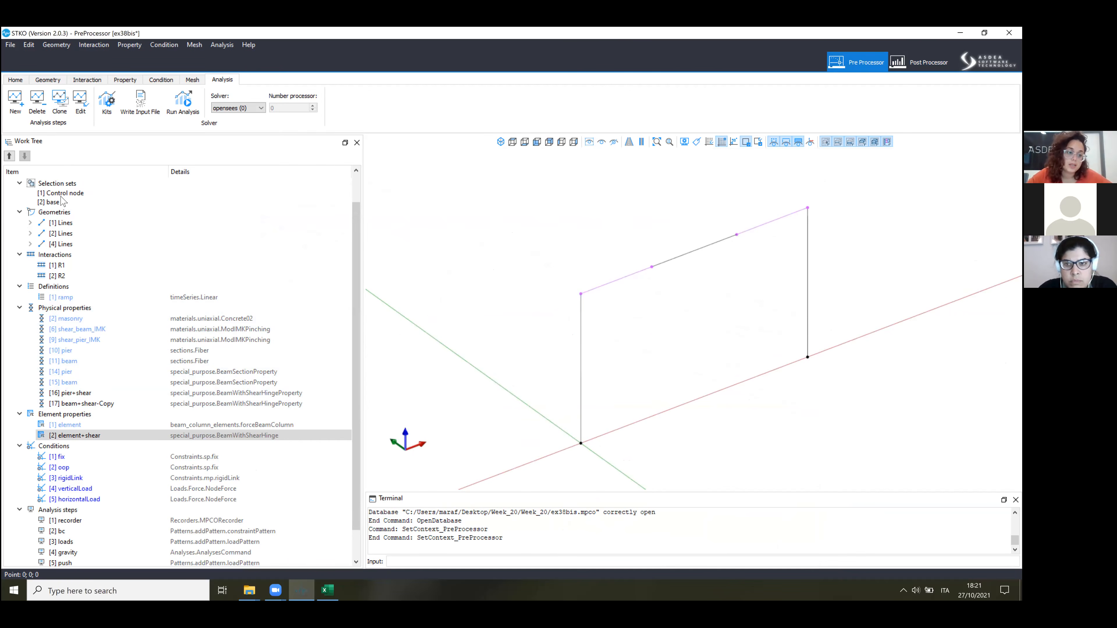
left_click(15, 80)
left_click(57, 113)
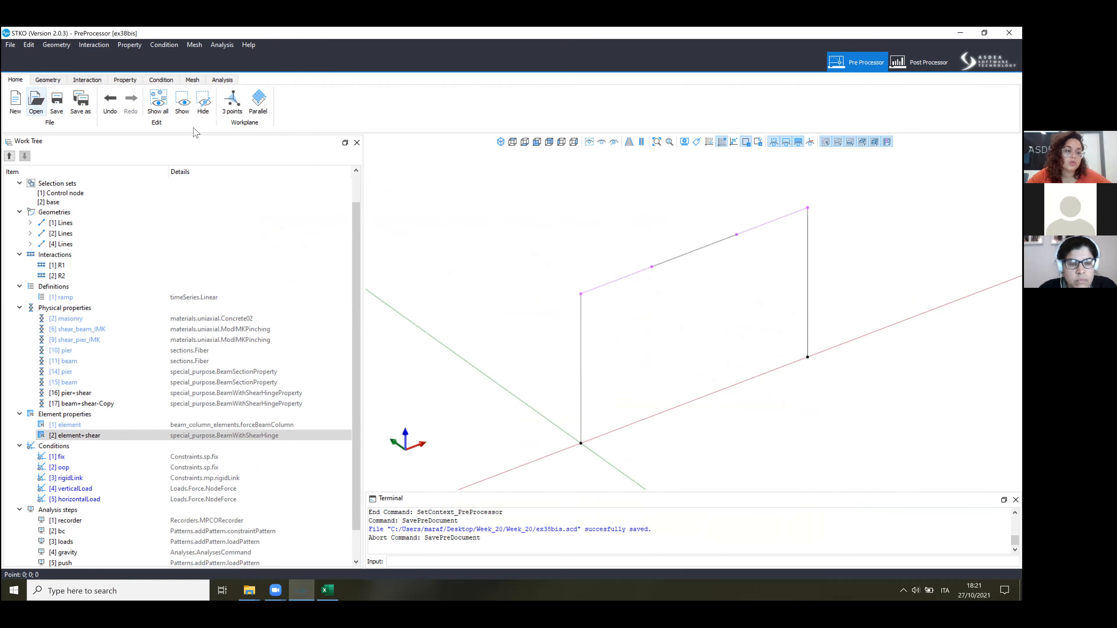
left_click(491, 326)
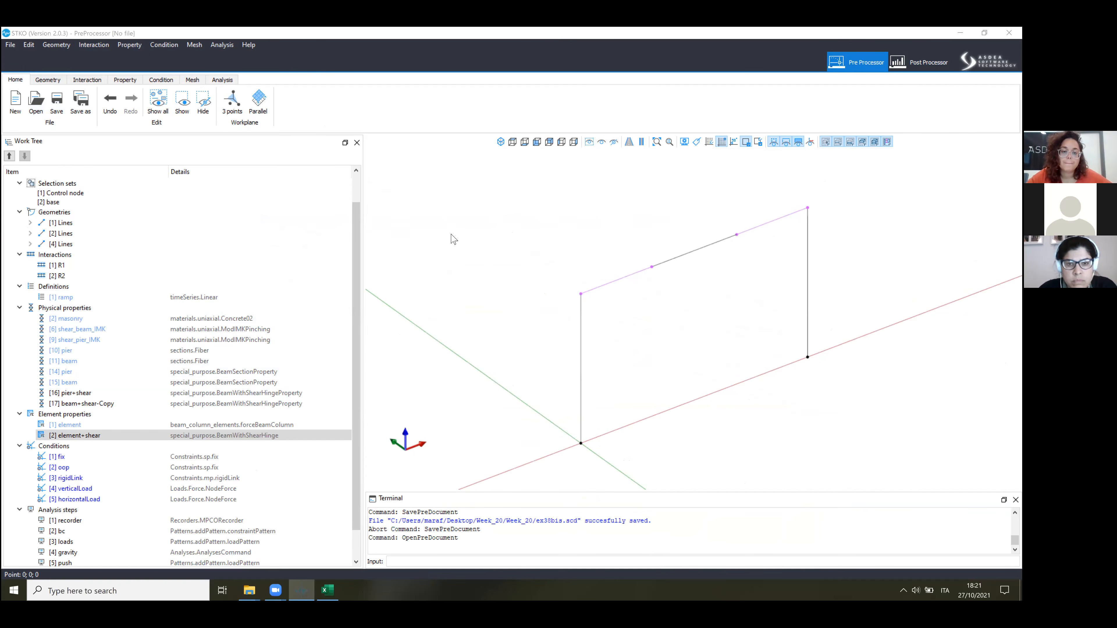
double_click(321, 239)
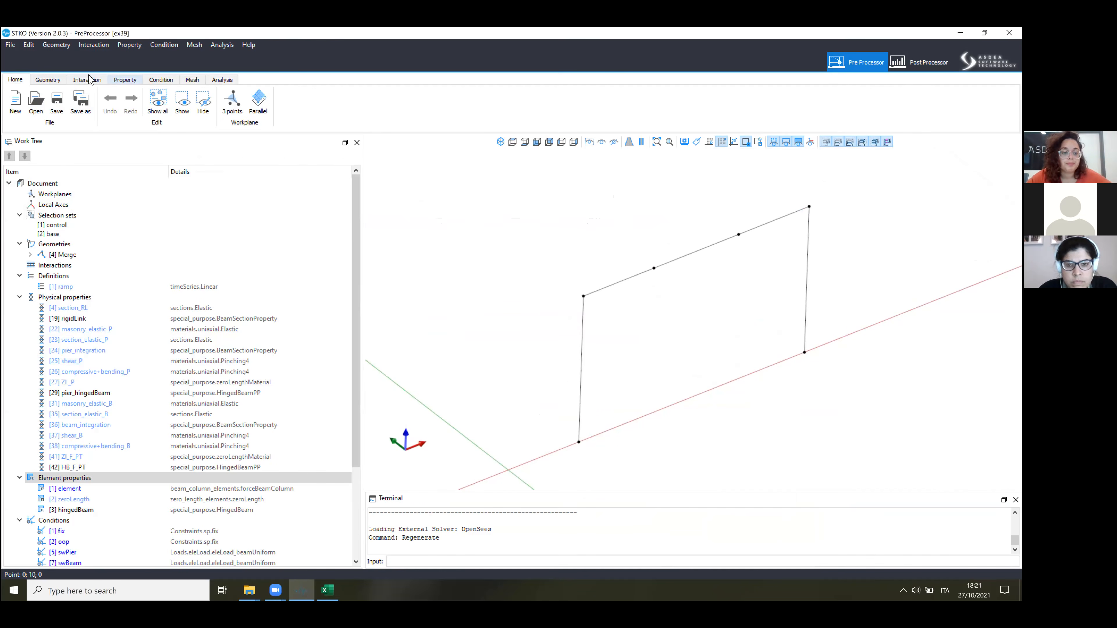
Review the ex39 frame and its pier physical properties, including masonry_elastic_P and pier_integration.
scroll(220, 232, "down", 1)
middle_click_drag(658, 248, 656, 245)
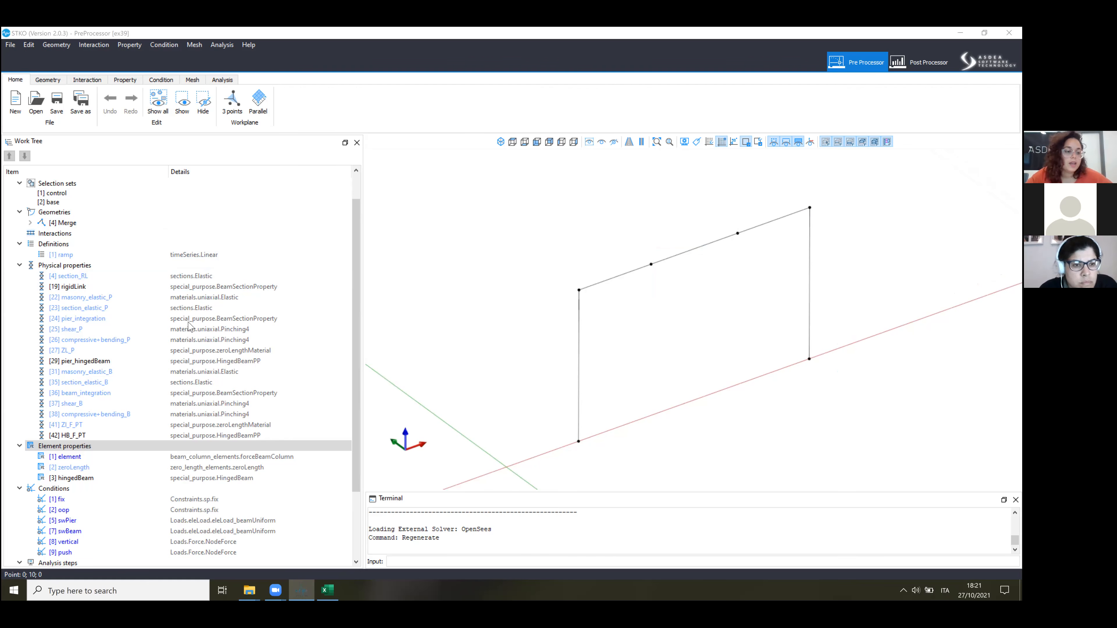
left_click(123, 299)
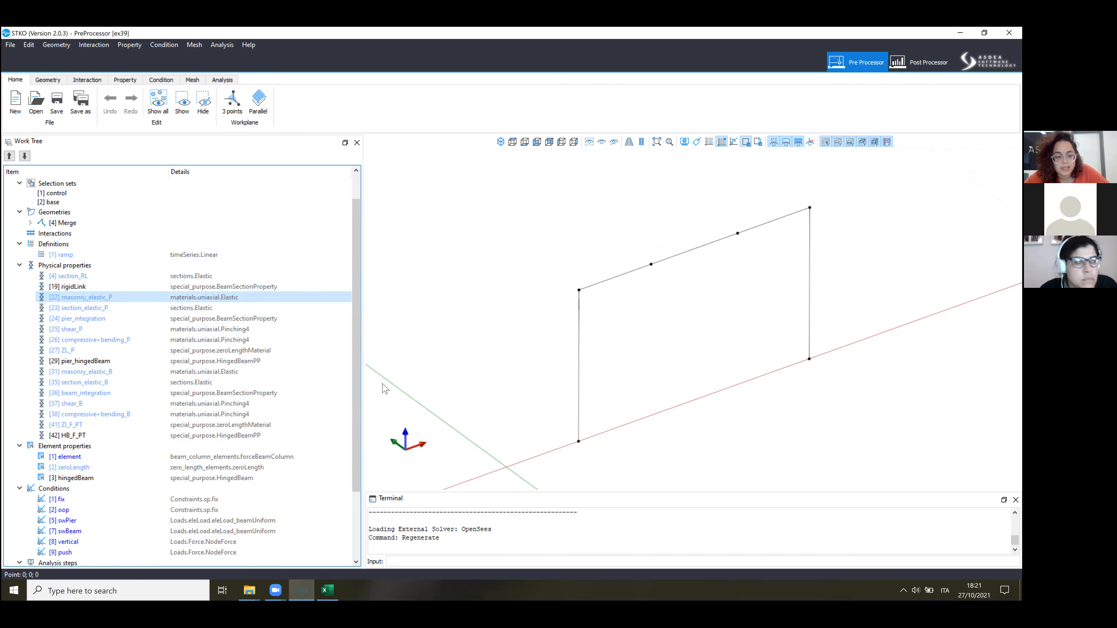
left_click(129, 320)
right_click(129, 322)
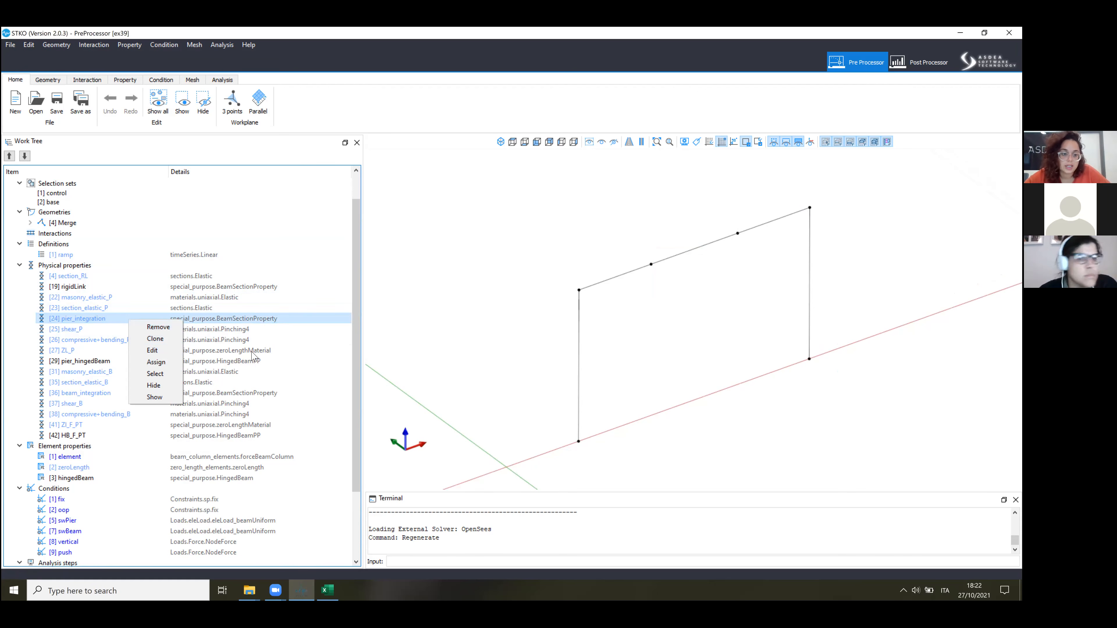
Open the shear_P Pinching4 material, review its parameters, run the cyclic material test and accept the editor.
left_click(225, 333)
right_click(207, 334)
left_click(257, 363)
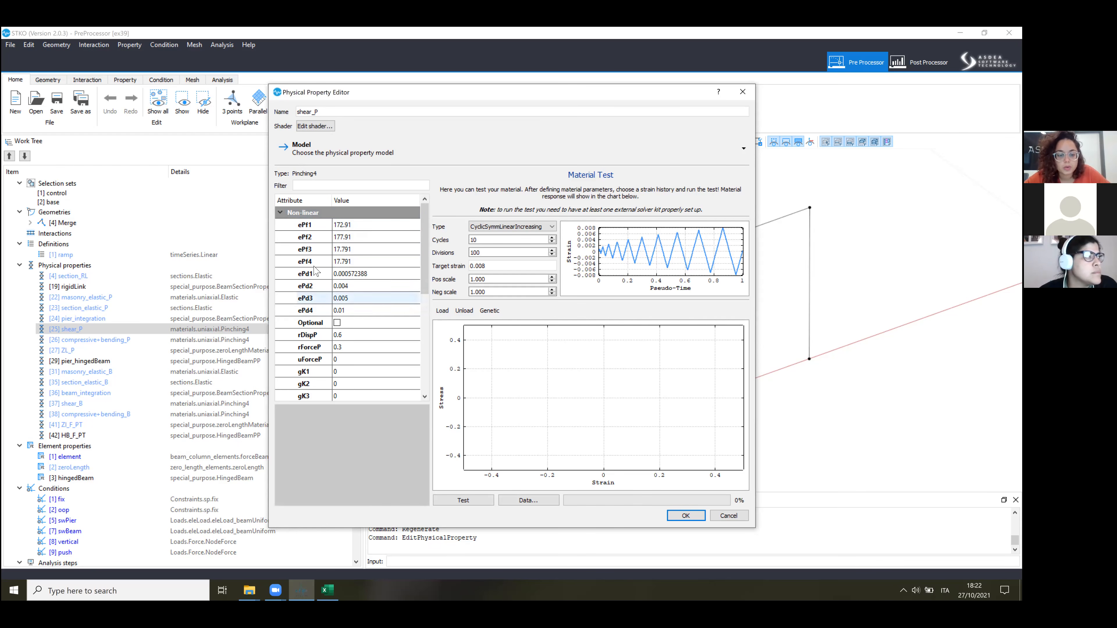
scroll(328, 300, "down", 3)
scroll(328, 300, "up", 3)
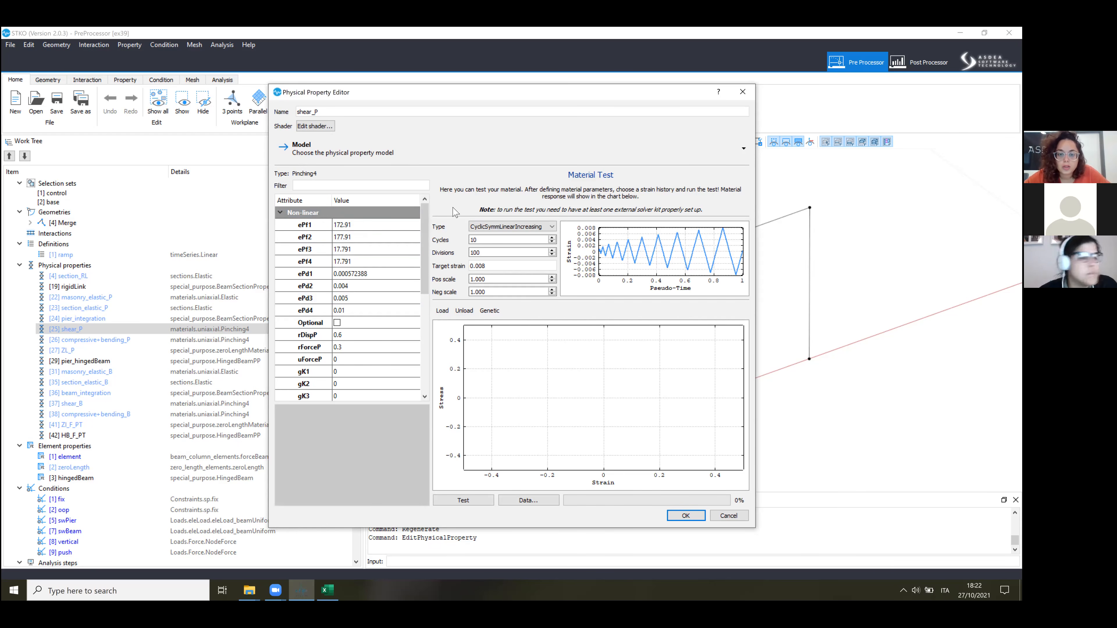
left_click(483, 500)
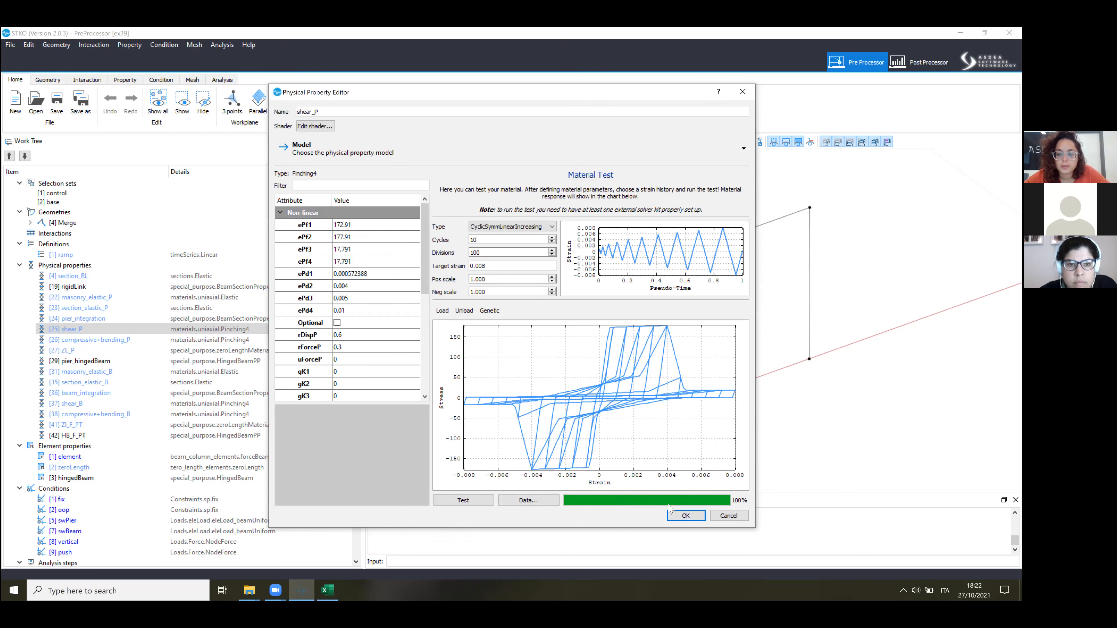
left_click(676, 518)
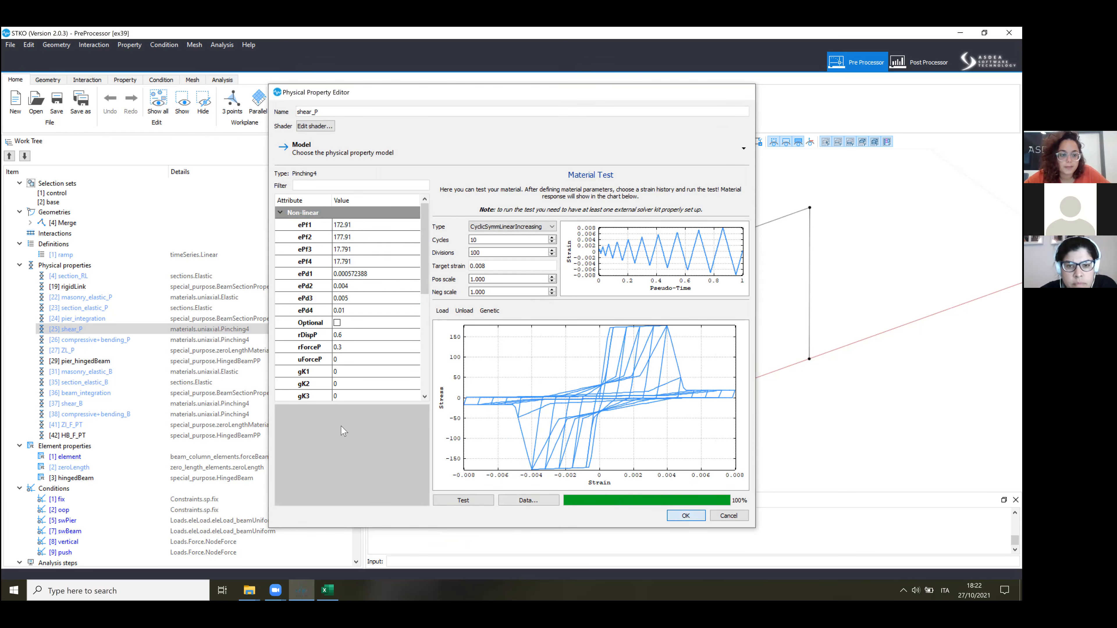
Open the compressive+bending_P Pinching4 material, run its cyclic material test and accept the editor.
left_click(123, 343)
right_click(101, 341)
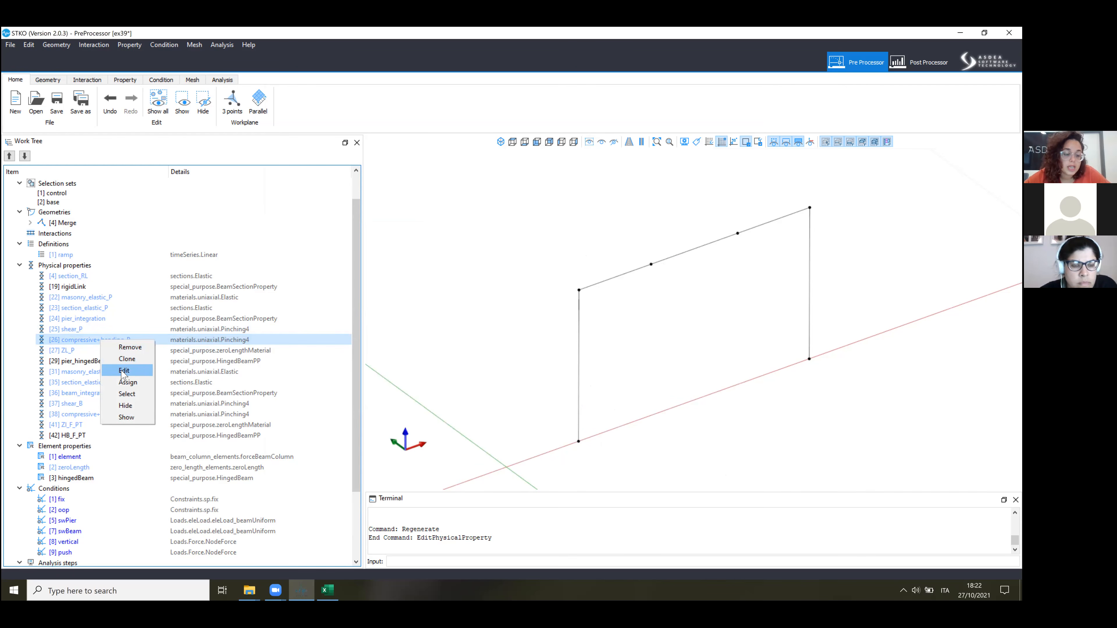
left_click(124, 371)
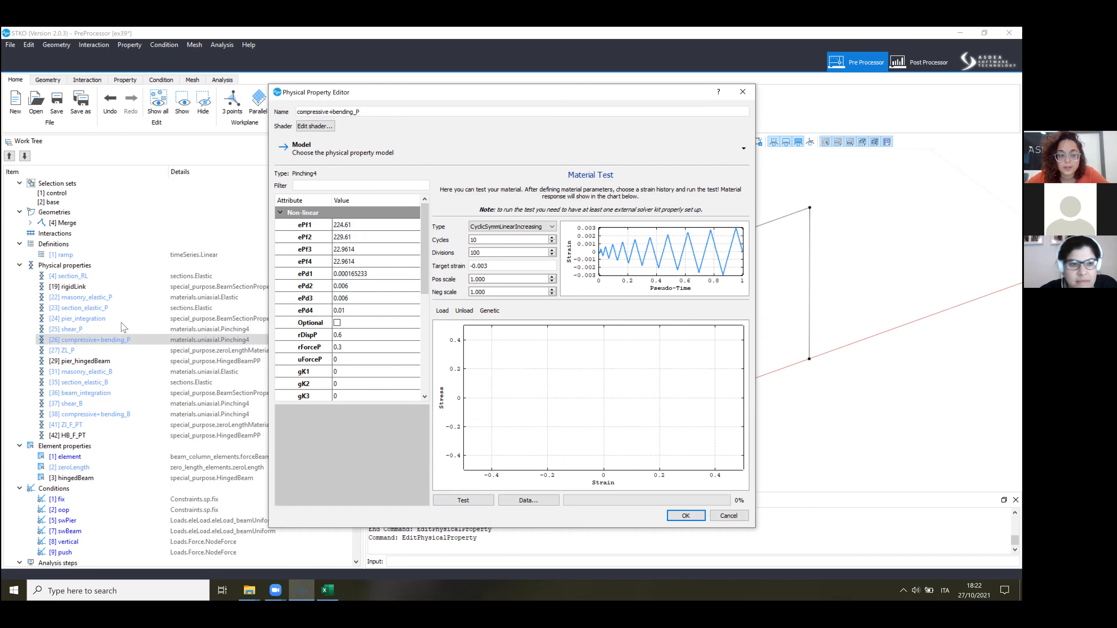
left_click(463, 501)
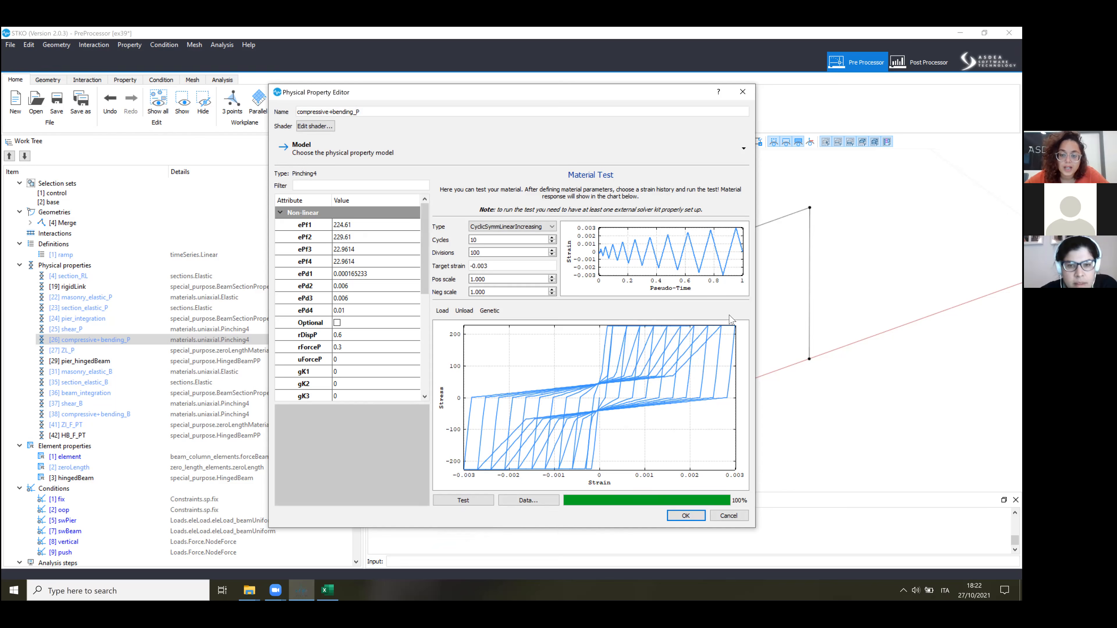
left_click(685, 516)
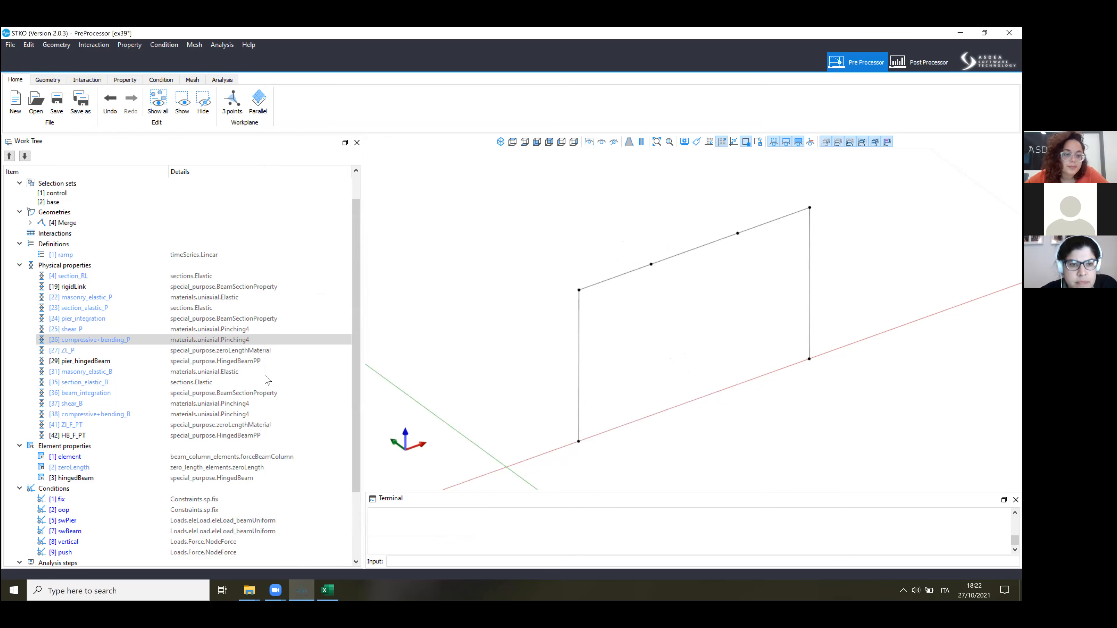
Open the ZL_P zero-length material and check which materials are assigned to matTag1, matTag2 and matTag3.
double_click(232, 351)
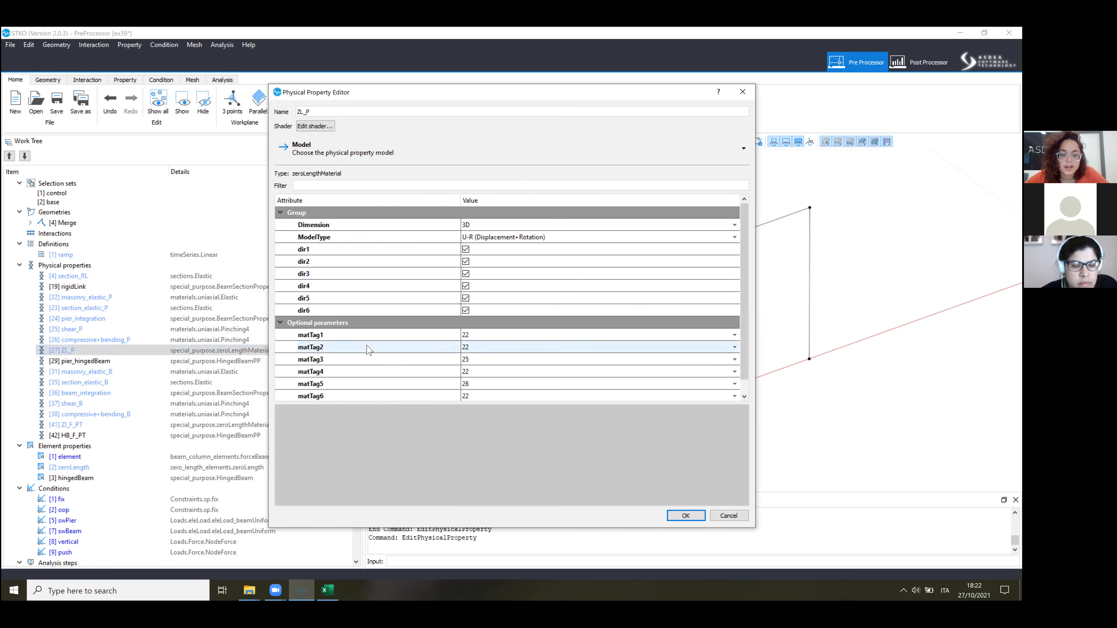
left_click_drag(407, 404, 415, 470)
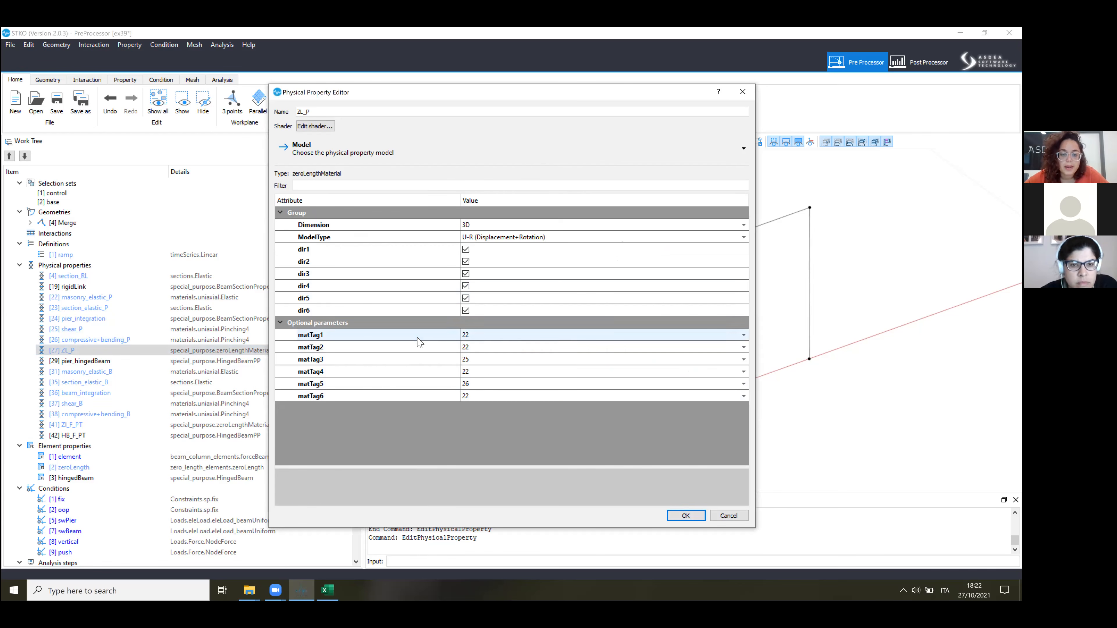
left_click(497, 334)
left_click(495, 334)
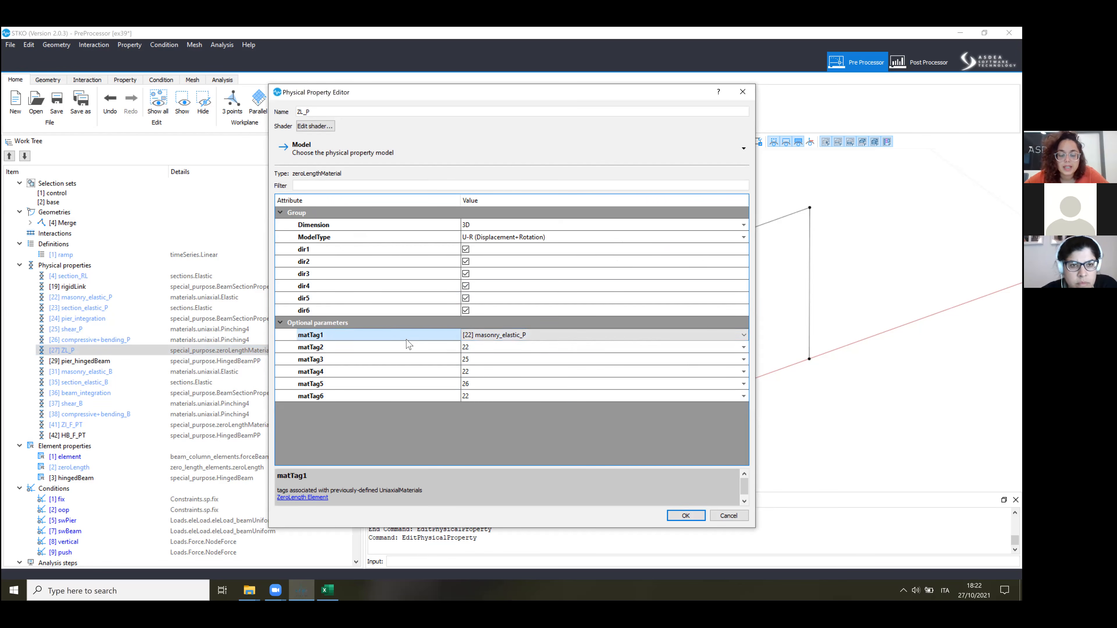
left_click(401, 351)
left_click(398, 360)
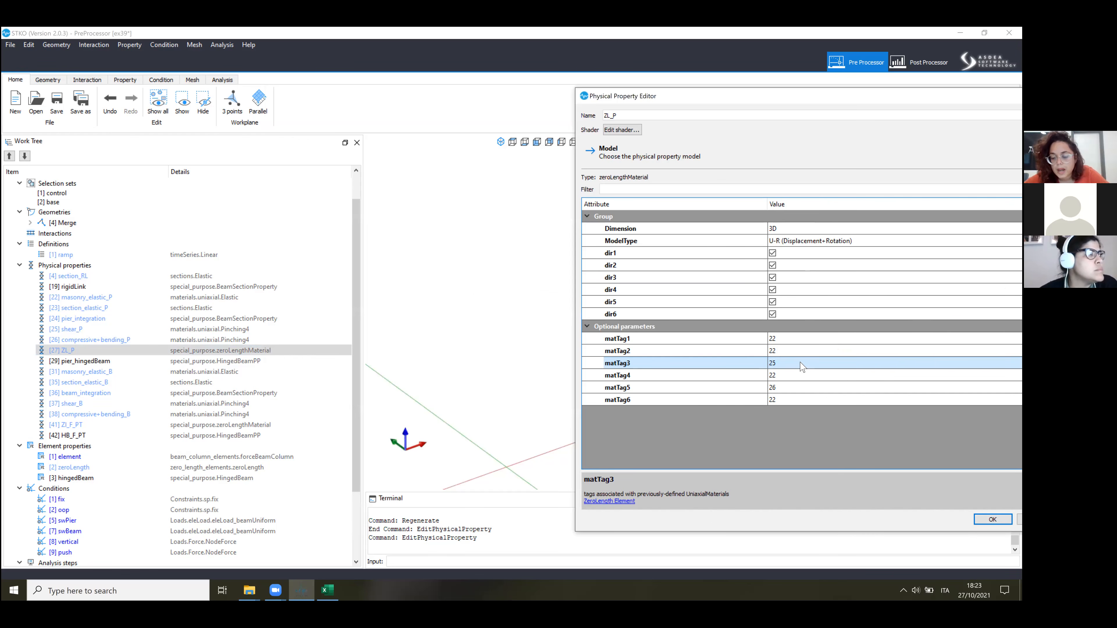
left_click(801, 365)
left_click(803, 363)
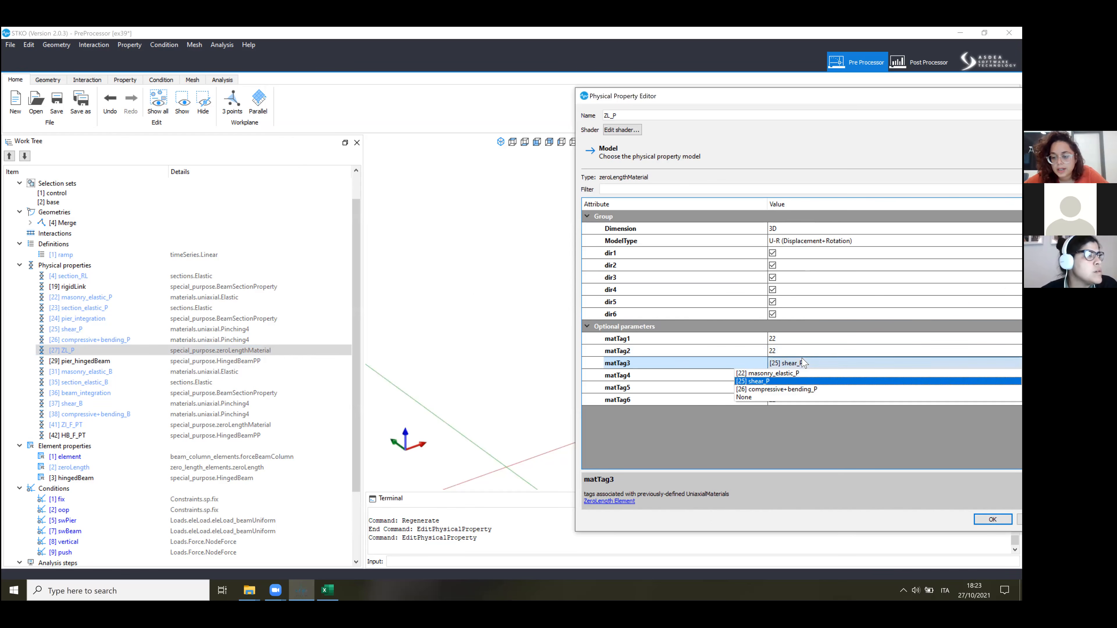
left_click(798, 363)
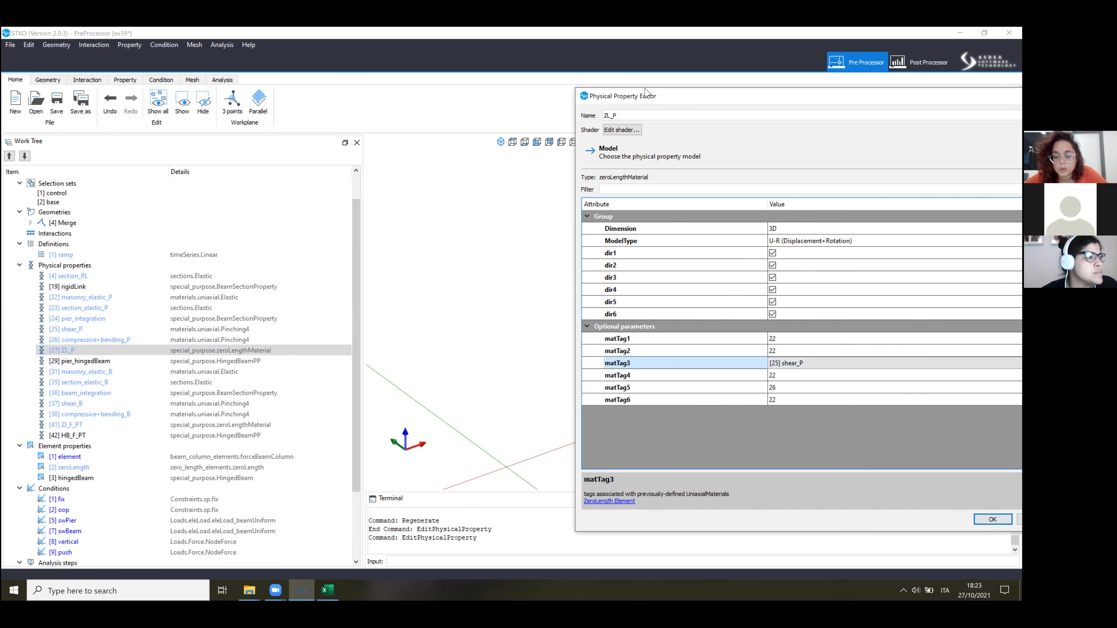
Check the materials assigned to matTag4 and matTag5 of ZL_P and accept the editor.
left_click(520, 374)
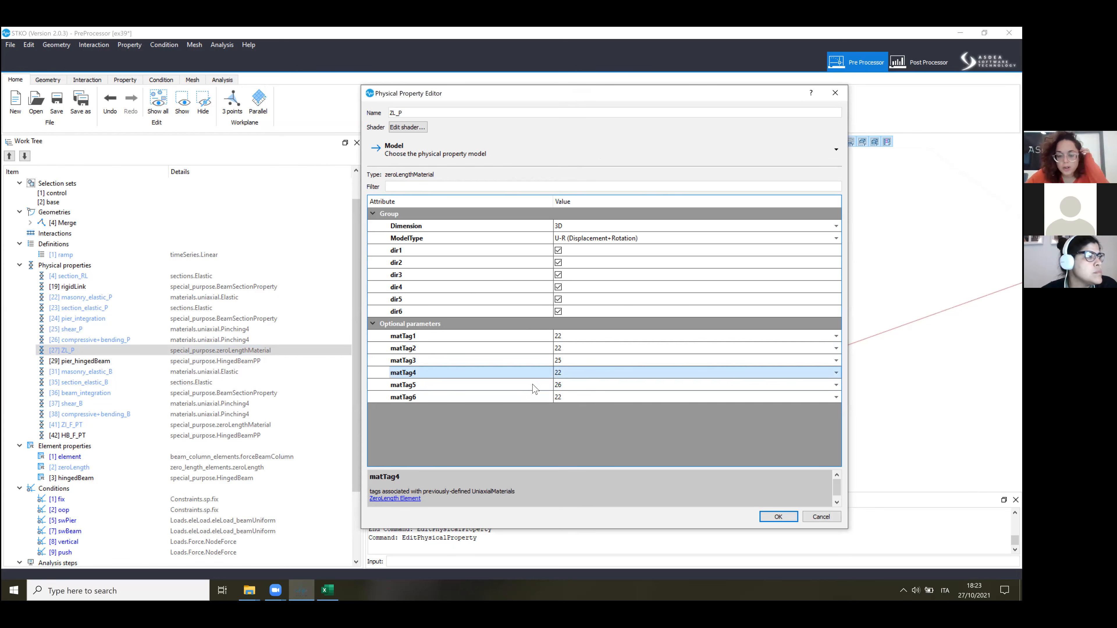
left_click(573, 385)
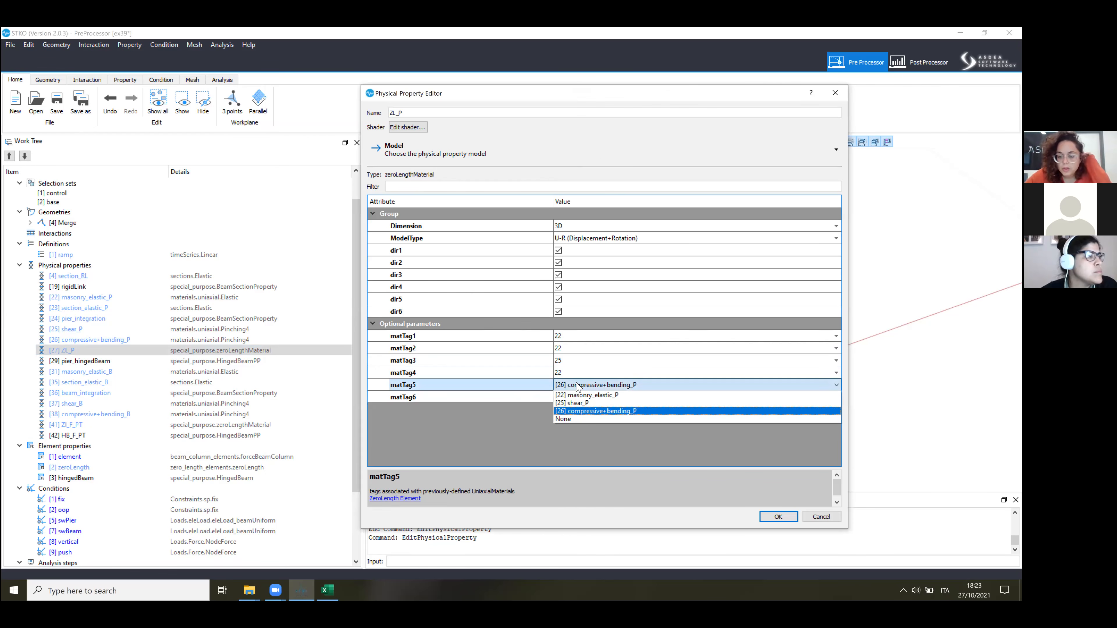
left_click(576, 386)
left_click(577, 386)
left_click(526, 393)
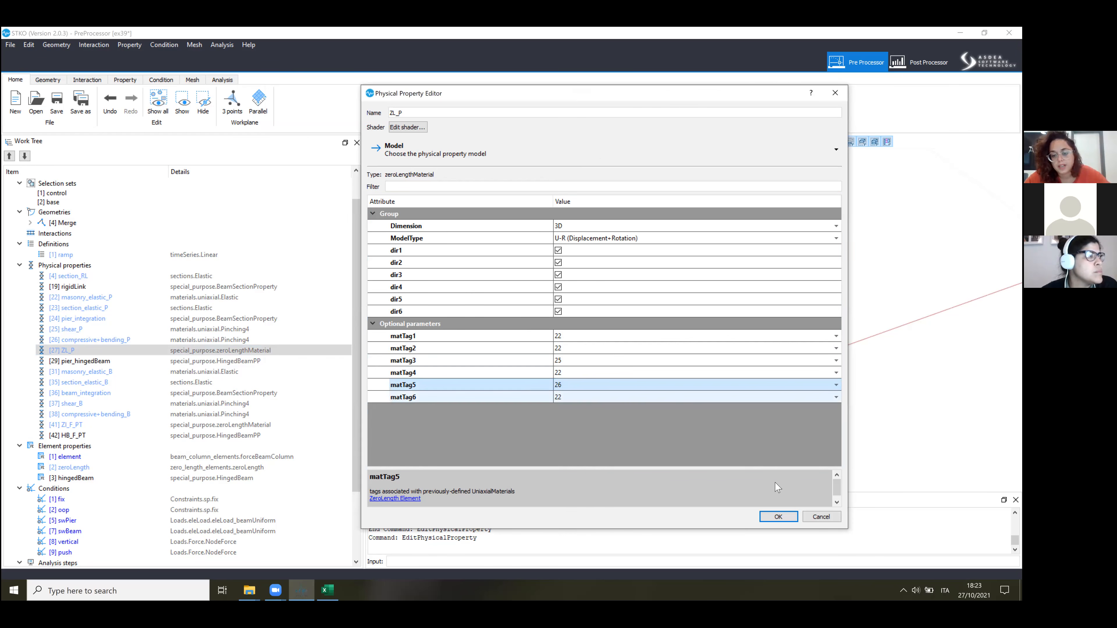
left_click(791, 520)
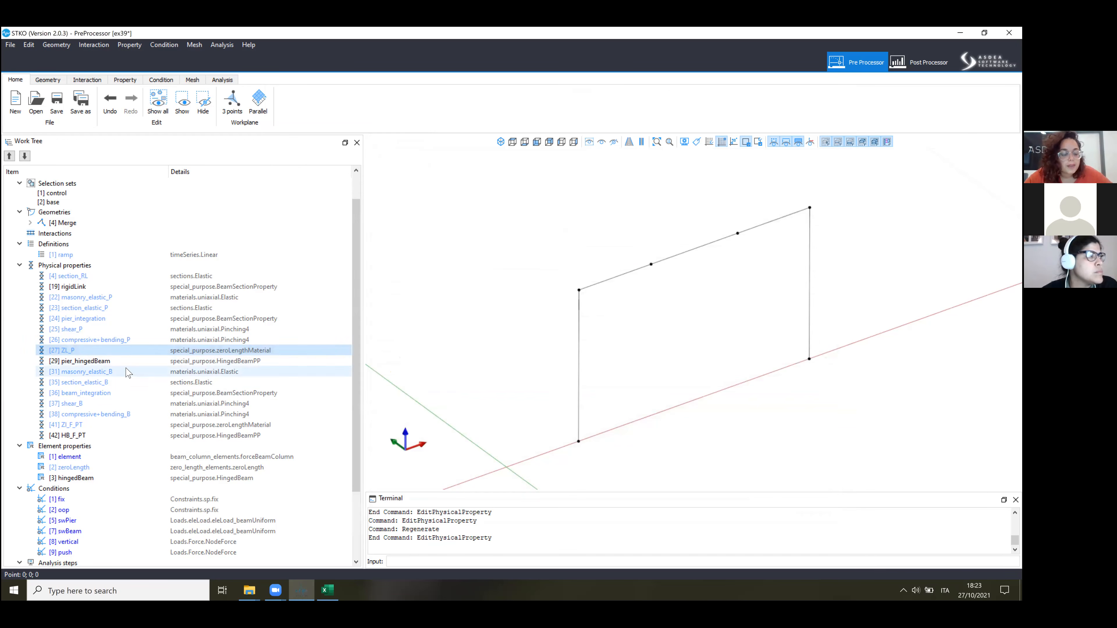
Review the pier_hingedBeam property, keeping pier_integration as its PP_Beam, and accept the editor.
left_click(121, 362)
right_click(135, 387)
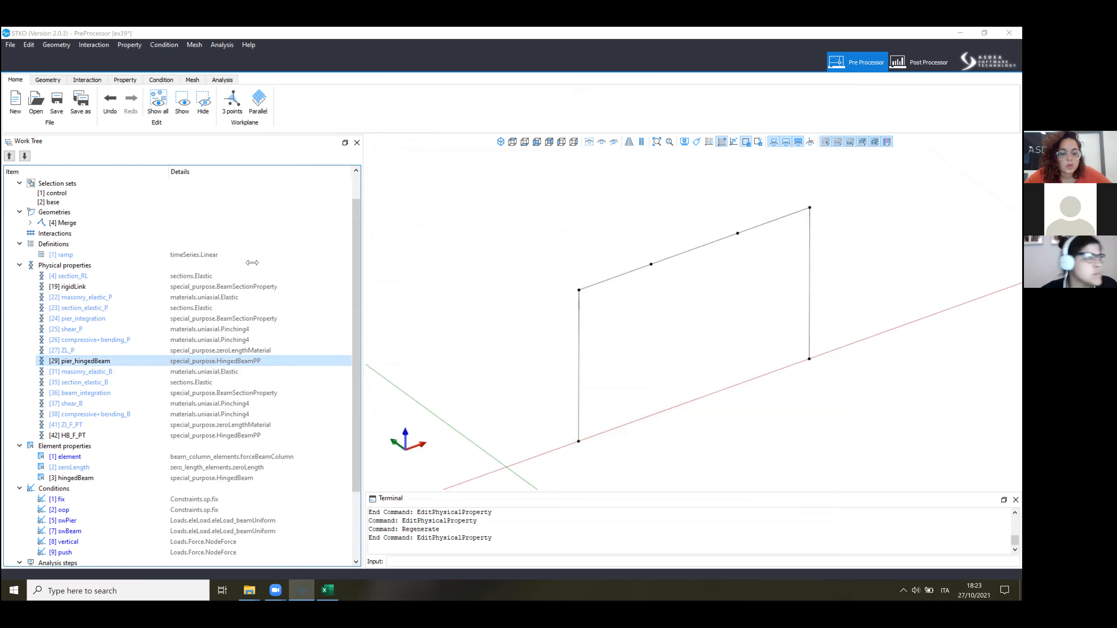
left_click(137, 392)
left_click(493, 225)
left_click(493, 225)
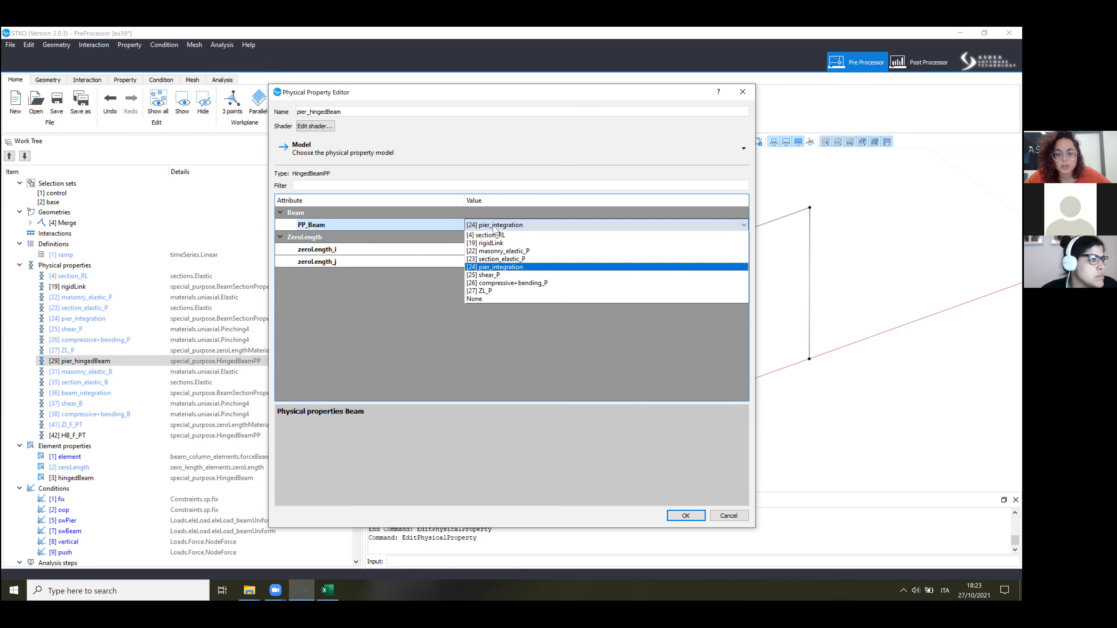
left_click(502, 267)
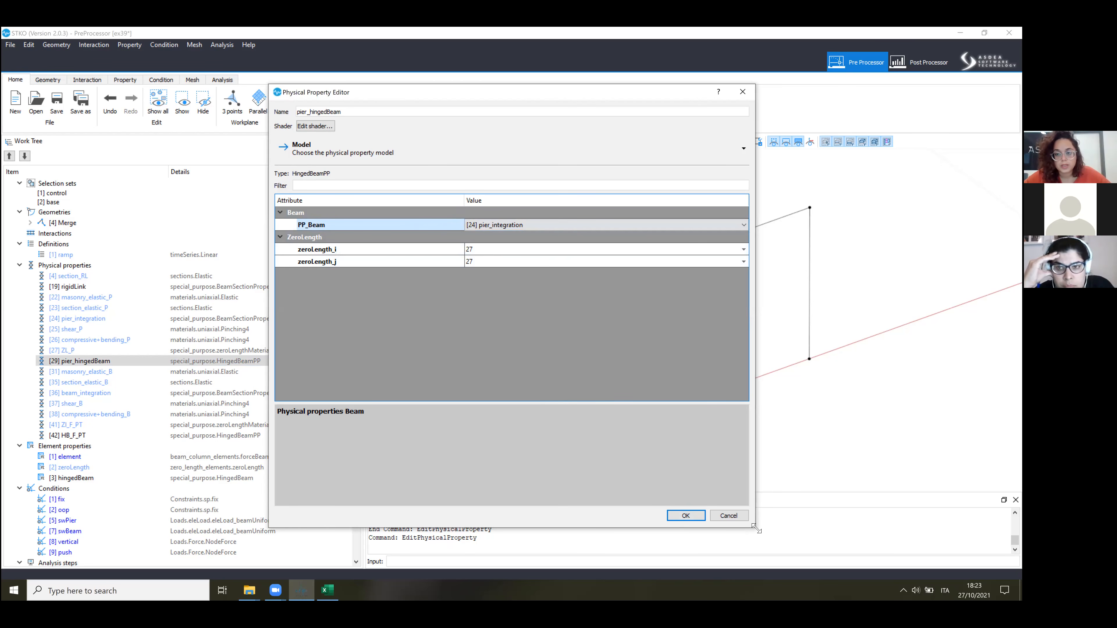
left_click_drag(755, 527, 674, 439)
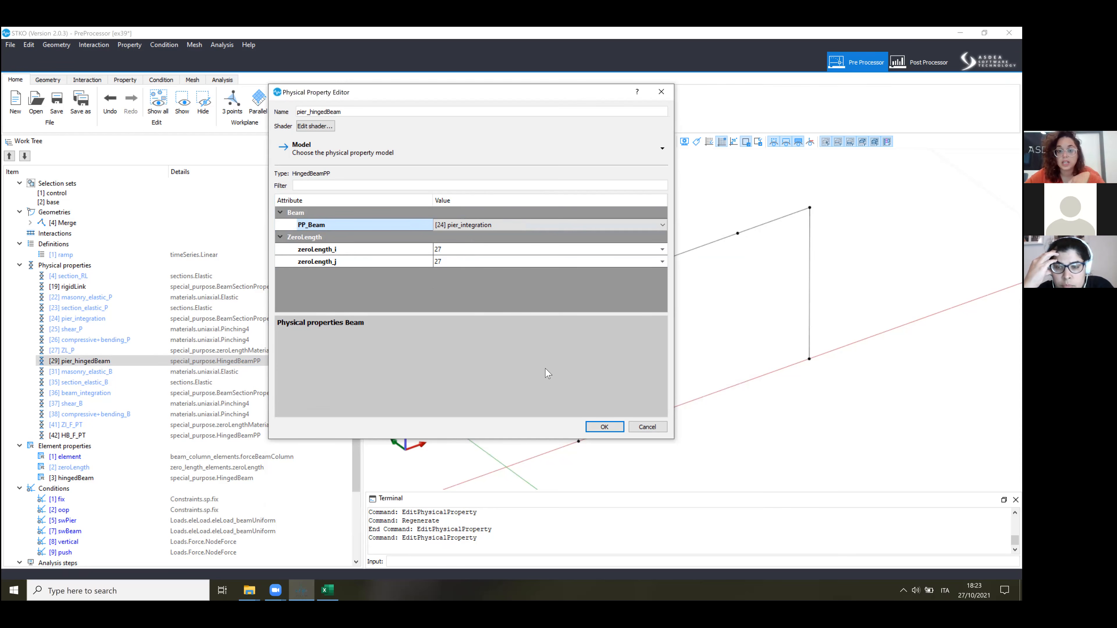
left_click(603, 427)
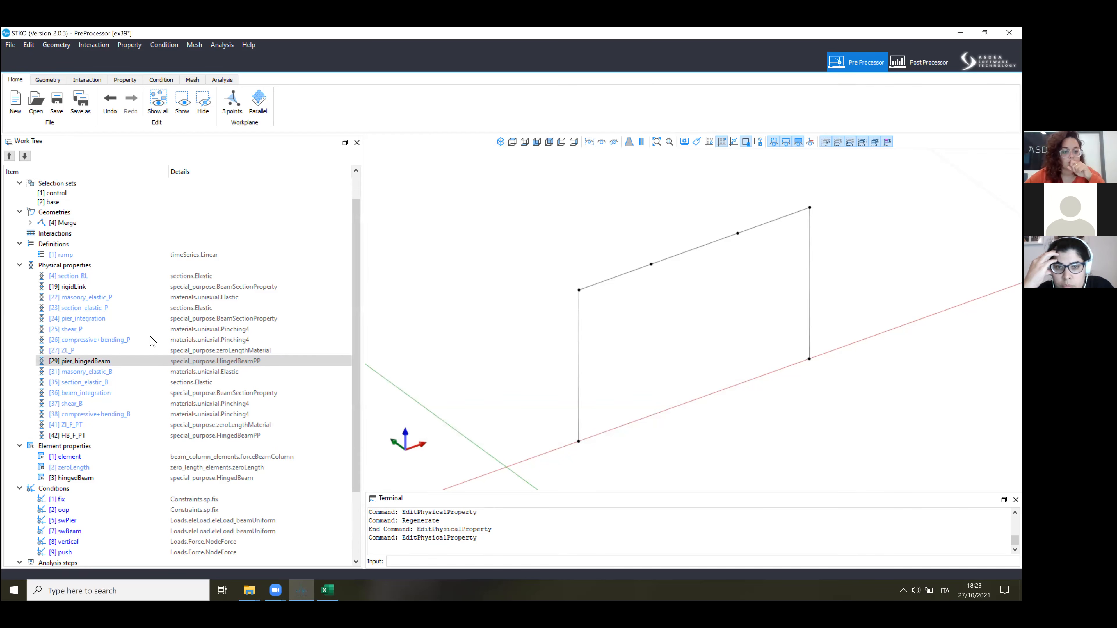
Try the Hinge option in pier_integration, examine its secTagI and lpI parameters, and cancel the edit.
left_click(169, 319)
right_click(174, 323)
left_click(197, 352)
left_click(624, 318)
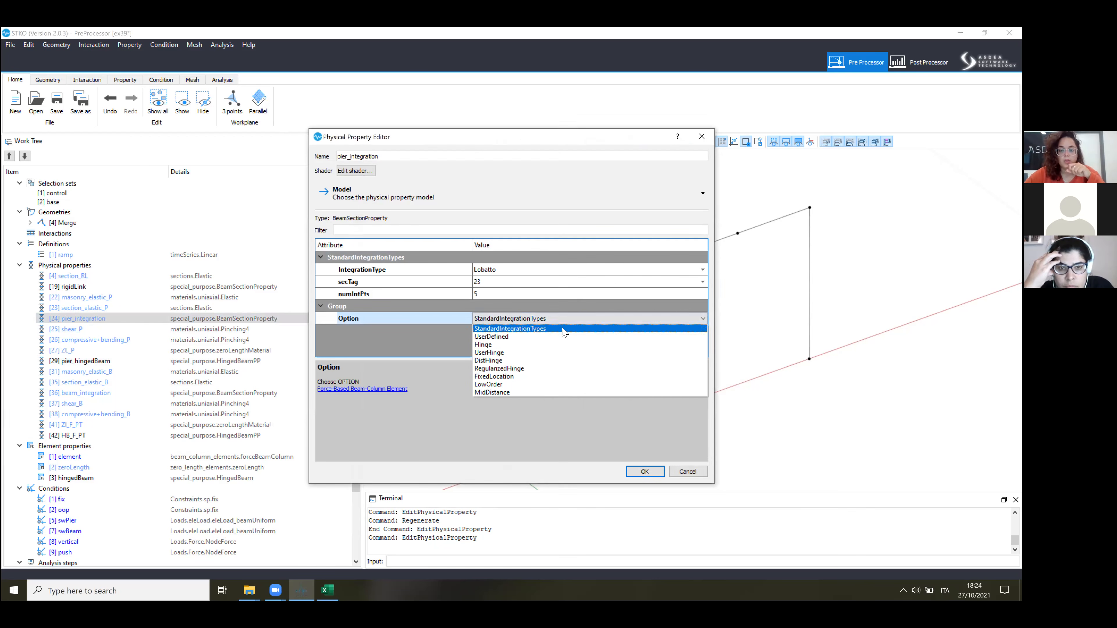
left_click(548, 345)
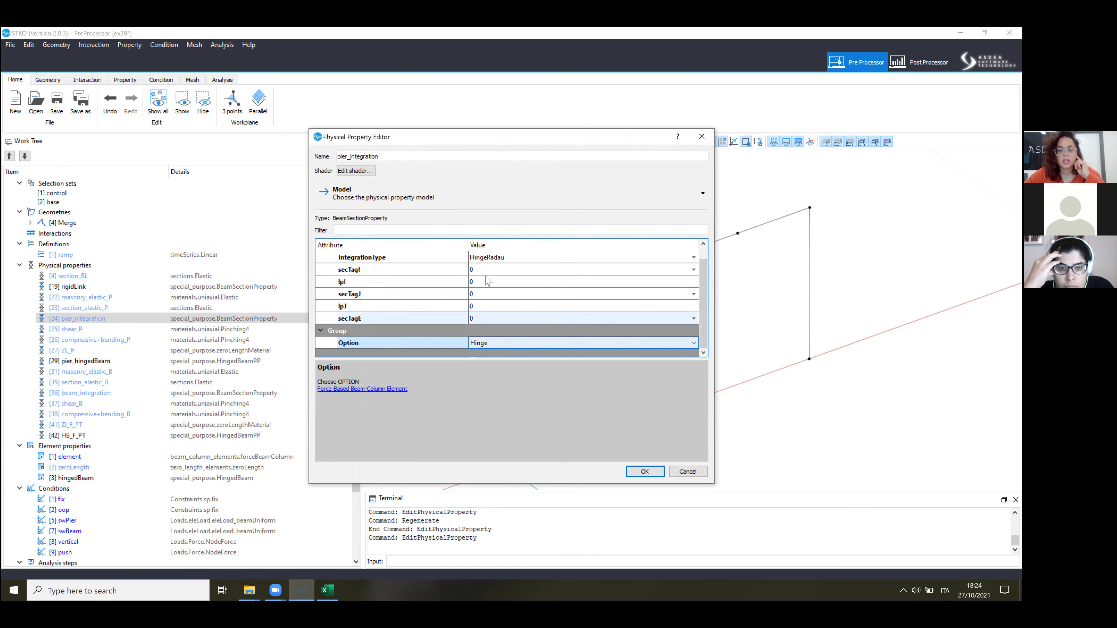
left_click(486, 269)
left_click(486, 270)
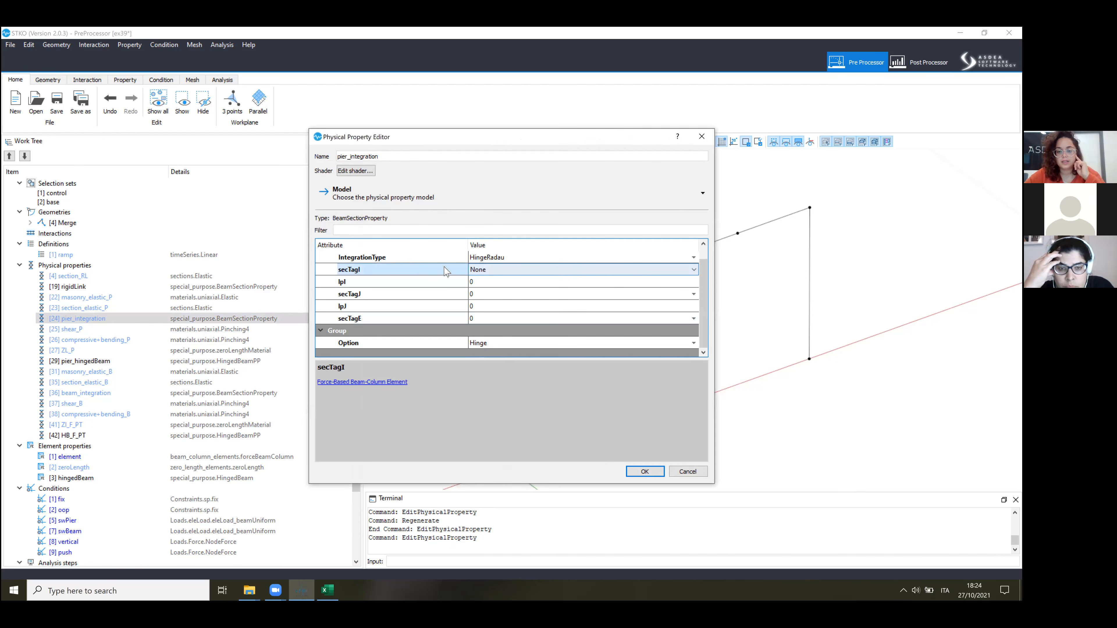
left_click(497, 282)
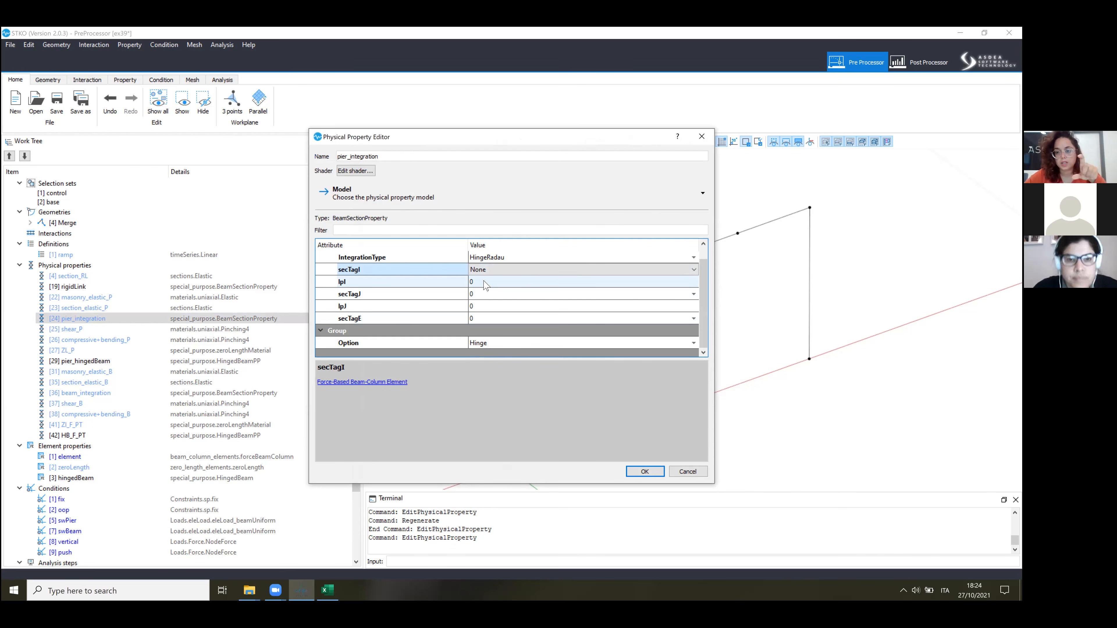
left_click(485, 285)
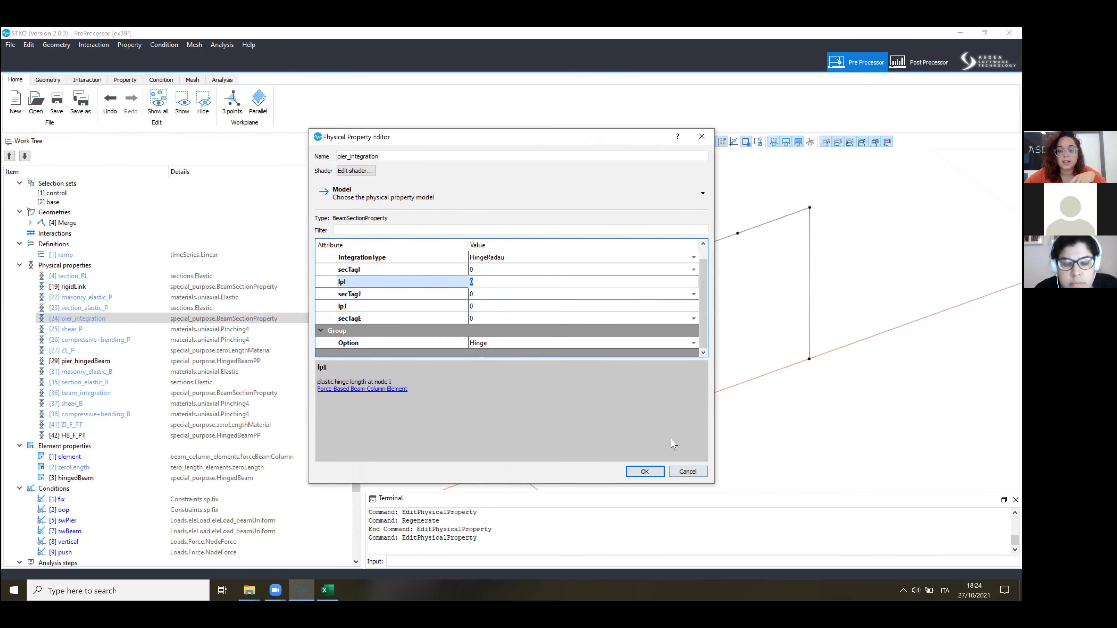
left_click(687, 471)
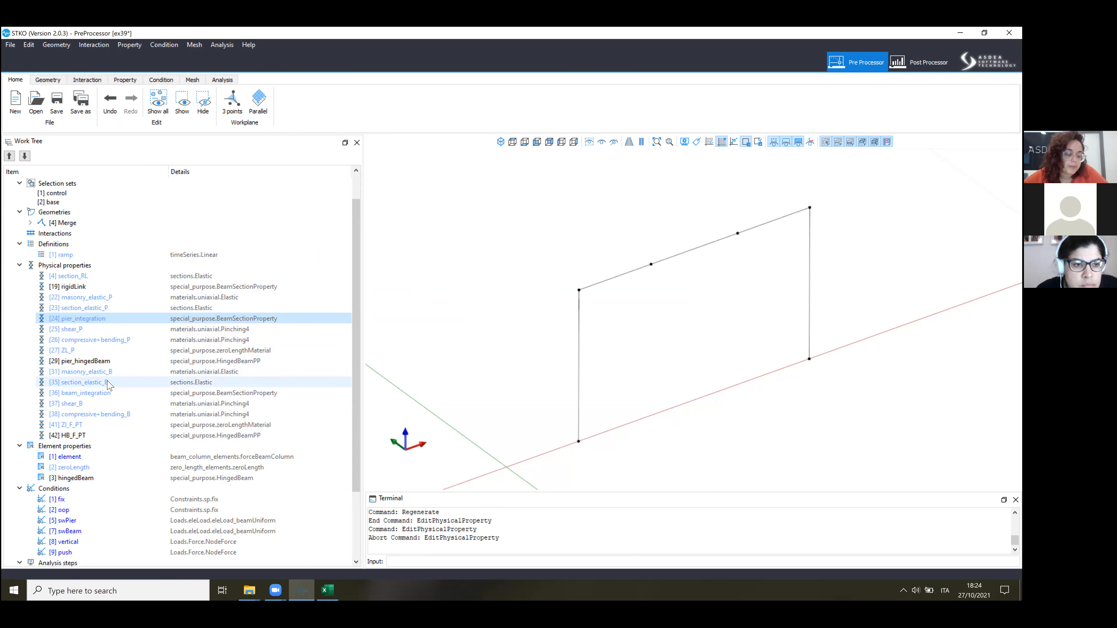
Open the shear_B Pinching4 material, review its ePf1 and ePf2 force points and accept the editor.
left_click(96, 404)
right_click(96, 404)
left_click(118, 439)
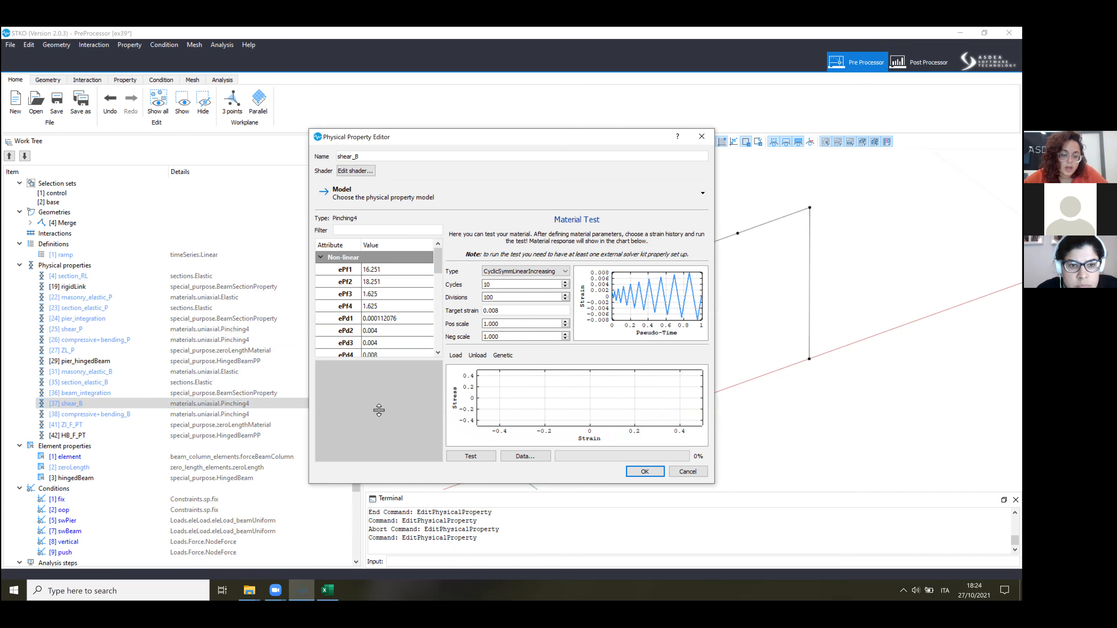
left_click_drag(379, 410, 378, 410)
left_click(345, 269)
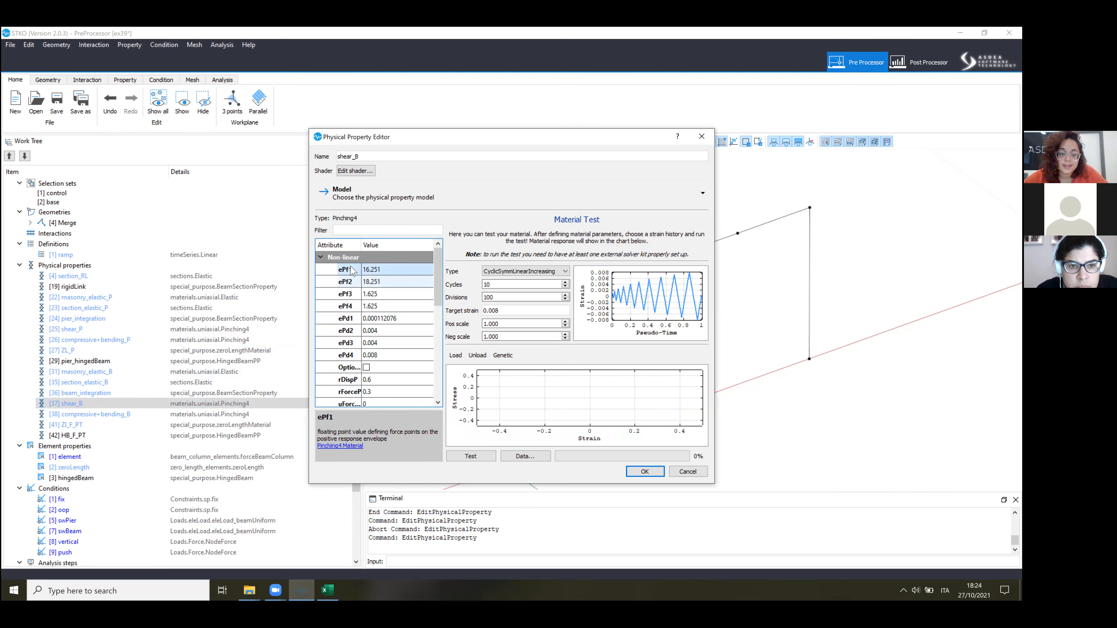
double_click(365, 282)
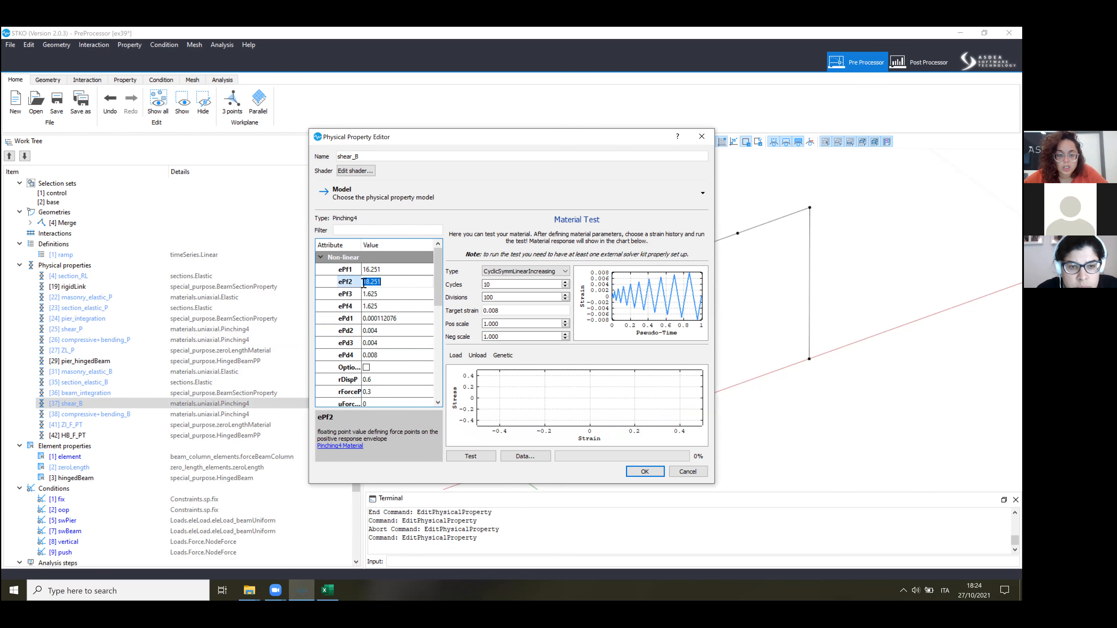
left_click(644, 471)
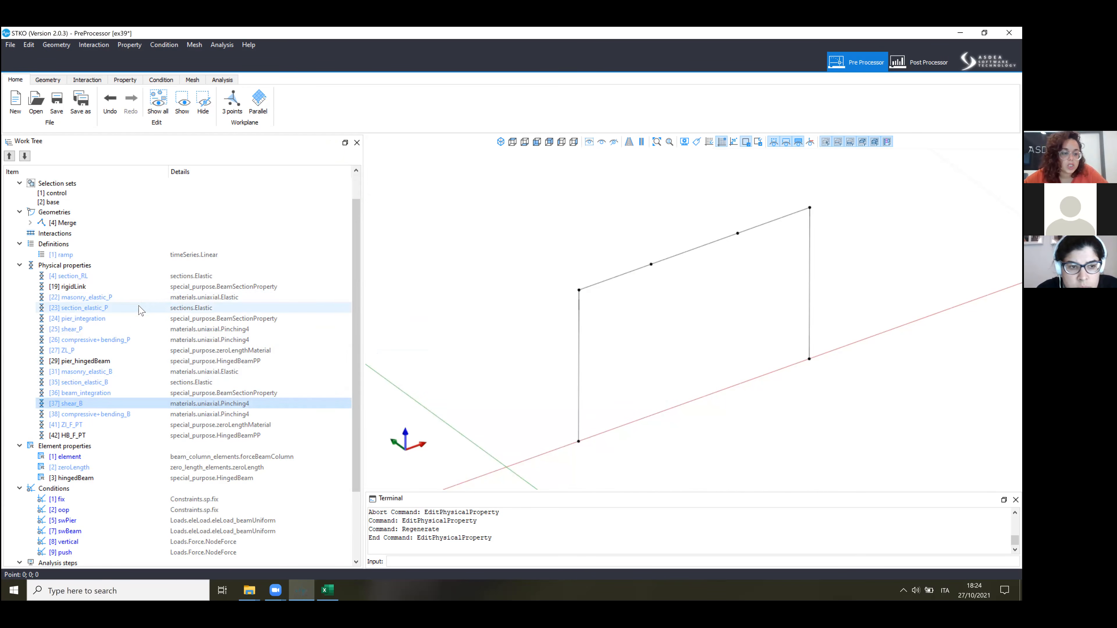
Open the shear_P material to compare its ePf force points with those of shear_B, and accept the editor.
right_click(80, 329)
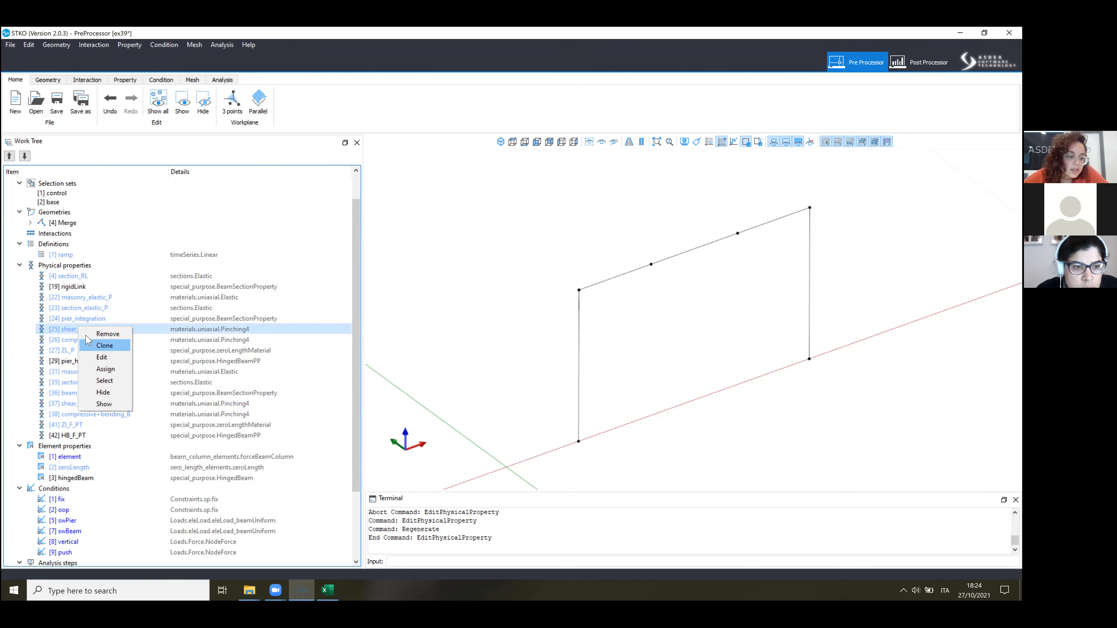
left_click(95, 354)
left_click(396, 282)
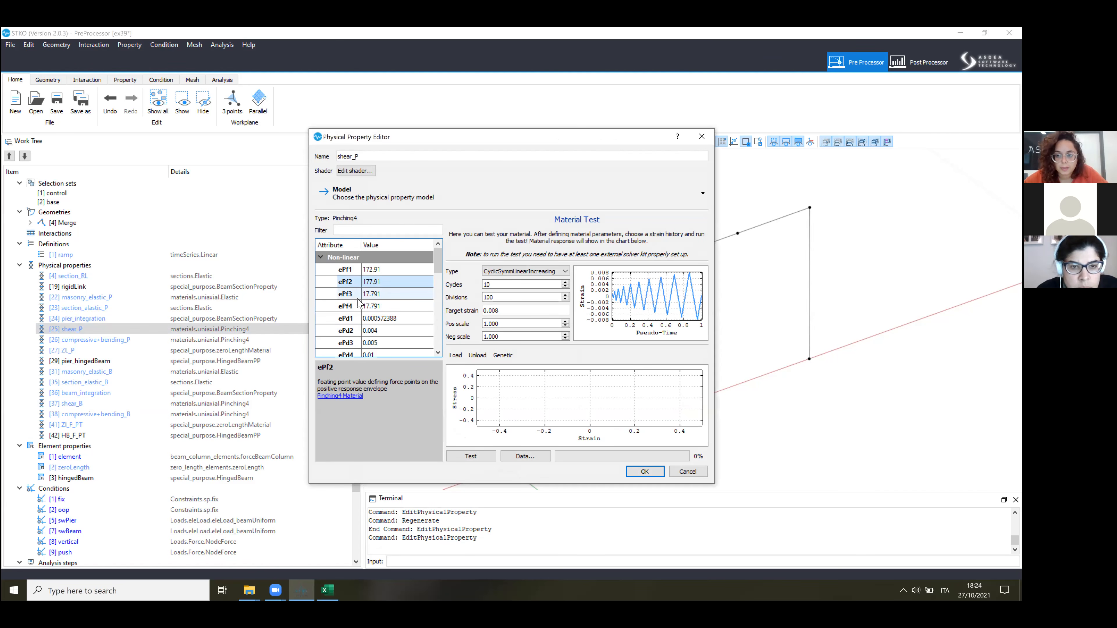
left_click(644, 469)
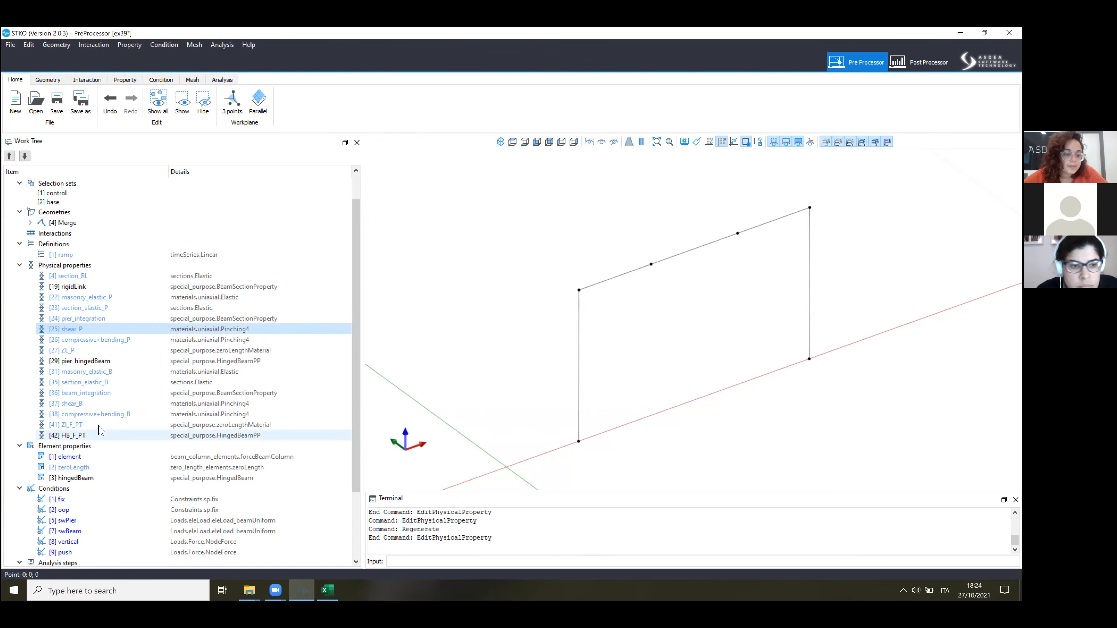
Rename the HB_F_PT physical property to beam_hingedBeam and accept the editor.
left_click(80, 435)
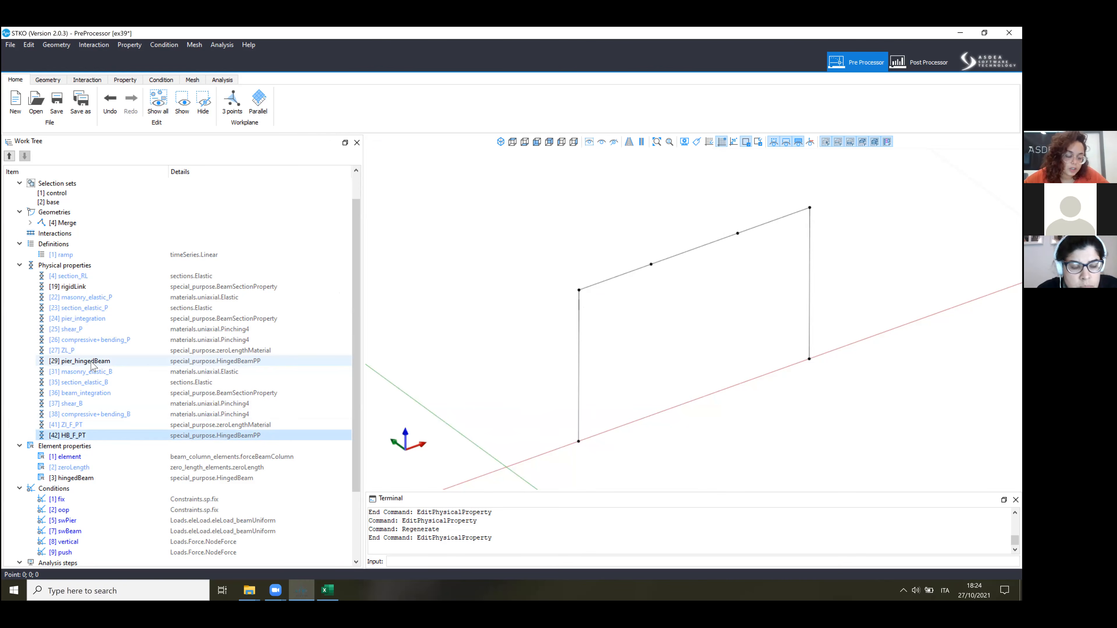
right_click(73, 435)
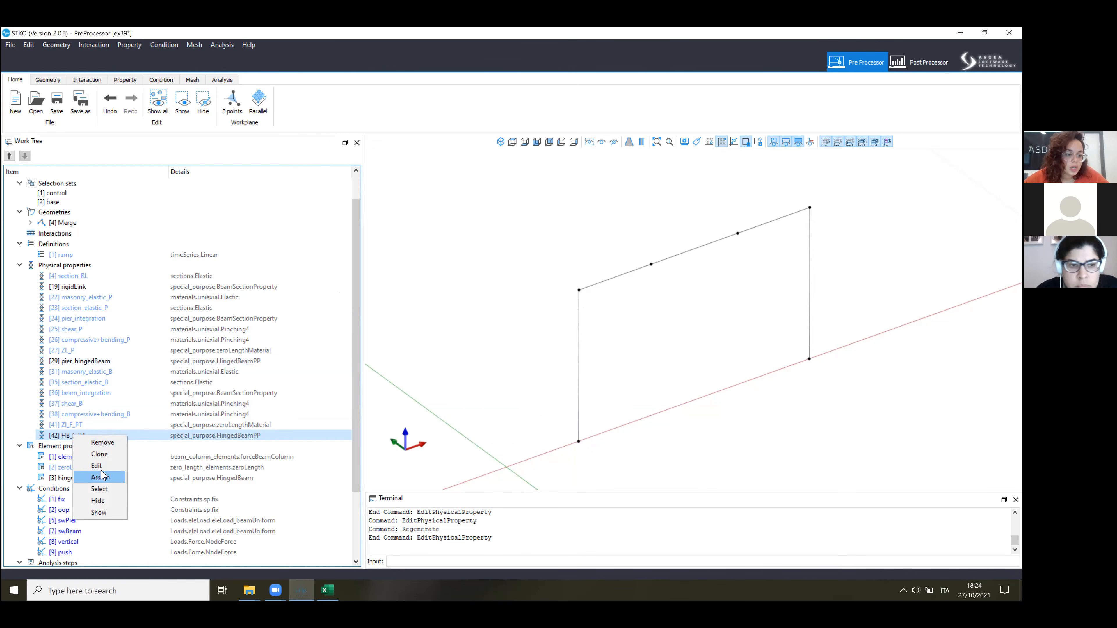
left_click(113, 462)
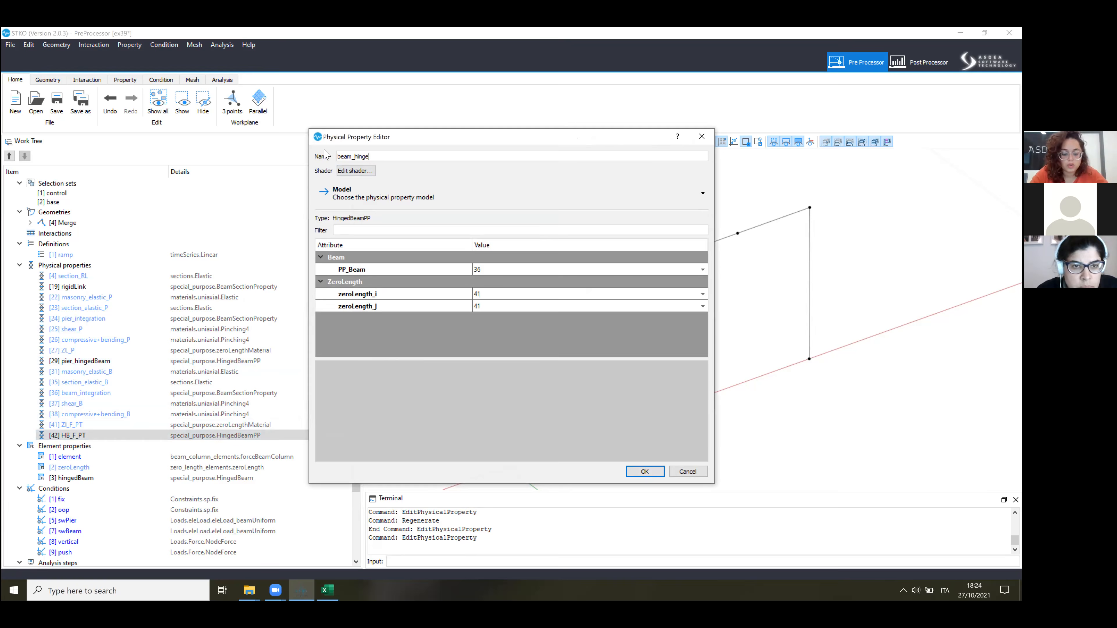
key("Return")
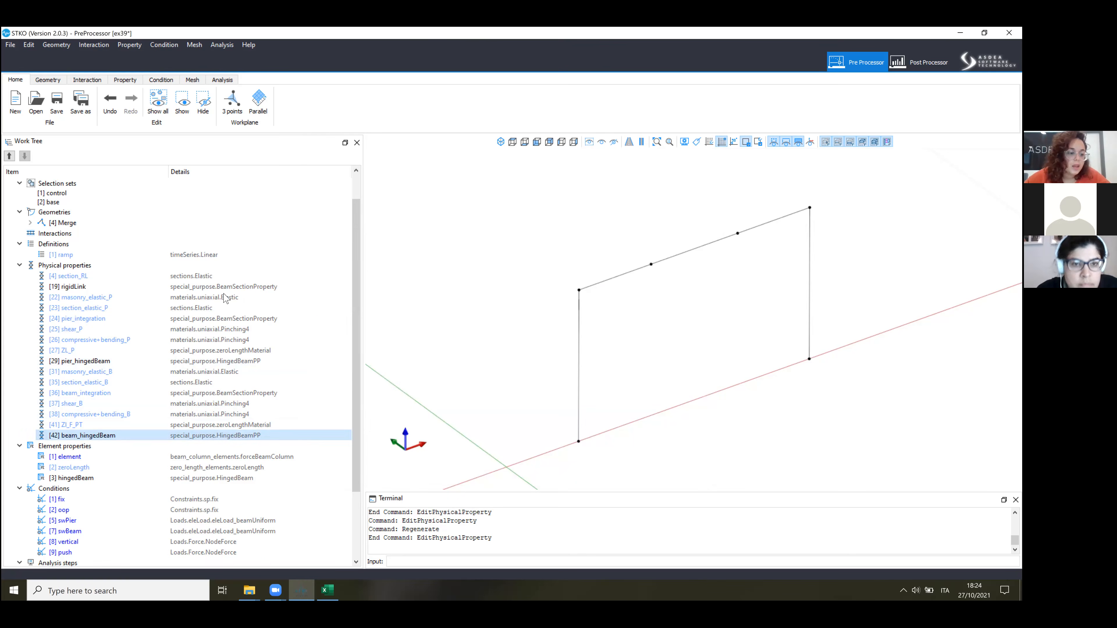
Examine the zeroLength and hingedBeam element properties, and select the geometry edges assigned to hingedBeam.
scroll(175, 401, "down", 2)
left_click(174, 406)
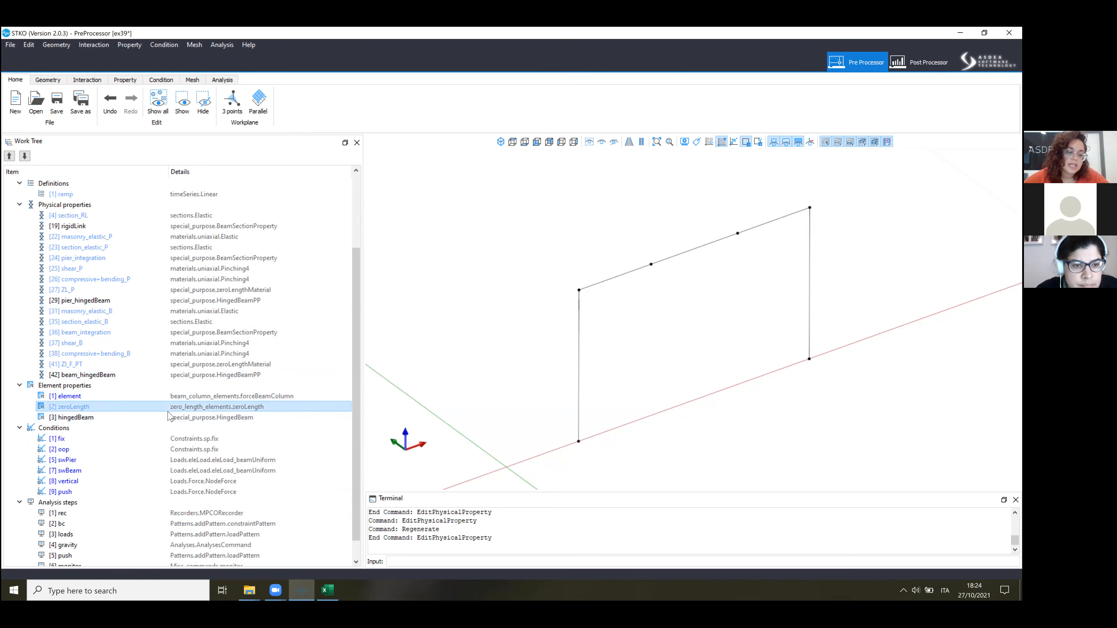
left_click(164, 418)
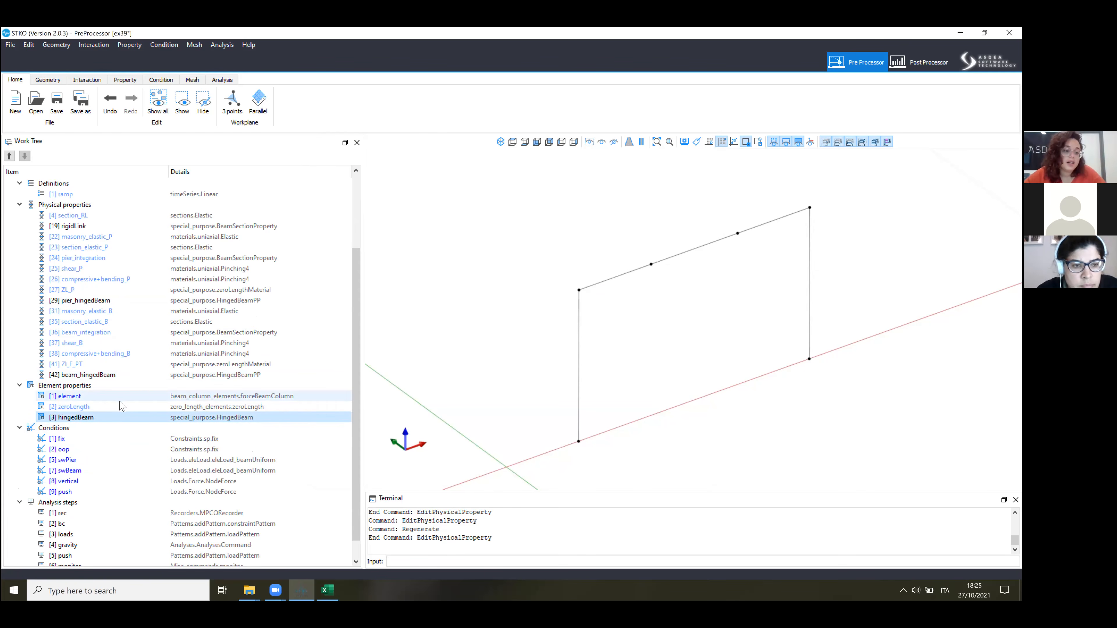
left_click(96, 407)
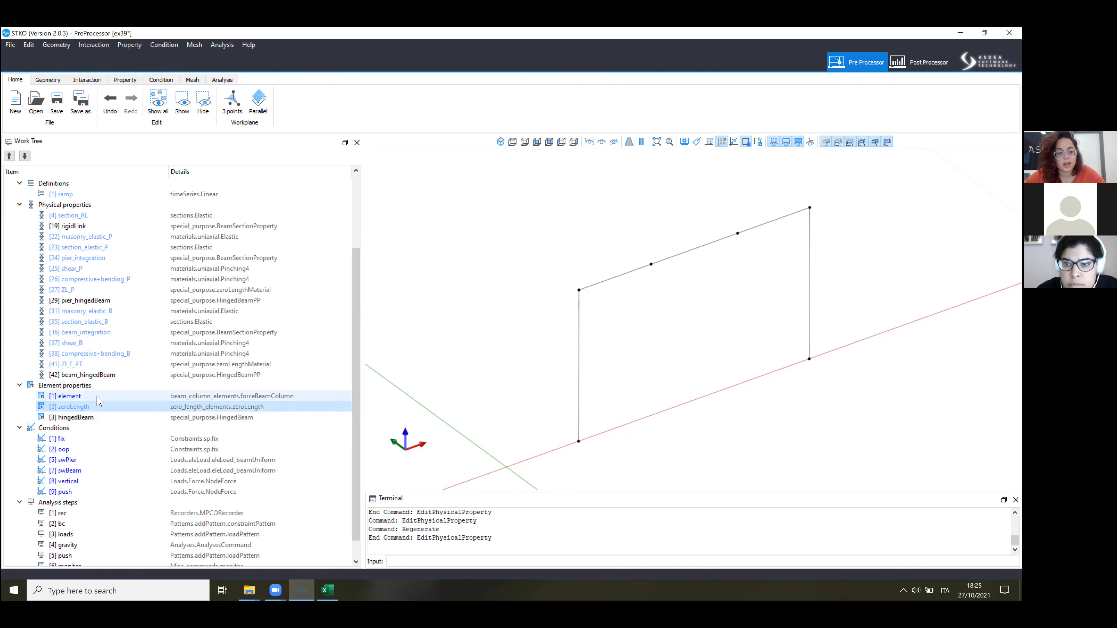
left_click(105, 420)
right_click(106, 422)
left_click(119, 467)
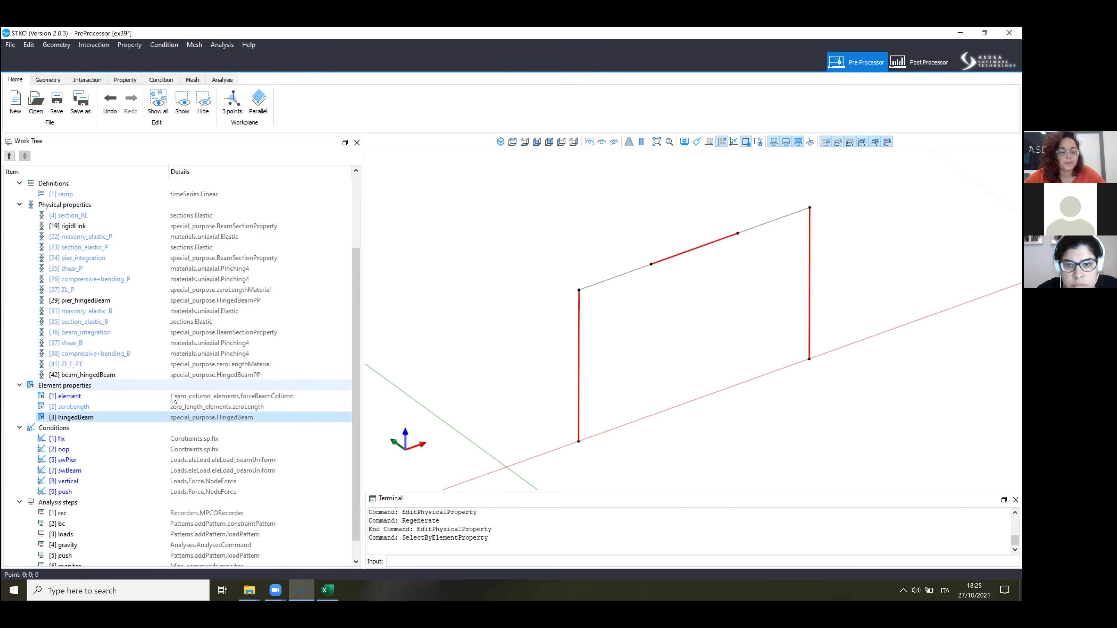
type("\\")
scroll(174, 339, "down", 1)
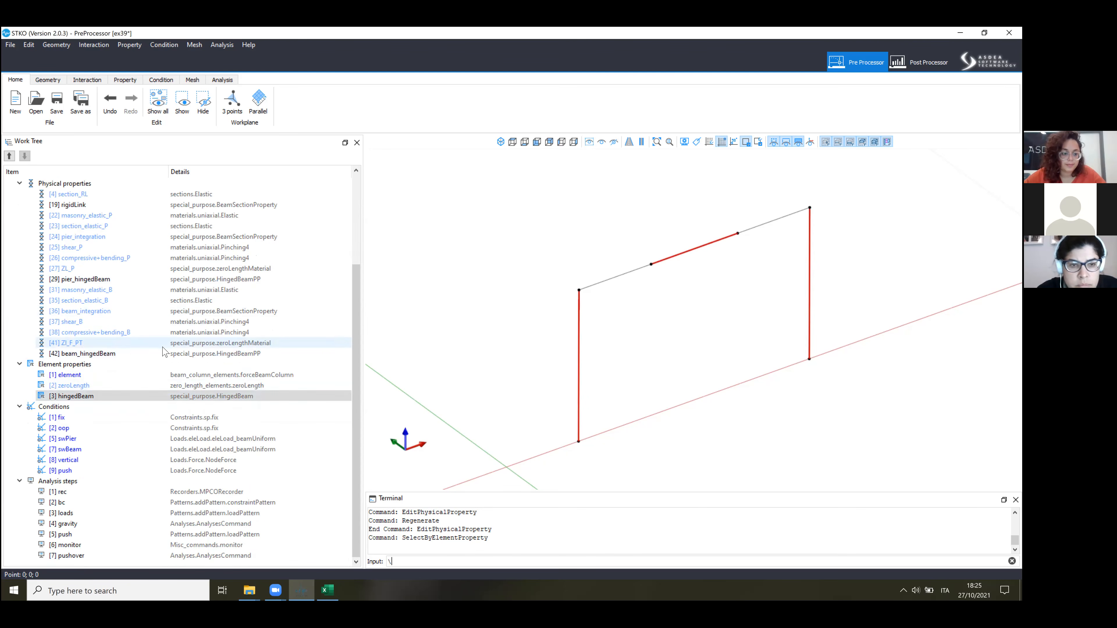
Review the swPier and swBeam uniform beam load conditions, accepting each editor without changes.
right_click(86, 438)
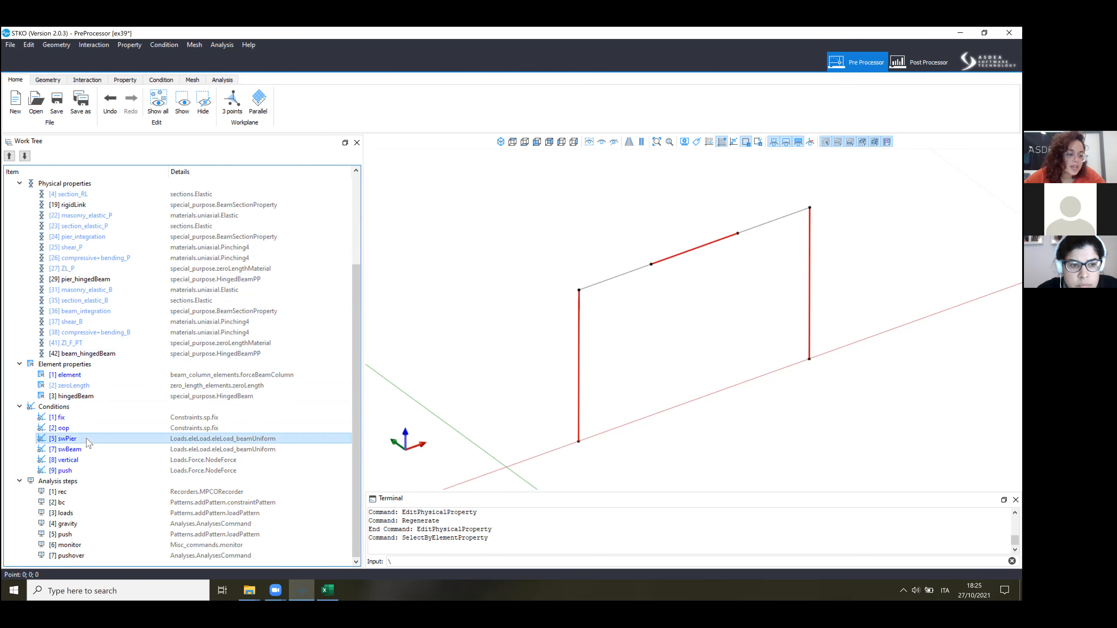
left_click(107, 470)
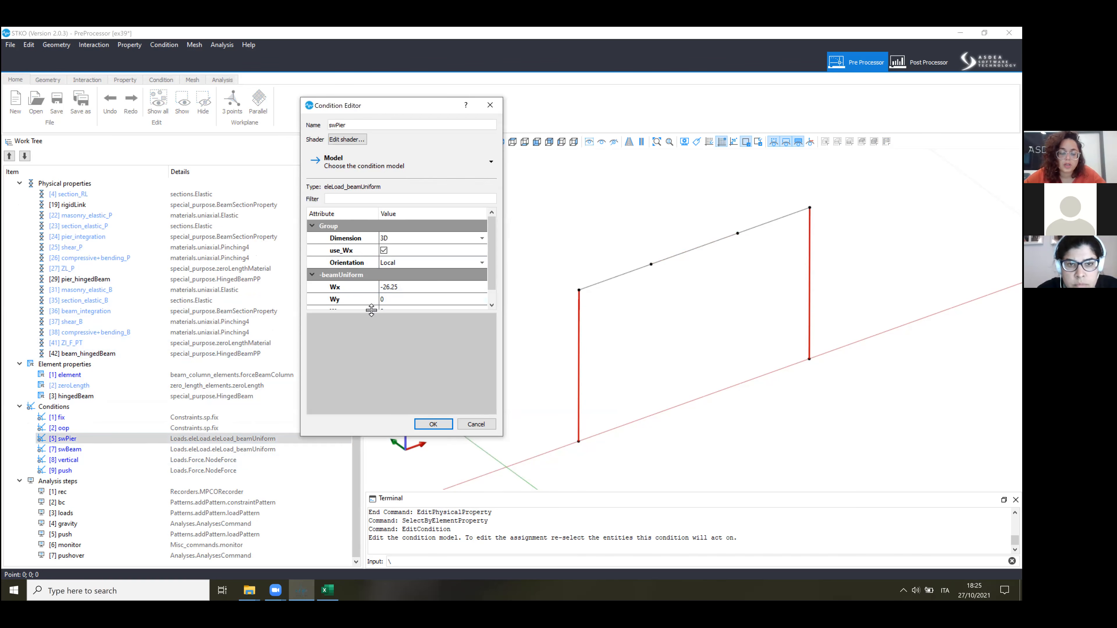
left_click(433, 424)
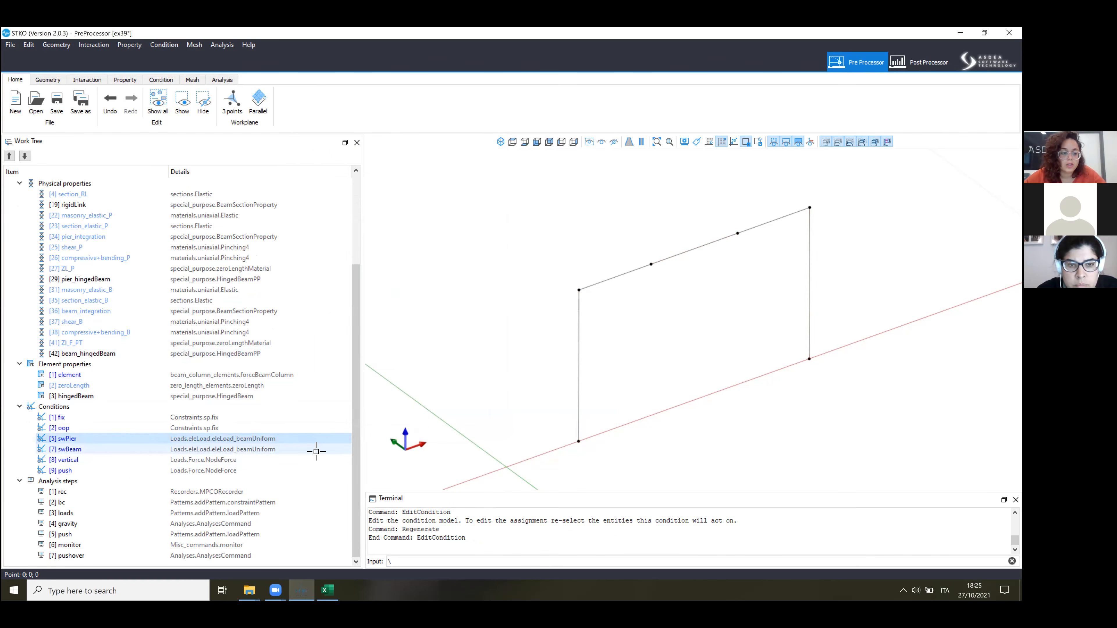
right_click(134, 457)
left_click(166, 487)
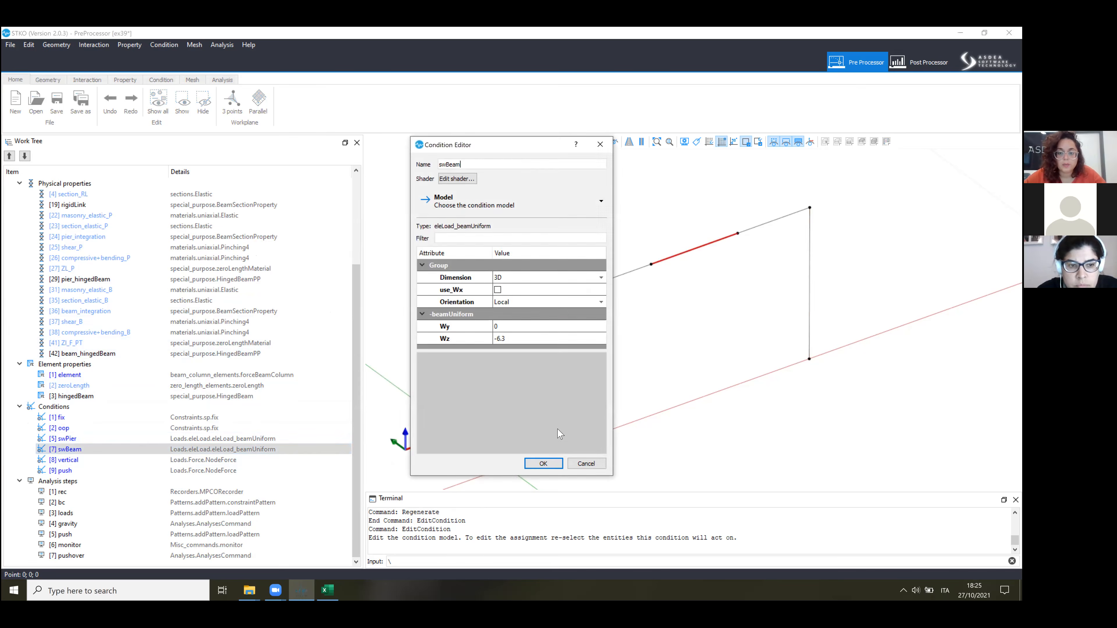
left_click(543, 464)
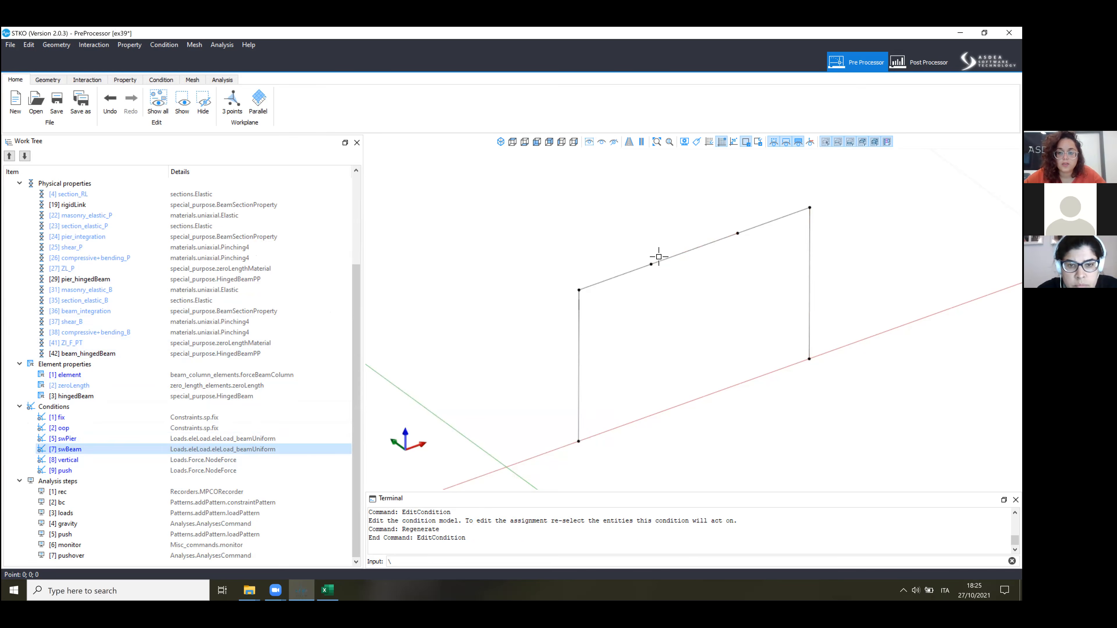
Build the mesh, and review the X and Y axis plot settings of the monitor analysis step.
left_click(193, 80)
left_click(191, 101)
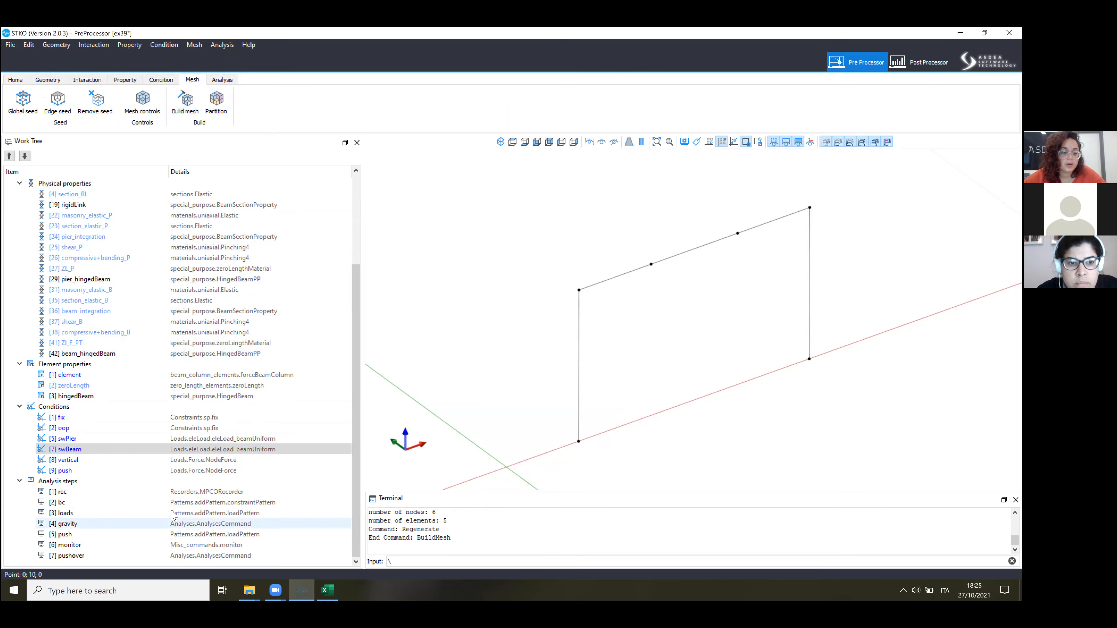
right_click(120, 544)
left_click(144, 571)
scroll(528, 308, "down", 1)
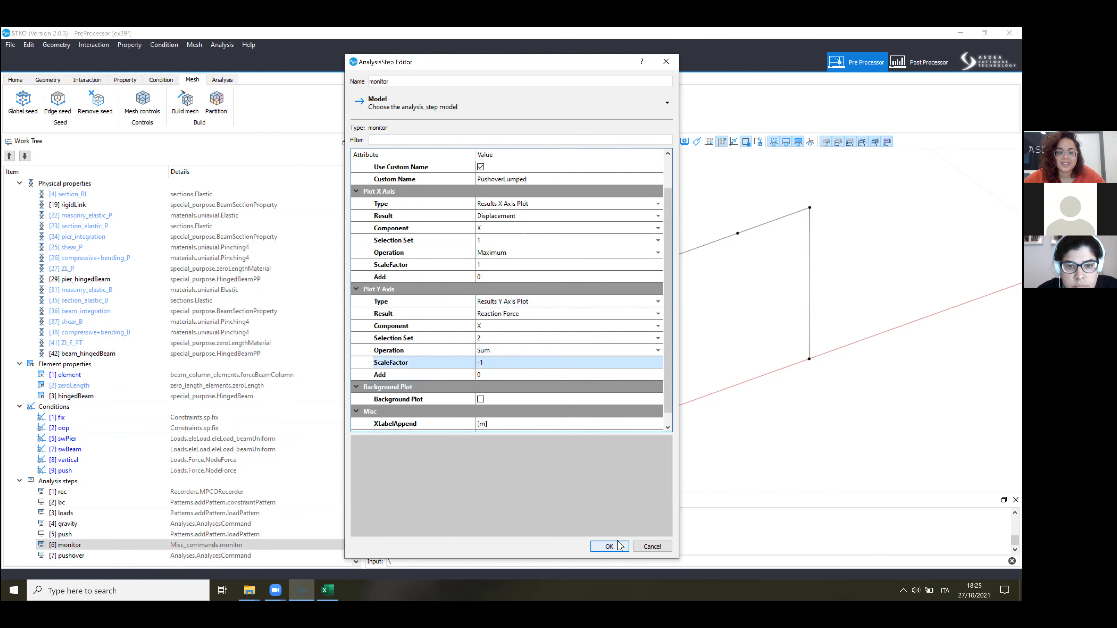
left_click(609, 546)
Run the analysis with the opensees solver and move the STKO Monitor window aside to follow the PushoverLumped curve.
left_click(221, 79)
left_click(182, 103)
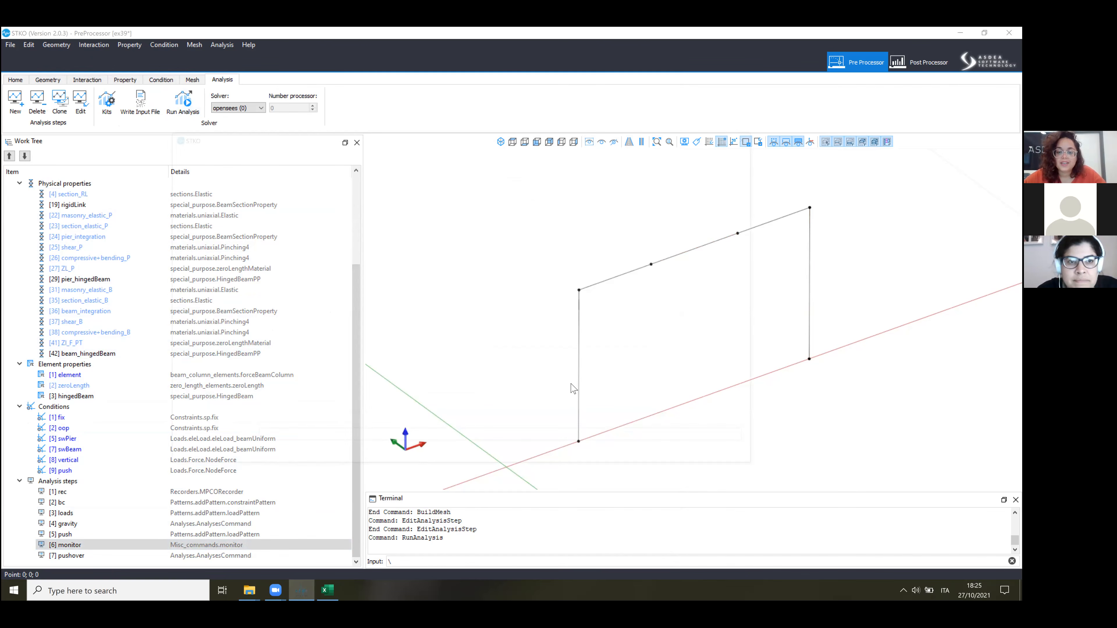
left_click(675, 465)
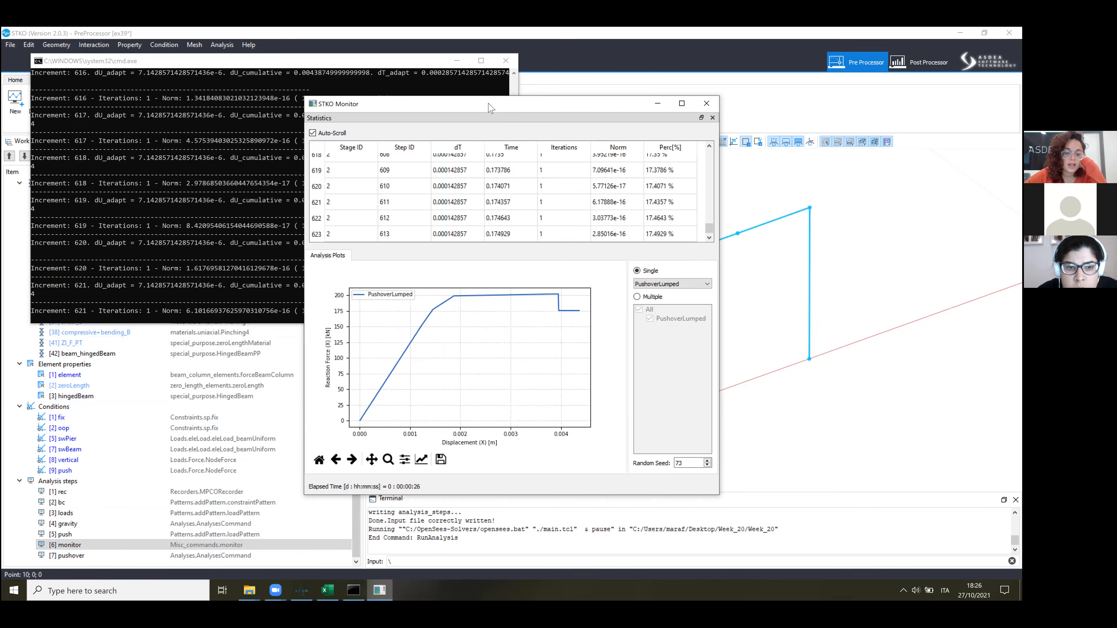
left_click_drag(488, 105, 268, 116)
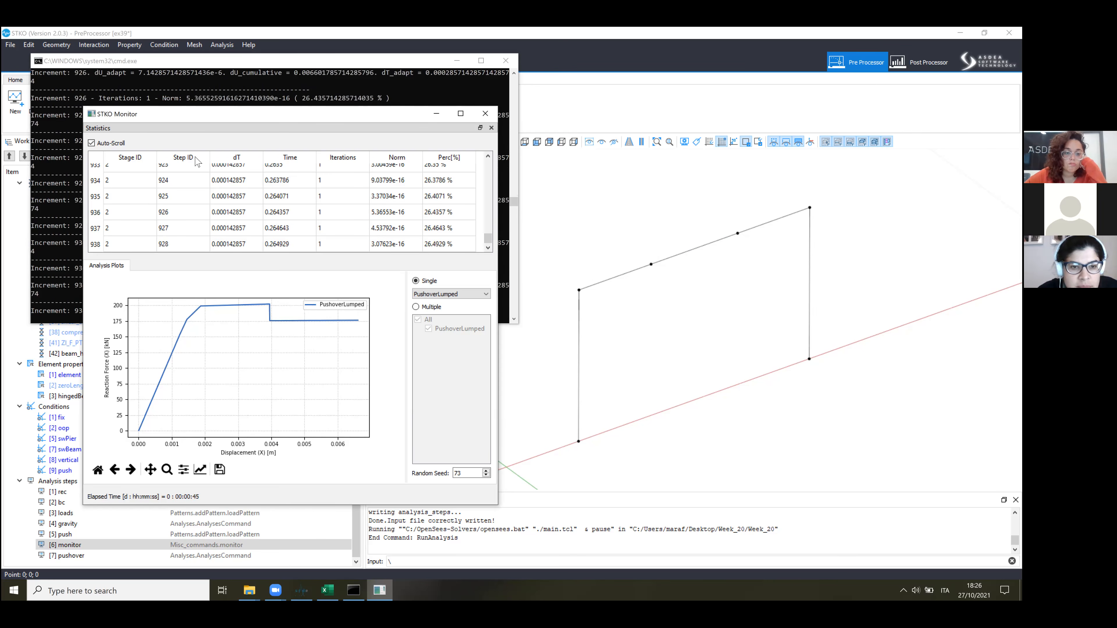
mouse_move(346, 584)
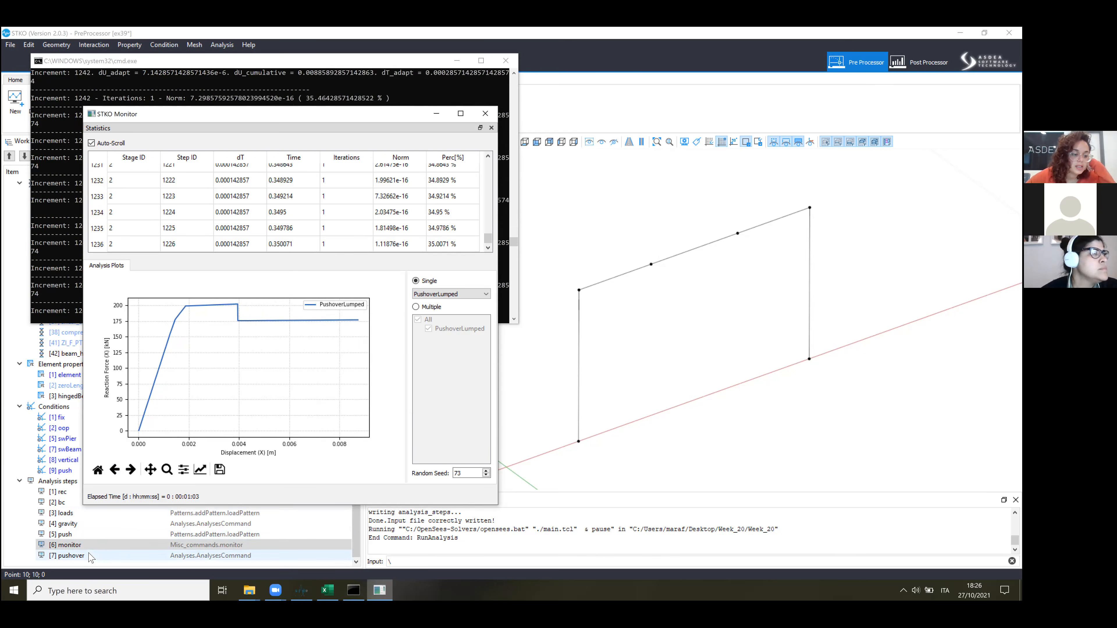
left_click(101, 556)
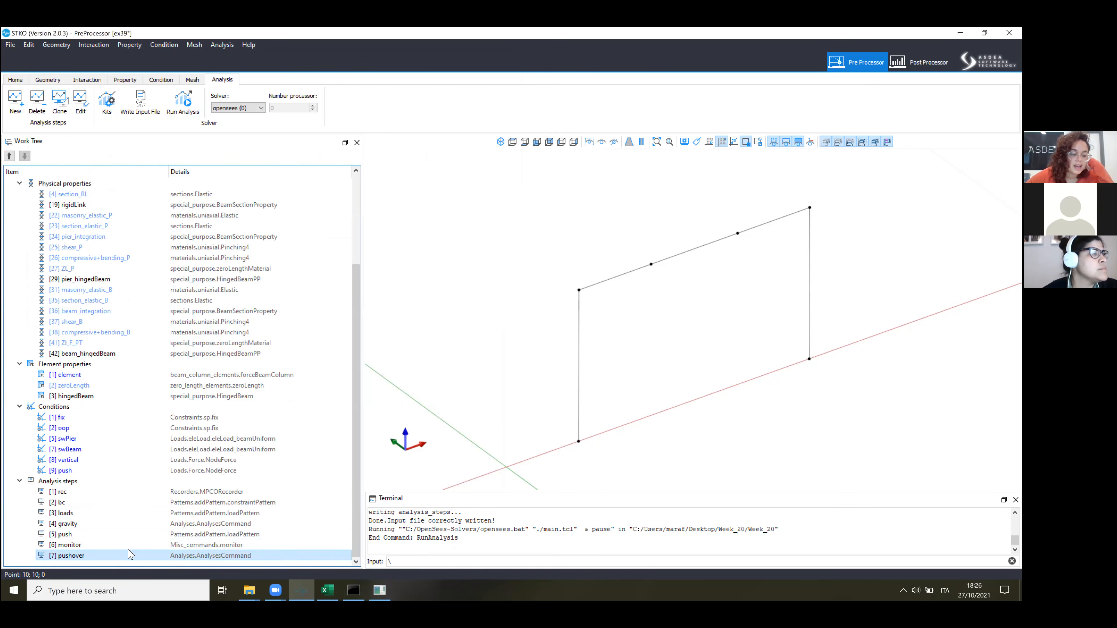
key("Delete")
left_click(141, 582)
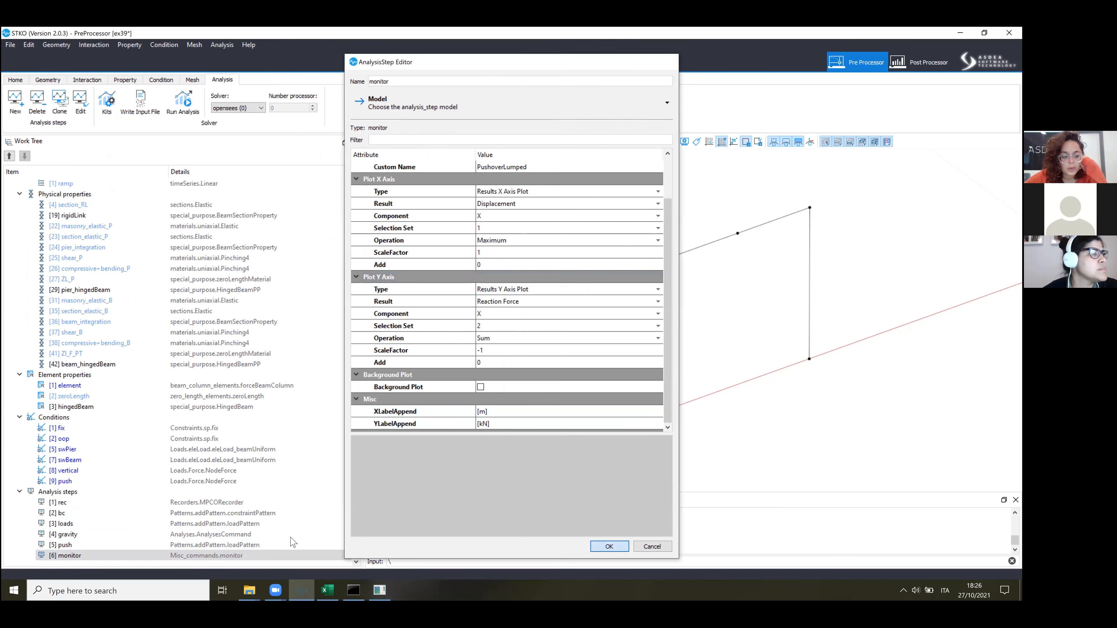
left_click(609, 546)
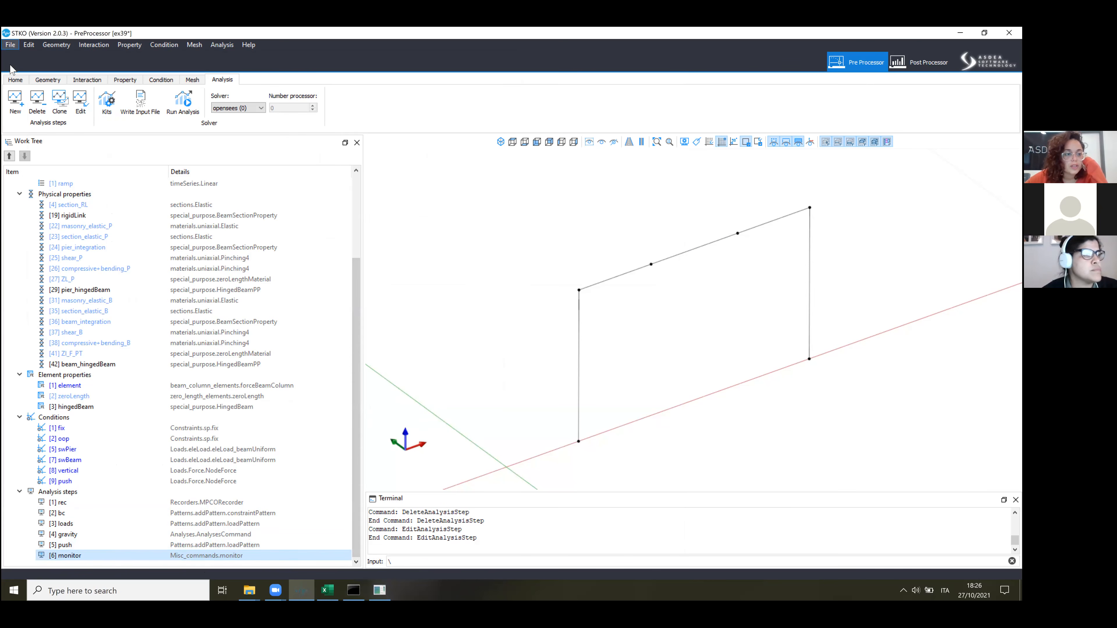
left_click(13, 79)
left_click(115, 103)
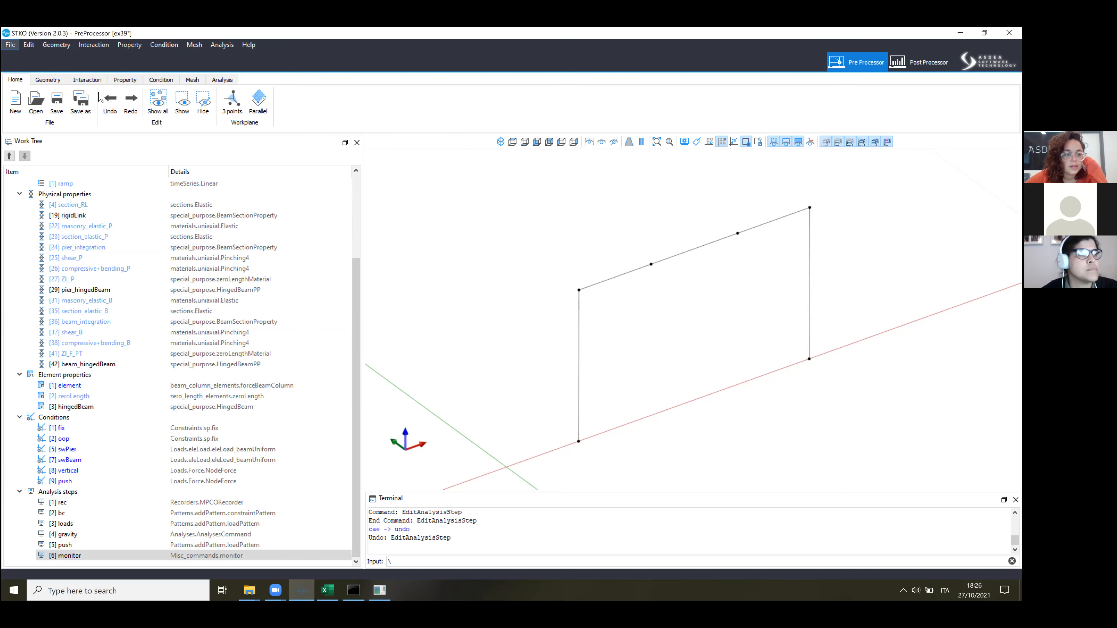
key("ctrl+z")
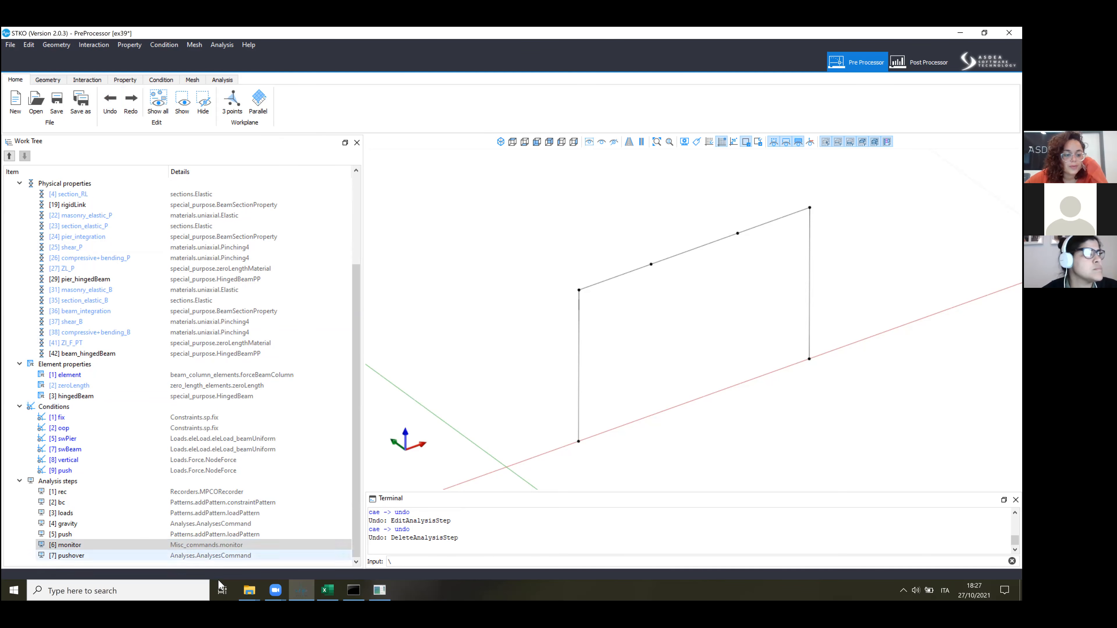
Check the number of increments in the pushover analysis step and accept the editor.
right_click(198, 556)
left_click(222, 587)
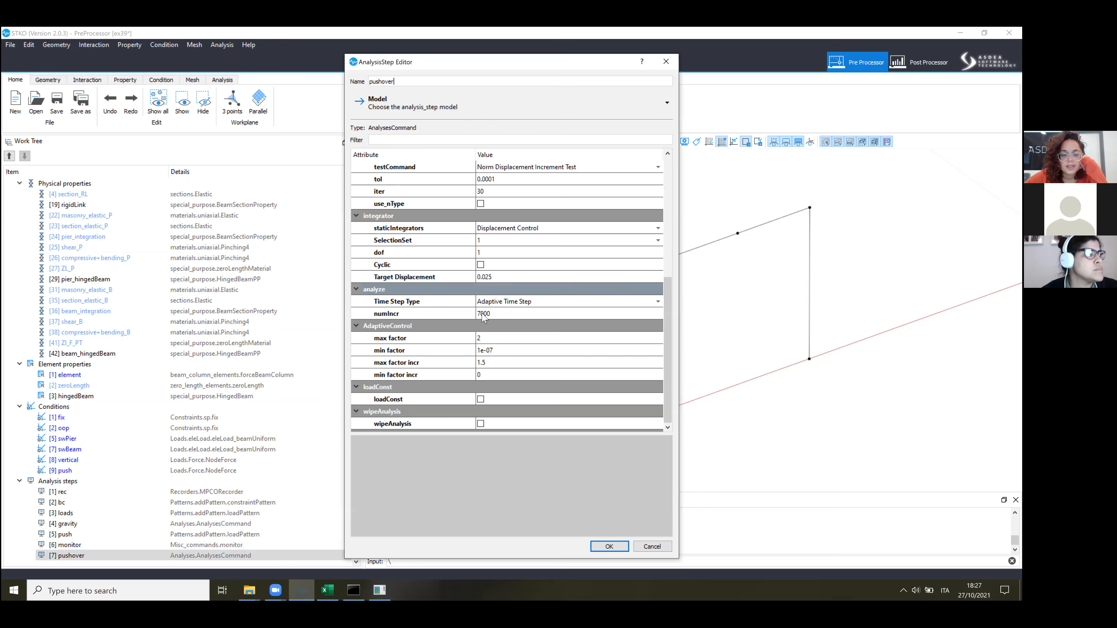
left_click(498, 312)
left_click(447, 320)
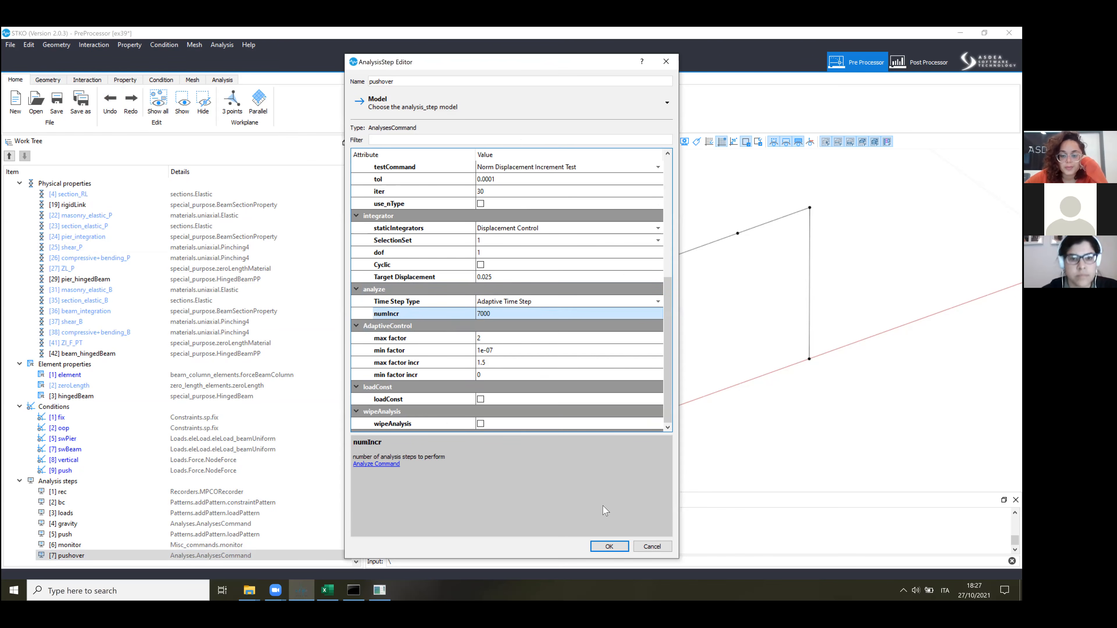
left_click(608, 547)
Check the PushoverLumped curve in the STKO Monitor, abort the running analysis in the console and close the console.
left_click(382, 589)
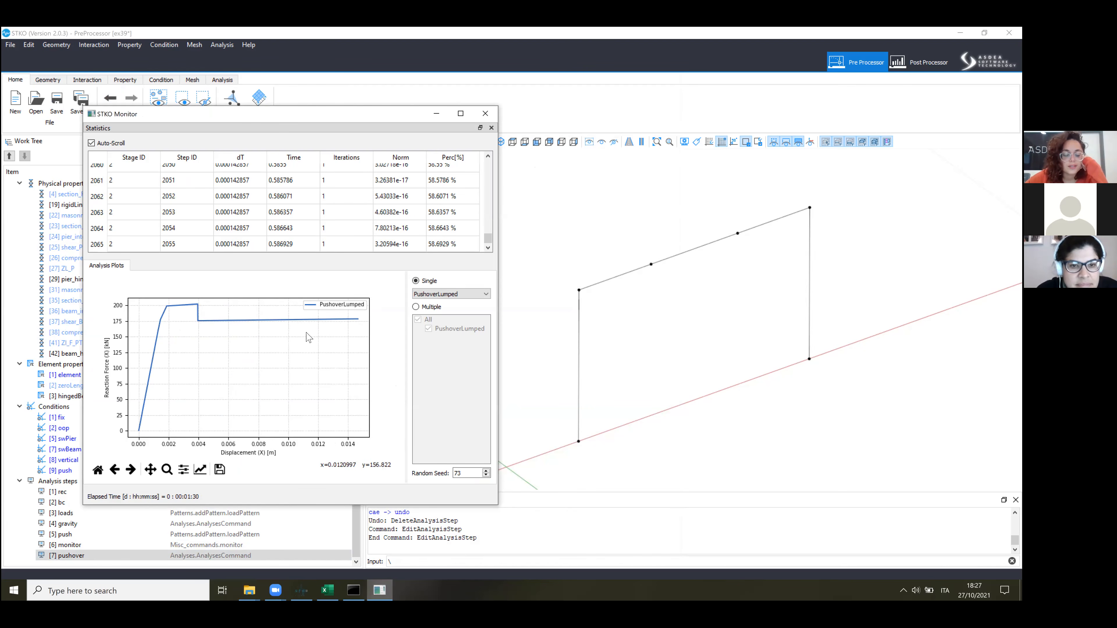
left_click(353, 583)
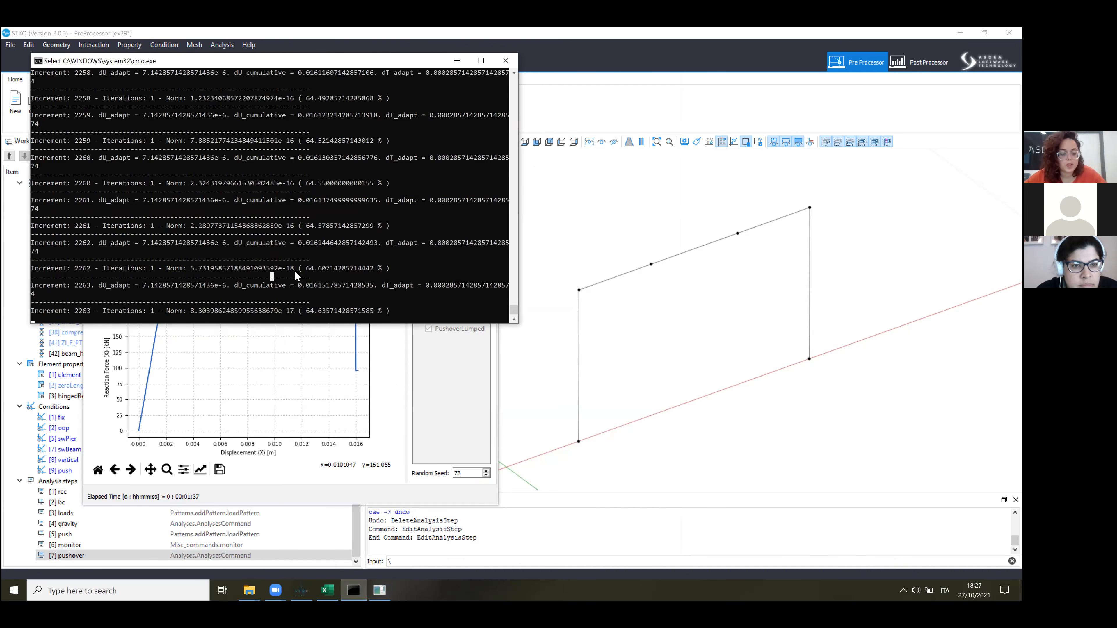
key("ctrl+c")
left_click(507, 61)
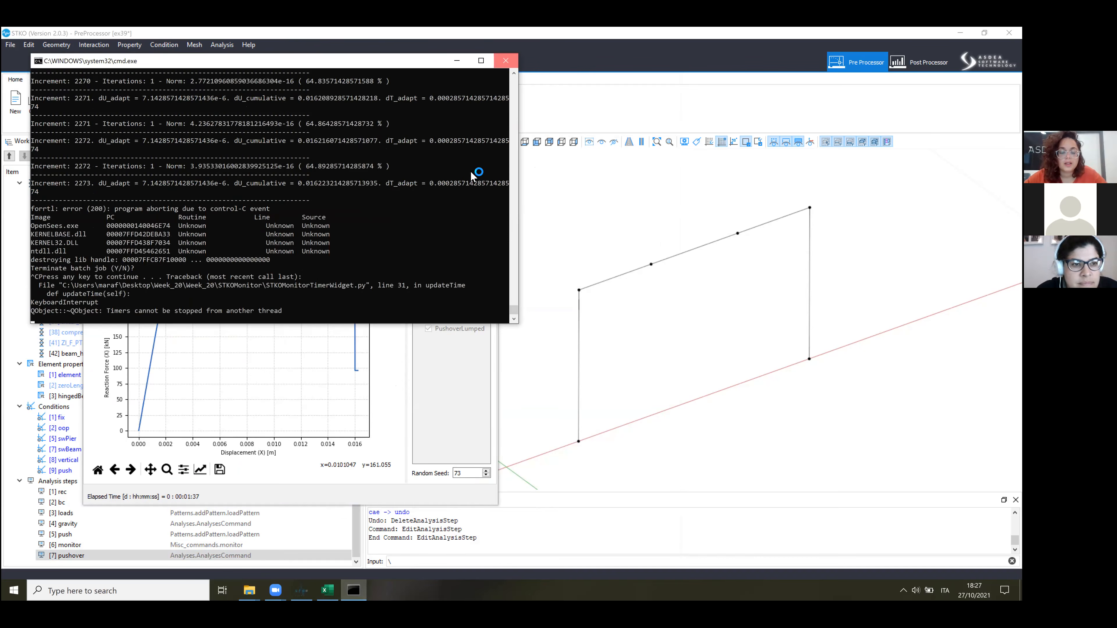
Set numIncr of the pushover analysis step to 2000 and open its Target Displacement for editing.
right_click(99, 554)
left_click(121, 586)
scroll(512, 348, "down", 5)
left_click(511, 349)
left_click(506, 349)
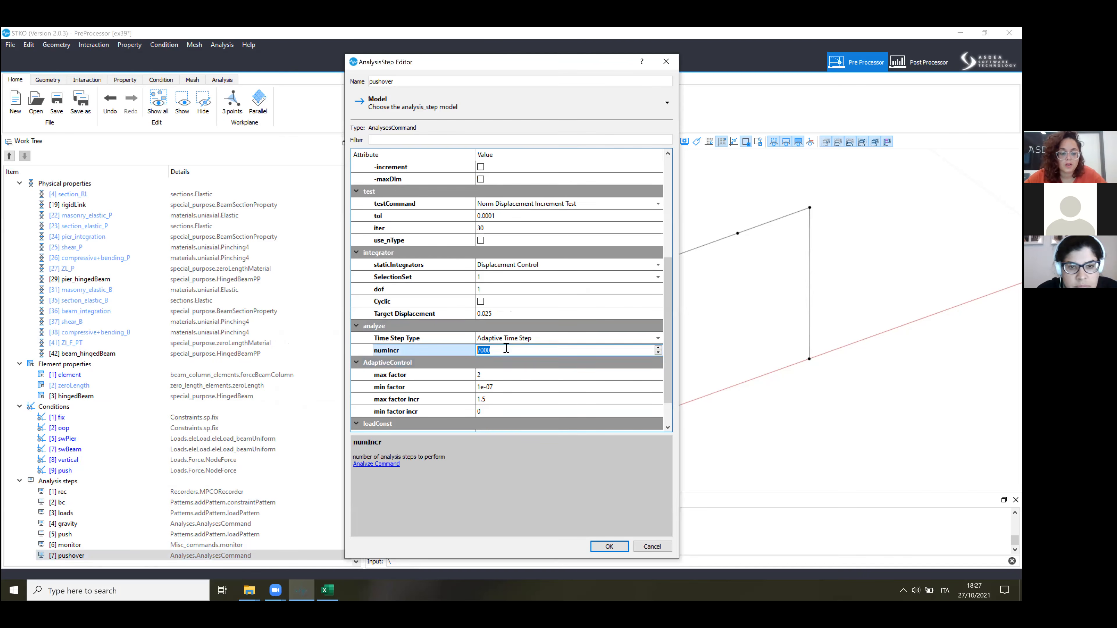
left_click(565, 520)
double_click(485, 314)
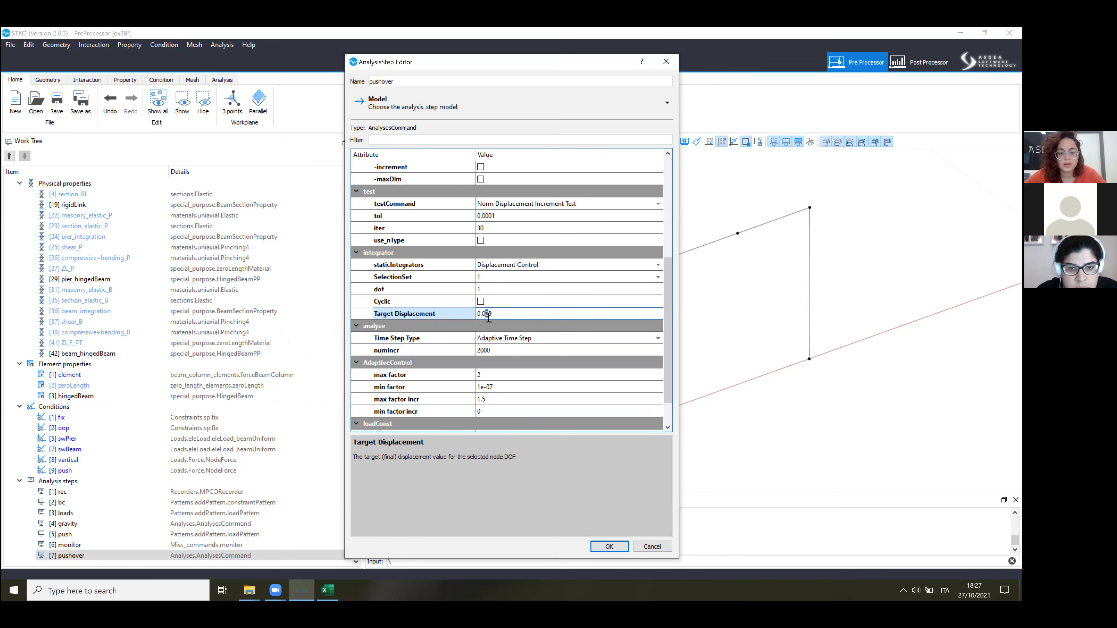
Accept the pushover analysis step's settings and run the analysis.
left_click(622, 534)
left_click(600, 545)
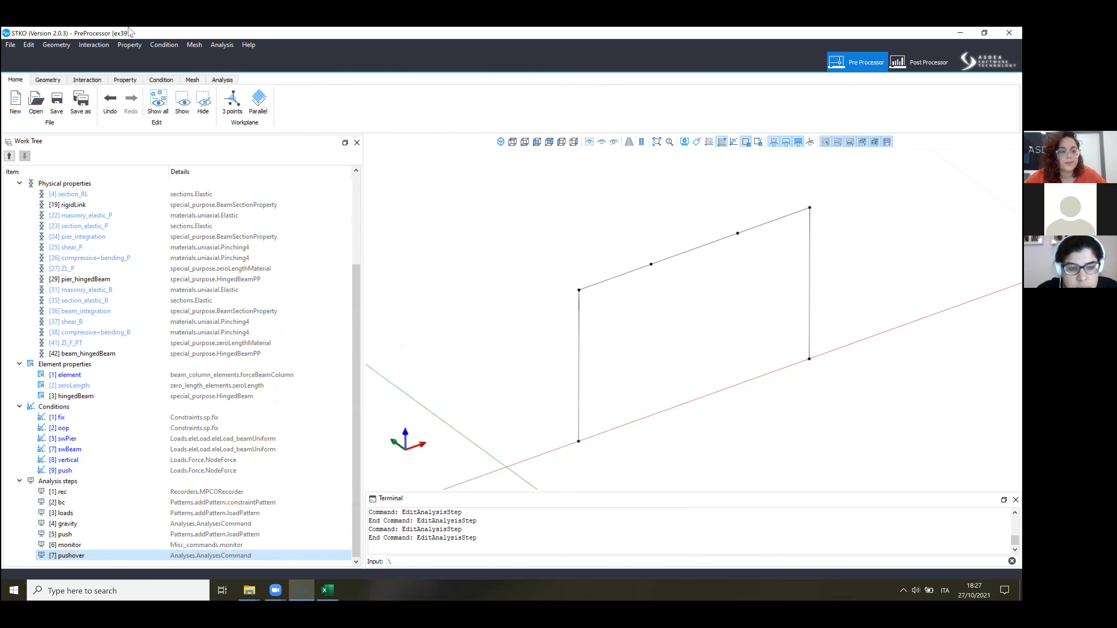
left_click(214, 80)
left_click(183, 101)
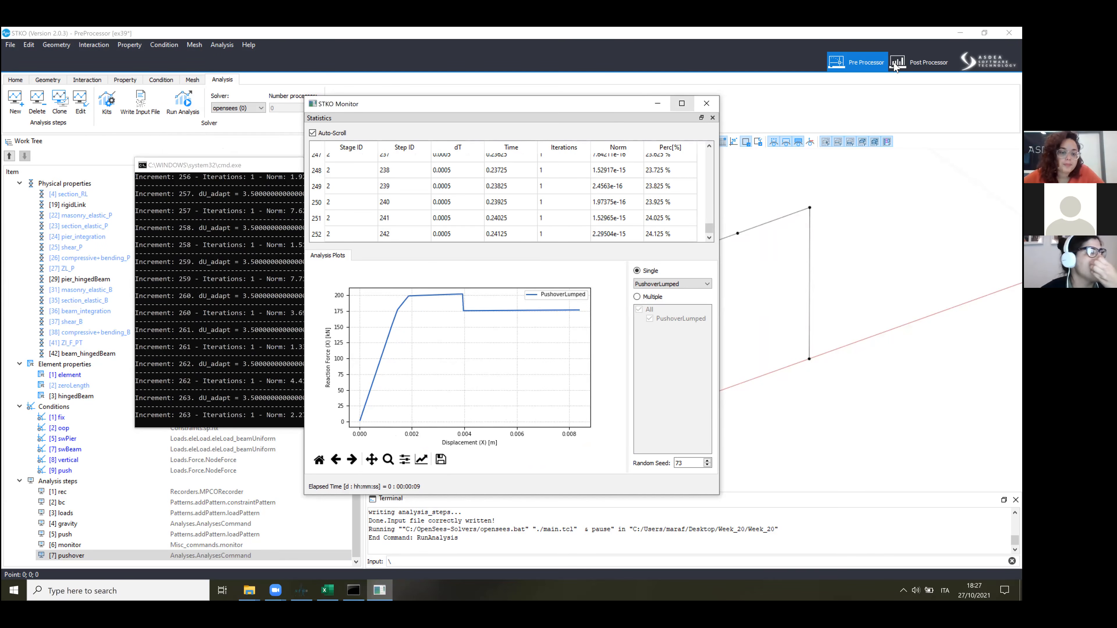
Switch to the post processor, start a new empty session, and bring the STKO Monitor forward to check the pushover curve.
left_click(920, 62)
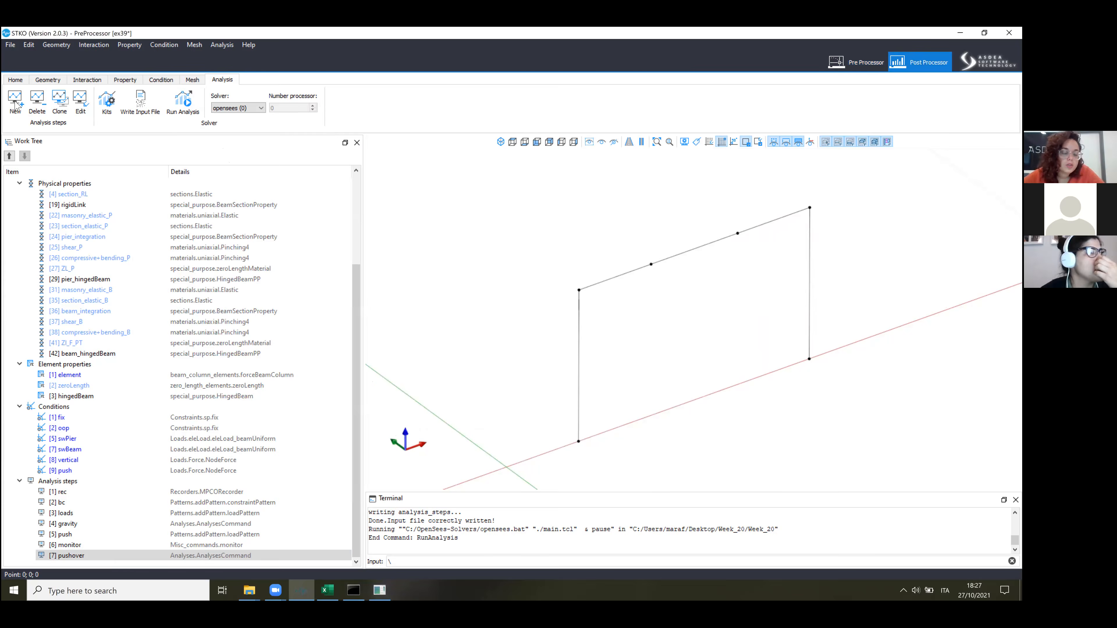
left_click(14, 102)
left_click(511, 321)
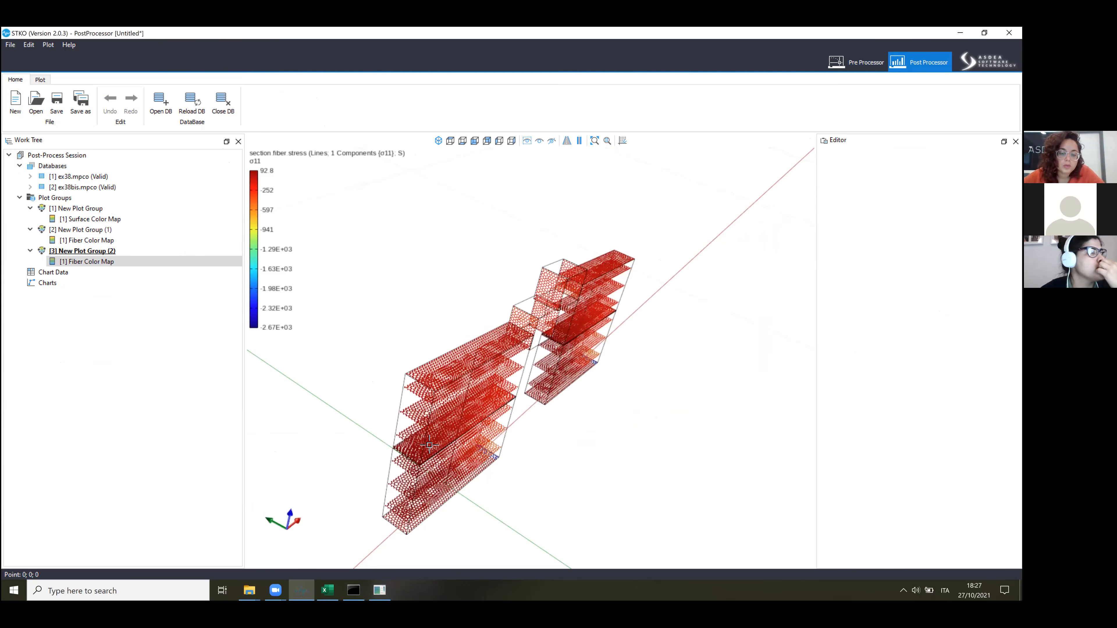
left_click(374, 589)
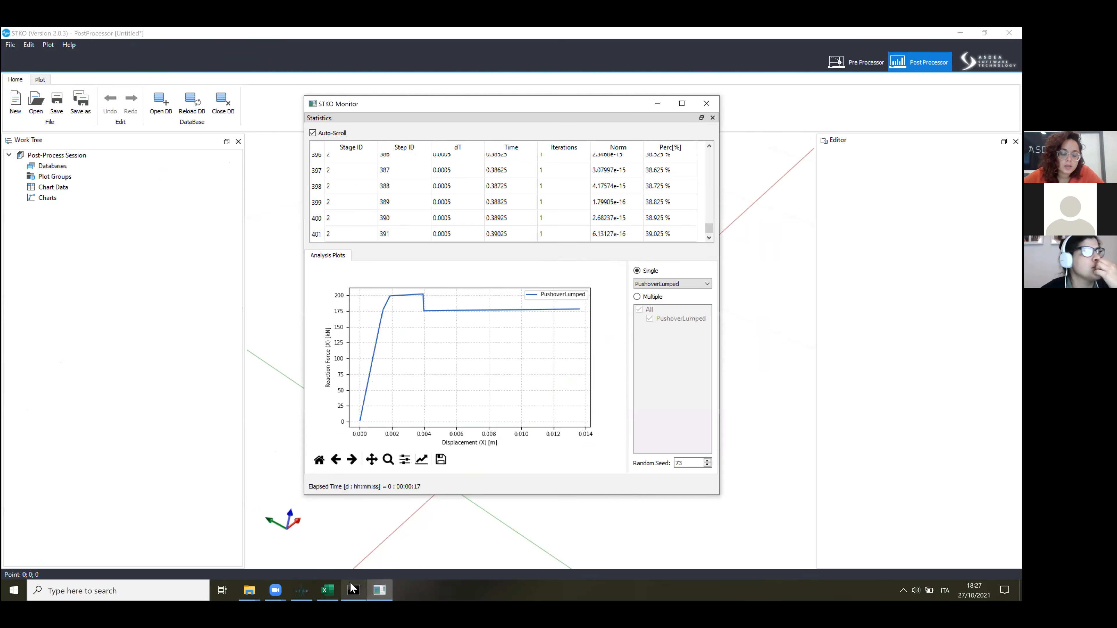
mouse_move(294, 583)
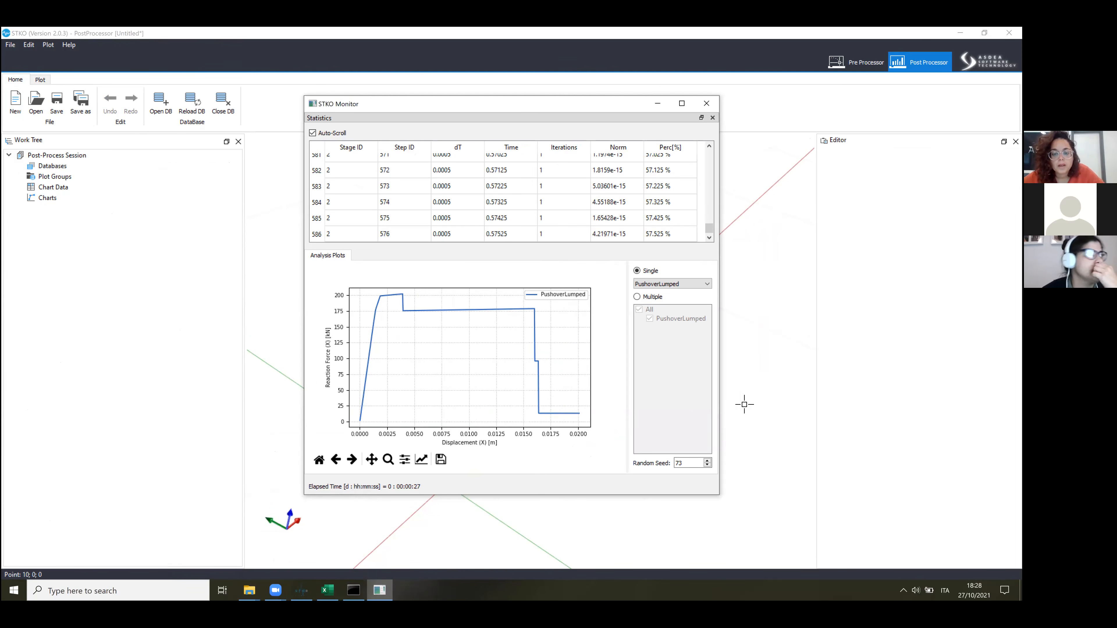
Interrupt the running OpenSees analysis in the command console and close the console.
left_click(363, 583)
left_click(384, 322)
key("ctrl+c")
key("ctrl+c")
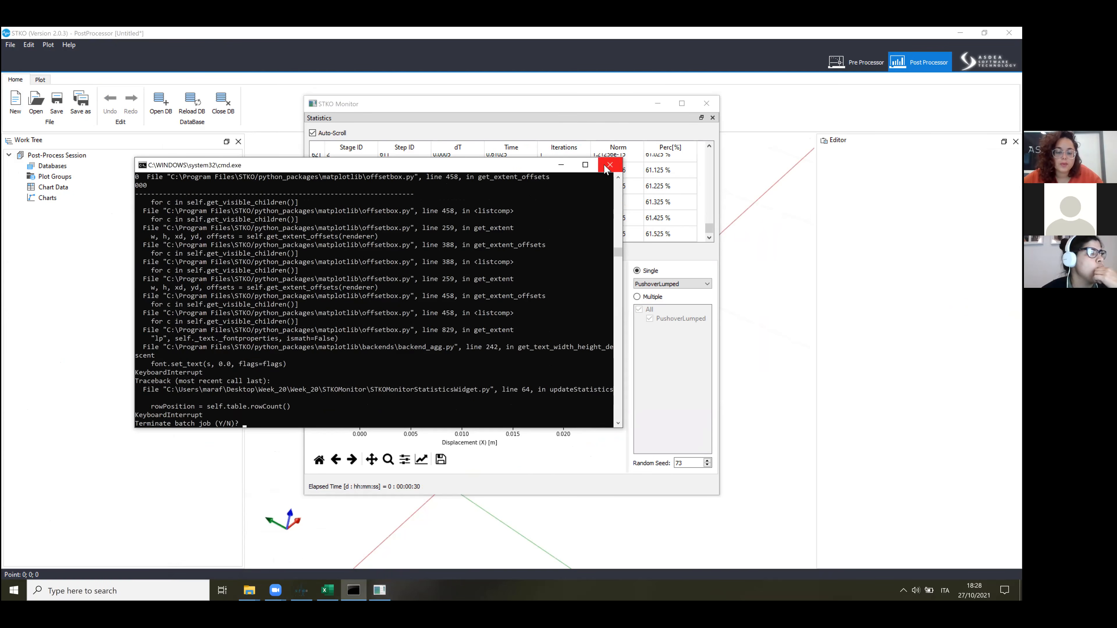
left_click(610, 165)
left_click(37, 102)
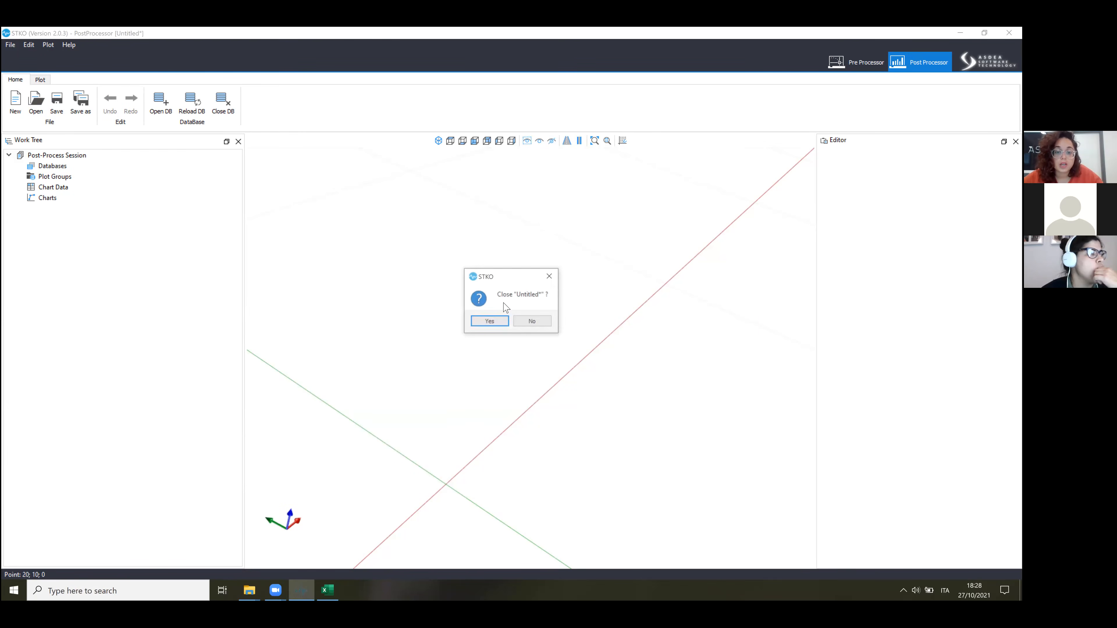
left_click(497, 324)
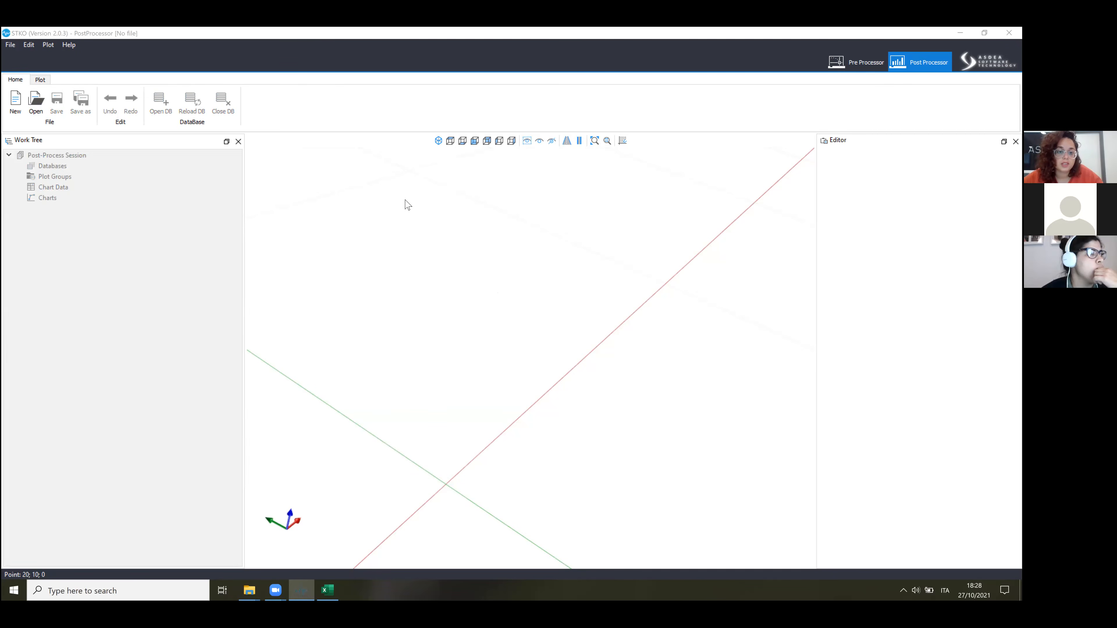
double_click(350, 233)
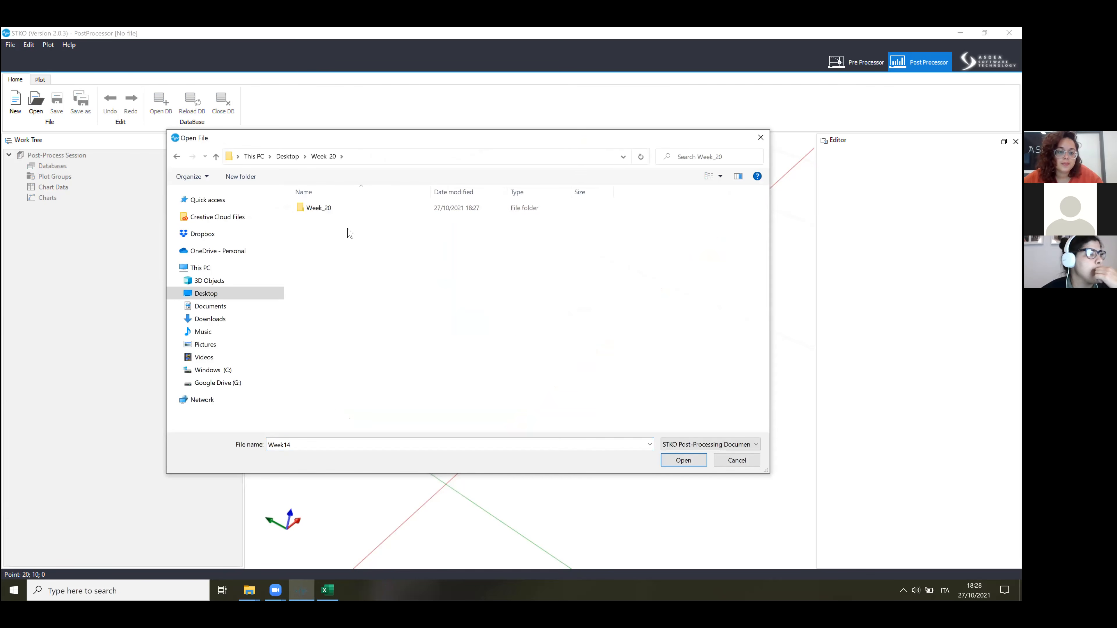
double_click(342, 211)
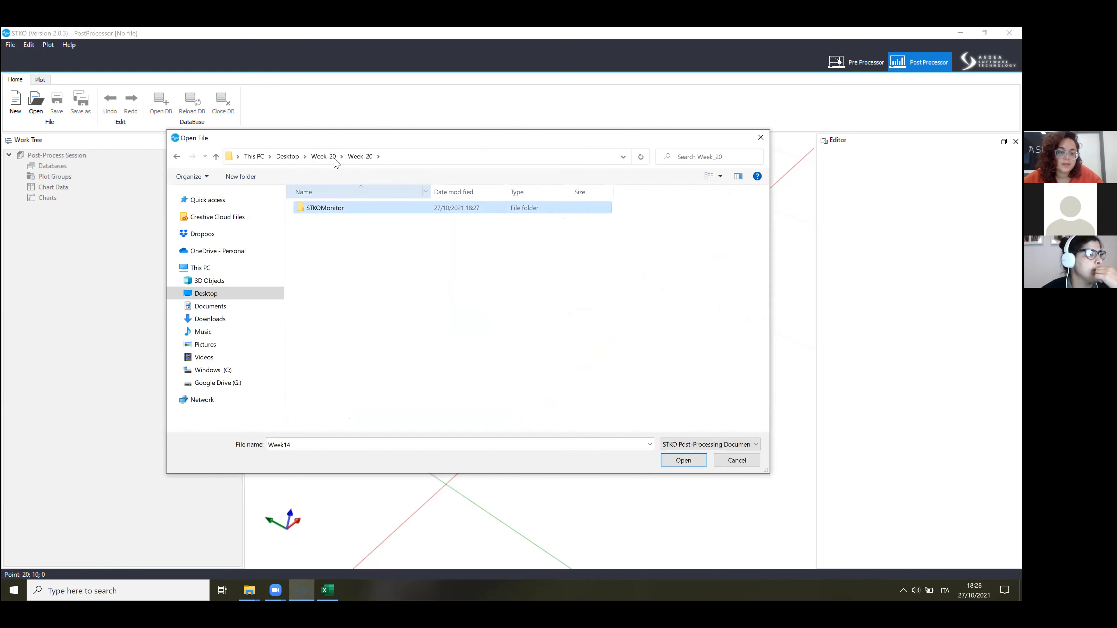
key("Escape")
Load the ex39.mpco results database and turn the displacement plot to an oblique view.
left_click(161, 102)
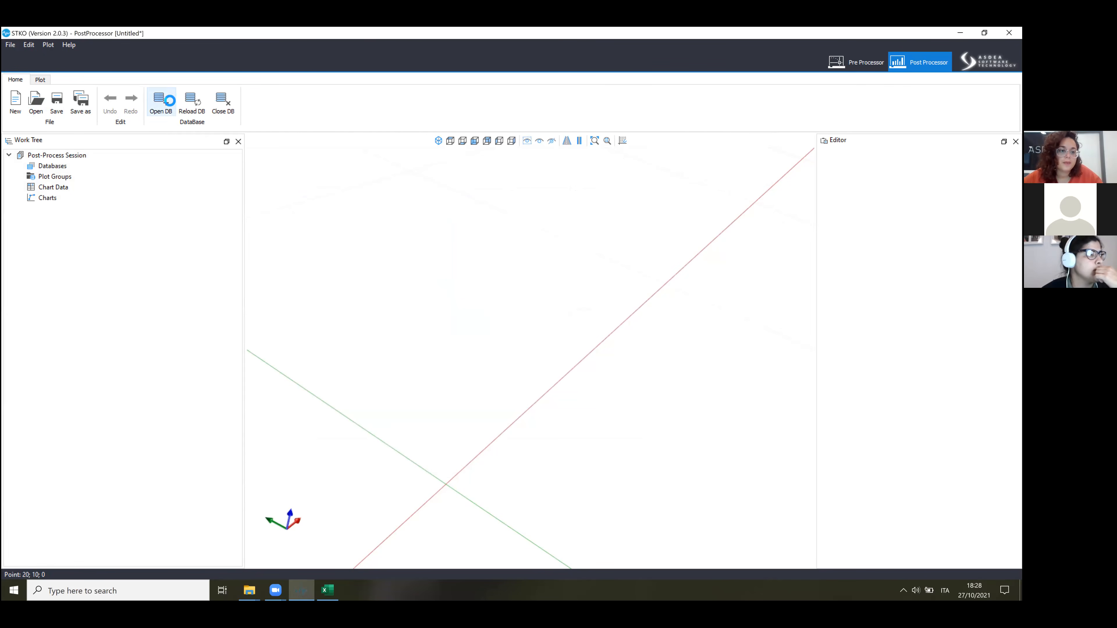
double_click(326, 241)
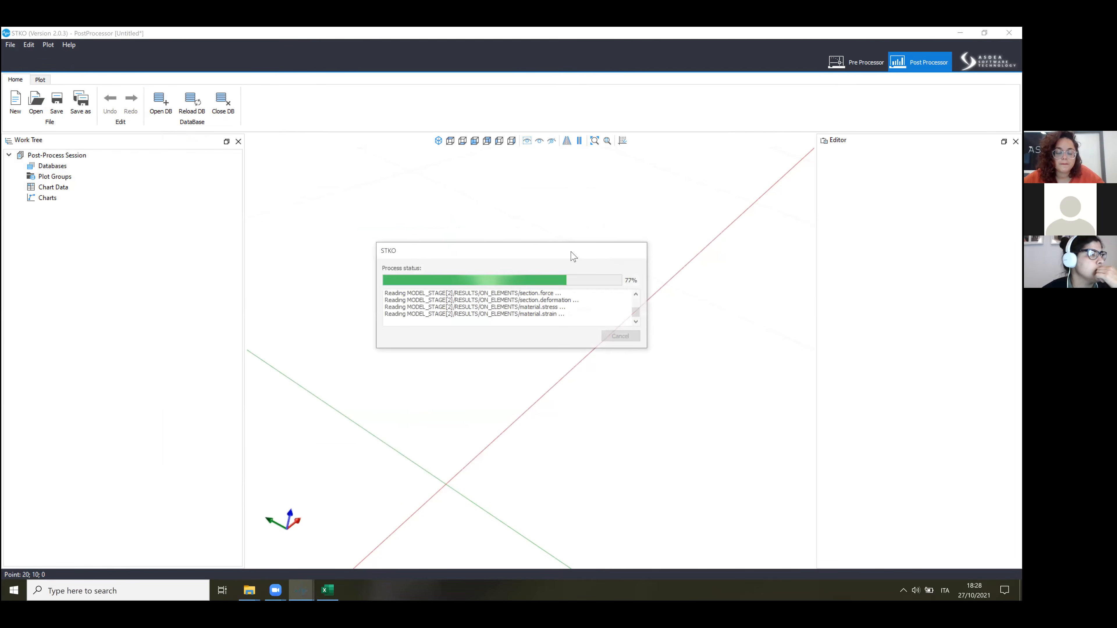
left_click_drag(510, 378, 563, 393)
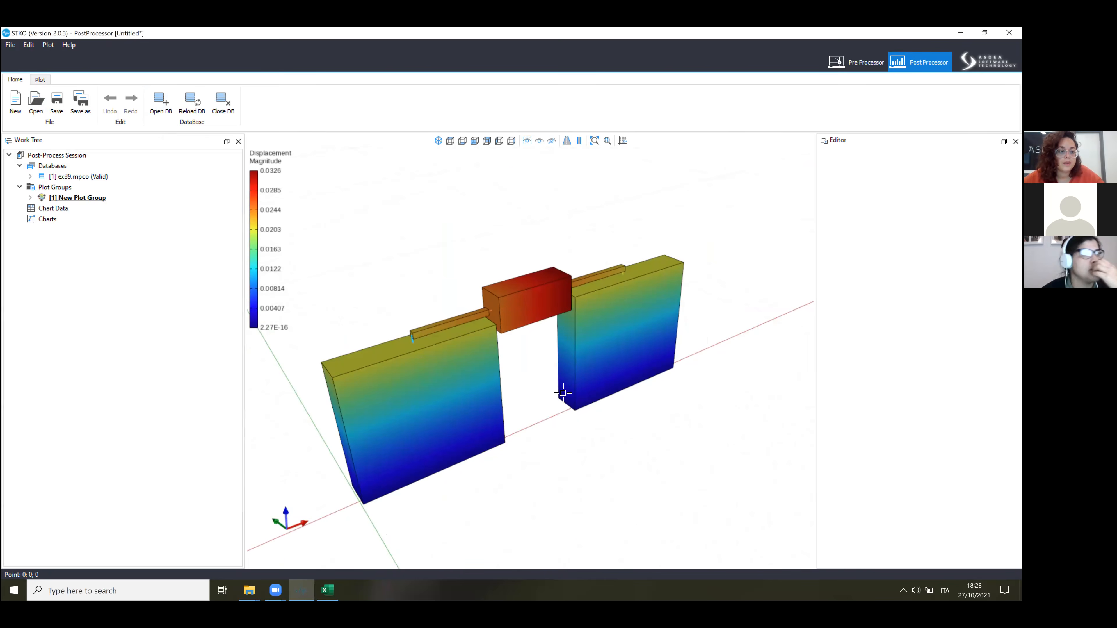
Set the deformation scale of the displacement Surface Color Map to 10.
left_click(30, 198)
left_click(90, 208)
left_click(896, 286)
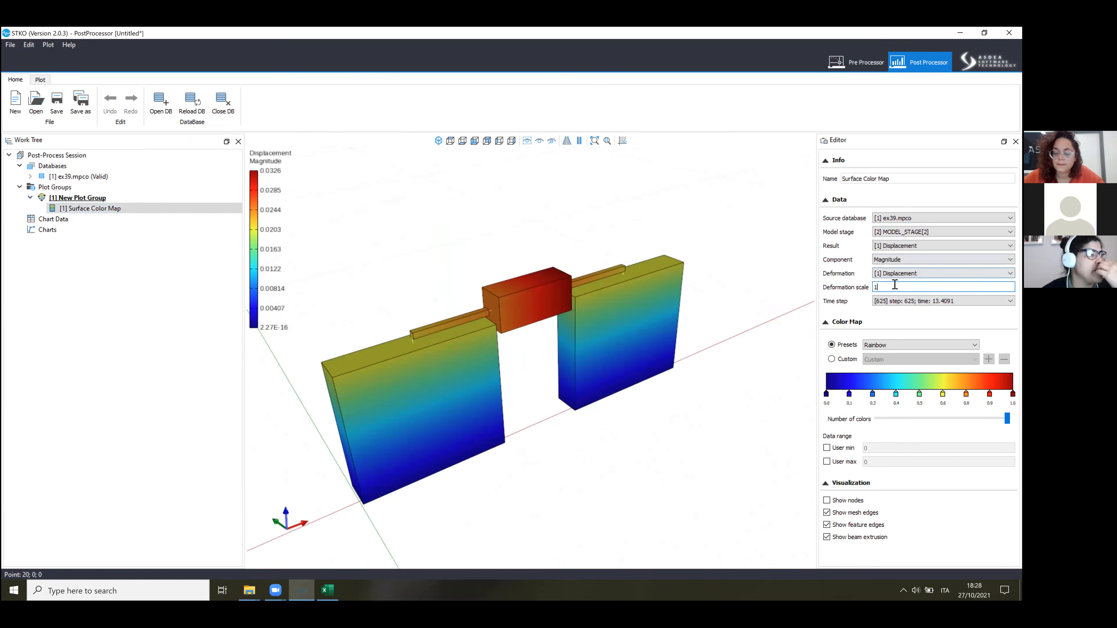
type("00")
key("BackSpace")
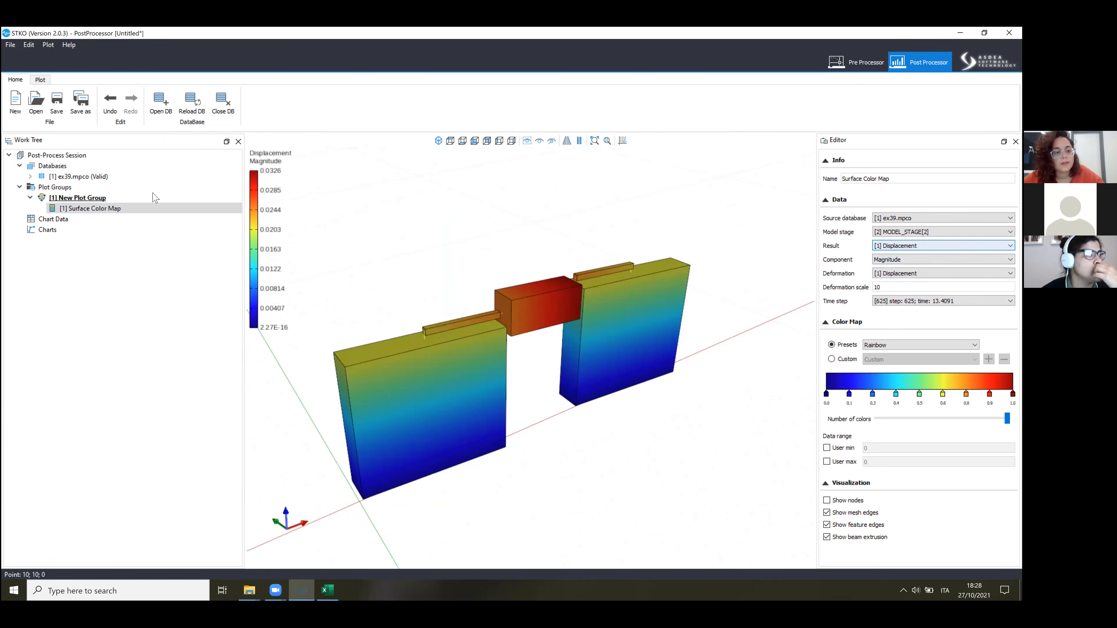
Examine the plot group's animation frames and the deformed shape where the spandrel meets the two piers.
left_click(102, 198)
mouse_move(1007, 232)
left_mouse_down()
mouse_move(830, 232)
mouse_move(1011, 235)
left_mouse_up()
middle_click_drag(500, 345, 596, 254)
scroll(514, 306, "up", 5)
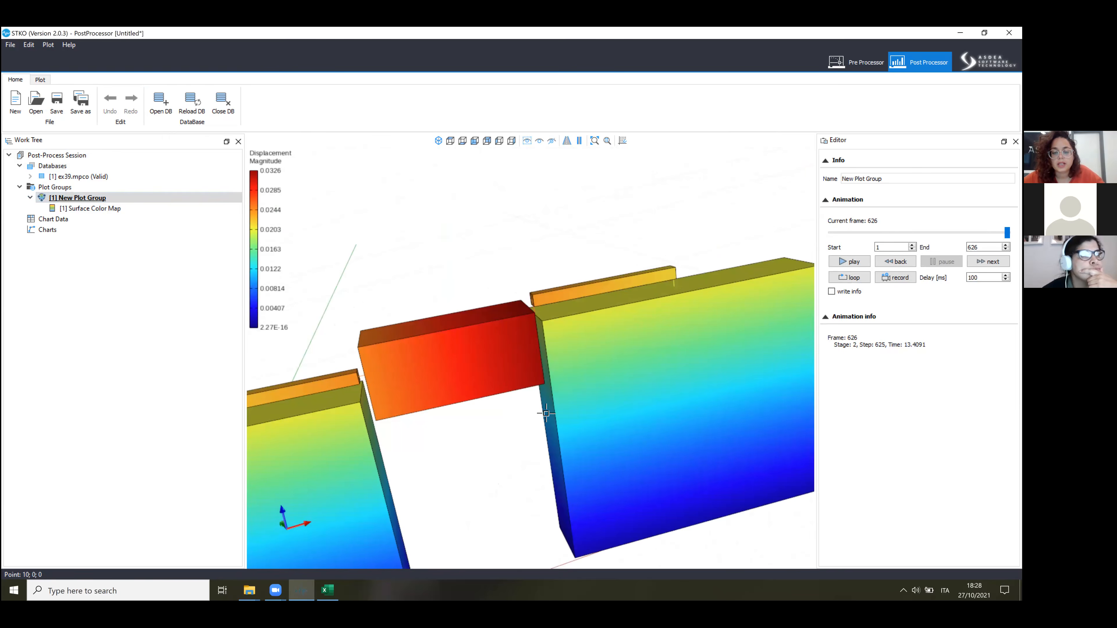
scroll(515, 388, "down", 5)
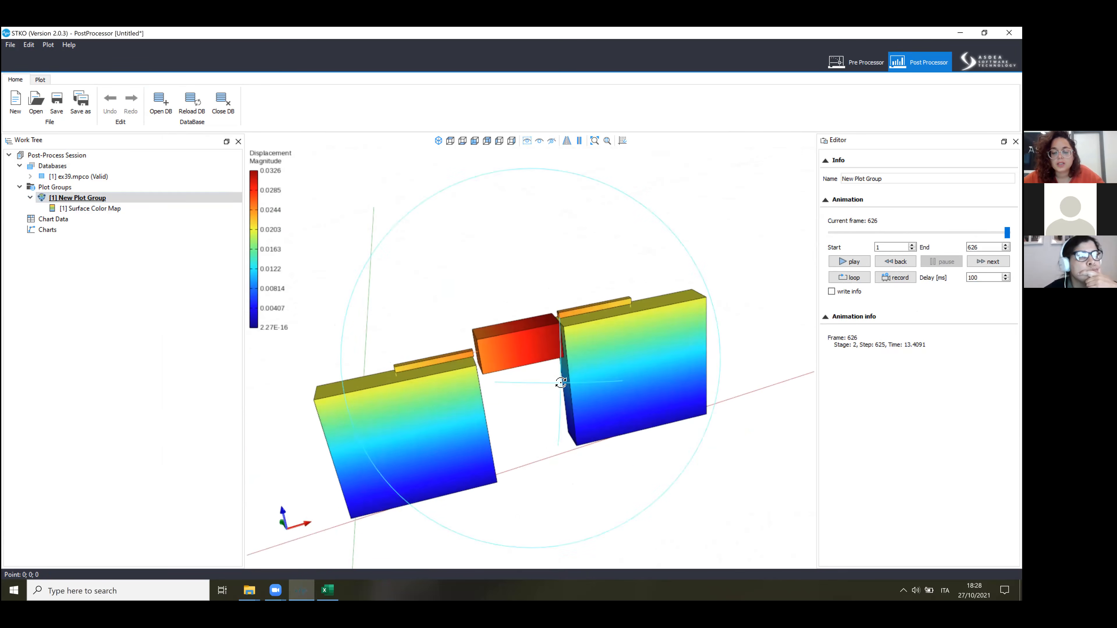
middle_click_drag(558, 379, 557, 368)
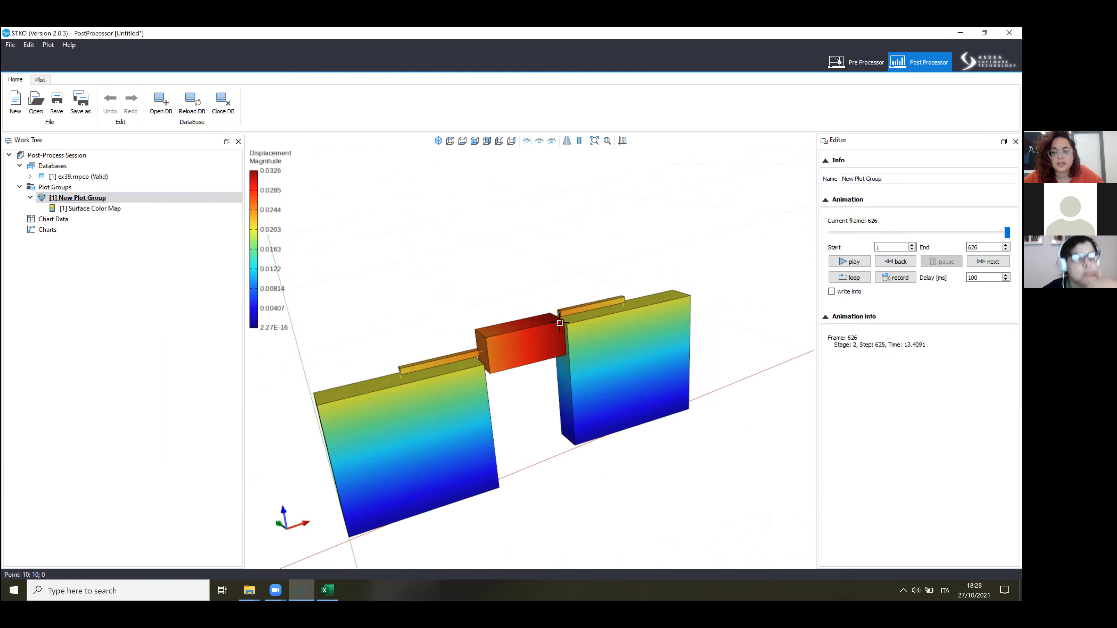
mouse_move(1007, 233)
left_mouse_down()
mouse_move(822, 233)
mouse_move(1009, 234)
left_mouse_up()
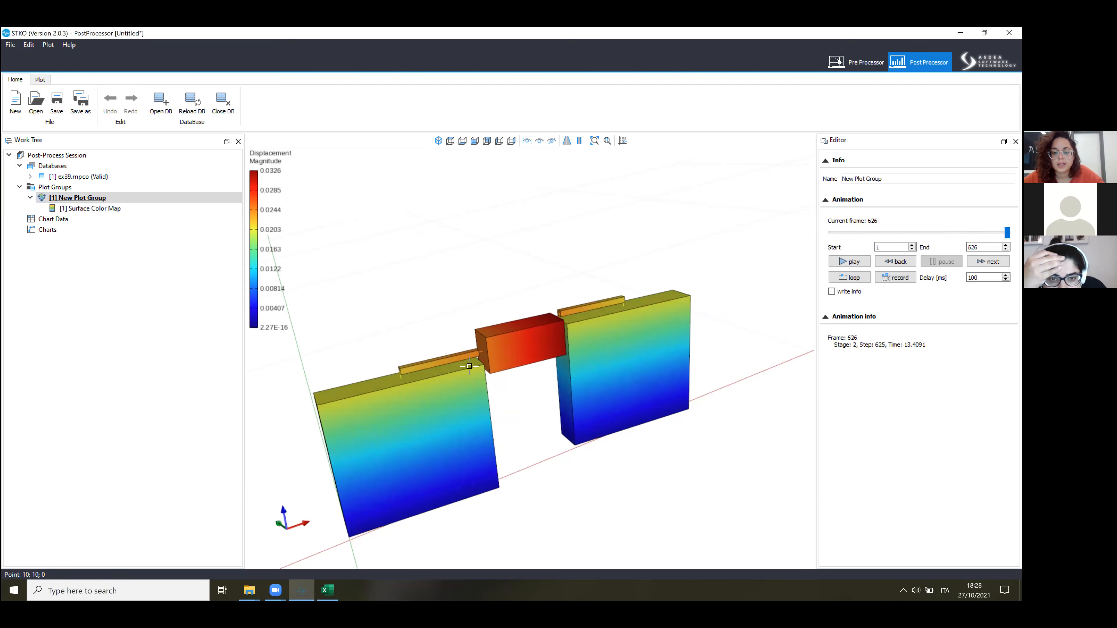
scroll(552, 312, "up", 3)
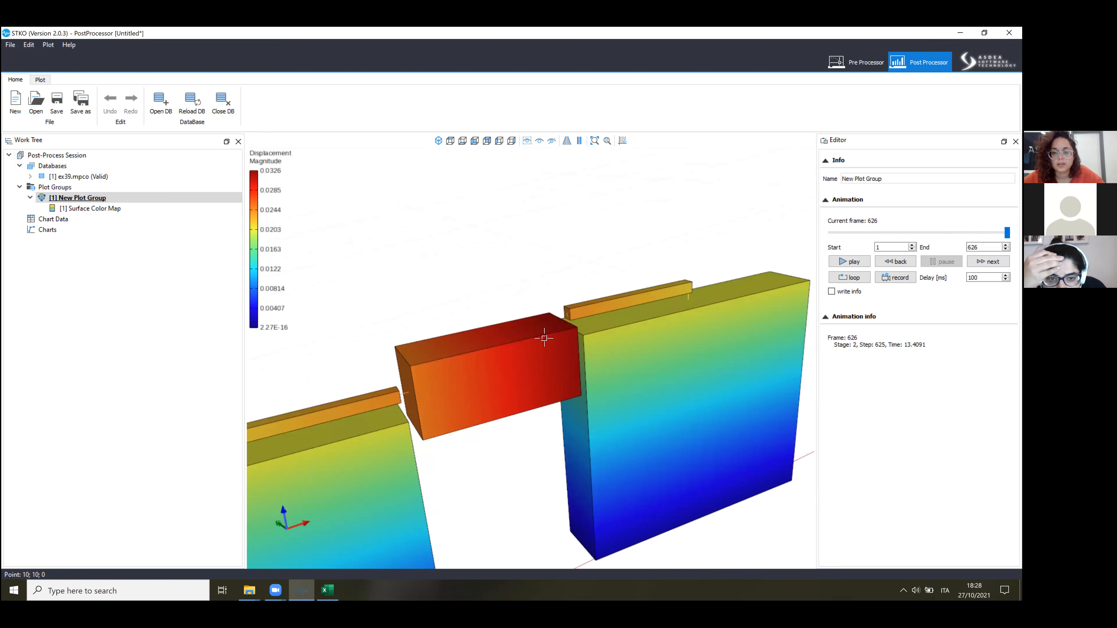
scroll(604, 280, "down", 3)
middle_click_drag(621, 321, 580, 353)
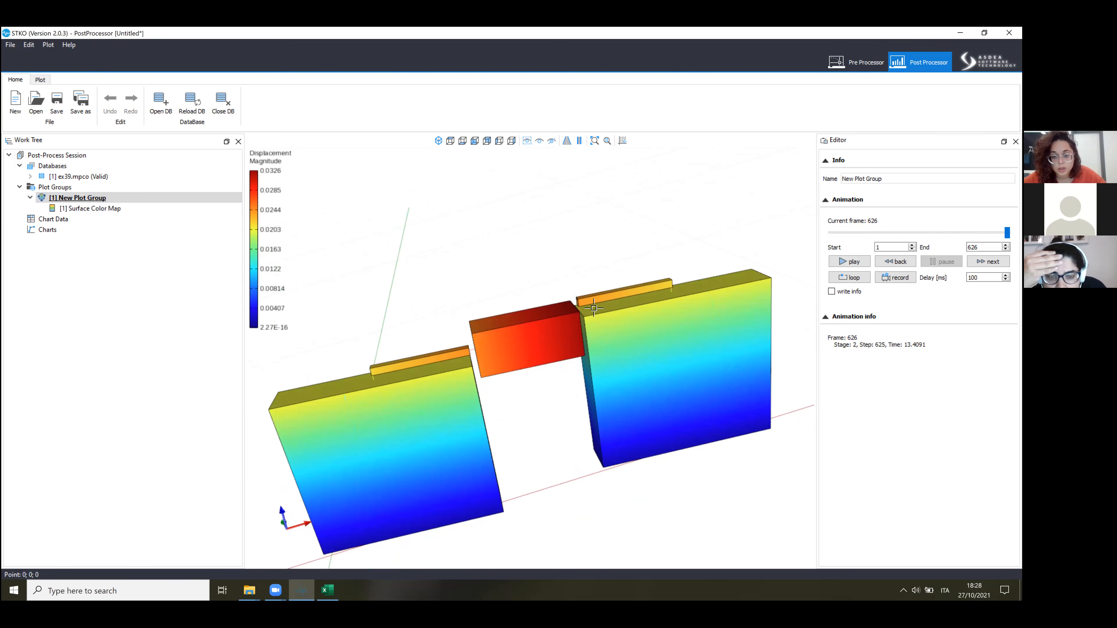
middle_click_drag(522, 409, 567, 396)
middle_click_drag(414, 308, 569, 201)
Return to the preprocessor and save the ex39 model.
left_click(875, 59)
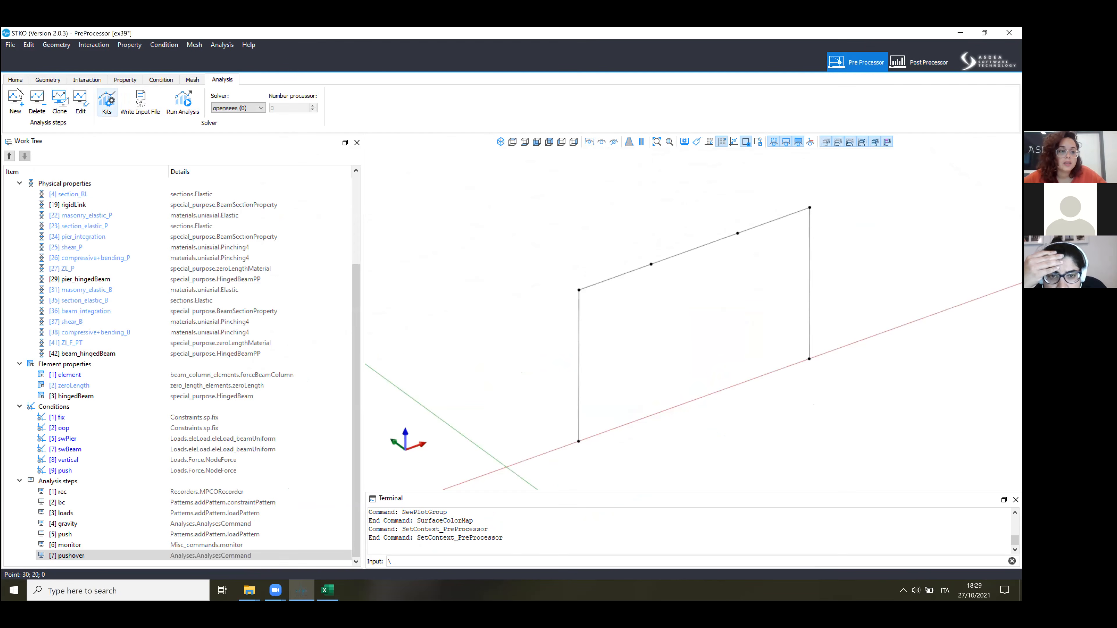
left_click(15, 80)
left_click(56, 101)
Open the wall.scd model and show the masonry wall in front view.
left_click(35, 101)
left_click(490, 320)
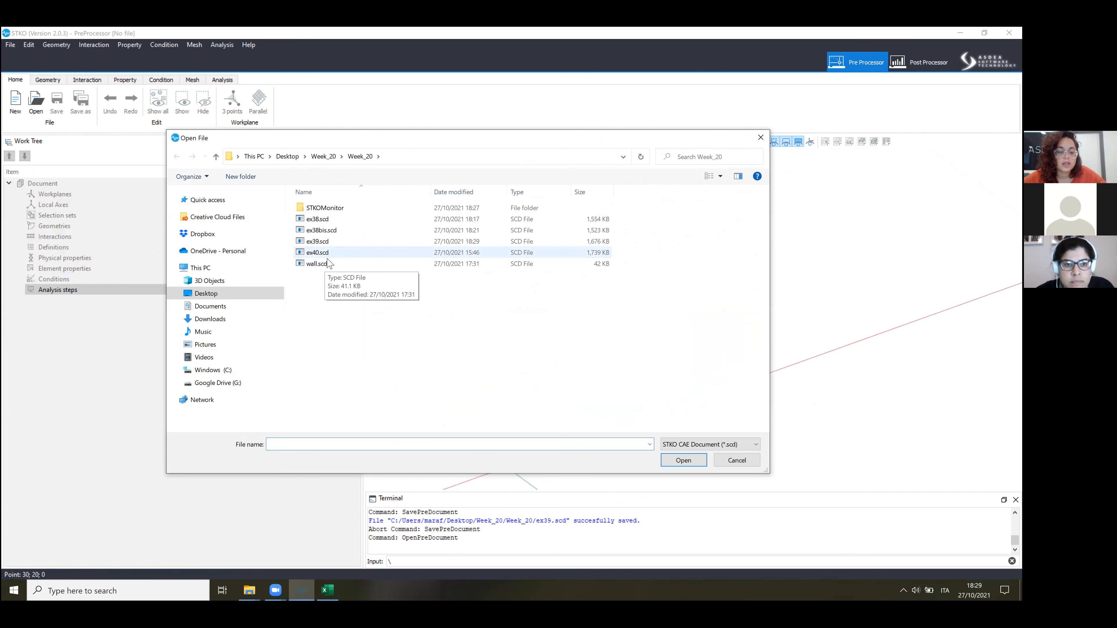
double_click(317, 263)
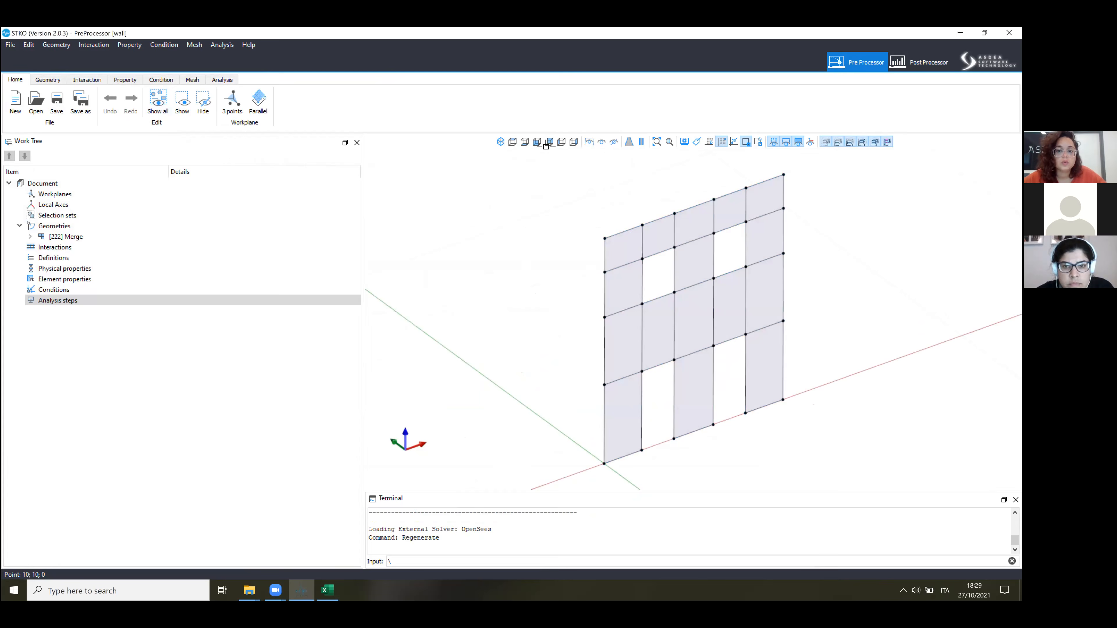
left_click(536, 145)
scroll(548, 272, "down", 3)
scroll(701, 168, "up", 3)
middle_click_drag(656, 246, 626, 287)
middle_click_drag(790, 312, 739, 292)
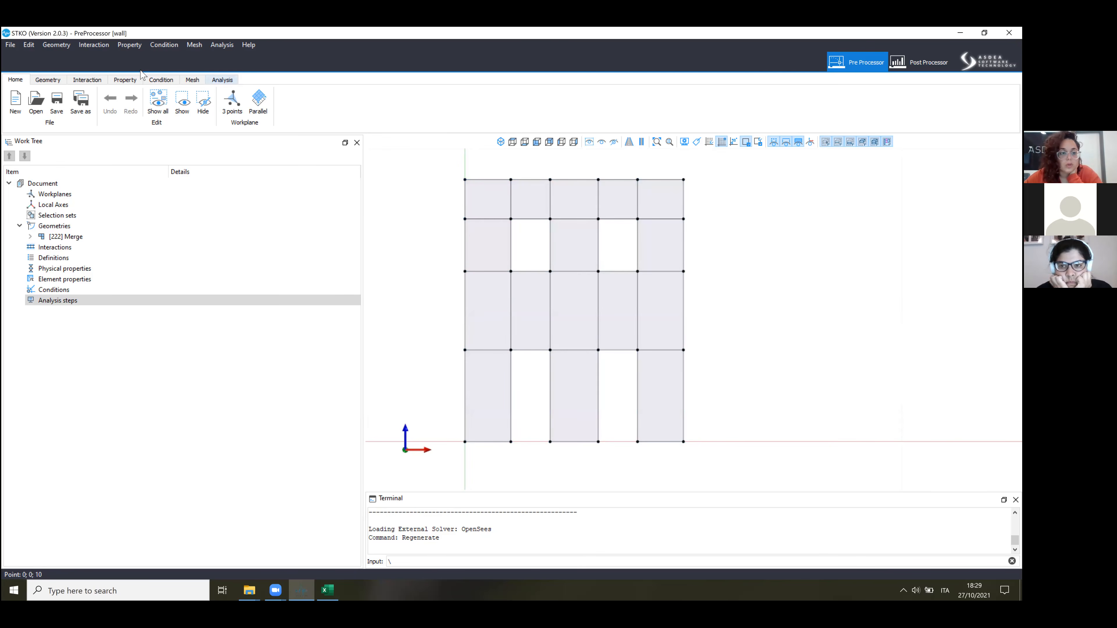
Draw a horizontal line across the full wall width at mid-height of the band between the lower and upper openings.
left_click(48, 80)
left_click(636, 100)
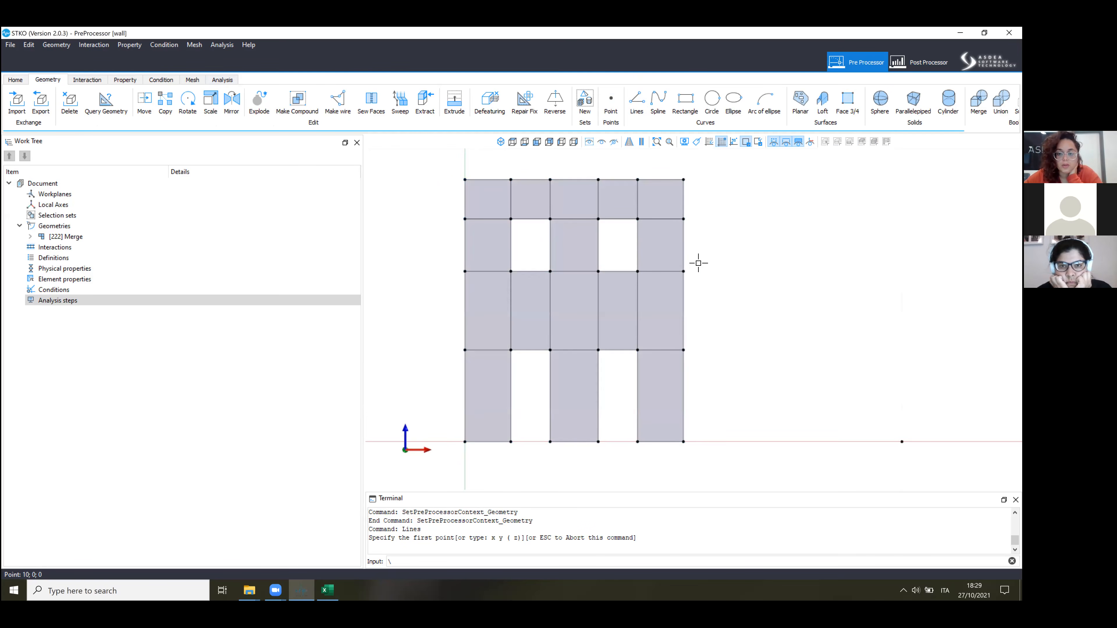
left_click(684, 311)
left_click(465, 311)
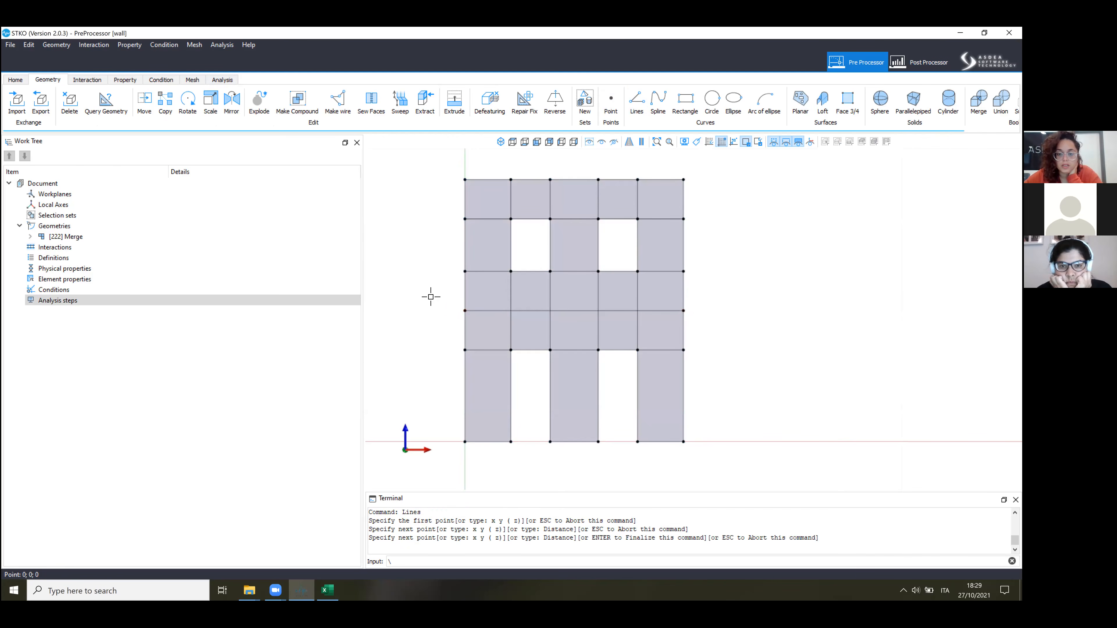
key("Return")
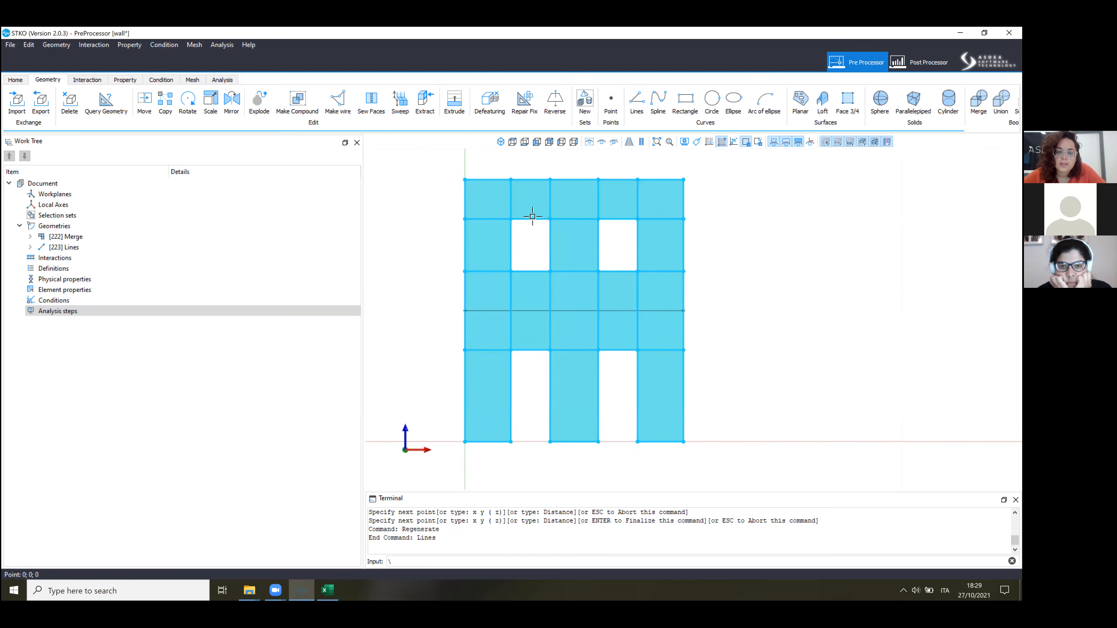
Open ex40.scd, discarding the changes to the wall model, and display its equivalent frame coloured by physical property.
left_click(15, 80)
left_click(36, 103)
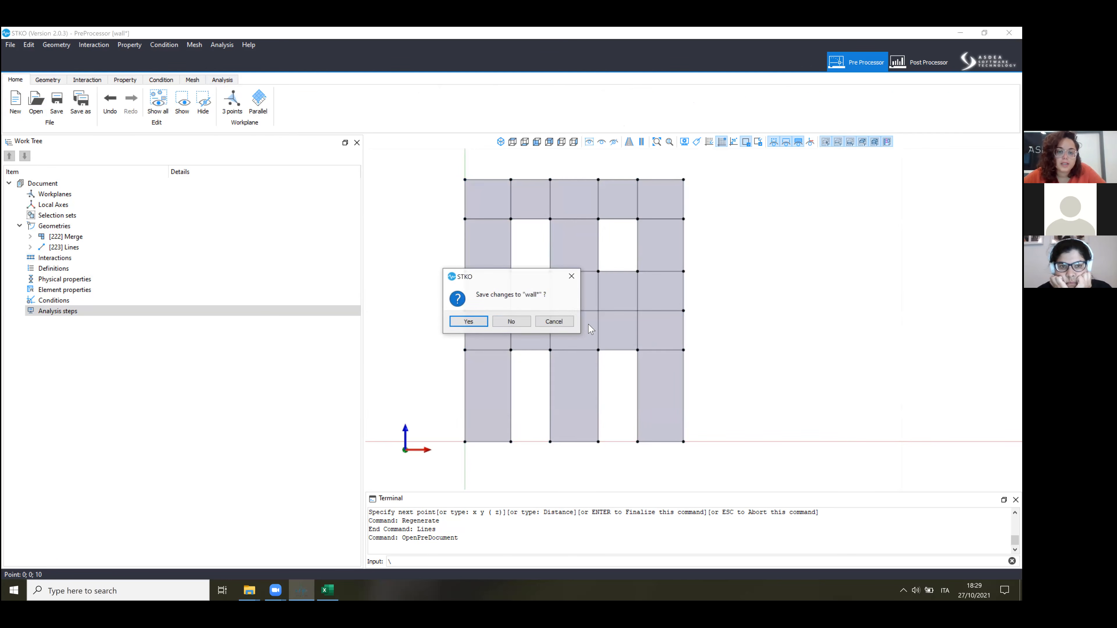
left_click(522, 321)
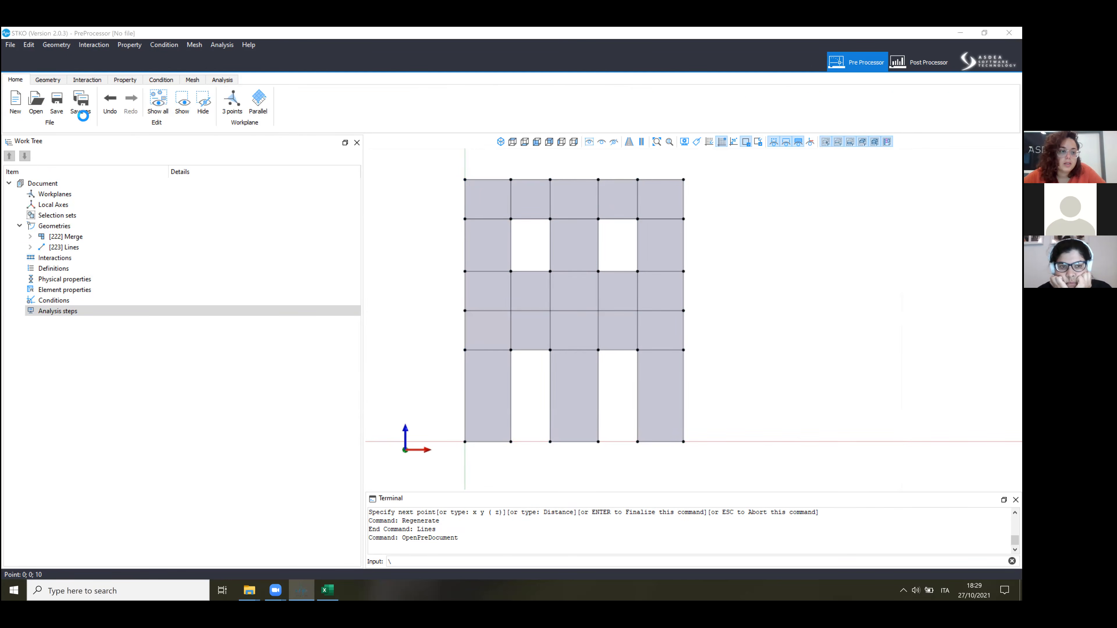
double_click(318, 252)
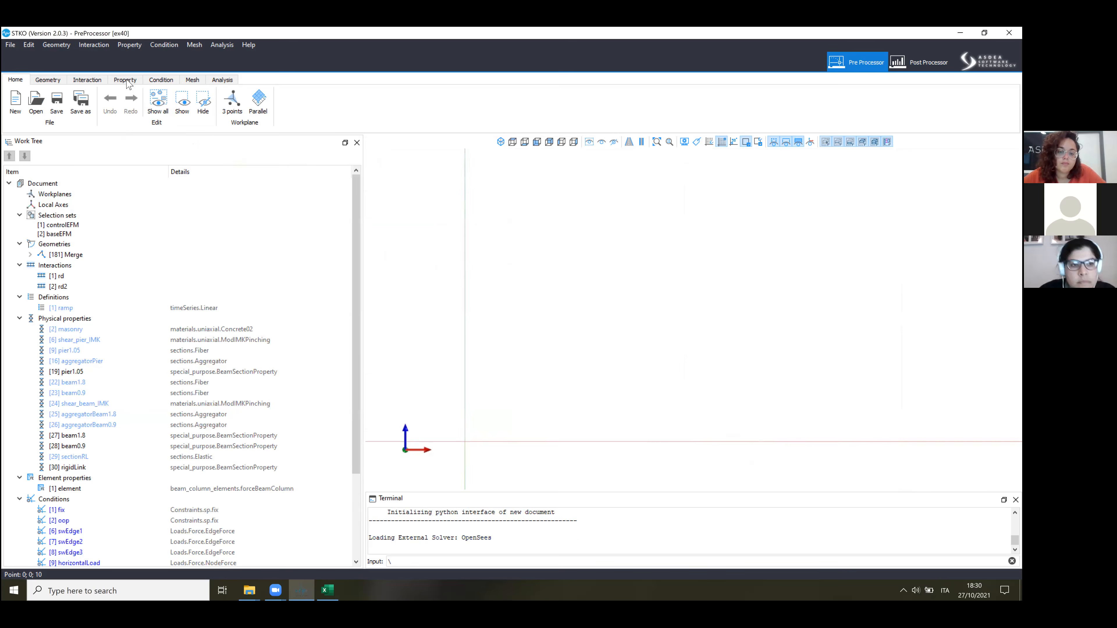
left_click(126, 80)
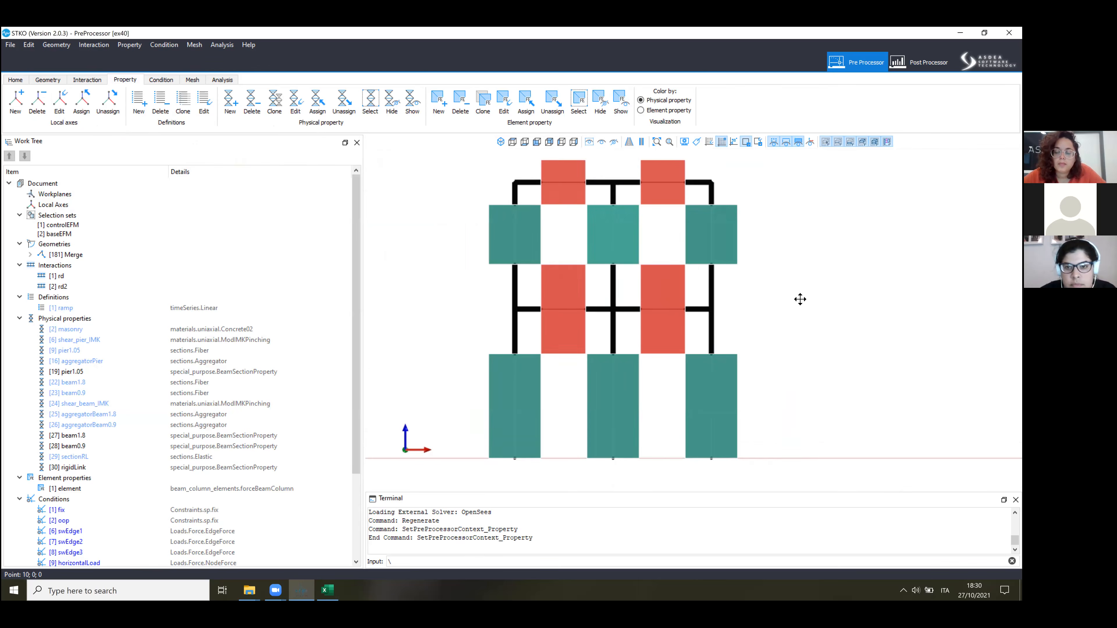
left_click(674, 284)
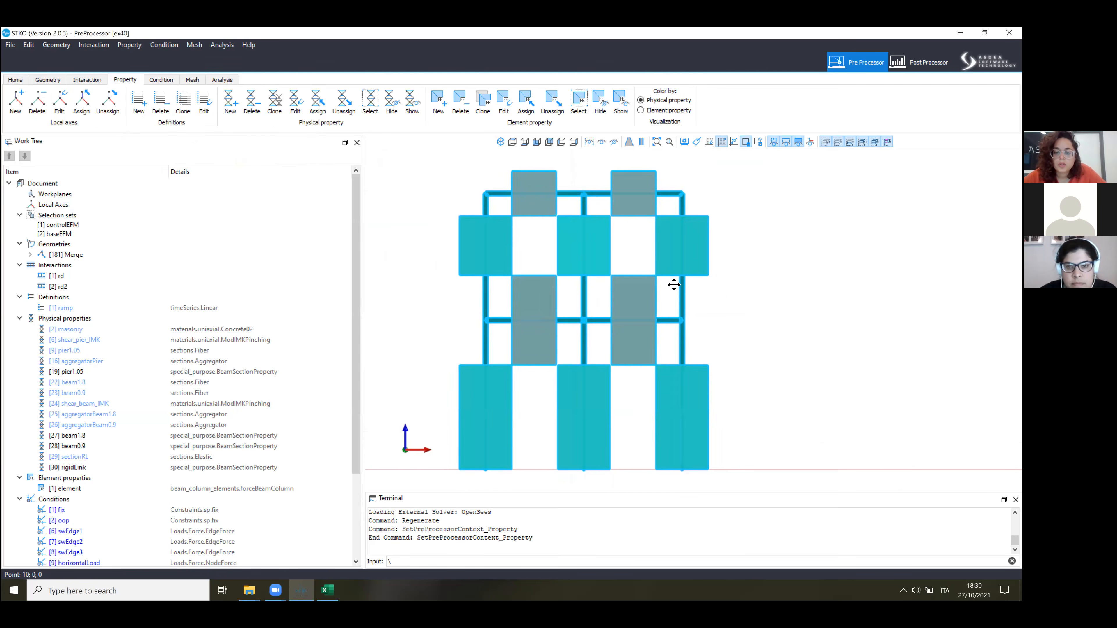
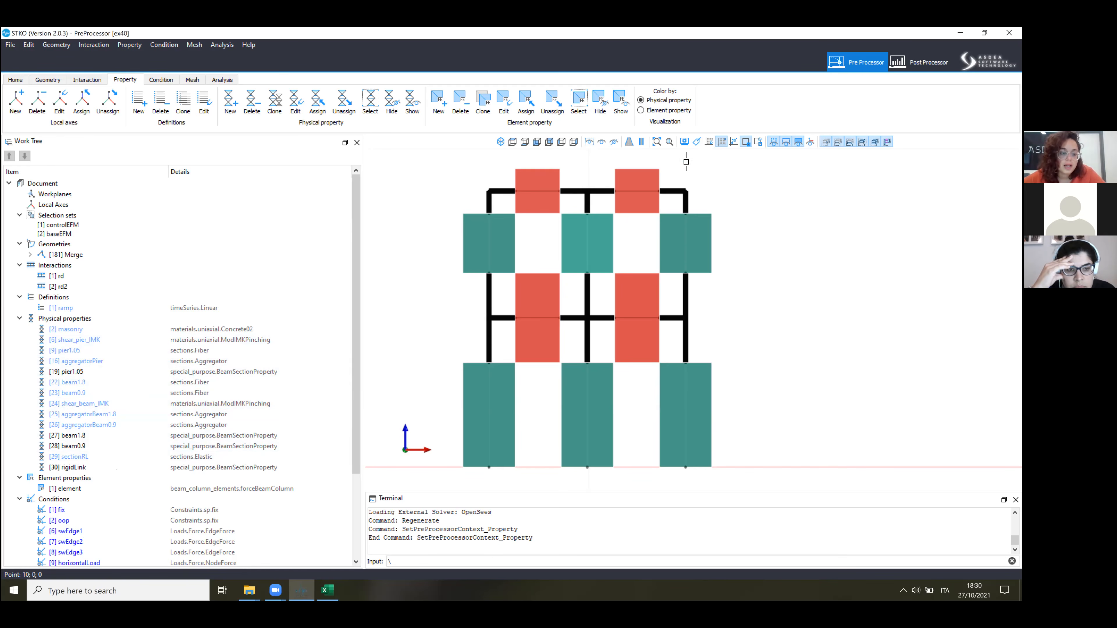
Show the plain line geometry of the equivalent frame at a slight 3D angle.
scroll(250, 295, "down", 3)
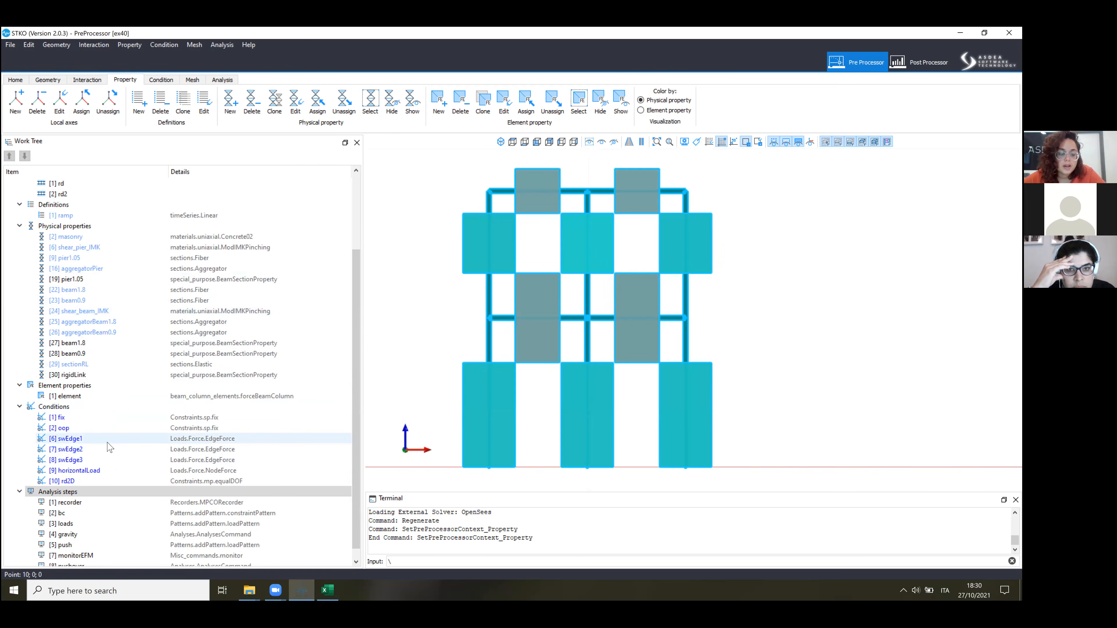
left_click(121, 481)
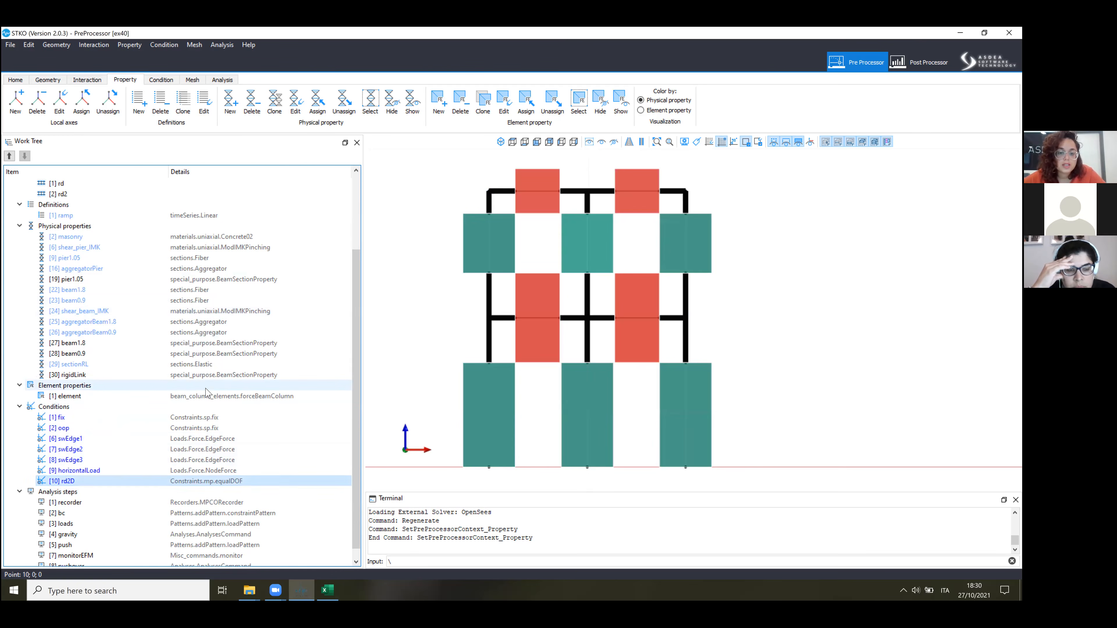
scroll(211, 391, "up", 2)
left_click(60, 79)
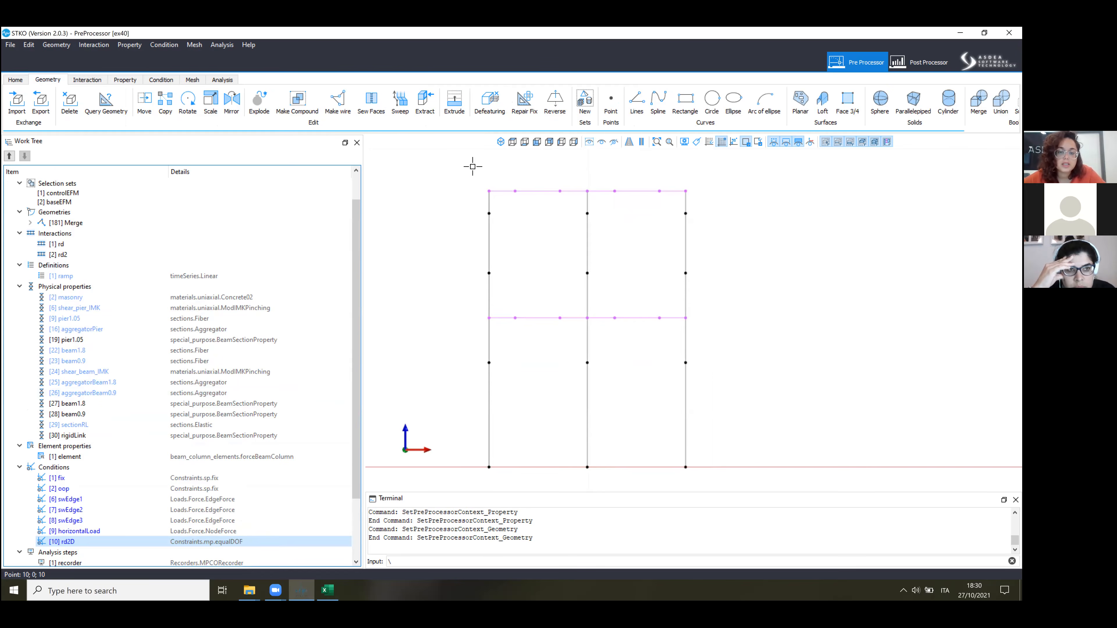
middle_click_drag(589, 236, 593, 249)
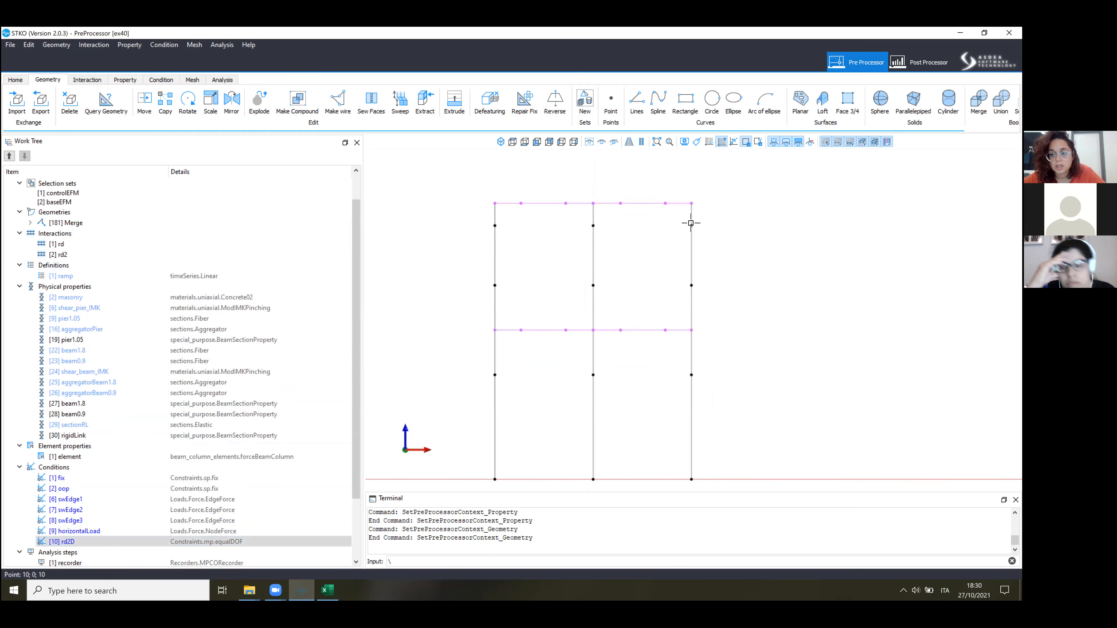
middle_click_drag(630, 341, 743, 340)
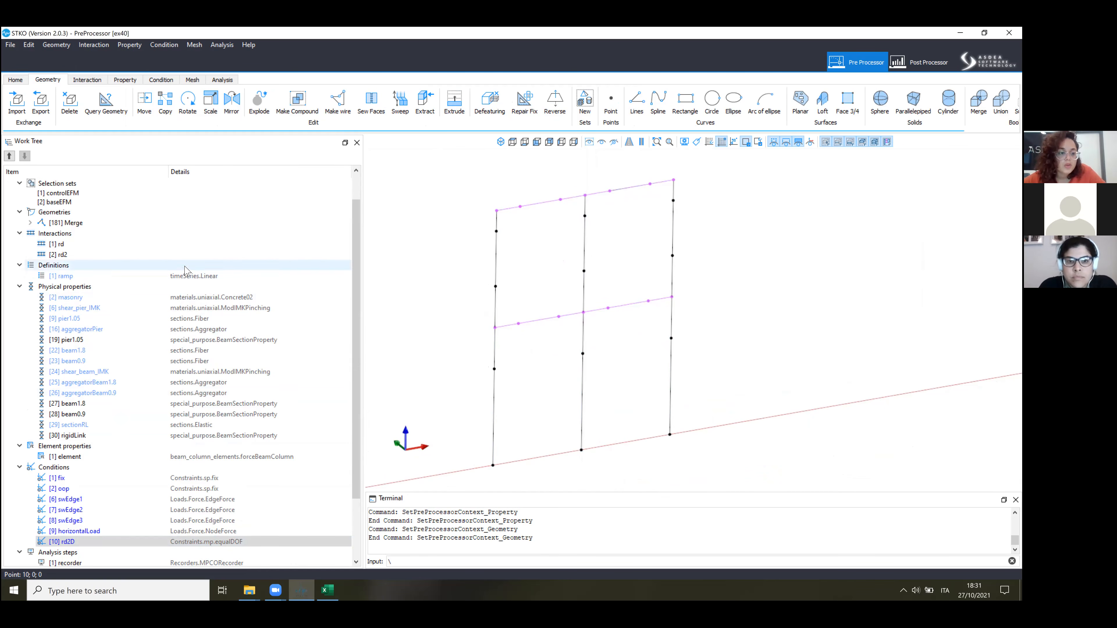
Review the rd2D equalDOF condition and the floor-level edges it is assigned to, and accept it as it is.
left_click(130, 245)
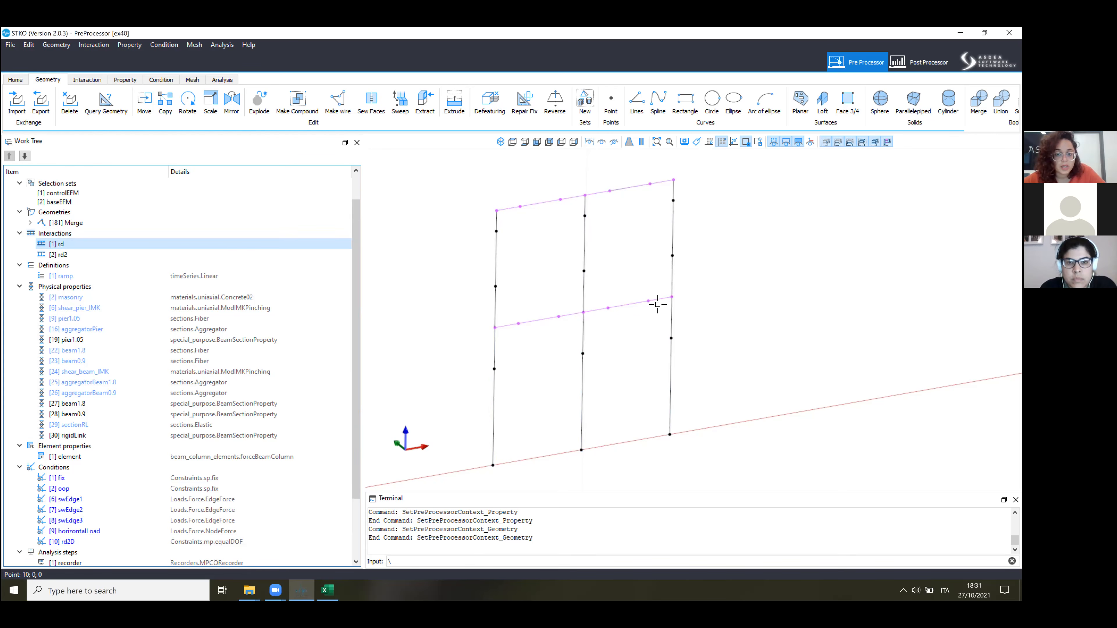
scroll(176, 355, "down", 1)
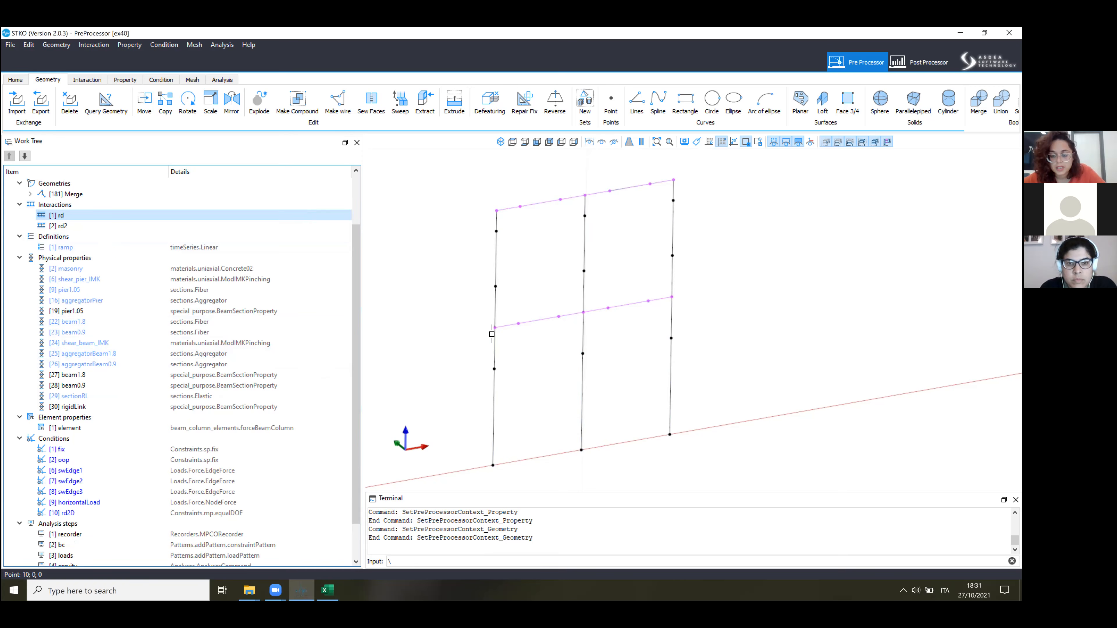
scroll(86, 436, "down", 1)
right_click(87, 470)
left_click(111, 504)
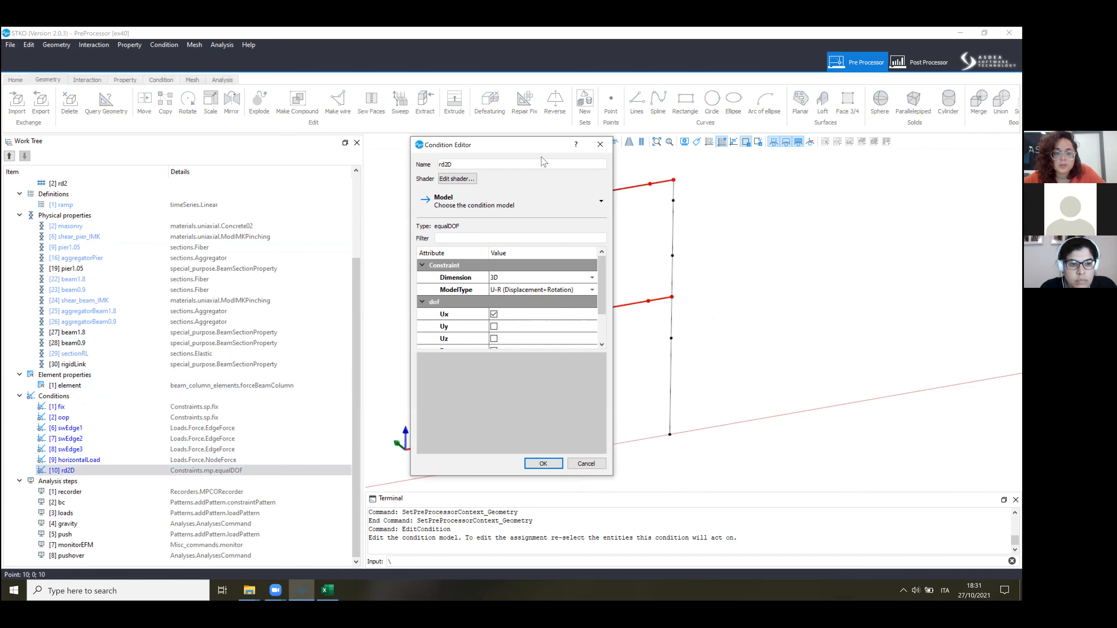
left_click_drag(530, 148, 256, 174)
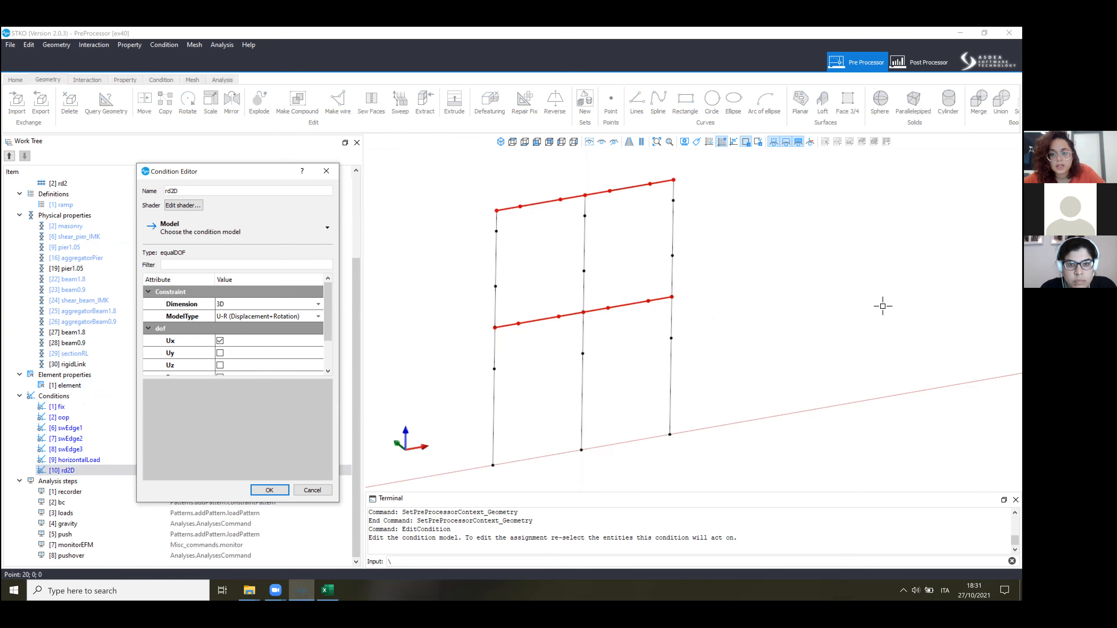
left_click(268, 494)
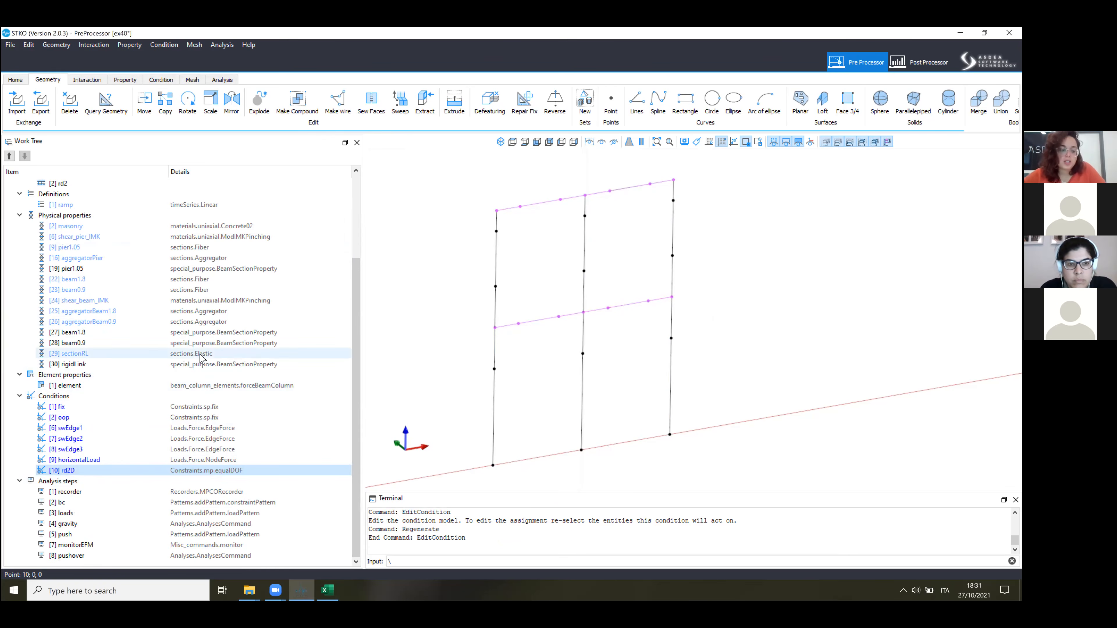
Display the frame's physical property sections in front view.
left_click(167, 81)
left_click(189, 80)
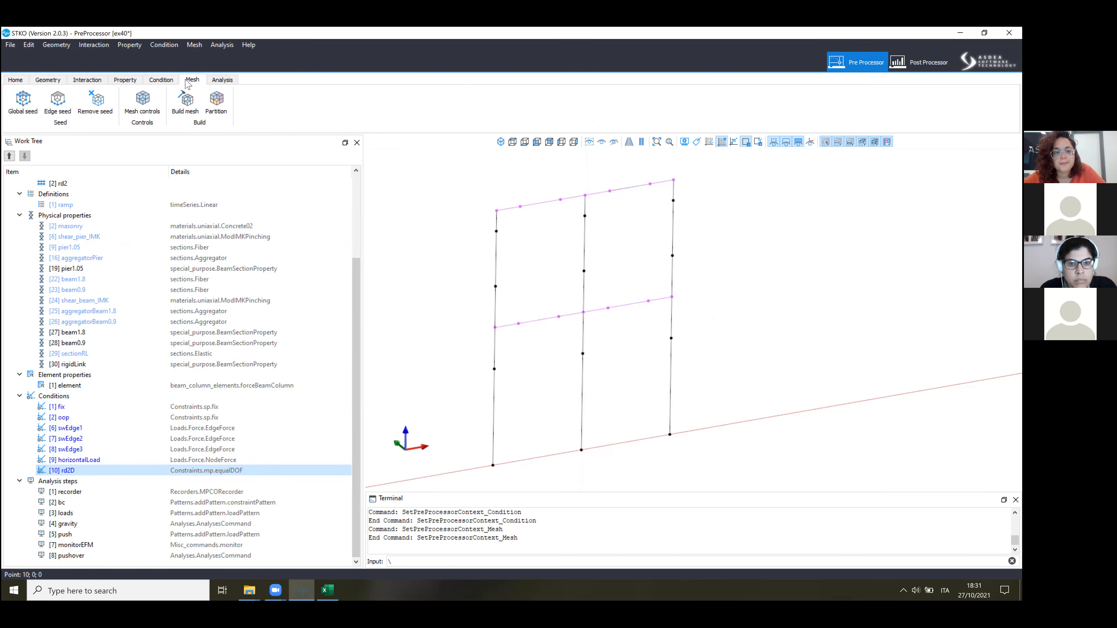
left_click(125, 79)
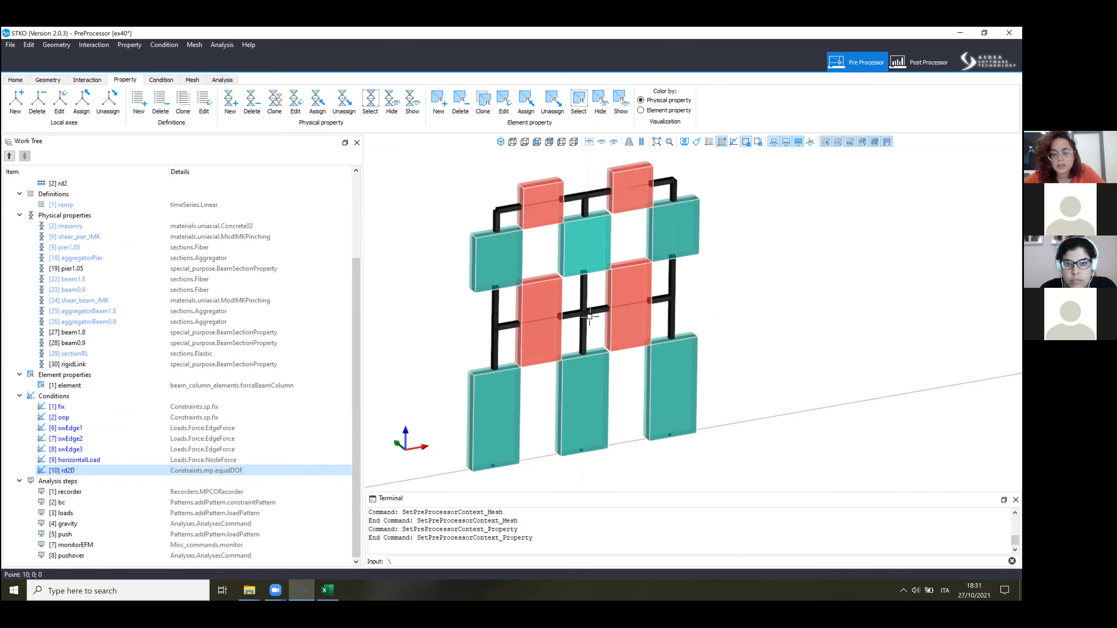
left_click(538, 142)
scroll(557, 280, "down", 8)
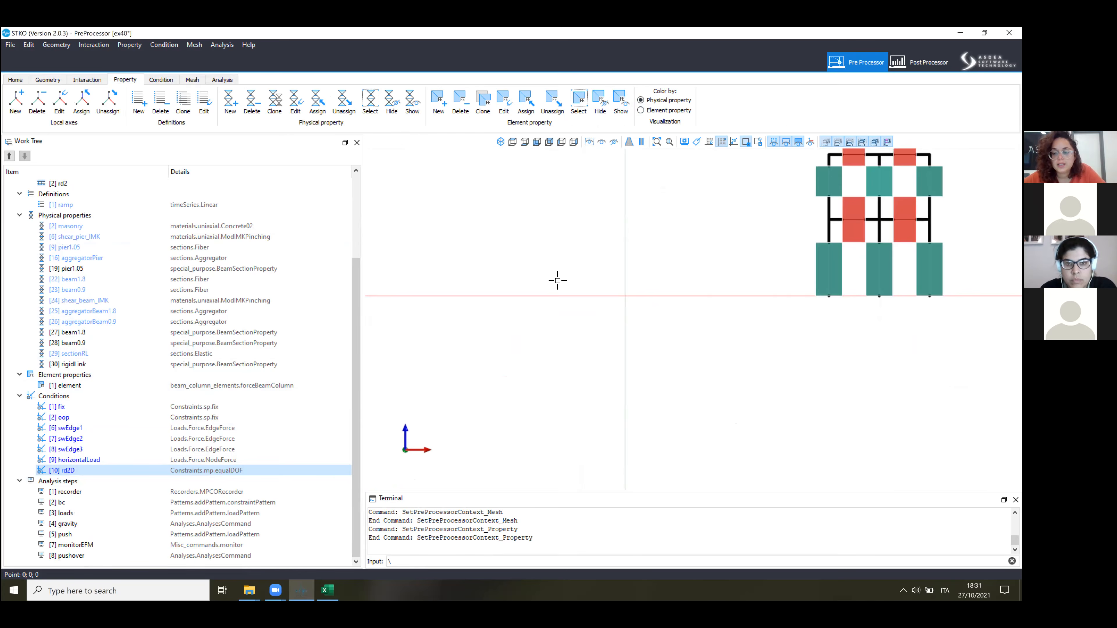
scroll(796, 231, "up", 3)
scroll(751, 262, "up", 3)
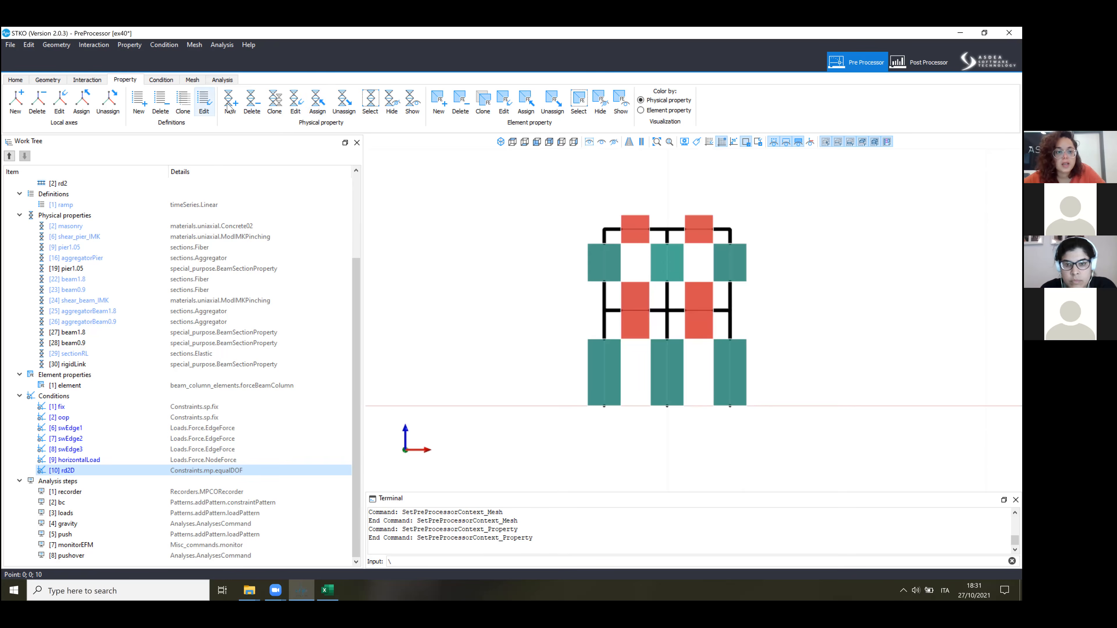
Run the ex40 analysis with the Week_20 folder as the output location.
left_click(222, 79)
left_click(195, 100)
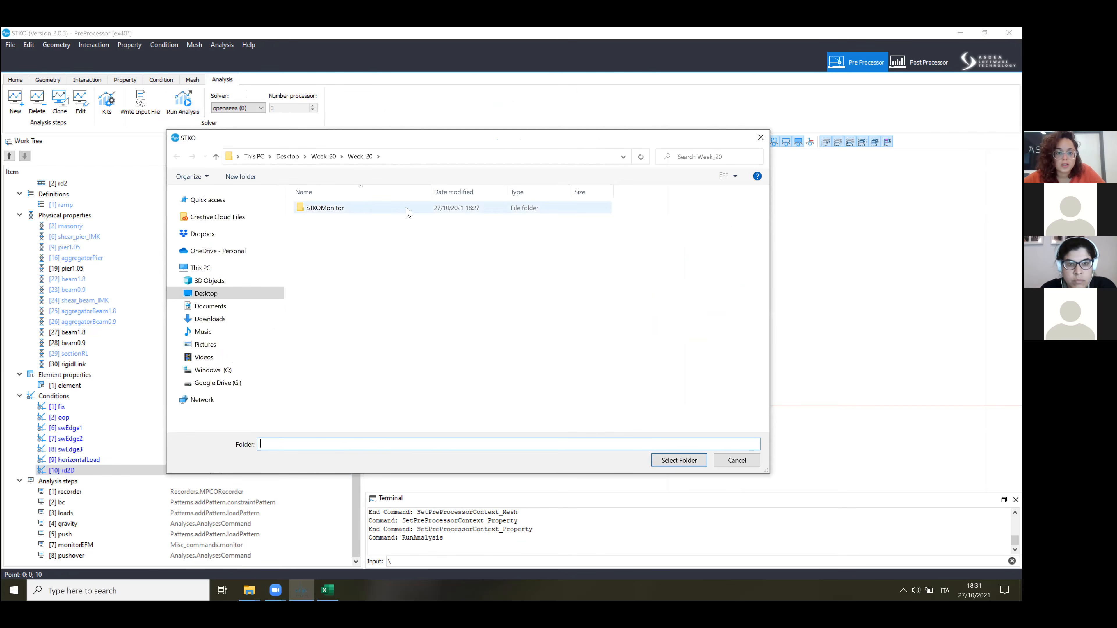
left_click(670, 460)
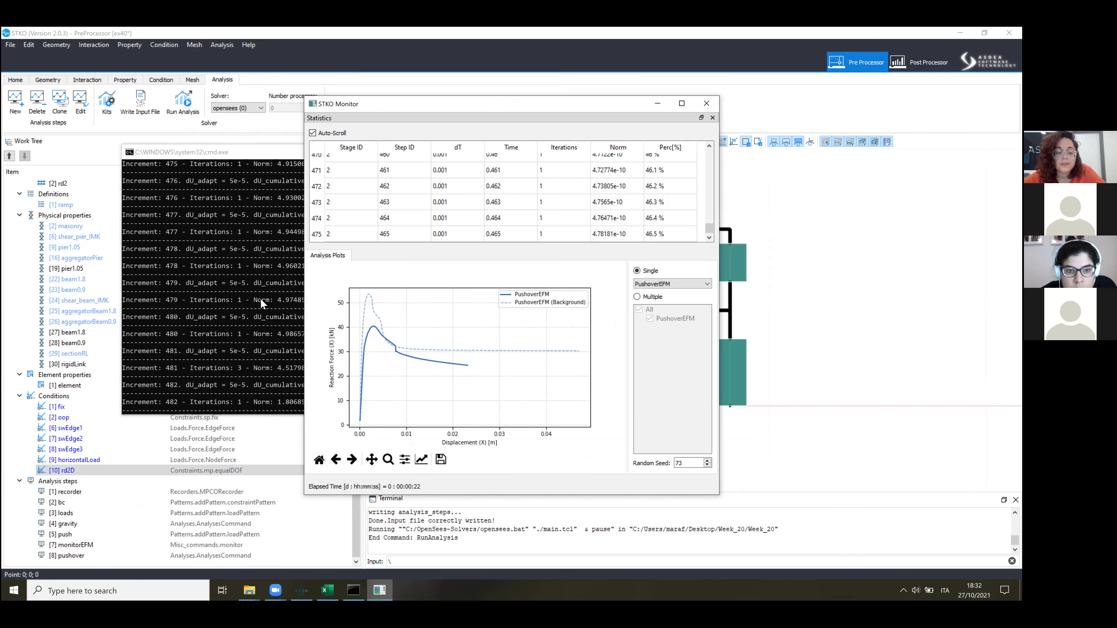
Examine the constraint messages near the start of the solver output, and return to the pushover curve in the monitor.
left_click(247, 286)
left_click(358, 299)
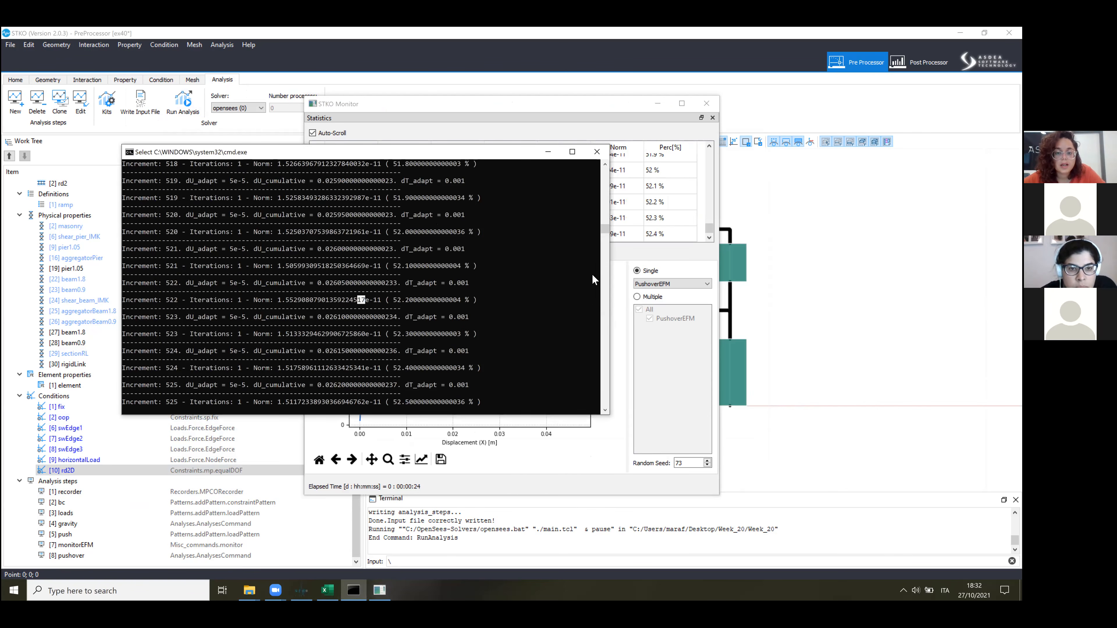
left_click_drag(605, 229, 606, 173)
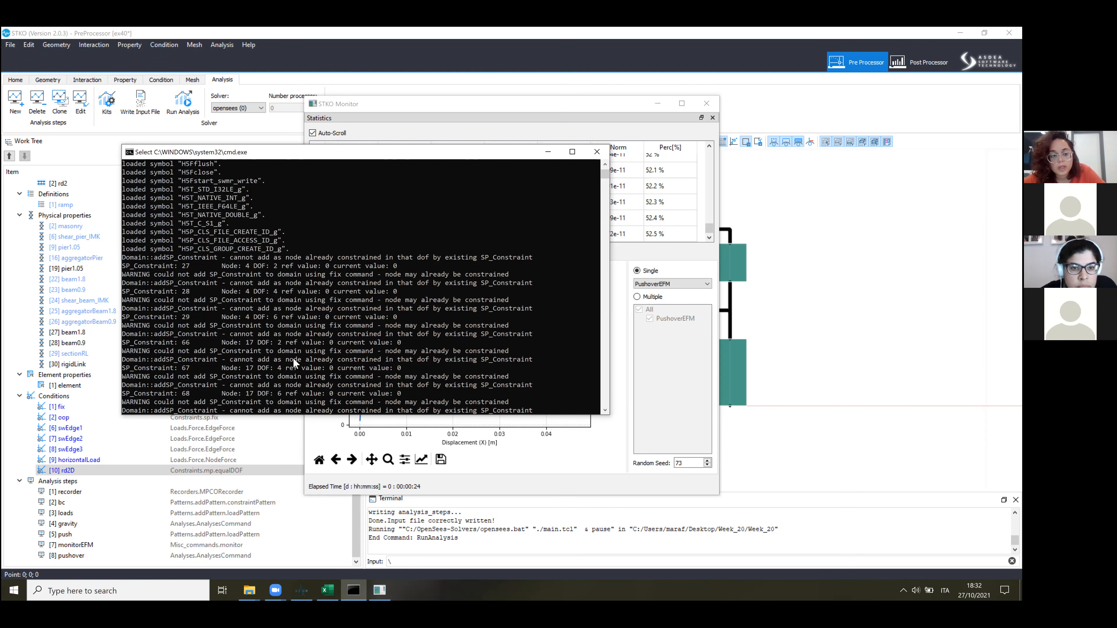
left_click_drag(793, 444, 715, 424)
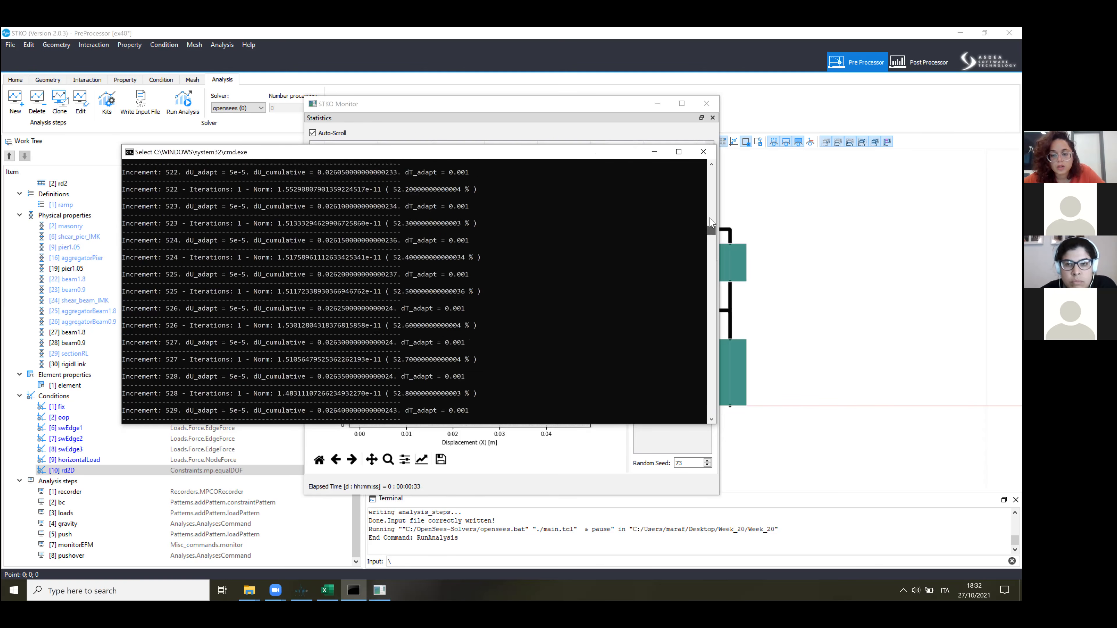
left_click_drag(711, 234, 711, 169)
scroll(429, 310, "down", 15)
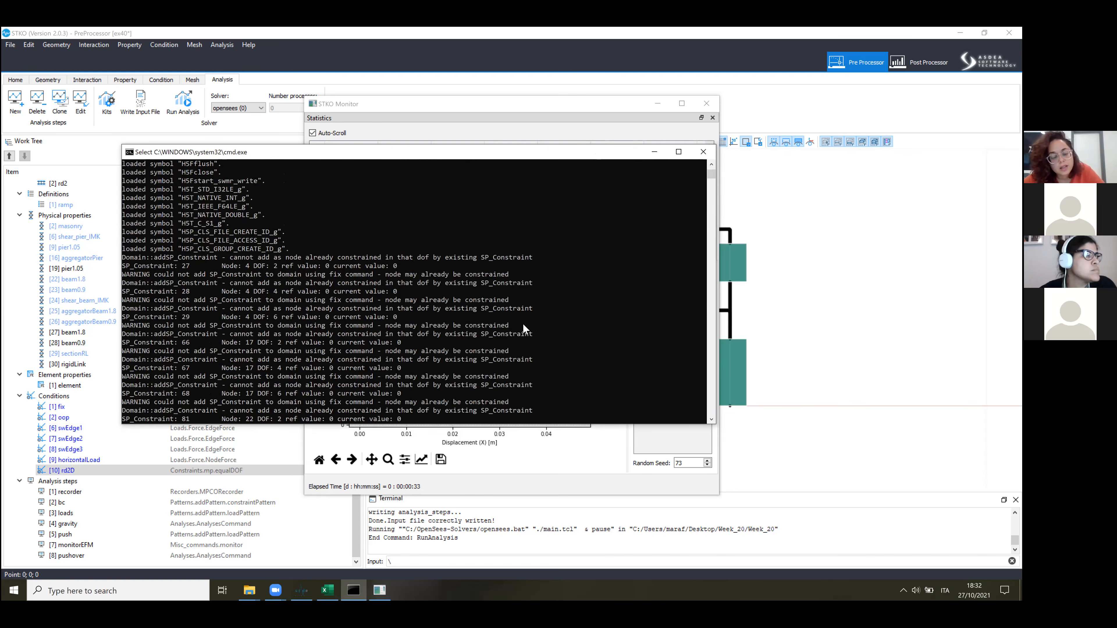
right_click(514, 332)
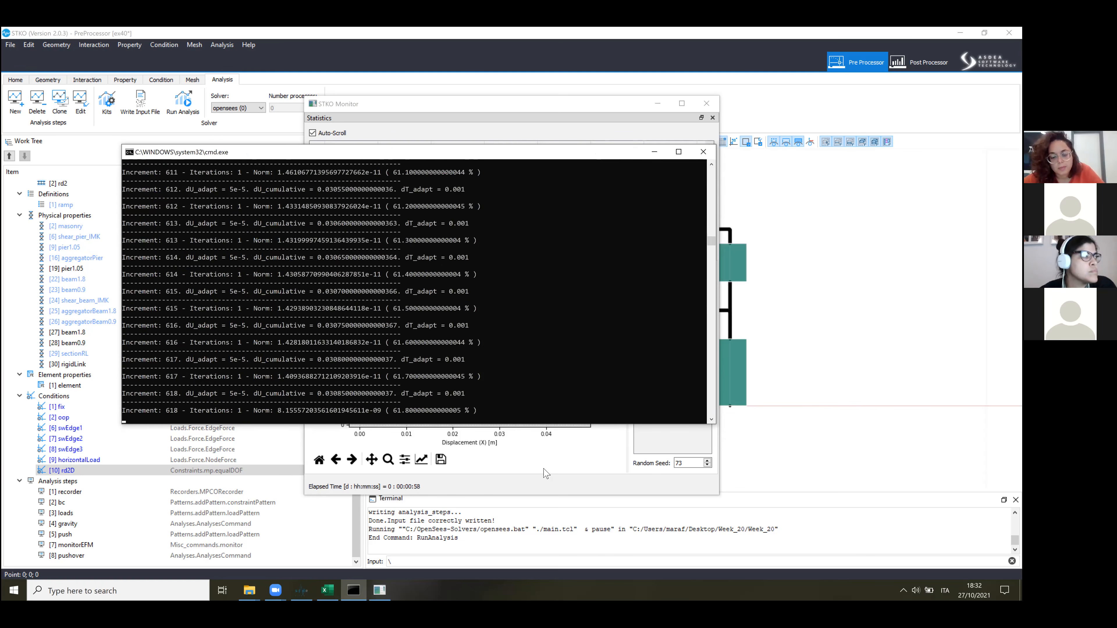
left_click(530, 459)
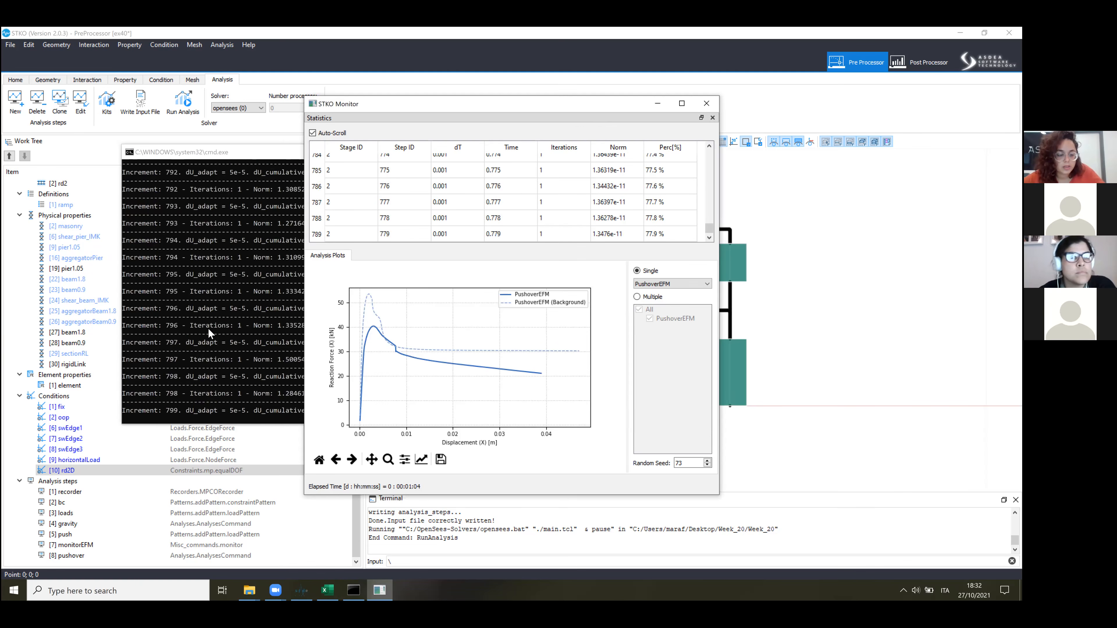
Abort the running pushover analysis and close the solver console.
left_click(220, 327)
left_click(247, 326)
key("ctrl+c")
key("ctrl+c")
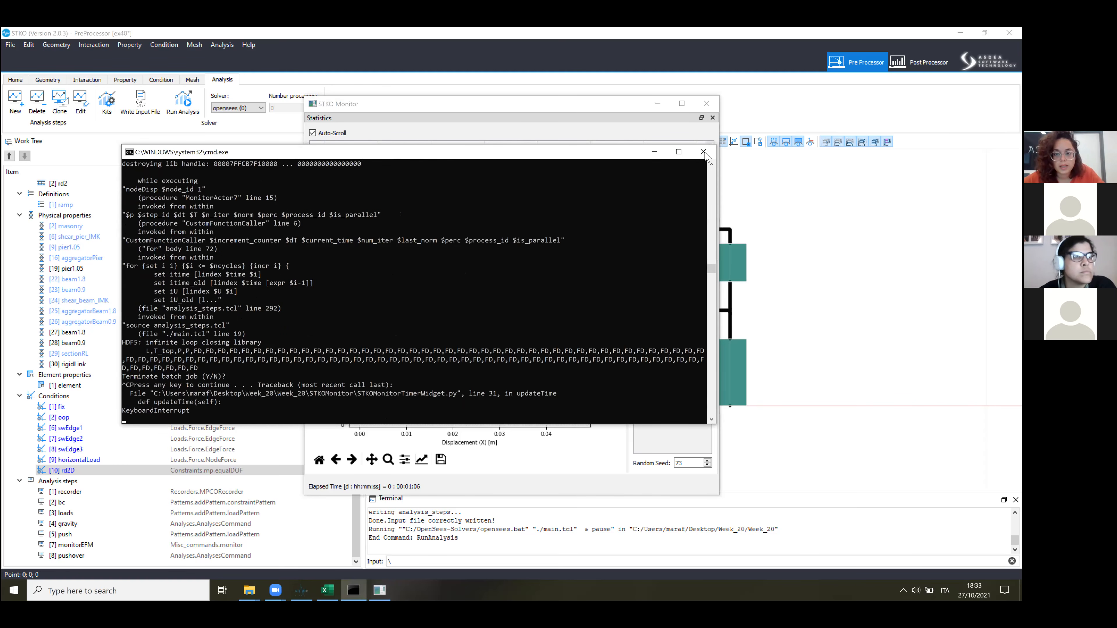
left_click(704, 152)
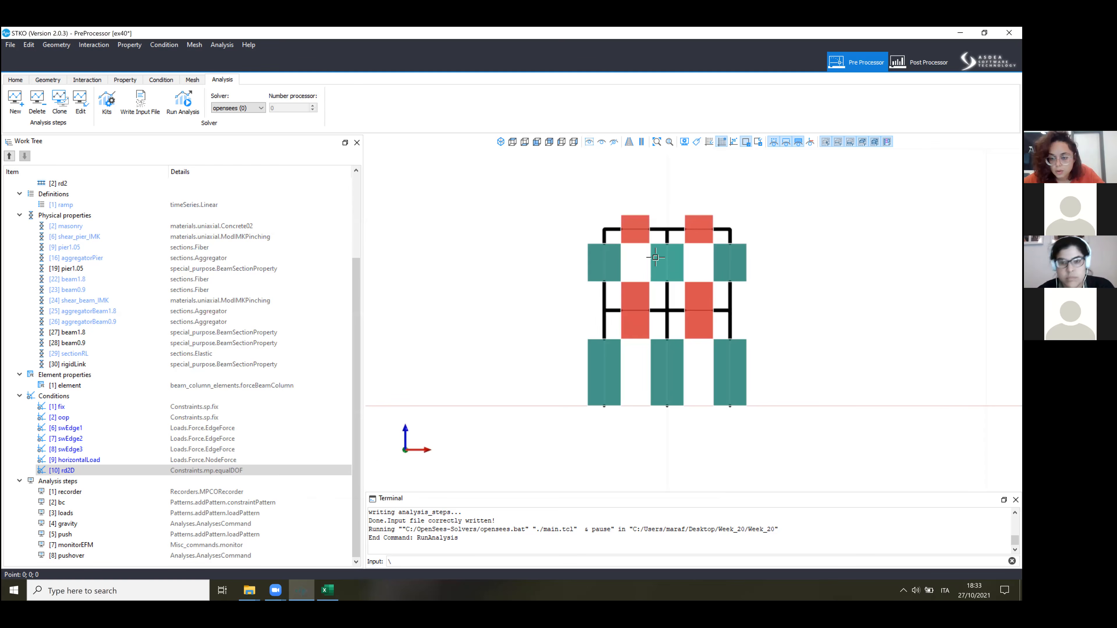
View the frame's extruded pier, beam and rigid link sections in 3D.
scroll(696, 259, "up", 2)
scroll(699, 251, "down", 1)
middle_click_drag(714, 244, 666, 253)
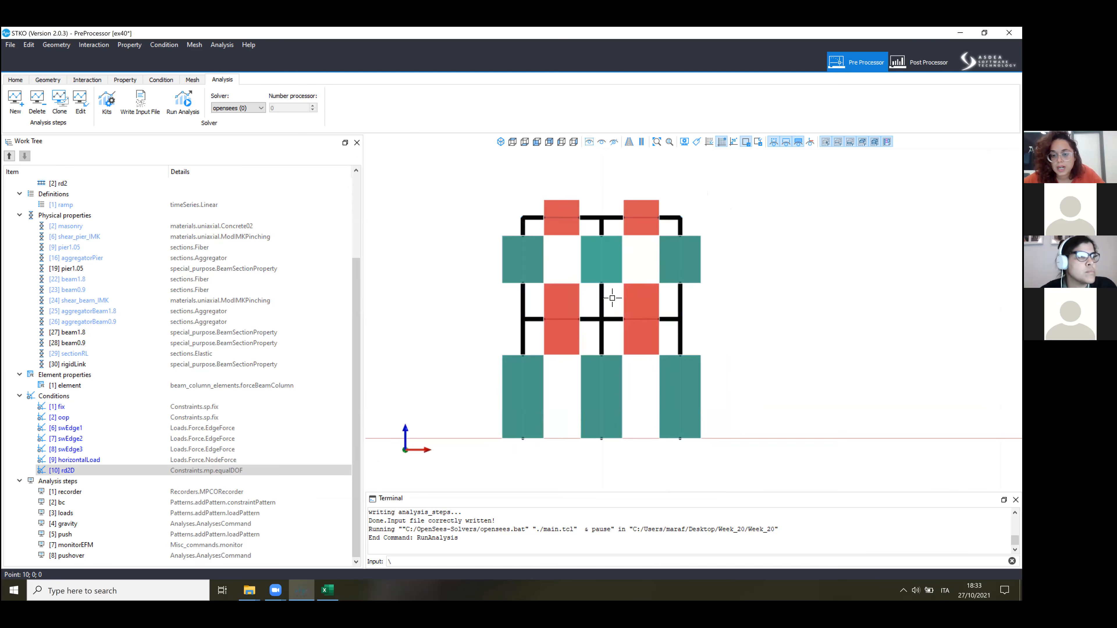
left_click_drag(640, 316, 758, 374)
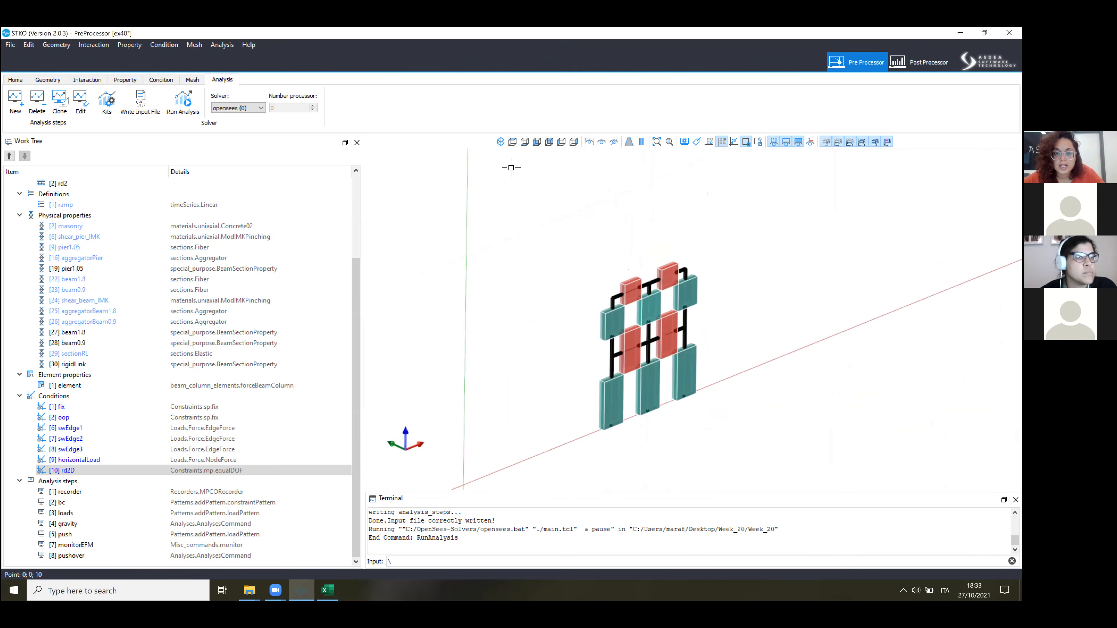
left_click(500, 142)
scroll(775, 190, "up", 3)
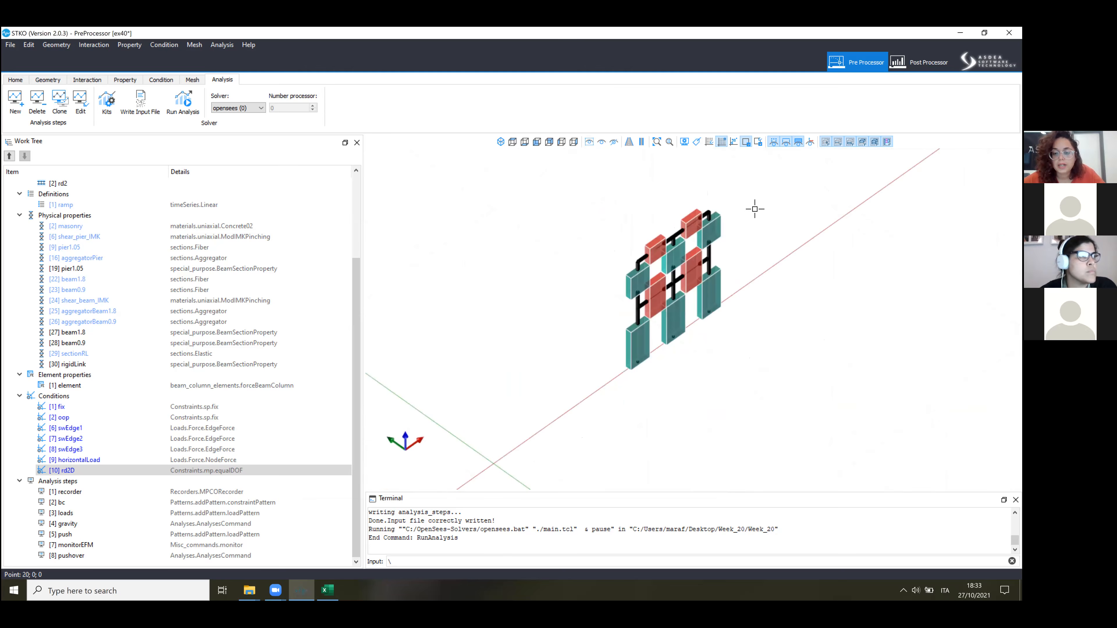
left_click_drag(711, 229, 571, 260)
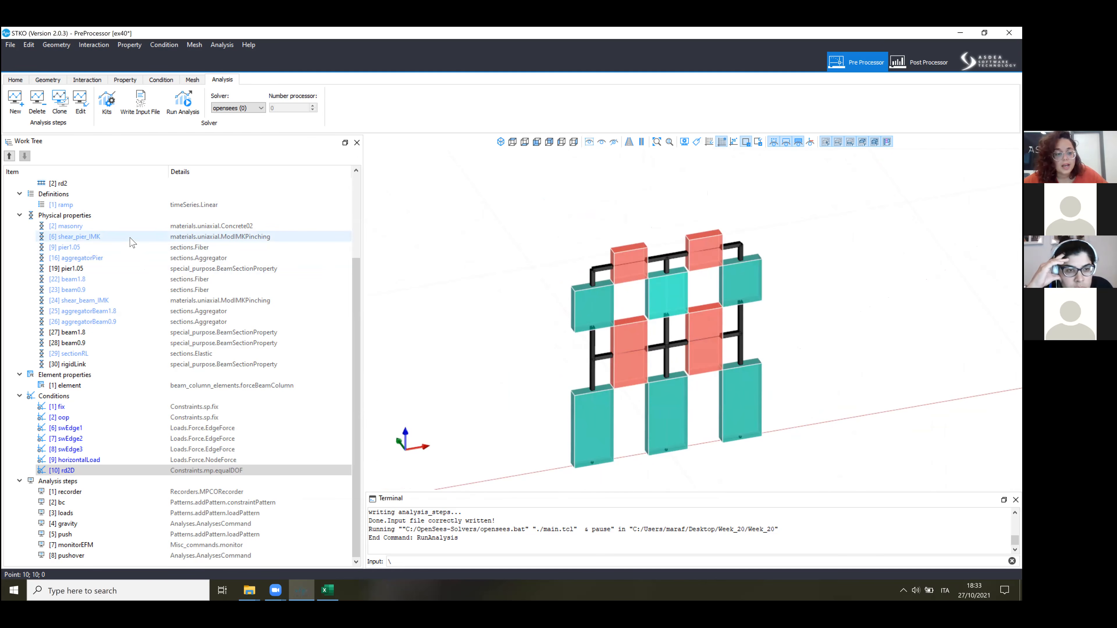
Review the nonlinear parameters of the masonry Concrete02 material and accept them as they are.
right_click(129, 228)
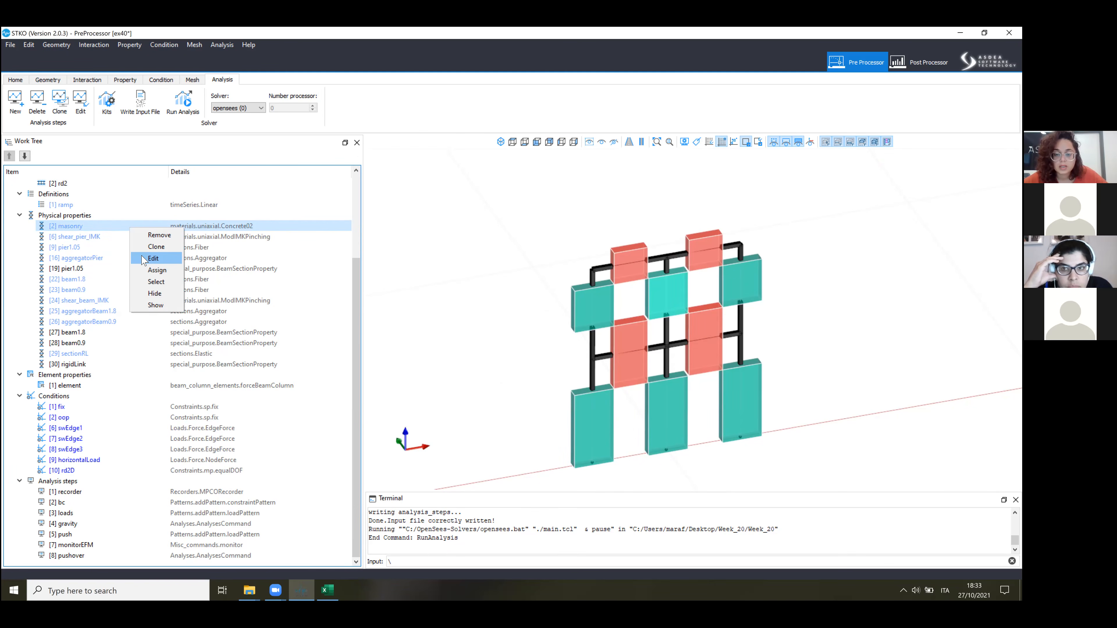
left_click(152, 258)
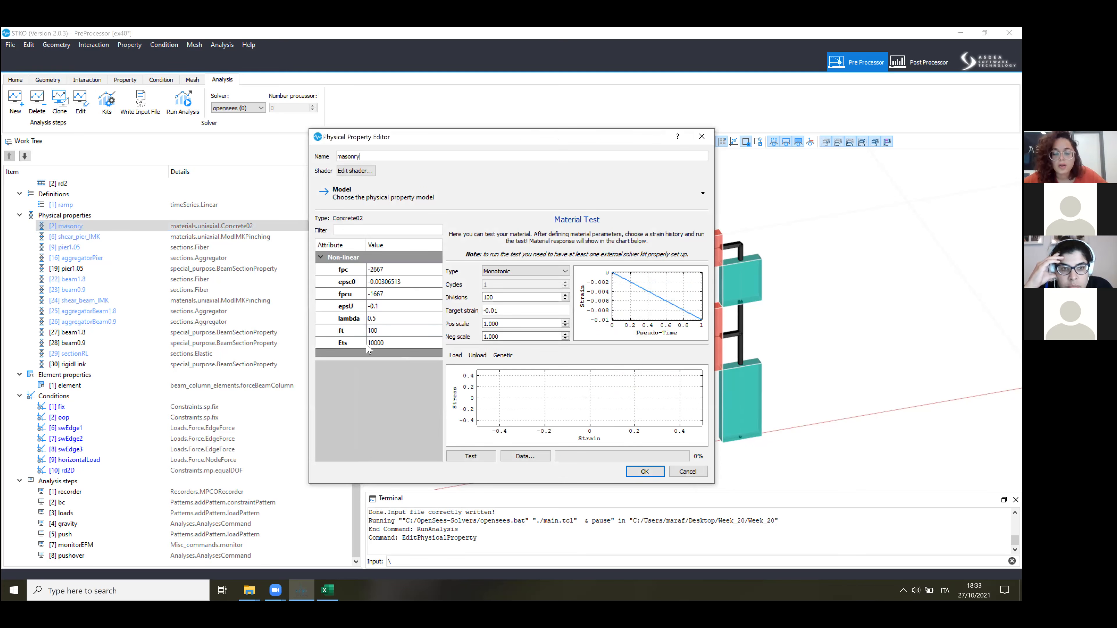
left_click(642, 472)
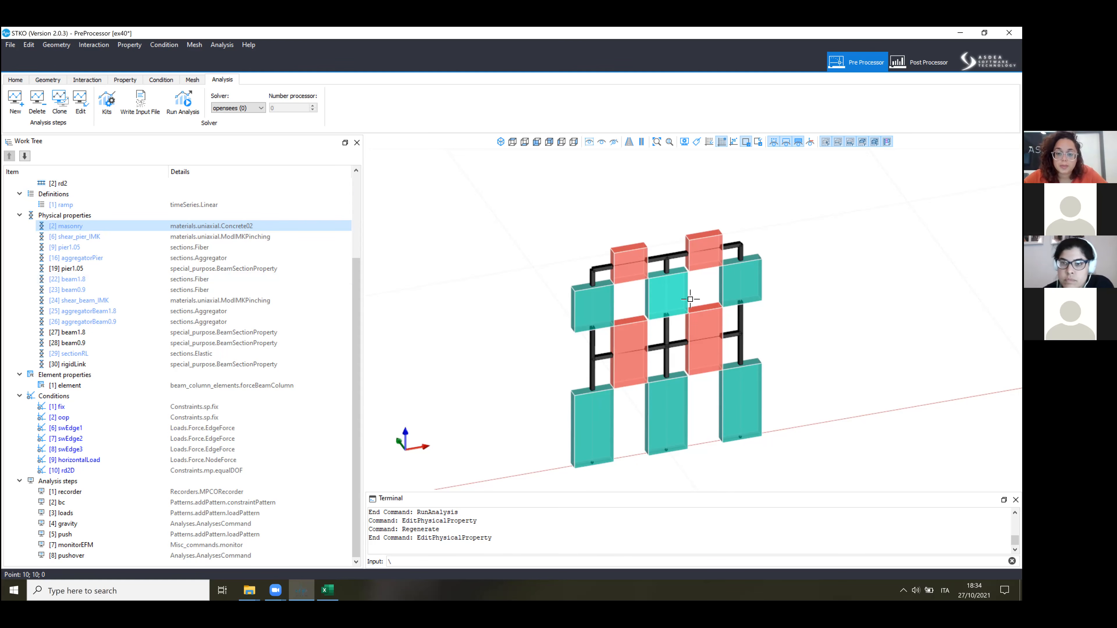
Reopen the masonry material definition for another check and cancel the editor.
middle_click_drag(729, 373, 700, 354)
scroll(699, 355, "down", 2)
scroll(699, 354, "up", 3)
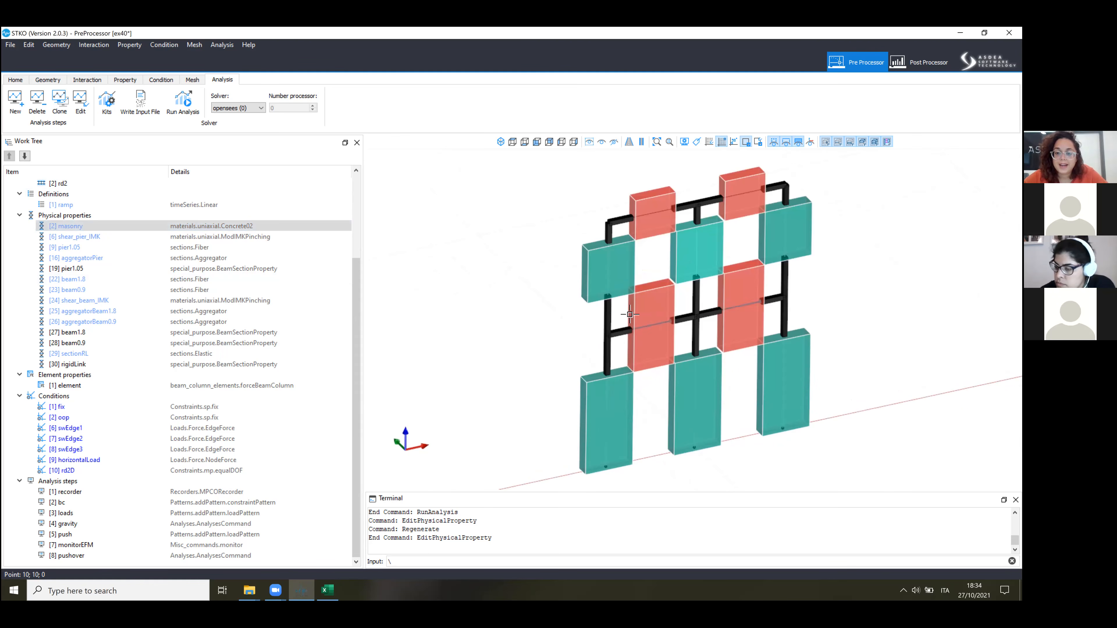
right_click(207, 226)
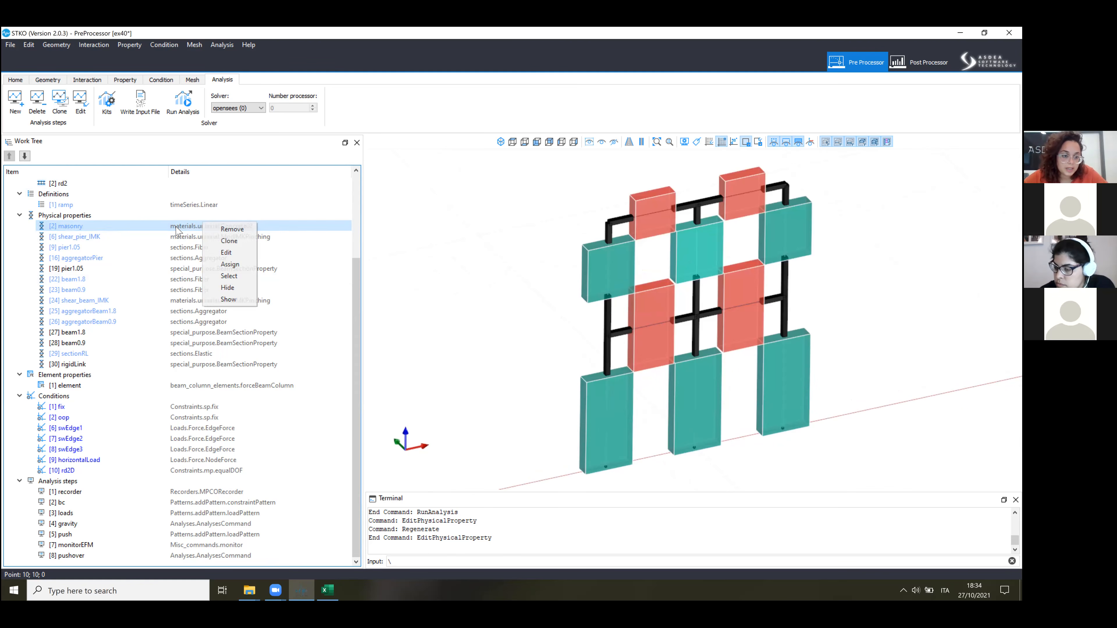
left_click(220, 250)
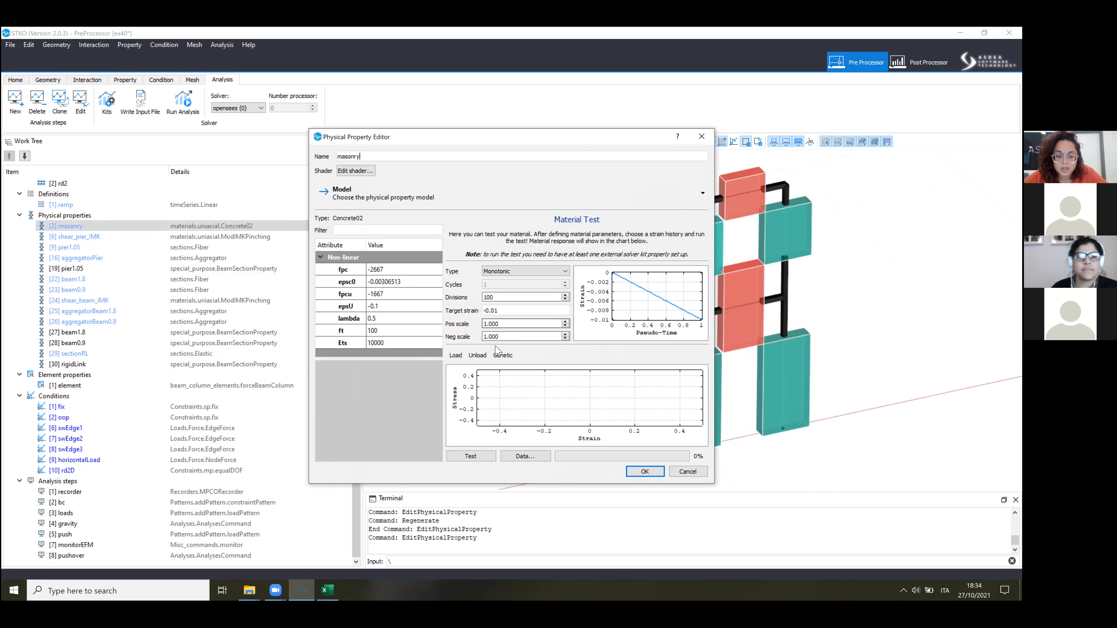
left_click(687, 477)
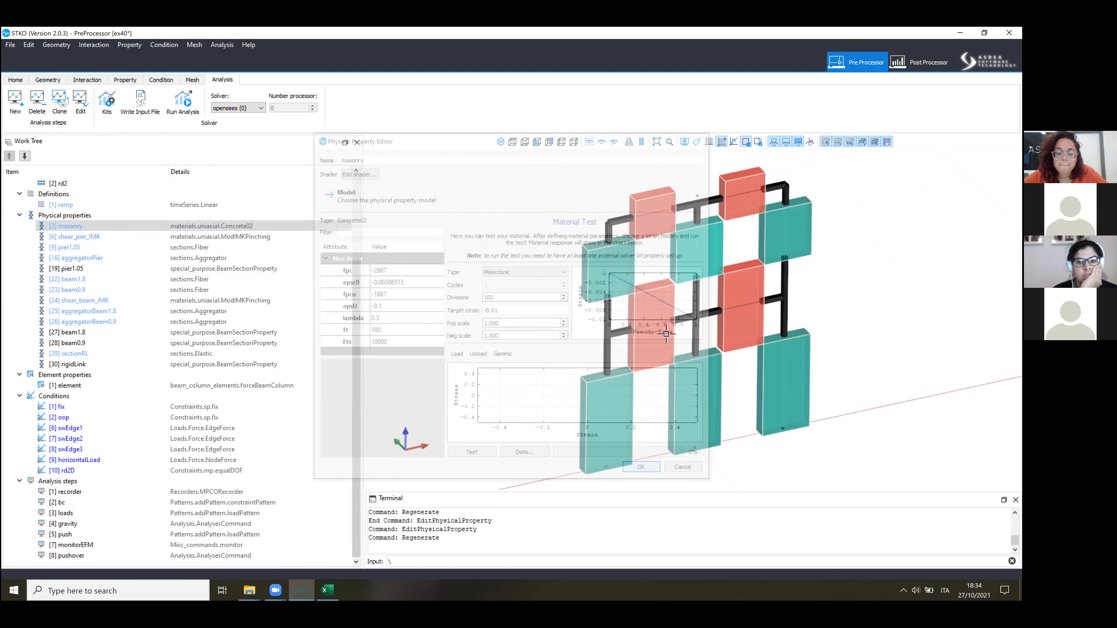
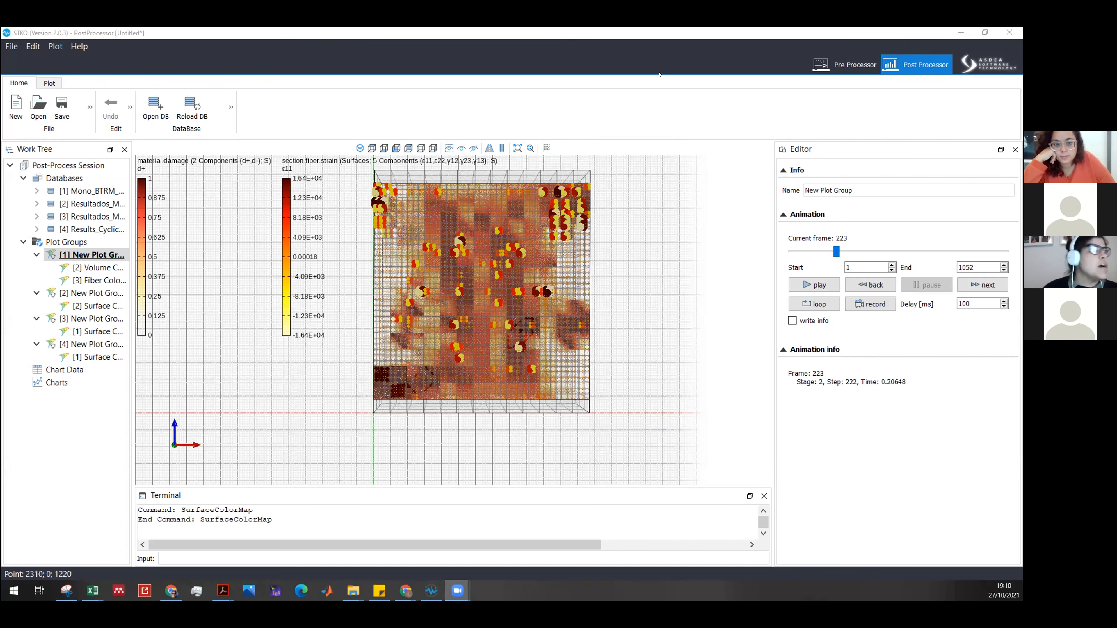
Inspect the reinforced wall geometry of the MACRO_R_mortar model in the pre-processor, and return to the post-processor.
left_click(845, 64)
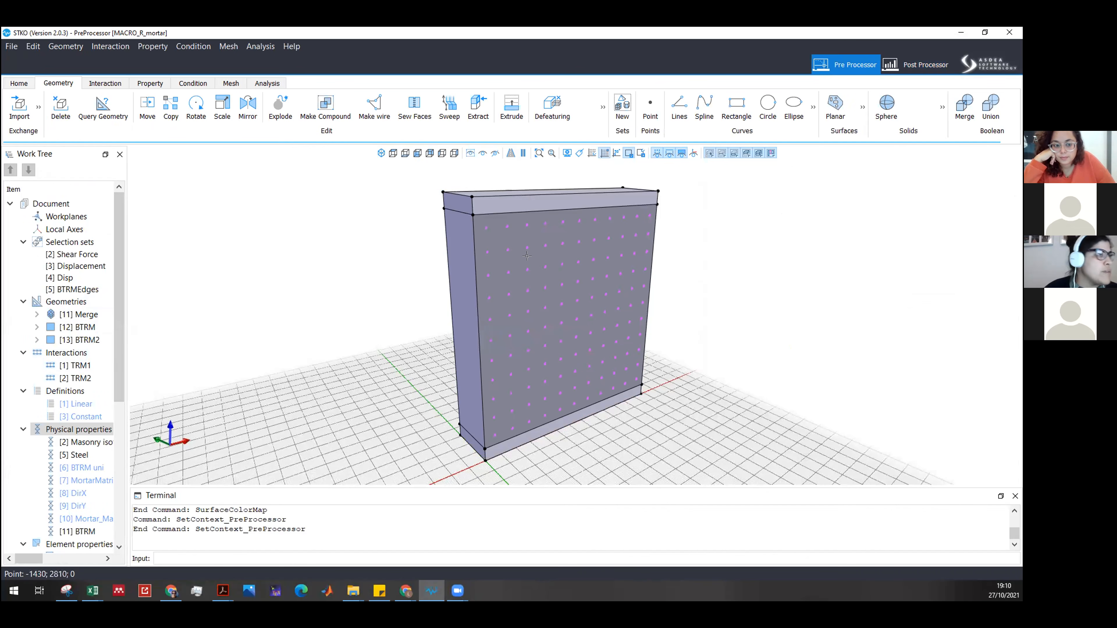
middle_click_drag(445, 221, 514, 223)
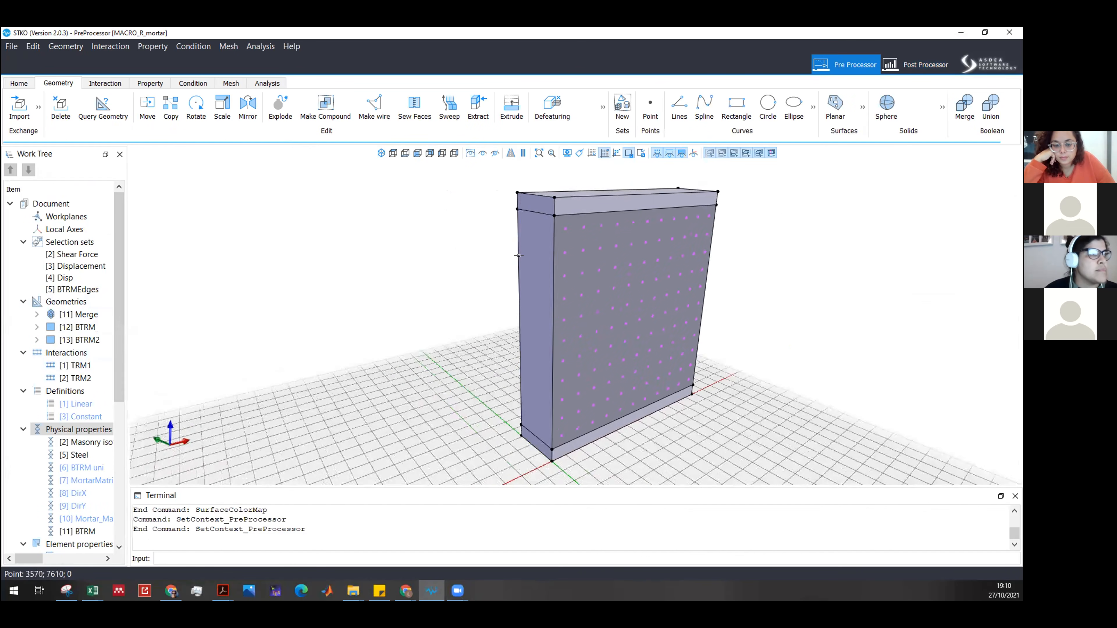
scroll(552, 270, "down", 3)
middle_click_drag(551, 271, 664, 308)
left_click(883, 66)
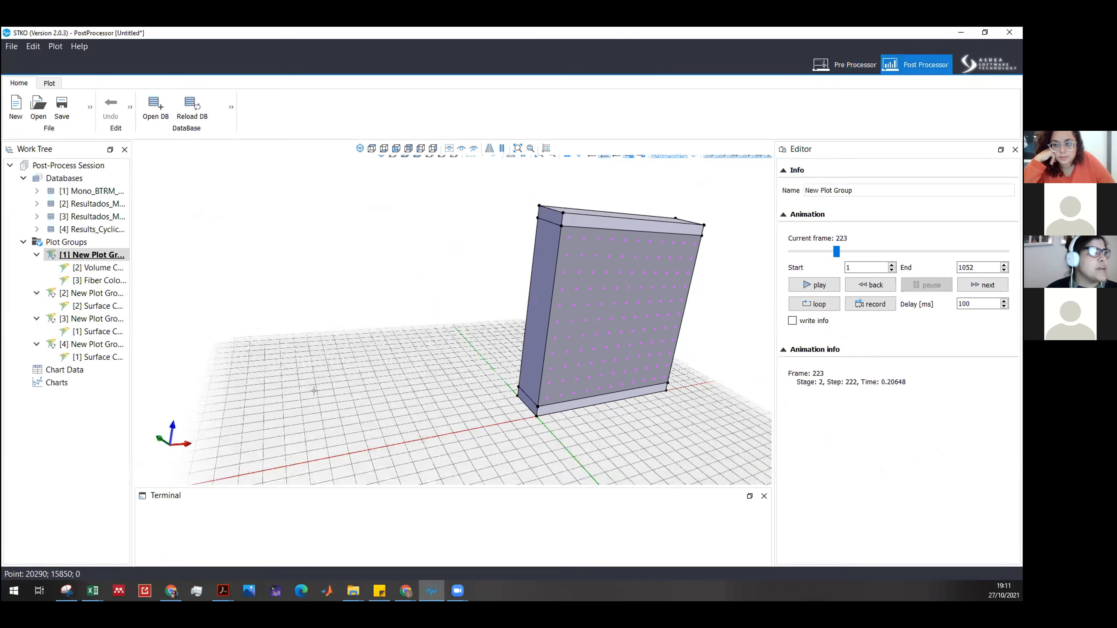
Review the volume color map settings and the animation settings of the first plot group.
left_click(103, 269)
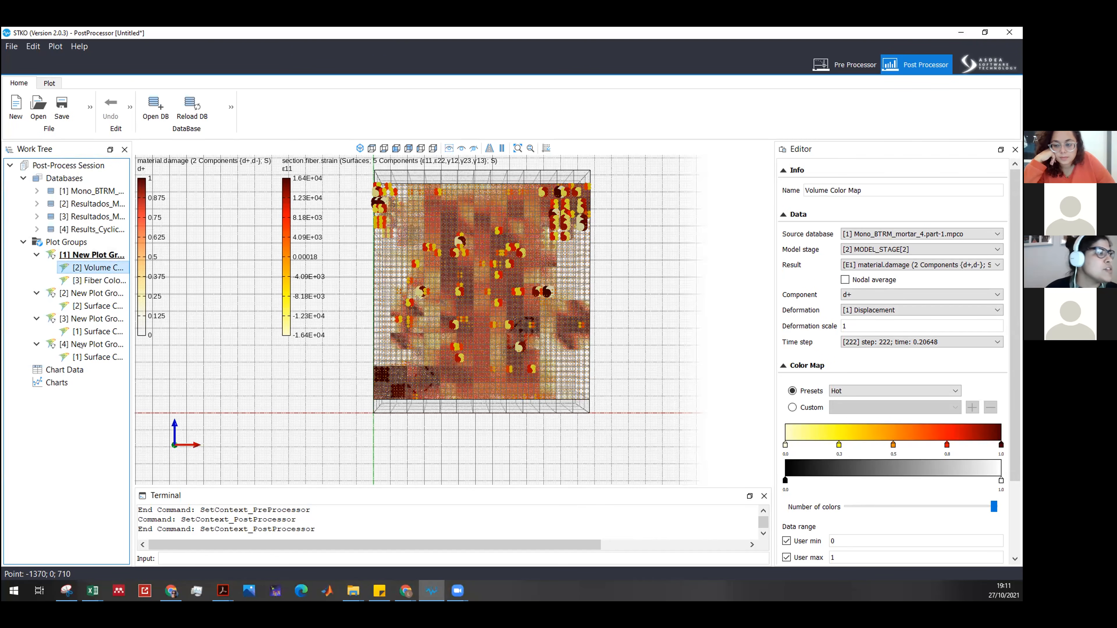
left_click(65, 242)
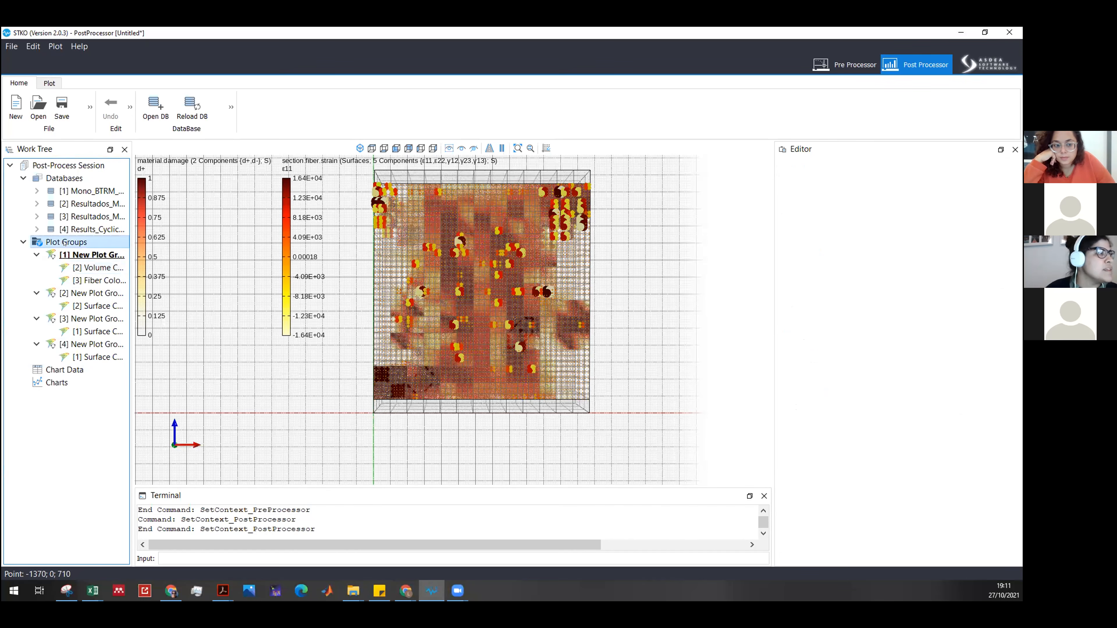
left_click(82, 255)
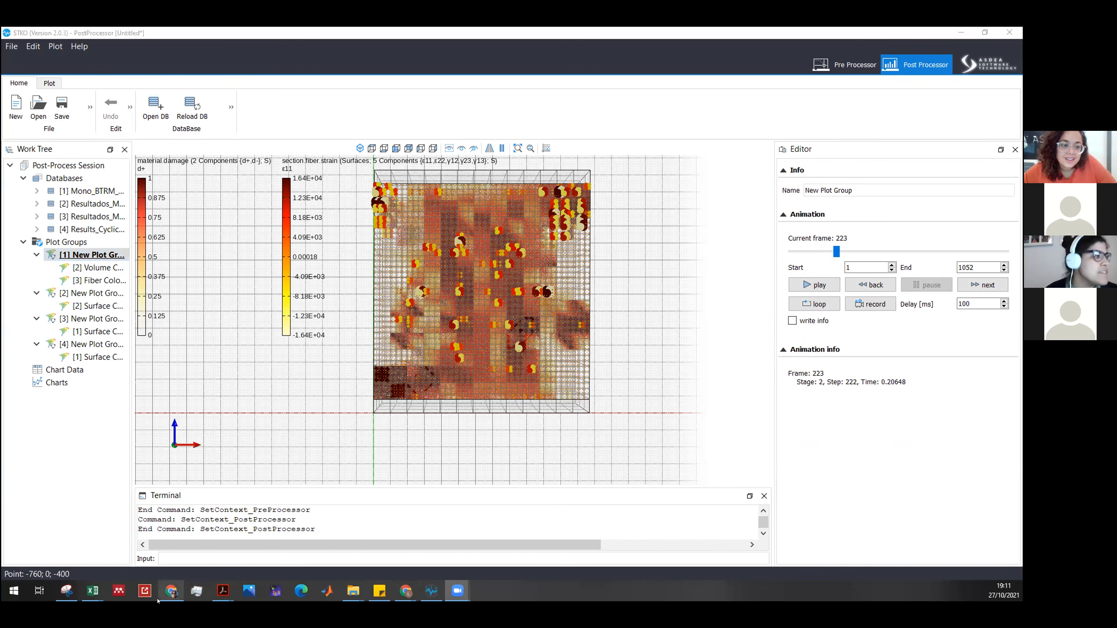
Switch to the Curva workbook in Excel, examine the force-displacement chart full screen, and minimise the workbook.
mouse_move(88, 592)
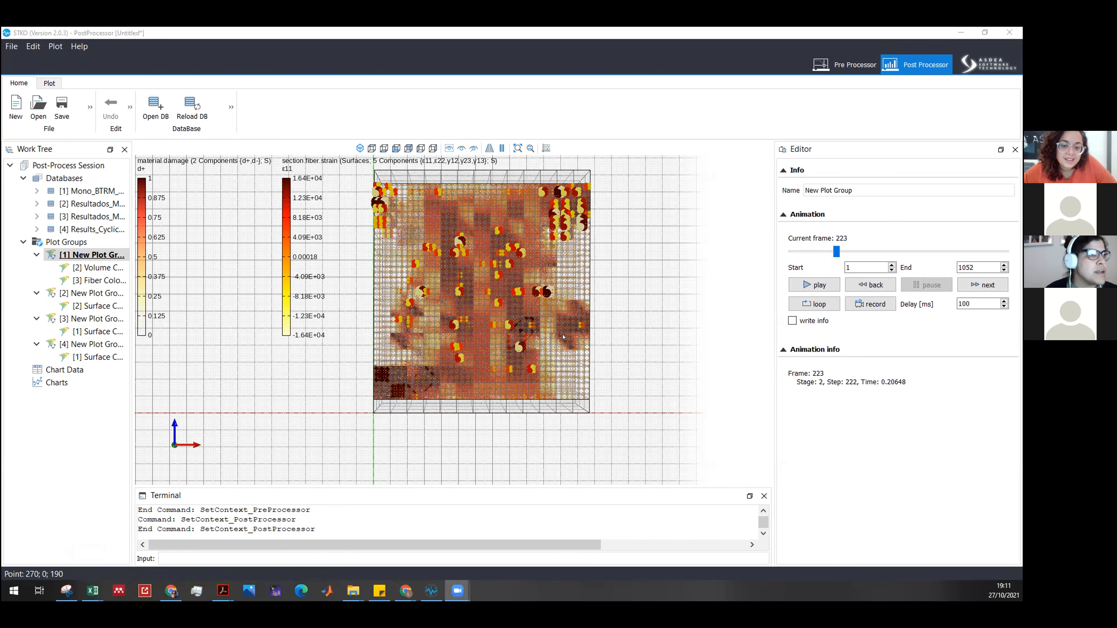
left_click_drag(1020, 66, 445, 189)
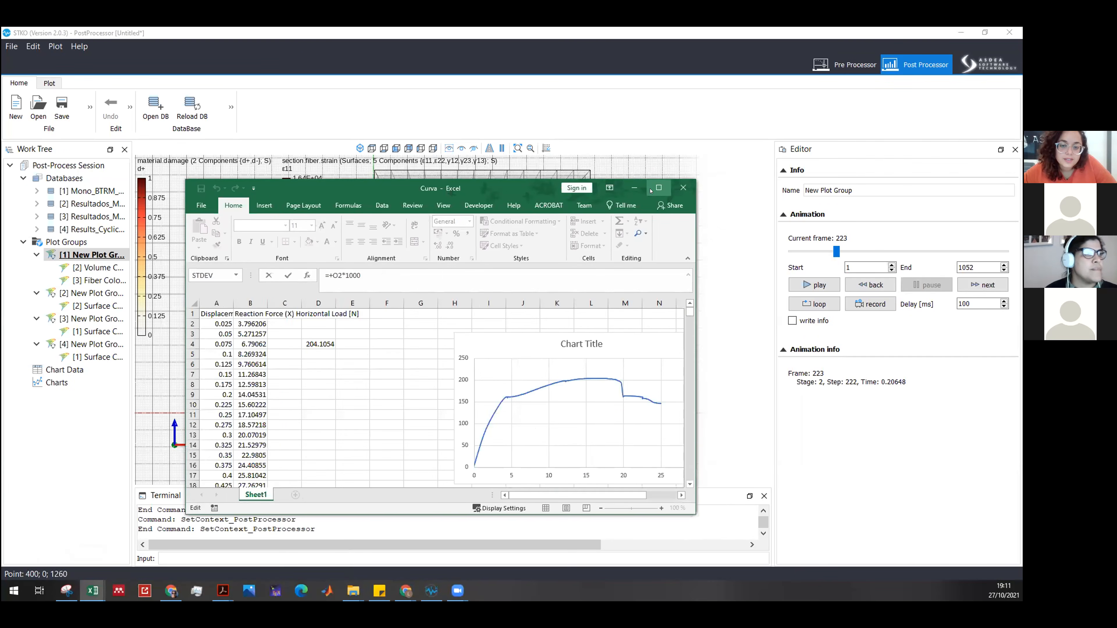
left_click(650, 190)
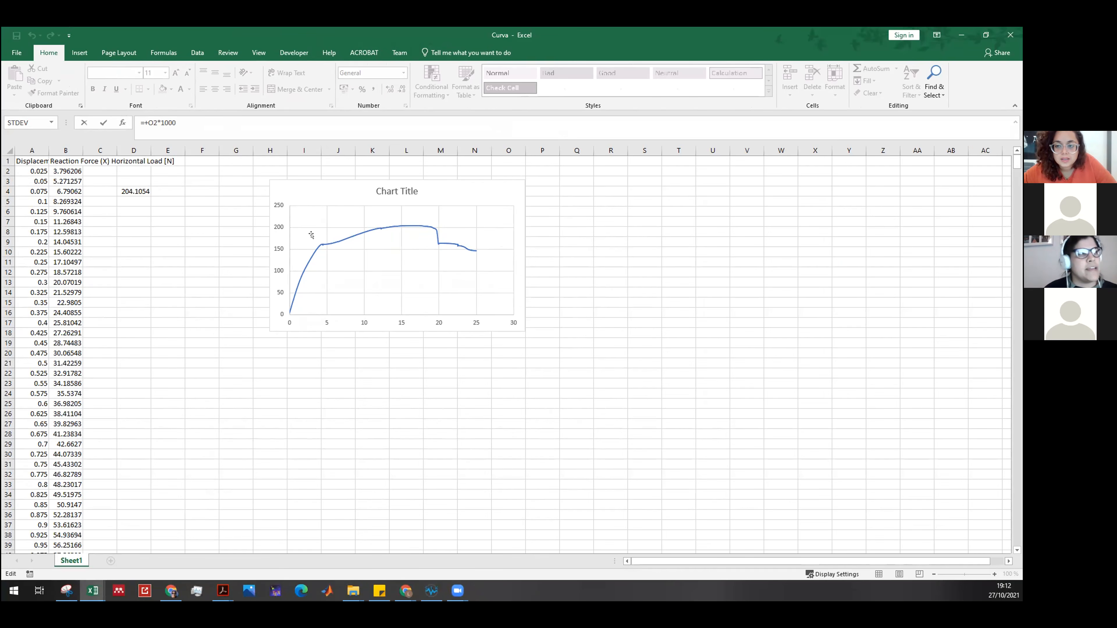
left_click(964, 34)
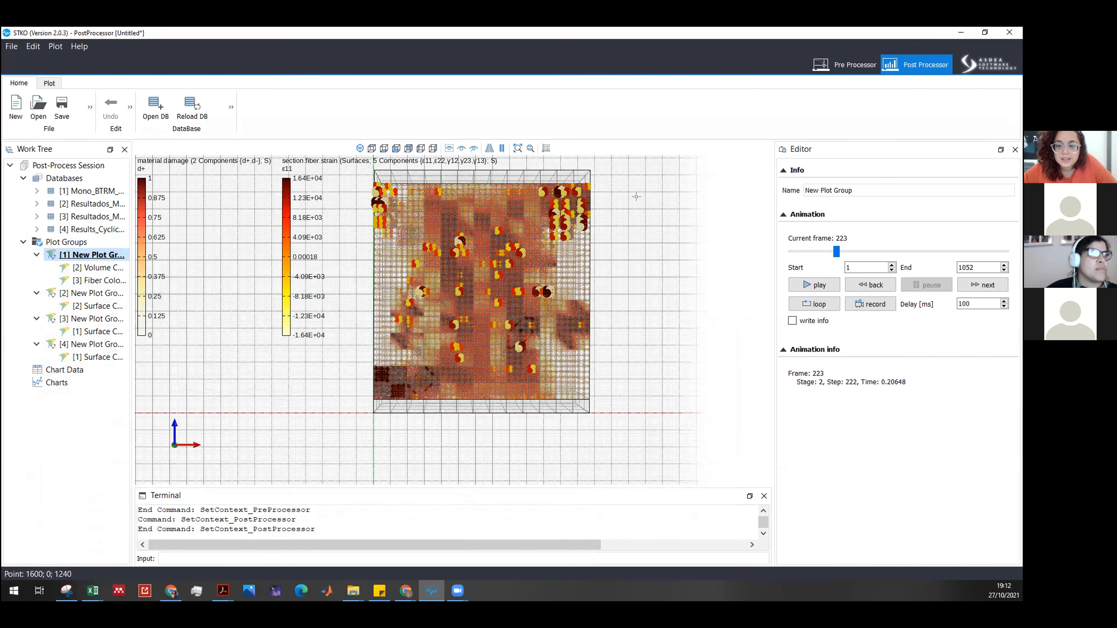
Hide the grid in the results view and rotate the damaged wall to an oblique angle.
left_click(80, 265)
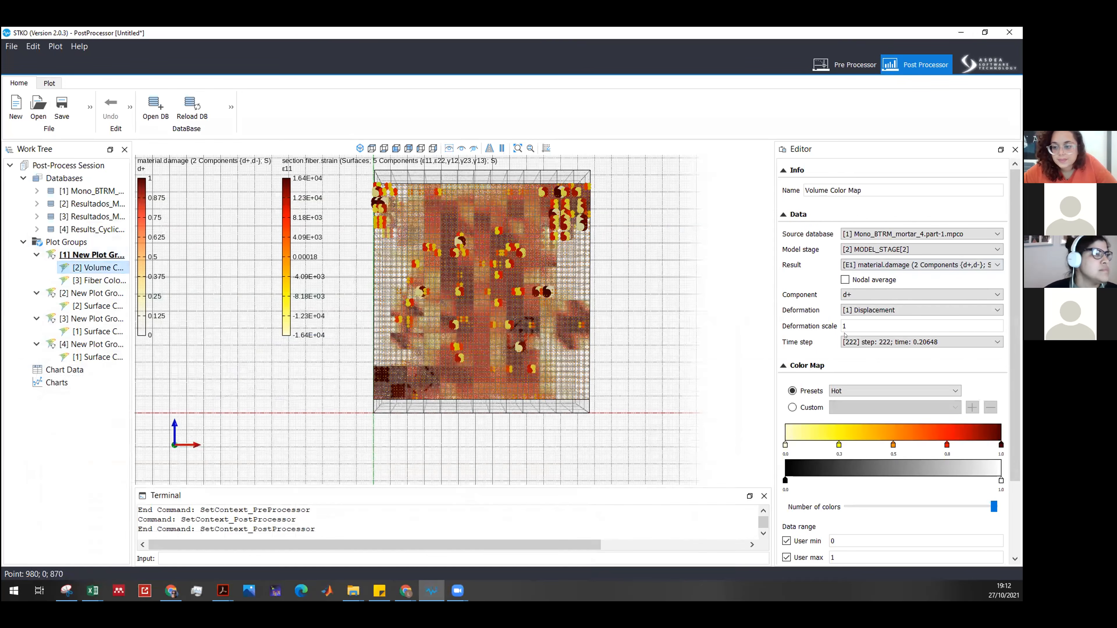
middle_click_drag(593, 304, 512, 355)
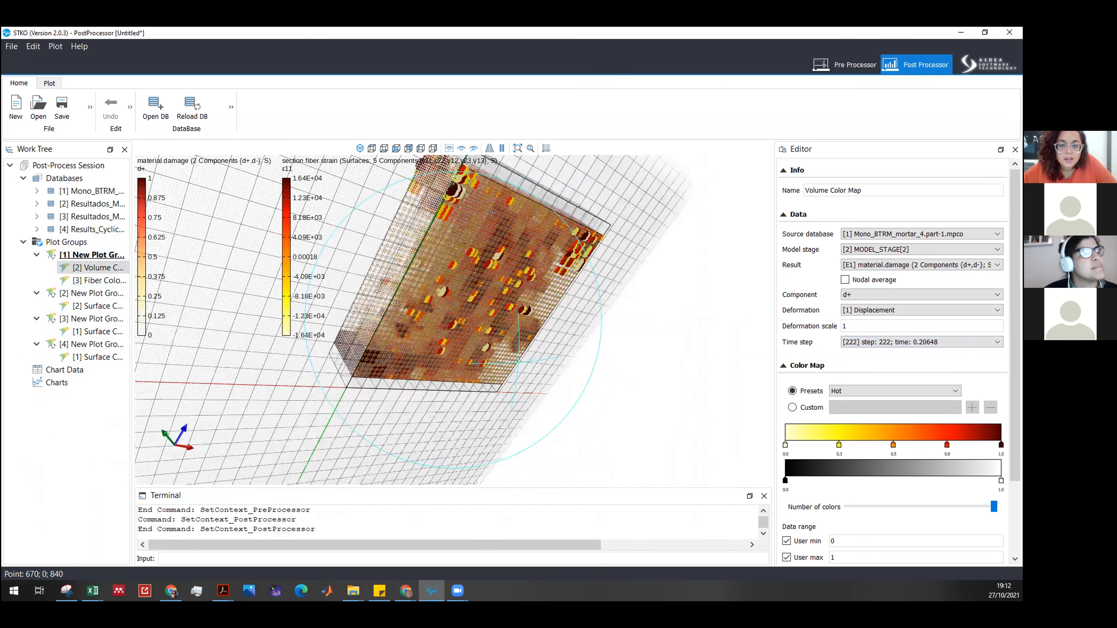
left_click(546, 148)
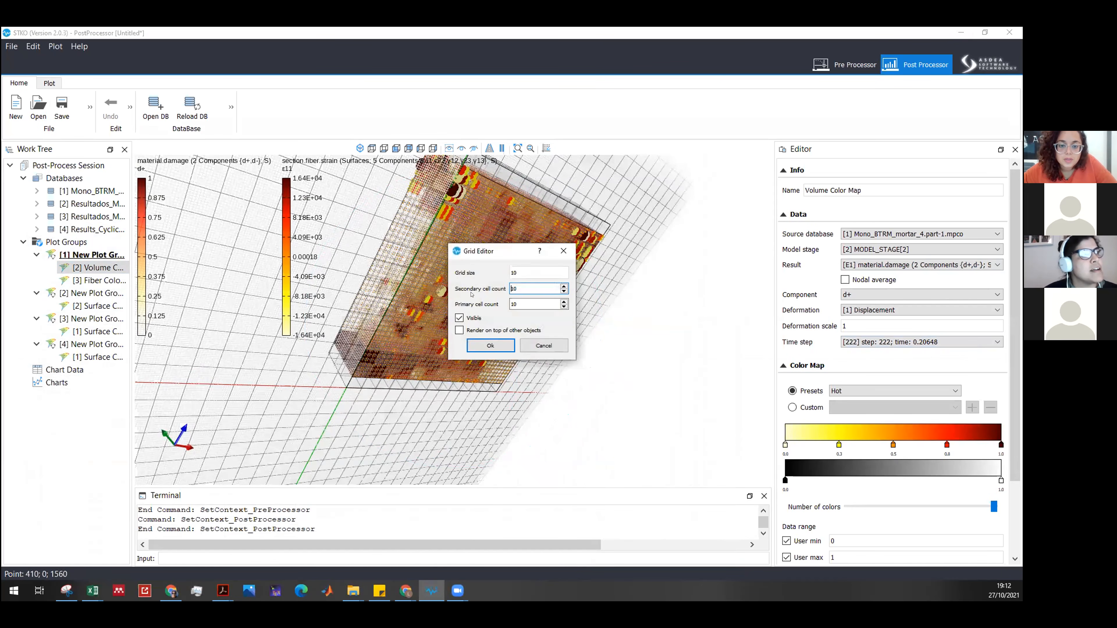
left_click(472, 320)
left_click(490, 345)
middle_click_drag(400, 227, 305, 222)
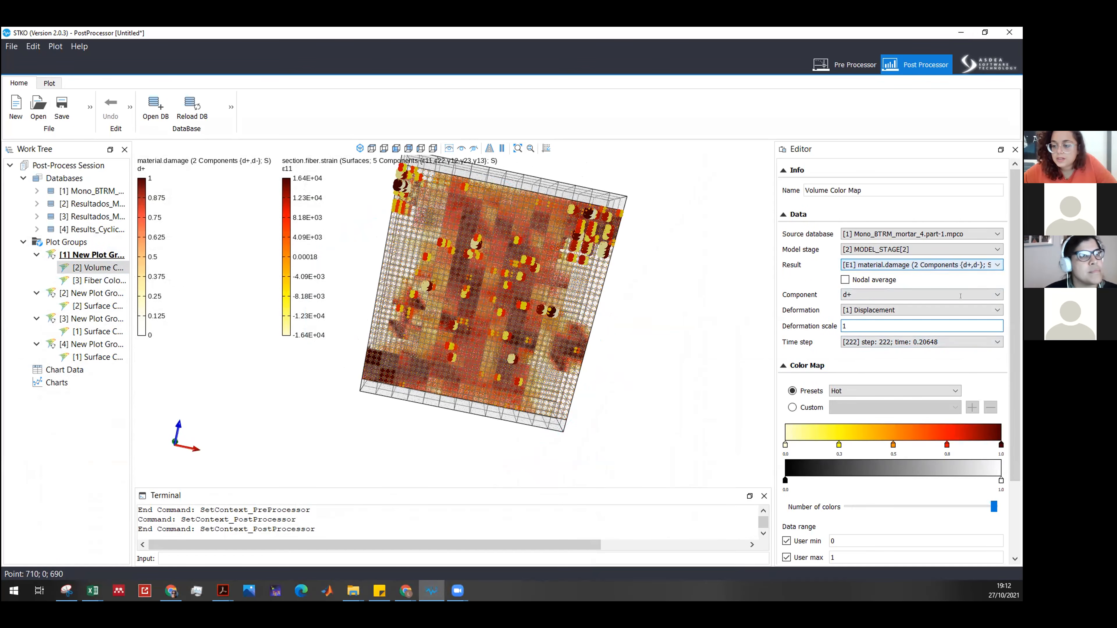
Set the result of the first group's fiber color map to section.fiber.damage and look through its available components.
left_click_drag(1016, 423, 1016, 498)
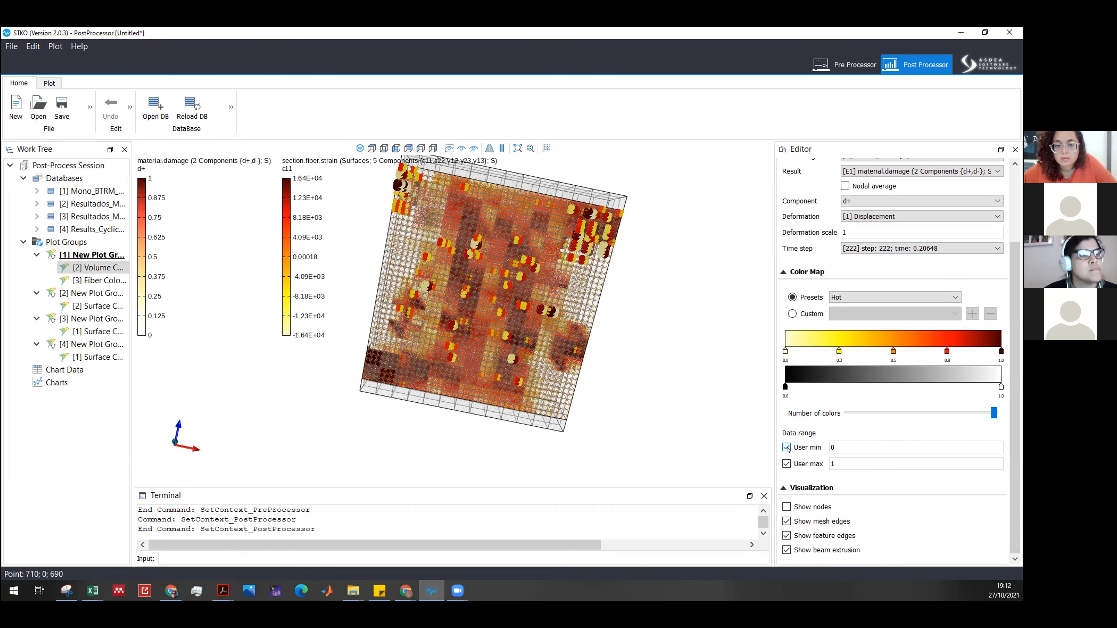
left_click(90, 279)
left_click(933, 265)
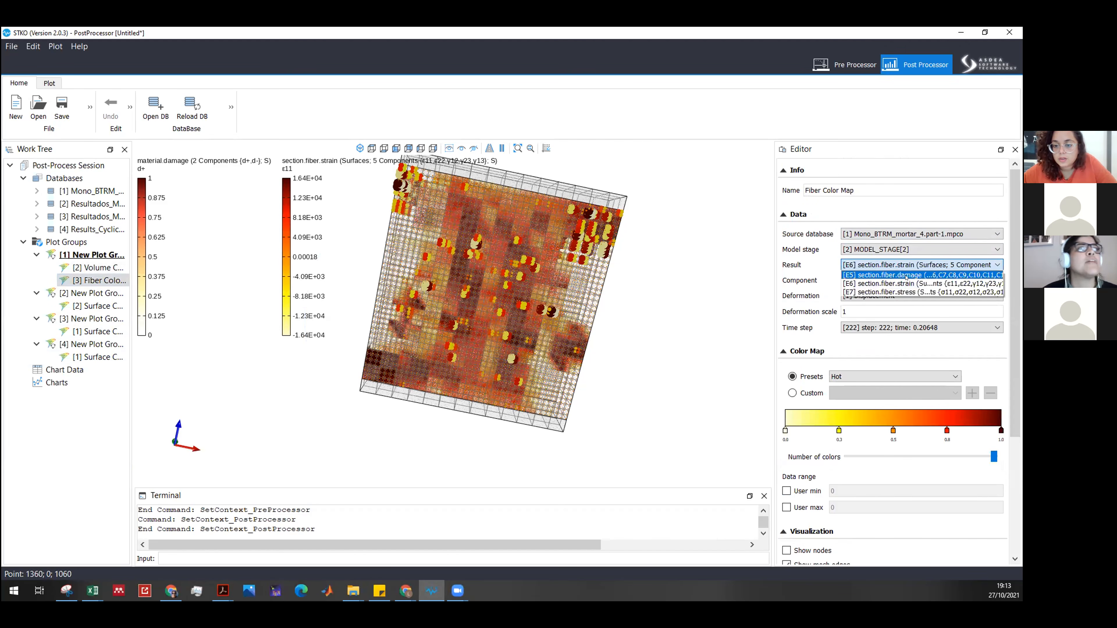
left_click(906, 275)
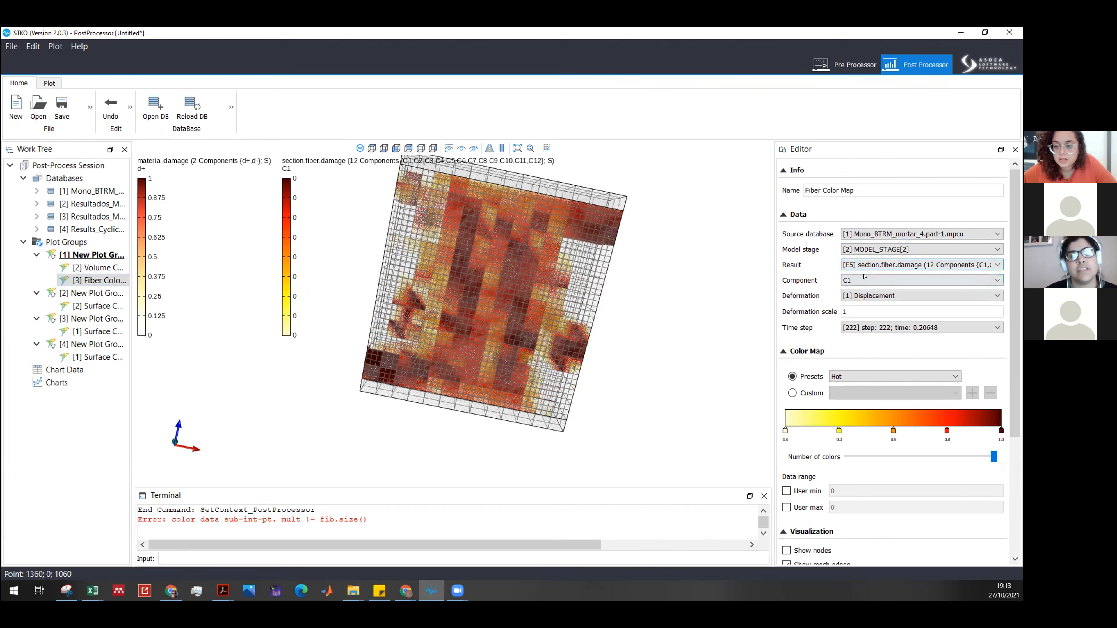
left_click(863, 280)
left_click(863, 277)
scroll(863, 304, "down", 1)
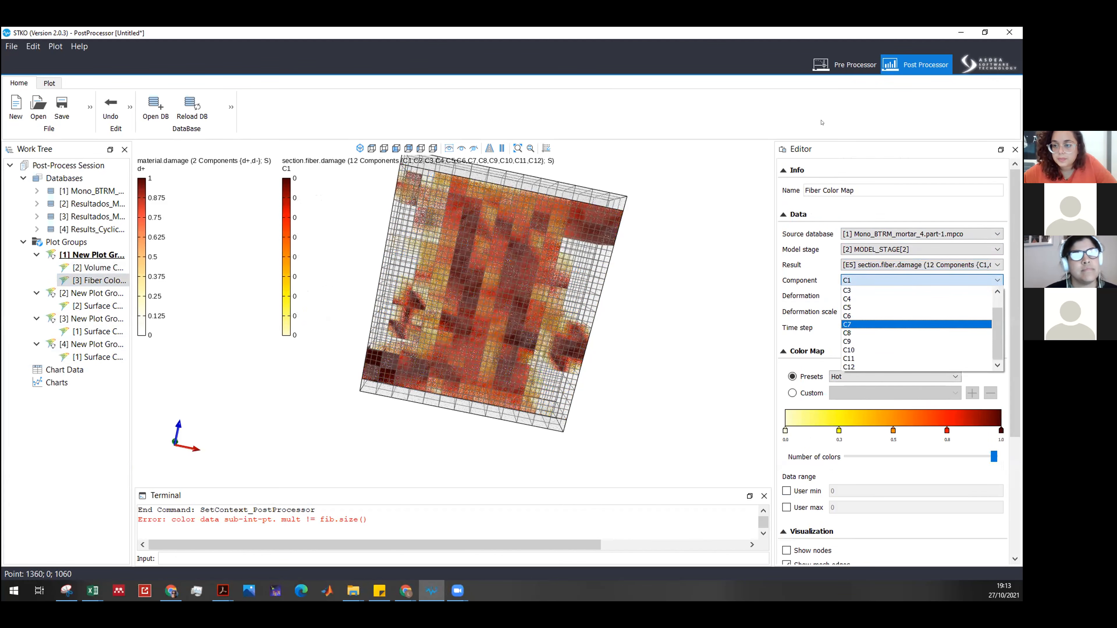
Check the BTRM layered shell section among the pre-processor's physical properties, widening the work tree to show the details.
left_click(844, 65)
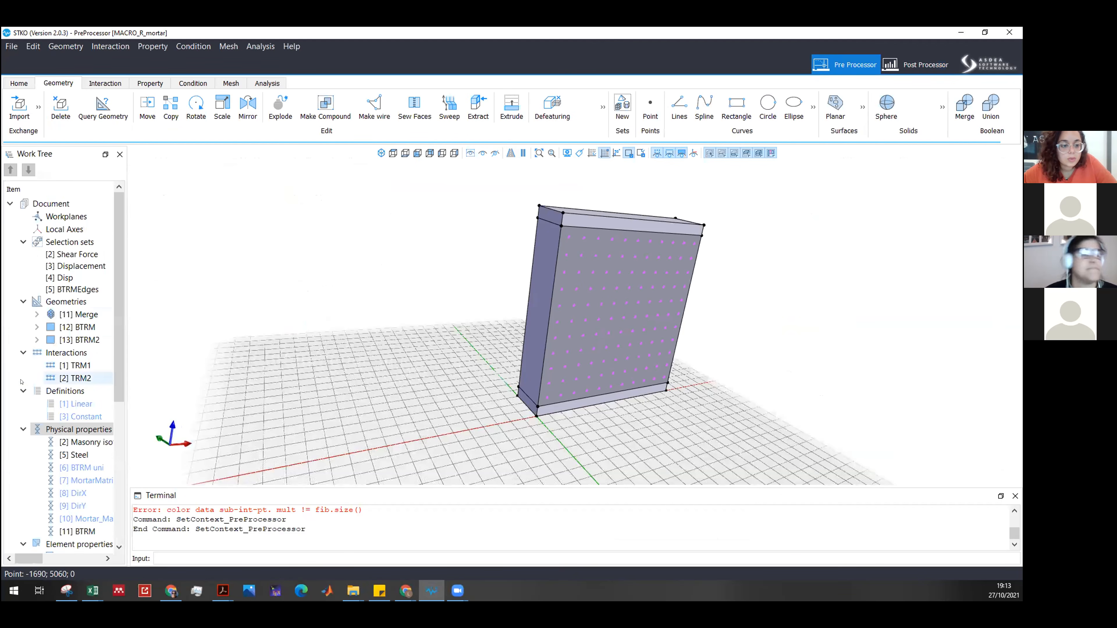
left_click_drag(124, 373, 274, 374)
scroll(142, 479, "down", 4)
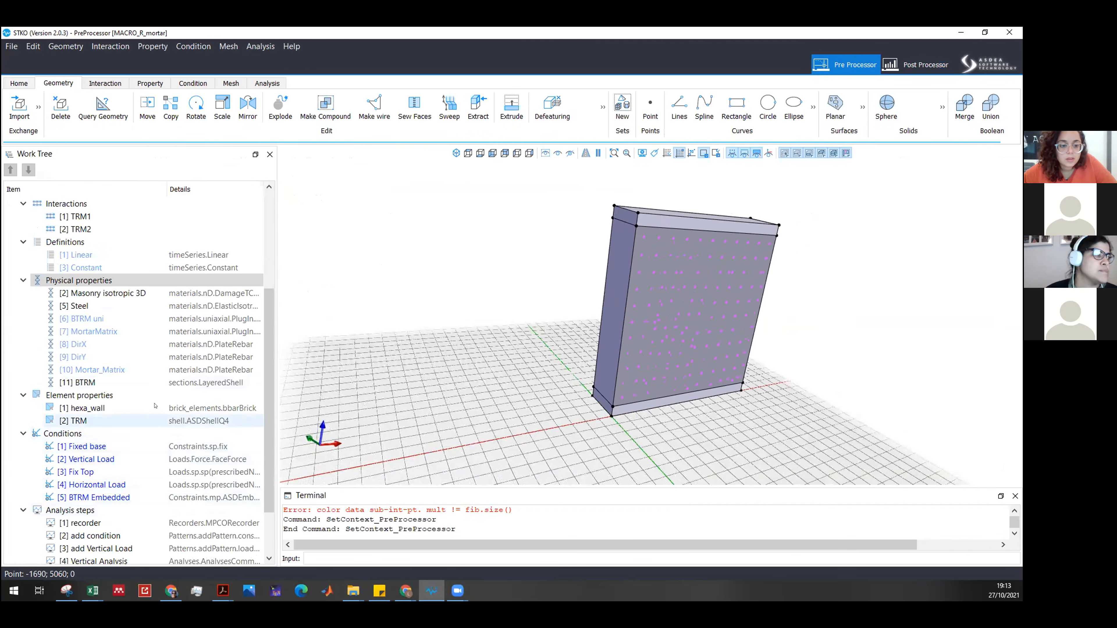
left_click(88, 382)
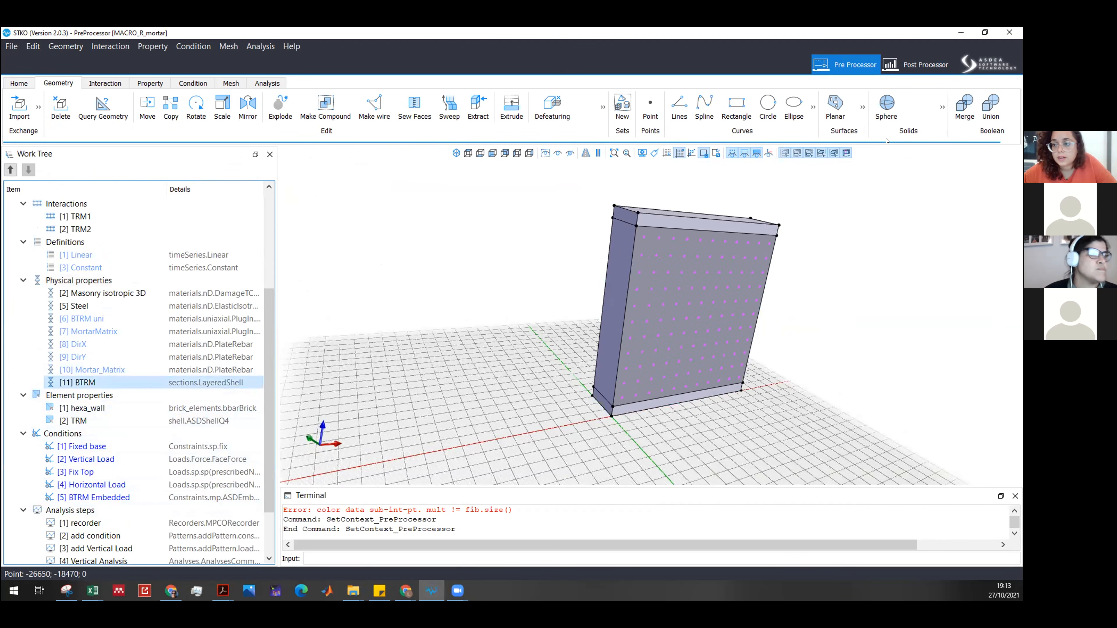
left_click(917, 64)
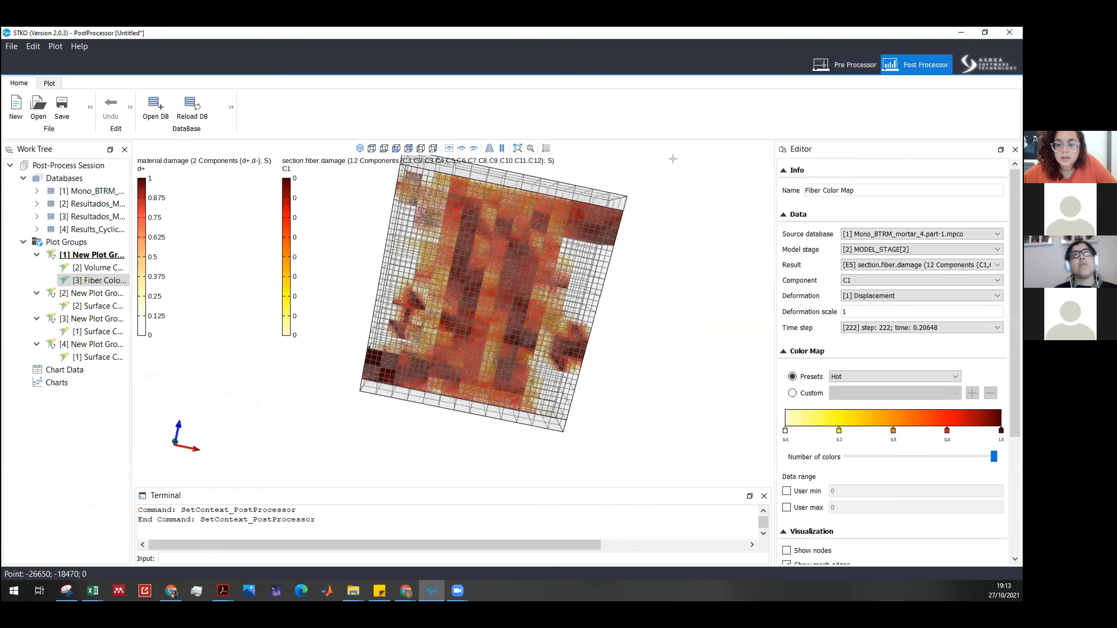
left_click(840, 64)
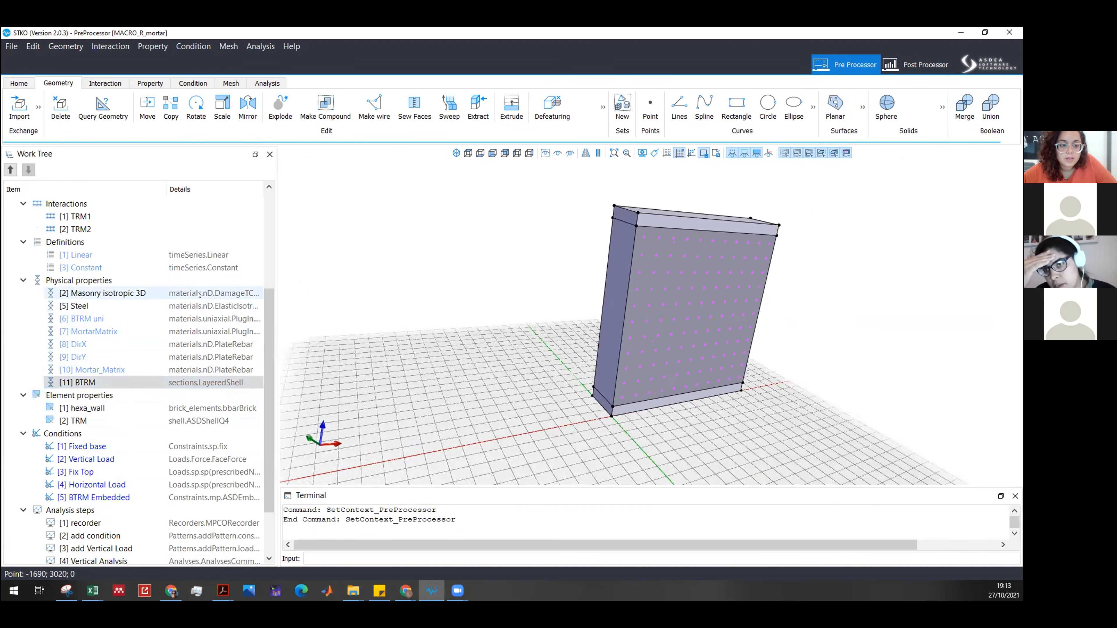
left_click(921, 65)
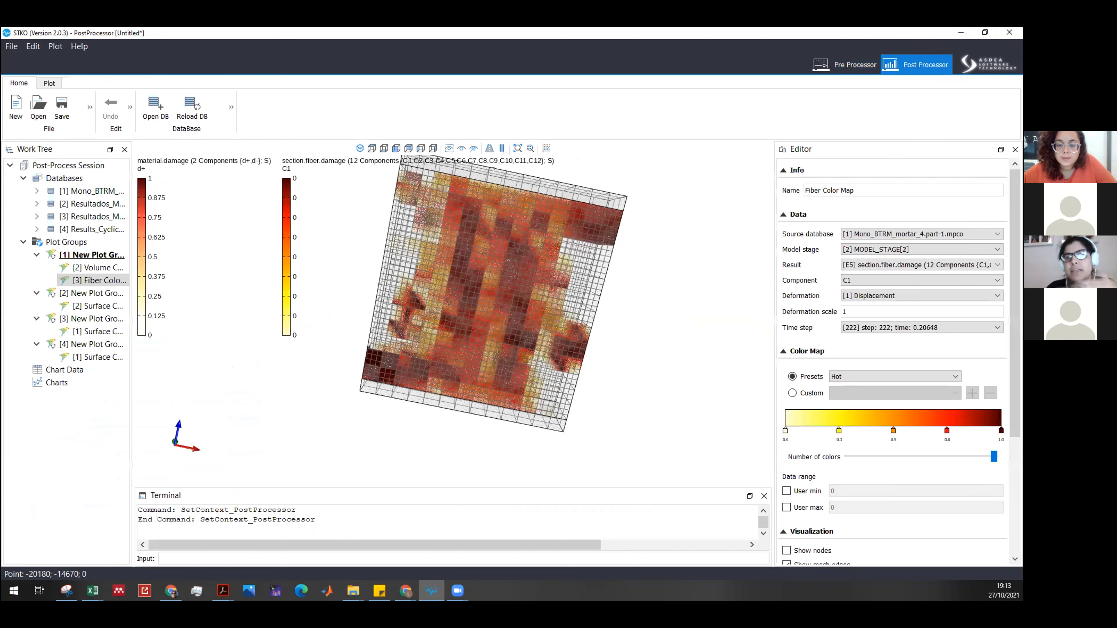
Create a new plot group and add a fiber plot to it.
middle_click_drag(569, 256, 247, 280)
left_click(66, 242)
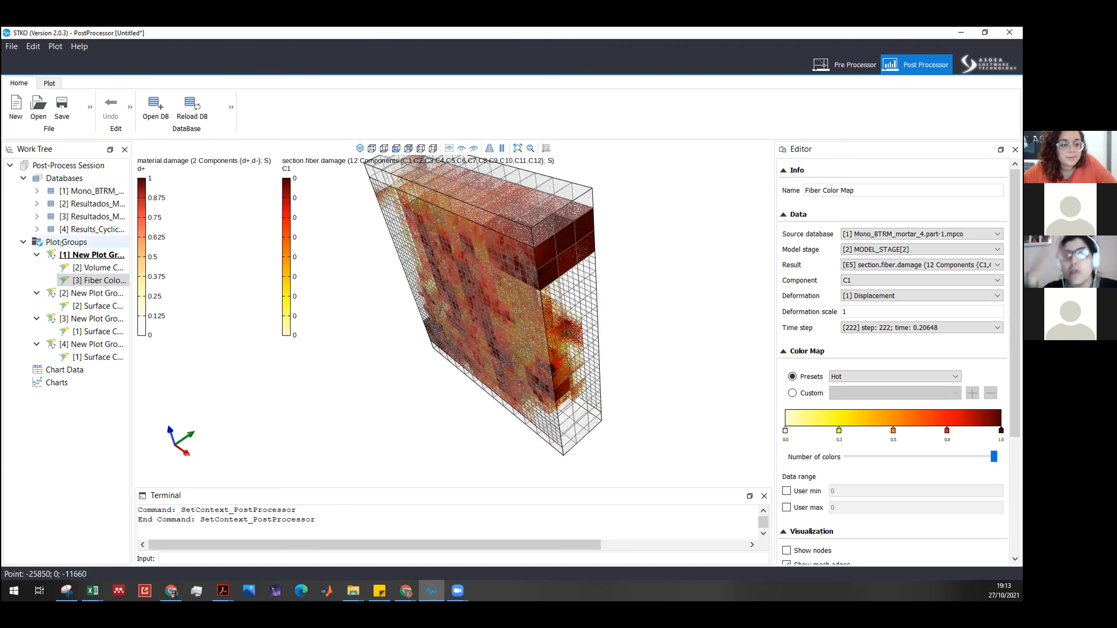
left_click(51, 84)
left_click(32, 105)
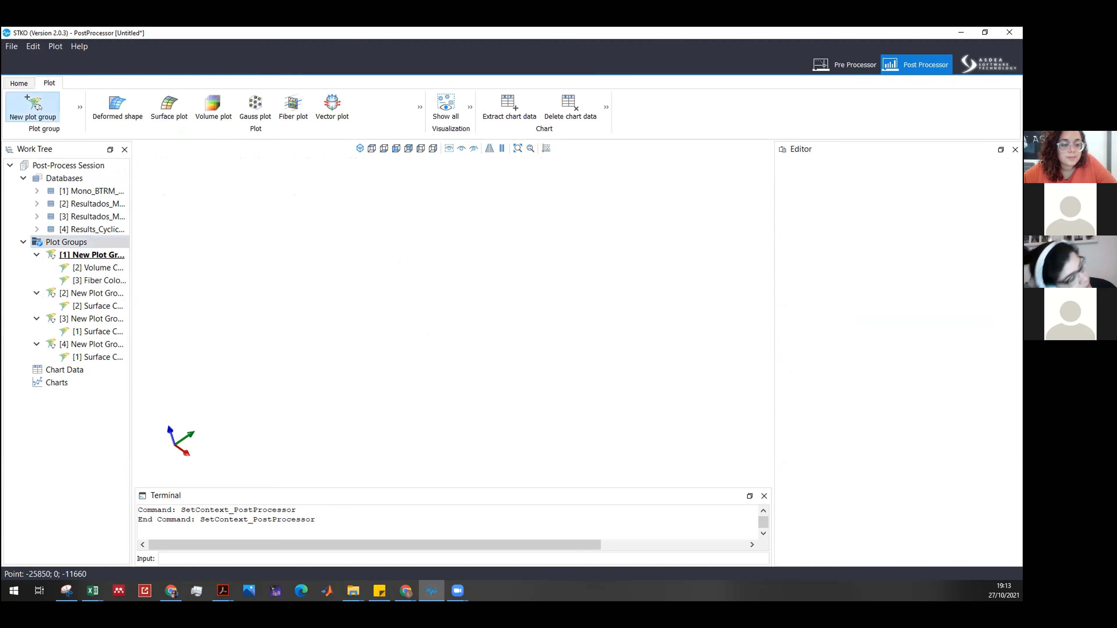
left_click(293, 106)
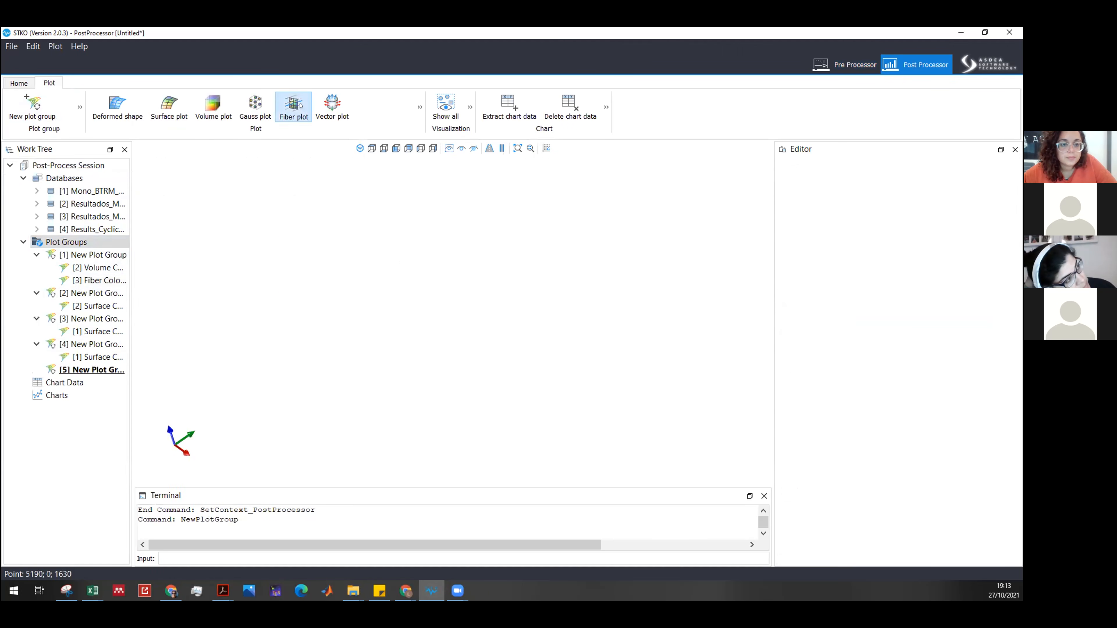
left_click(37, 370)
Set the new fiber plot's source database to Mono_BTRM_mortar_4.part-1.mpco and its result to section.fiber.strain.
left_click(99, 382)
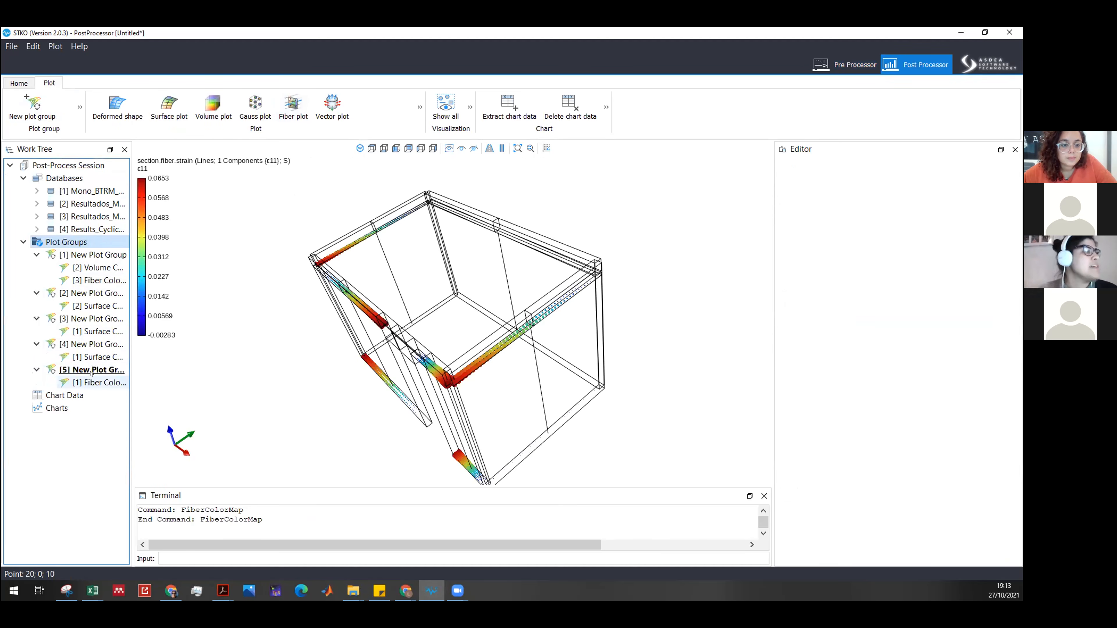
left_click_drag(466, 311, 532, 255)
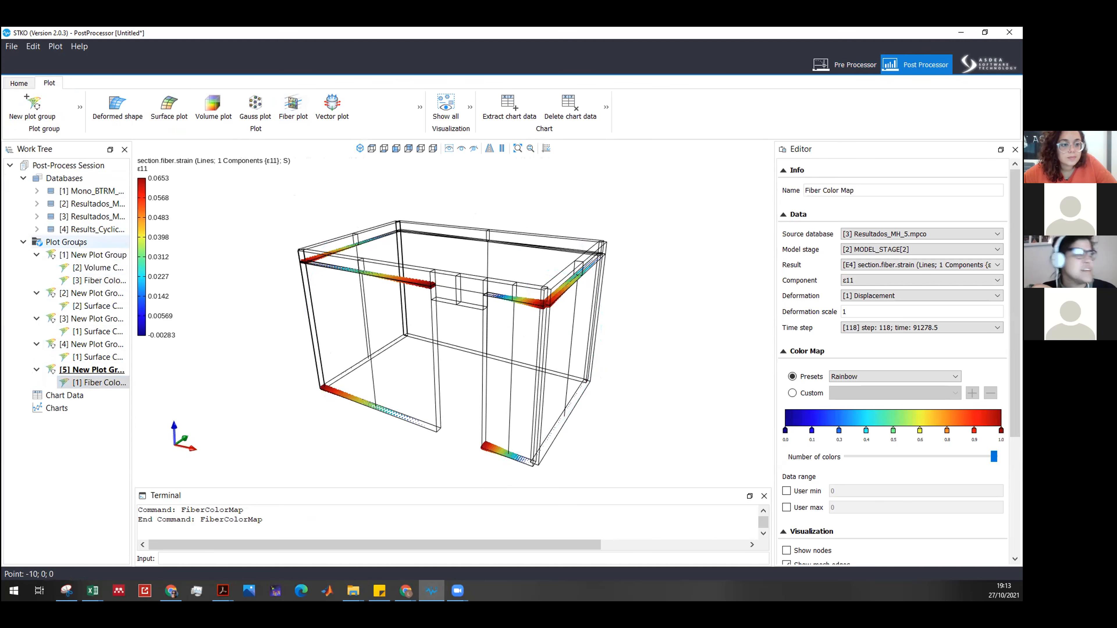
left_click(857, 235)
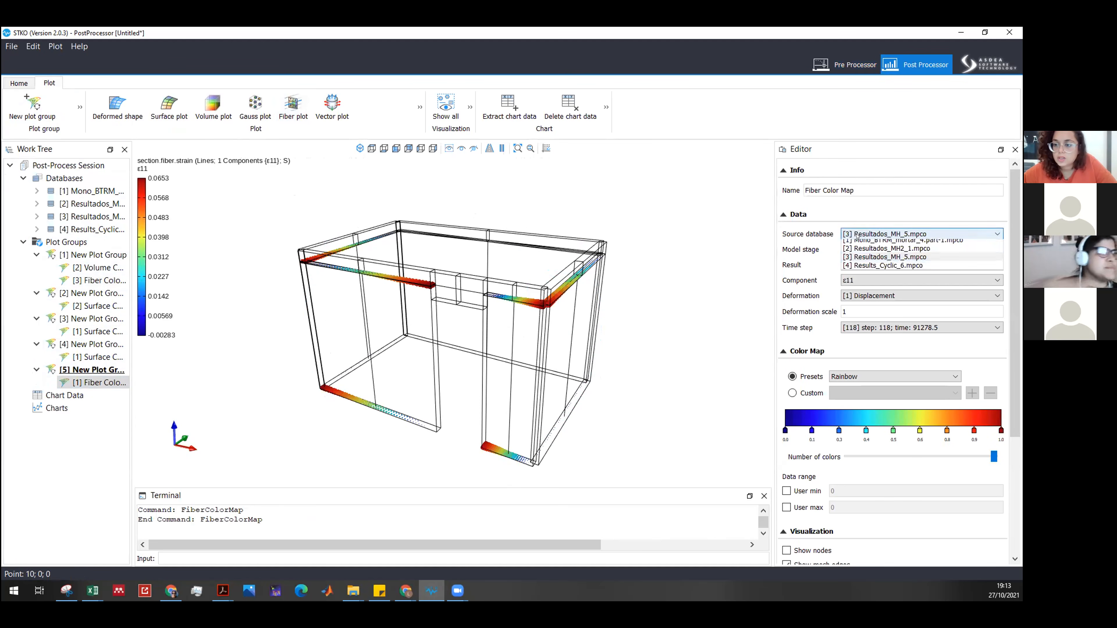
left_click(862, 240)
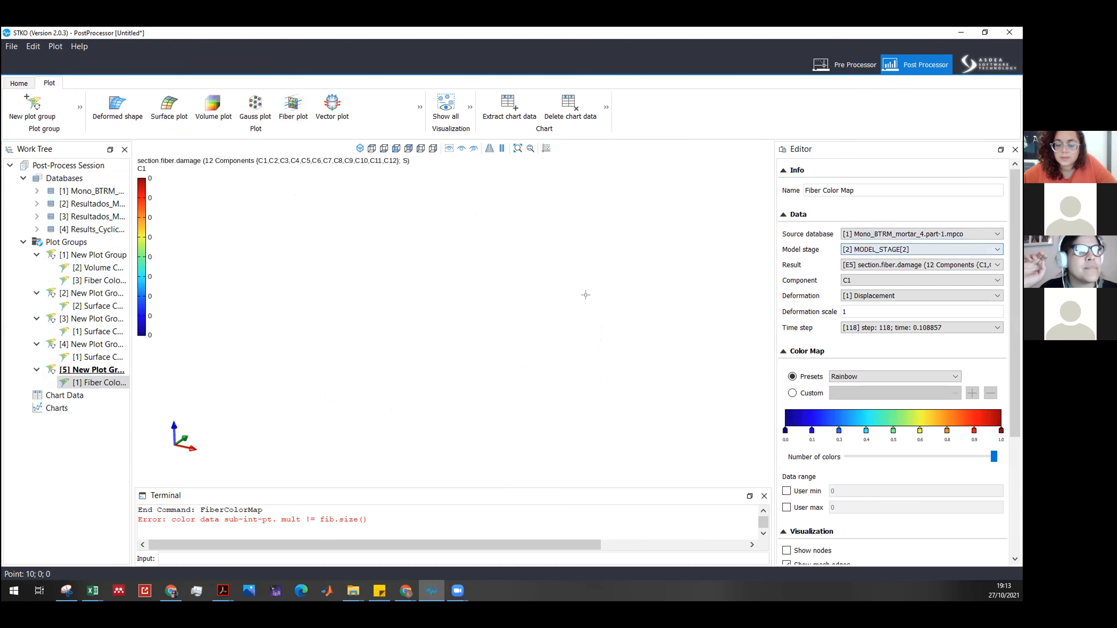
left_click(897, 265)
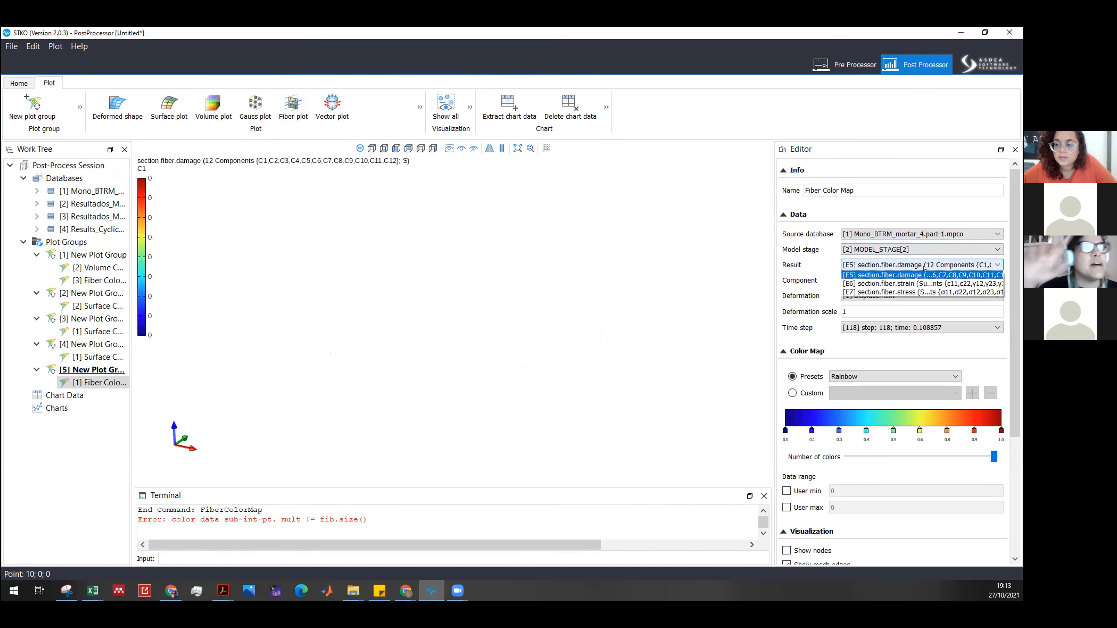
left_click(900, 283)
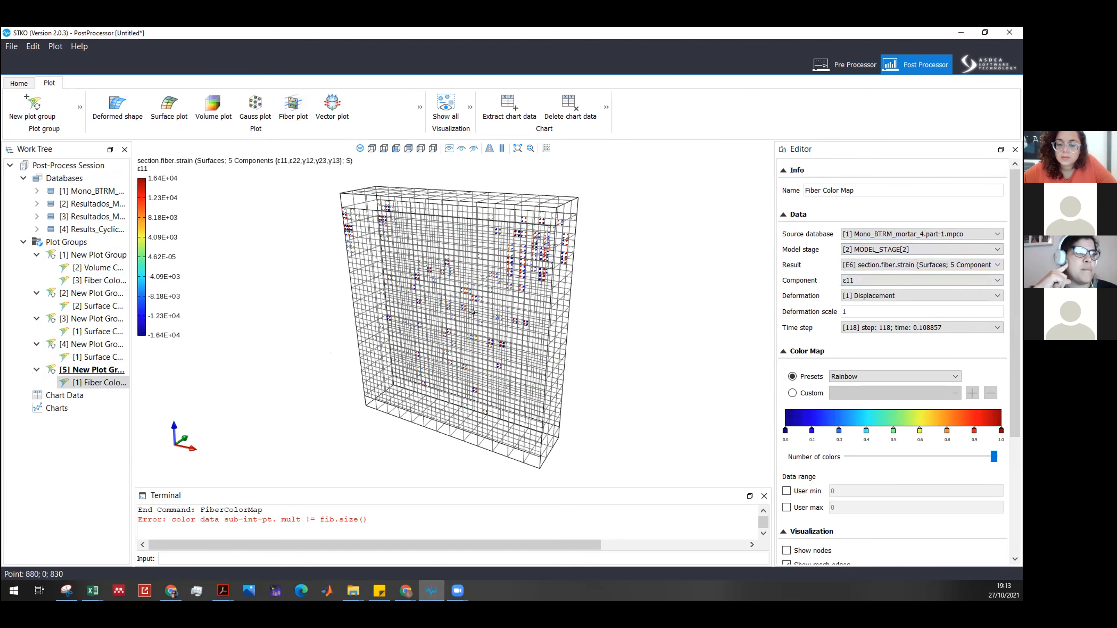
middle_click_drag(468, 313, 447, 335)
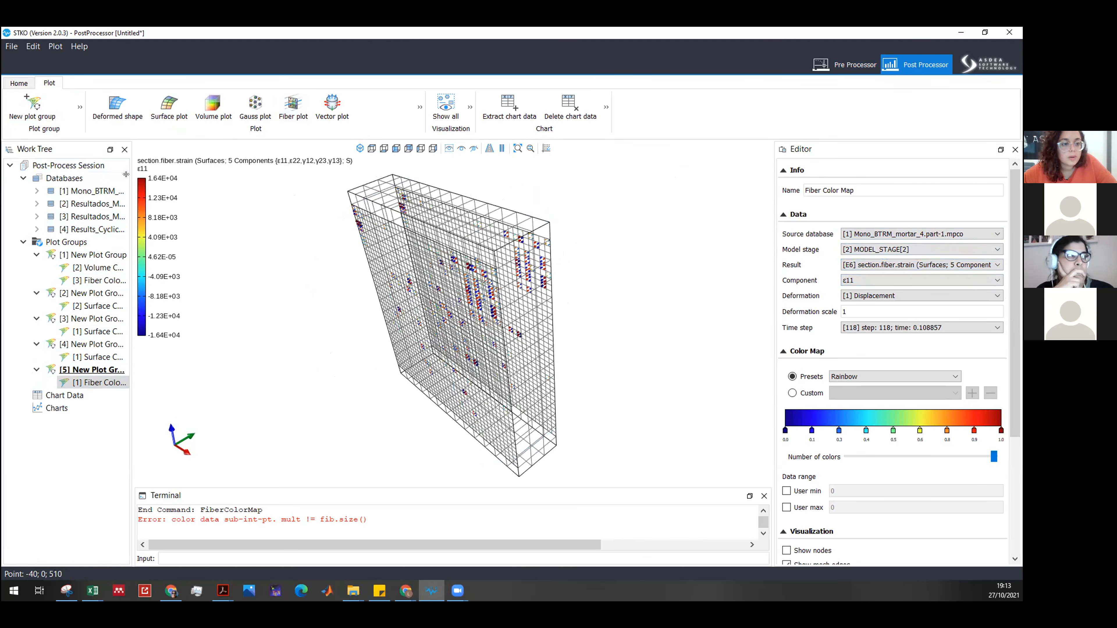
Widen the work tree and inspect the element results of the Mono_BTRM_mortar_4.part-1.mpco database, selecting section.fiber.damage.
left_click_drag(127, 176, 186, 177)
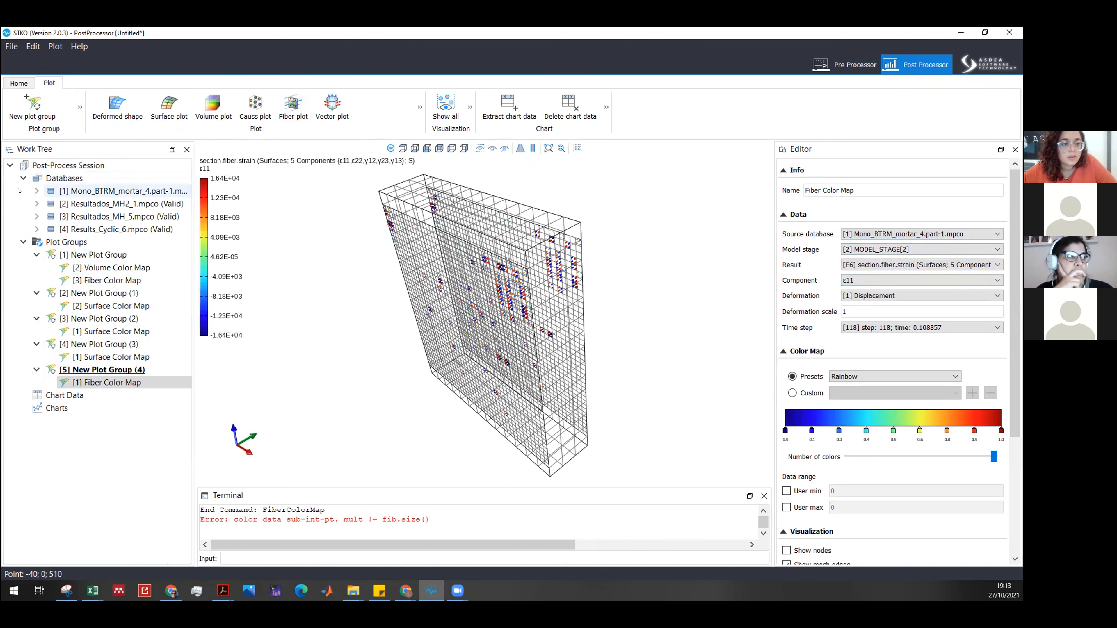
left_click(37, 191)
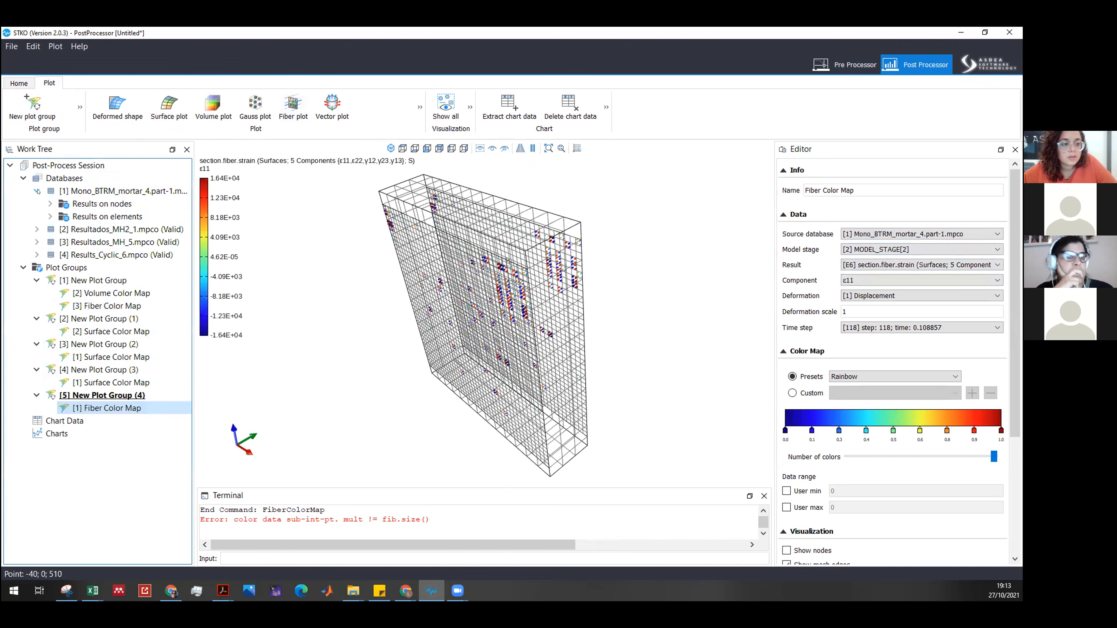
left_click(50, 216)
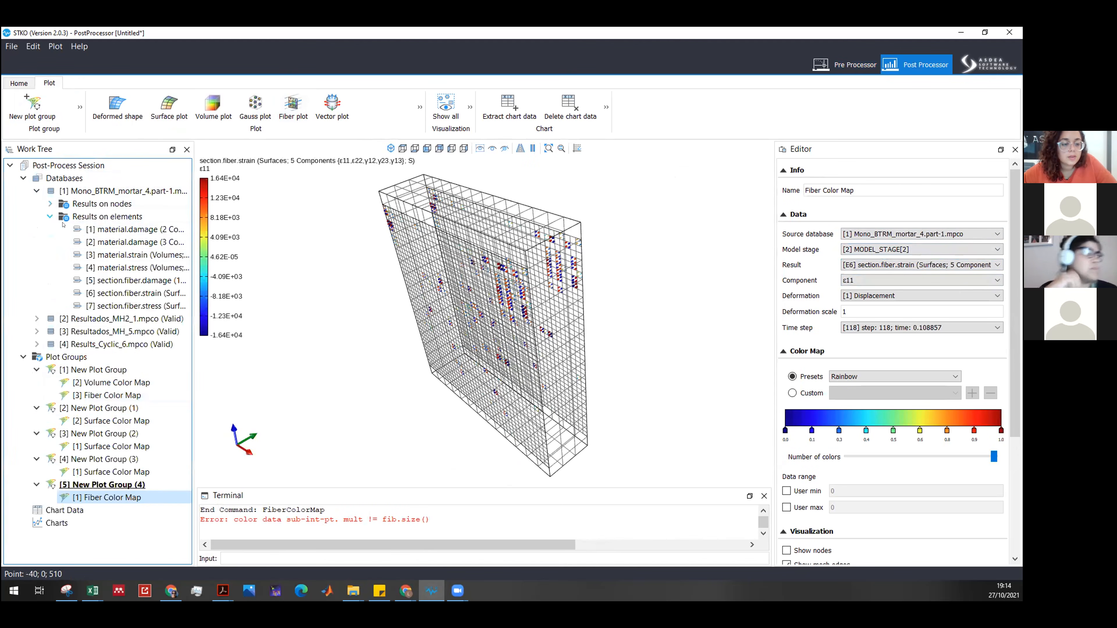
left_click(127, 280)
Switch to File Explorer and look through the Mono_BTRM result files in the Experimental SCT > MACRO_R > FORUM folder.
mouse_move(354, 589)
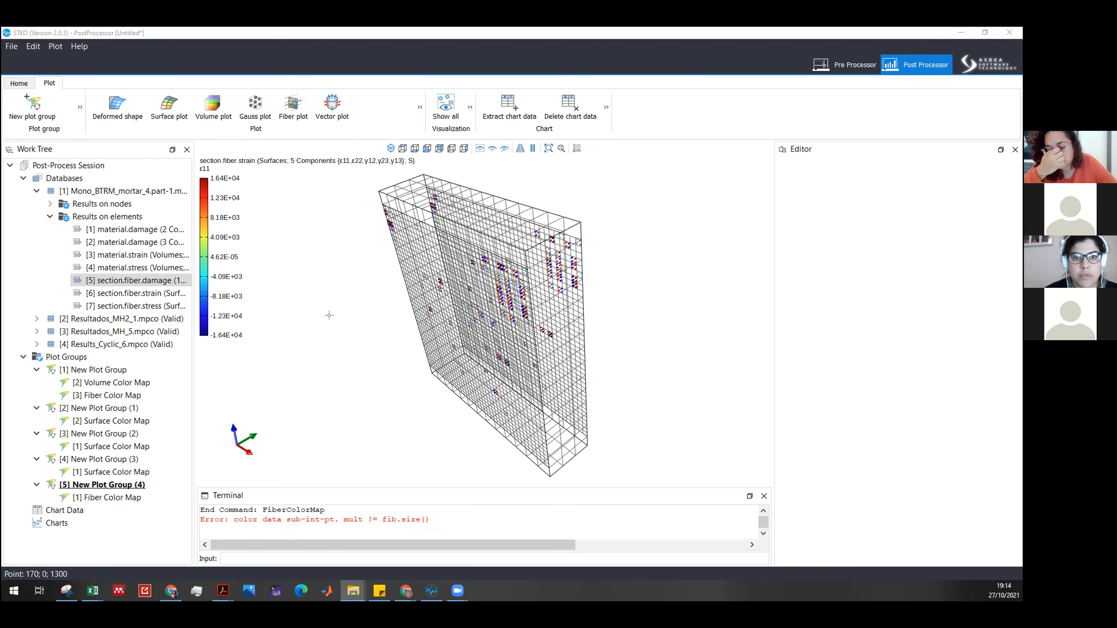
left_click_drag(1020, 44, 371, 259)
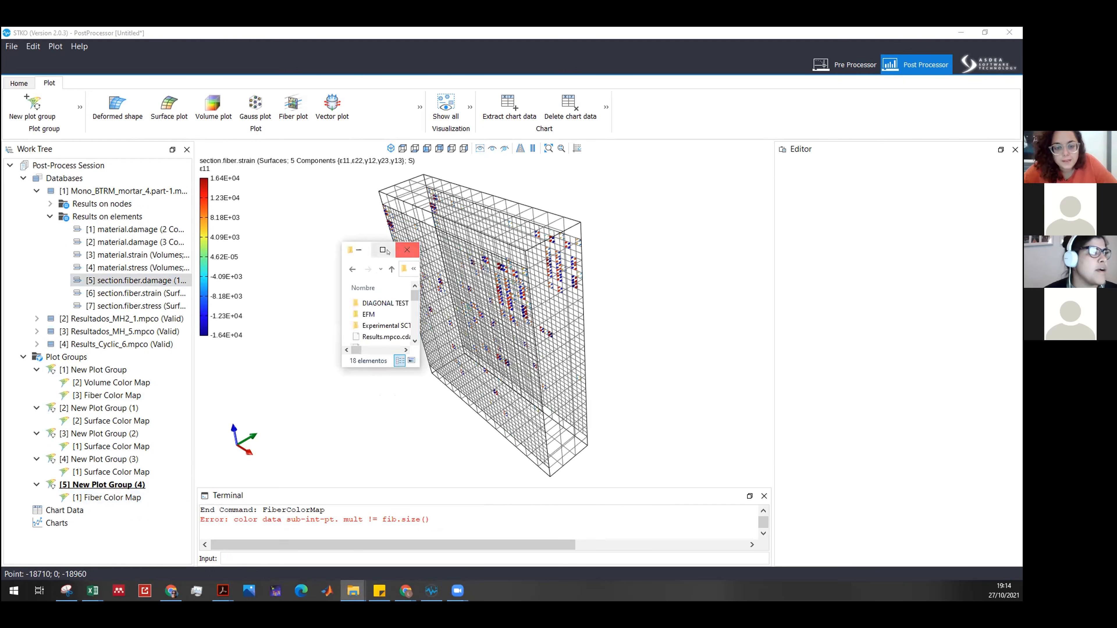
left_click(382, 250)
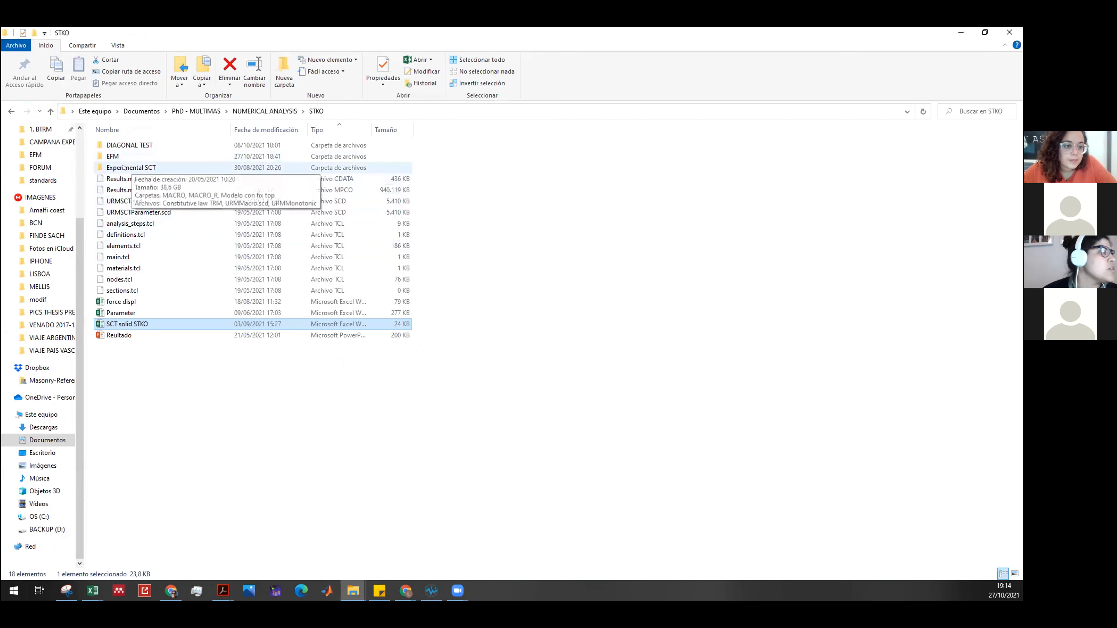
double_click(124, 168)
double_click(138, 154)
double_click(132, 146)
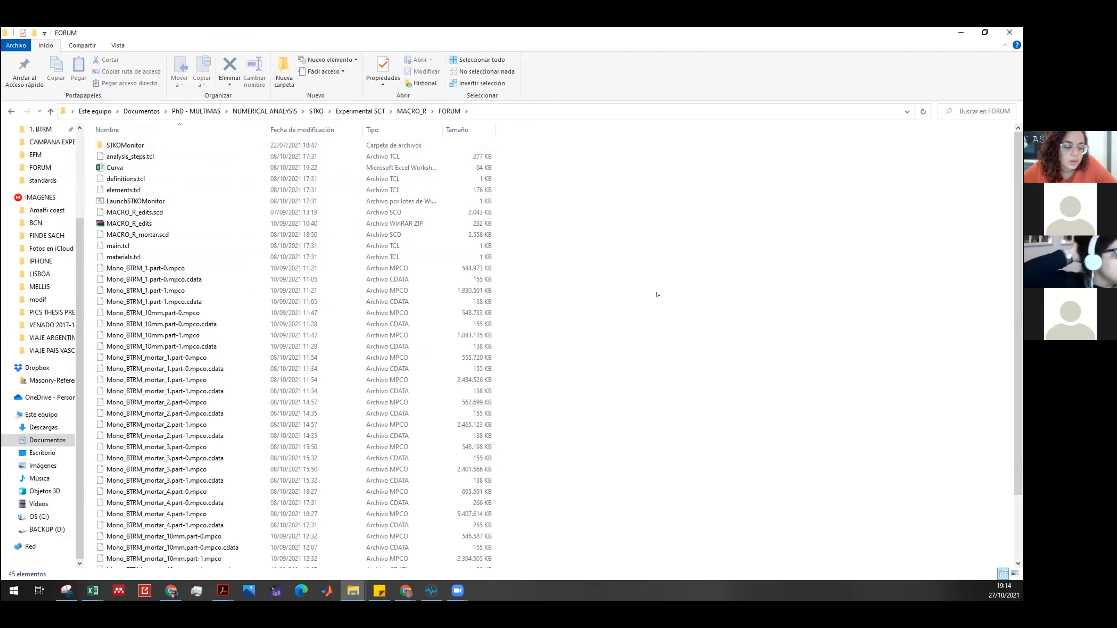
left_click(175, 279)
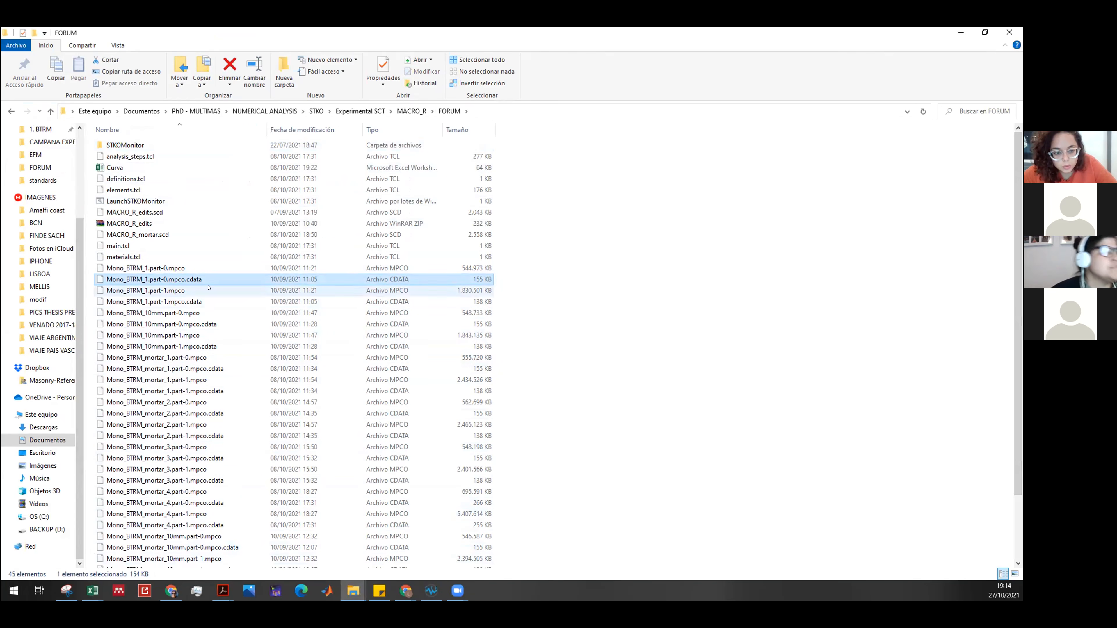
left_click(175, 268)
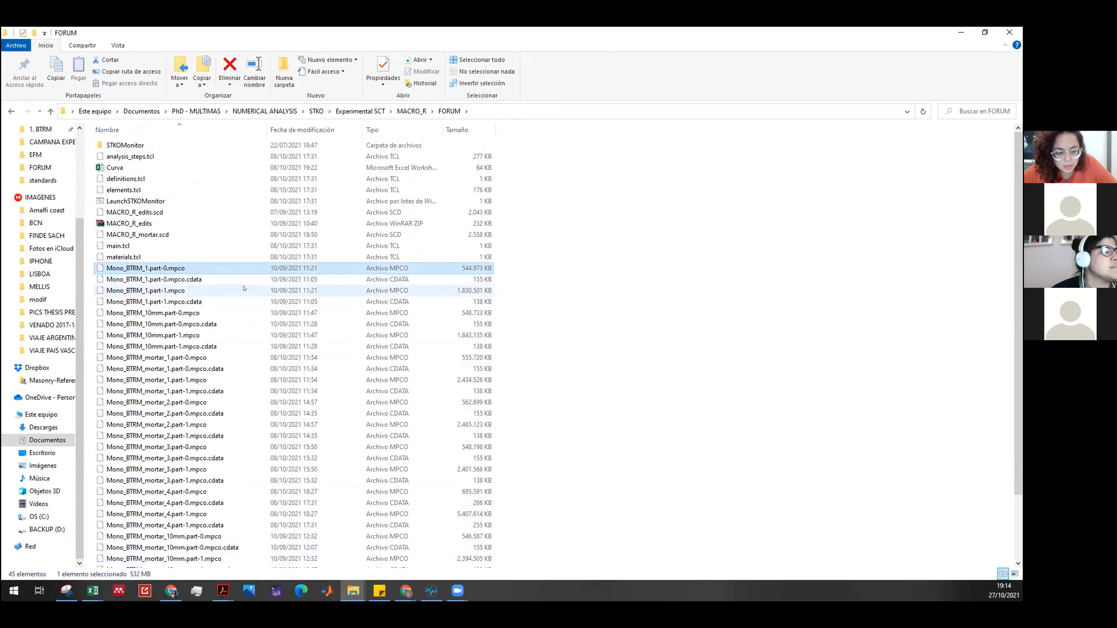
Return to STKO and set the result of the fifth plot group's fiber color map to section.fiber.damage.
left_click(431, 591)
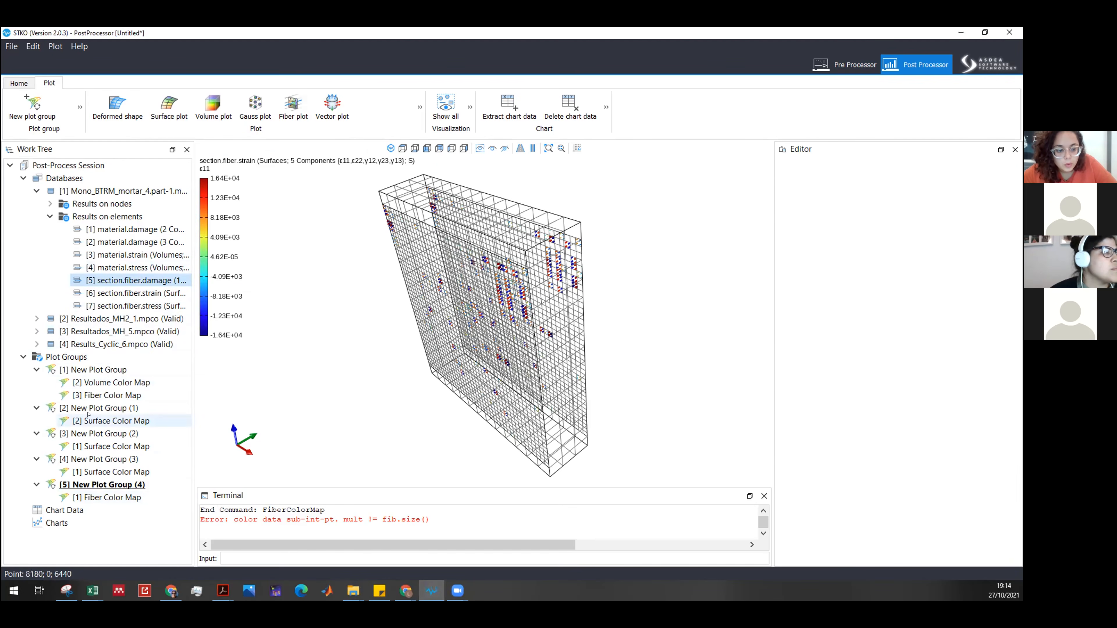
left_click(98, 498)
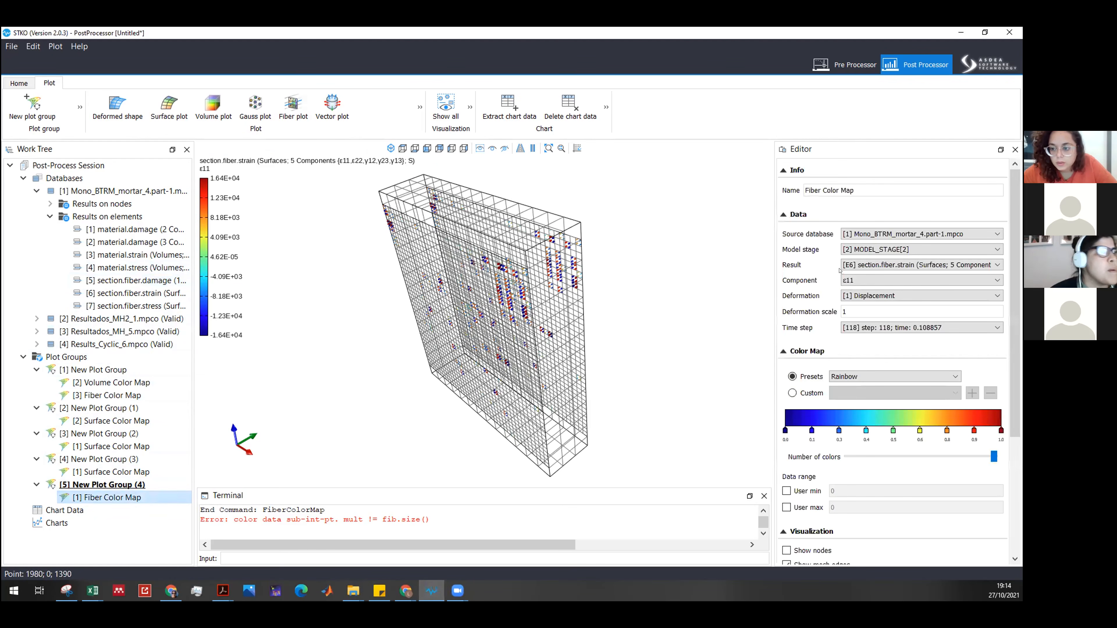
left_click(870, 265)
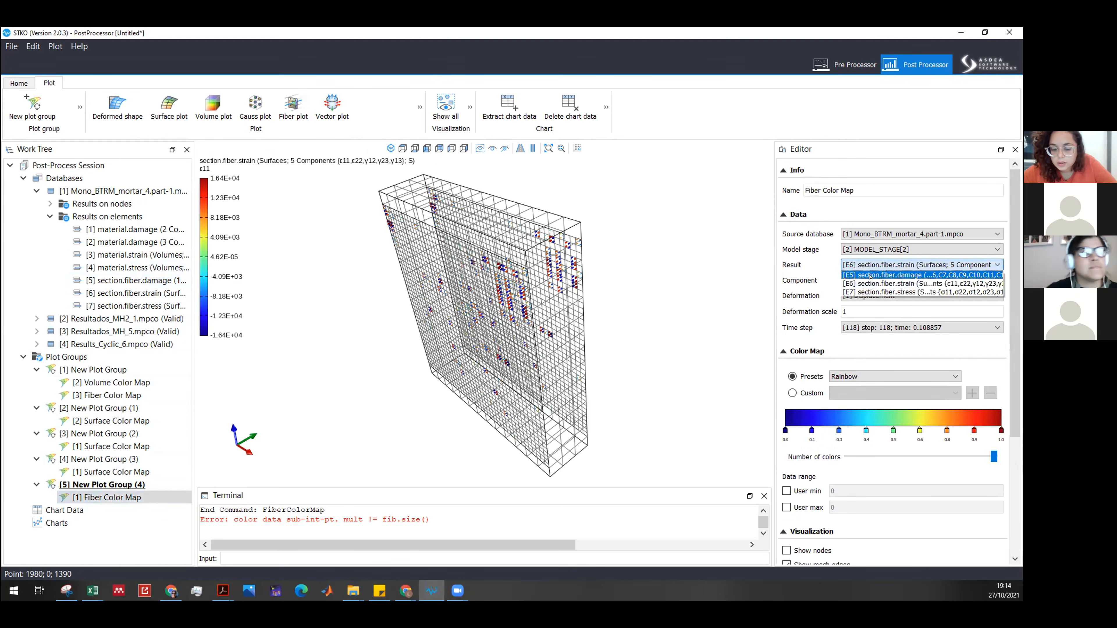
left_click(870, 274)
Enlarge the terminal and copy the error text "color data sub-int-pt. mult != fib.size()".
left_click_drag(446, 481, 447, 323)
left_click_drag(234, 507, 431, 501)
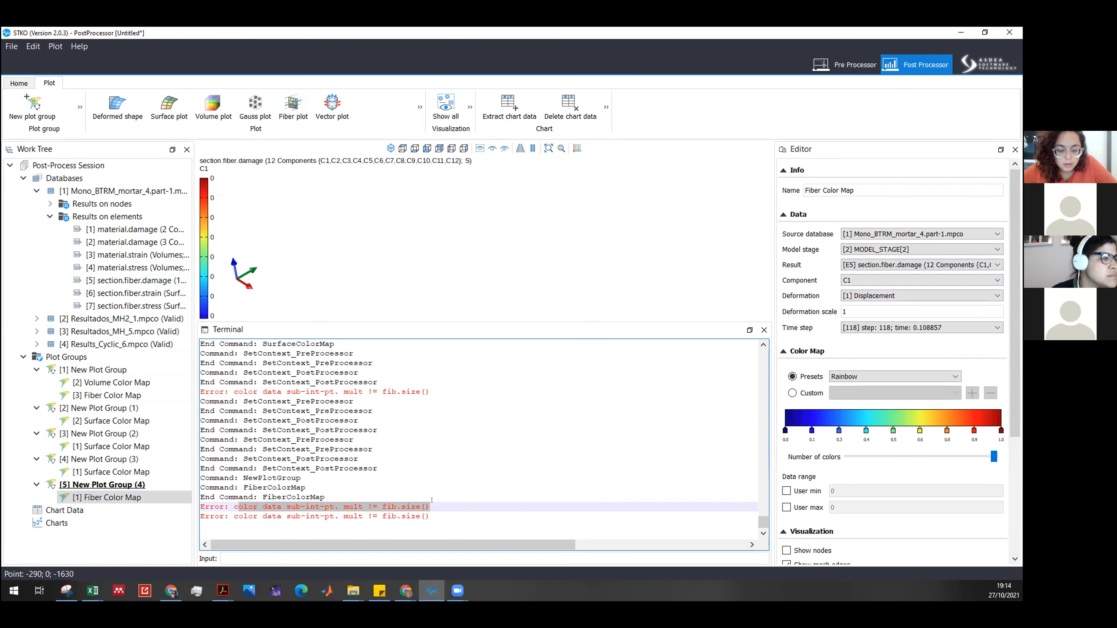
left_click(411, 279)
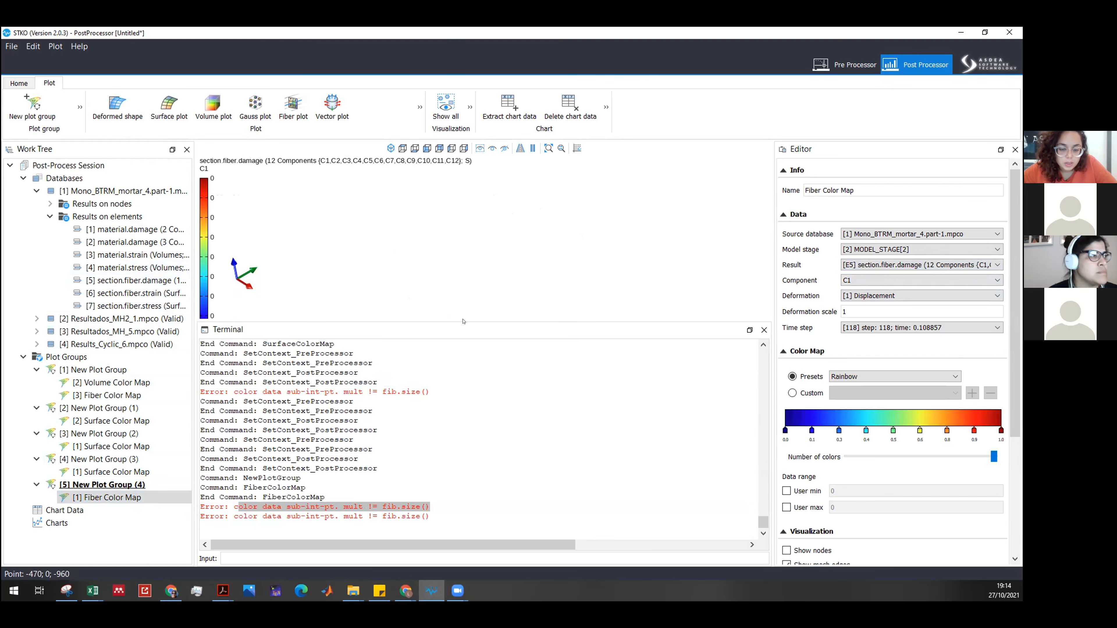
left_click_drag(457, 314, 457, 352)
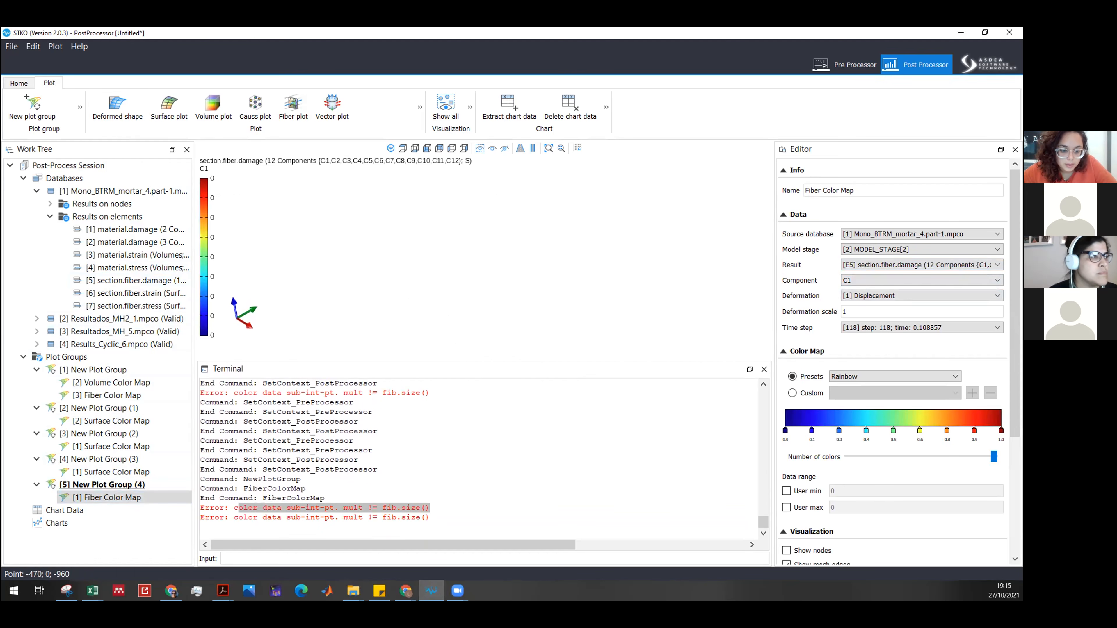
left_click_drag(234, 508, 430, 507)
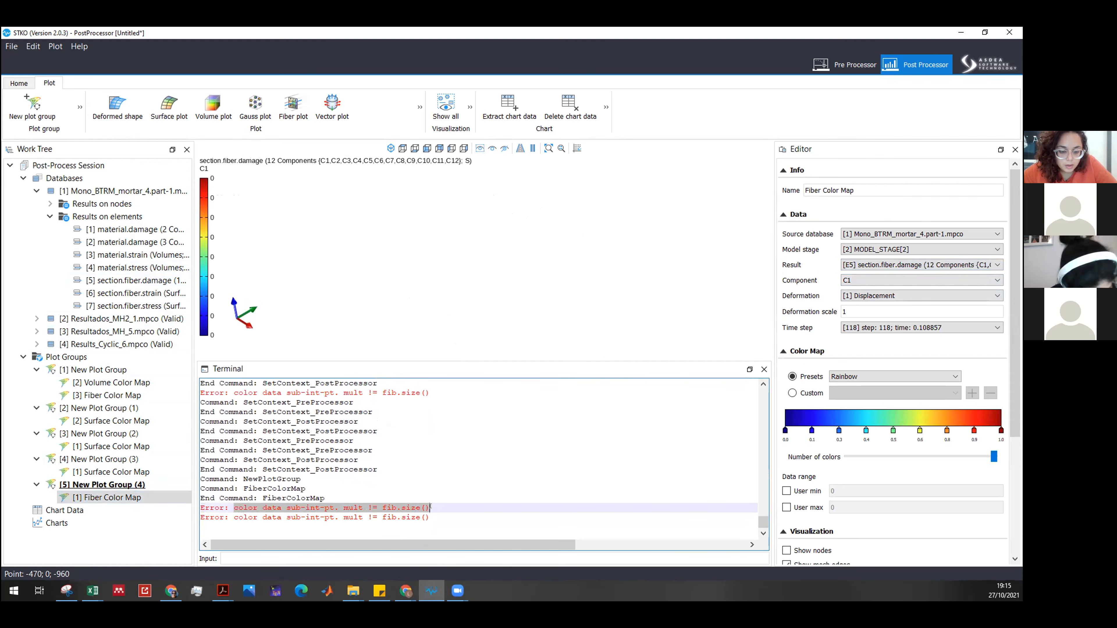
right_click(421, 507)
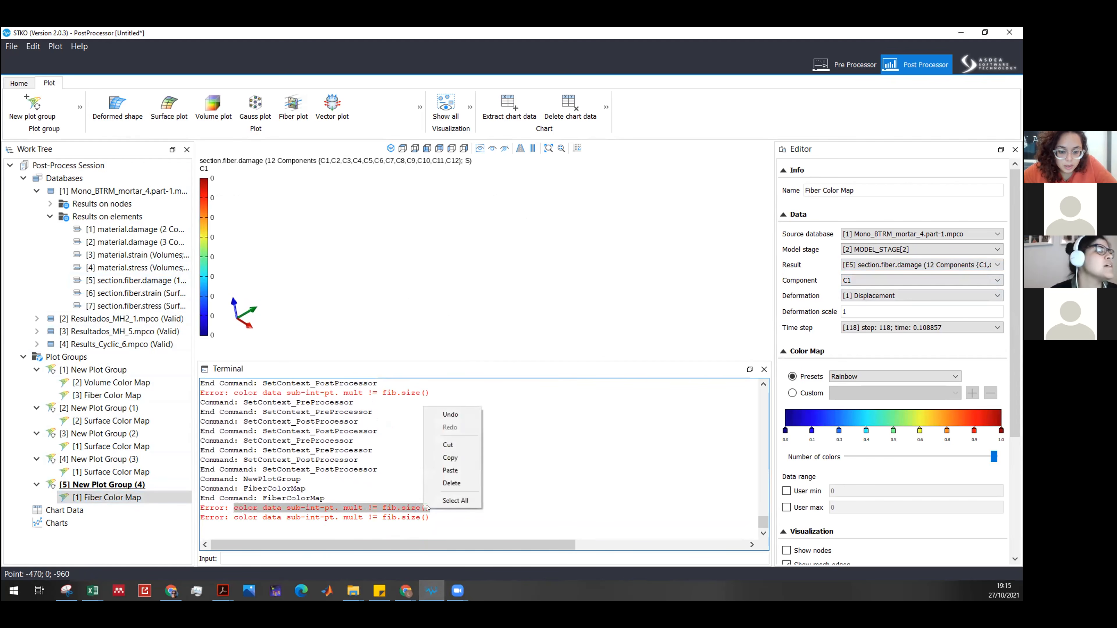
left_click(444, 458)
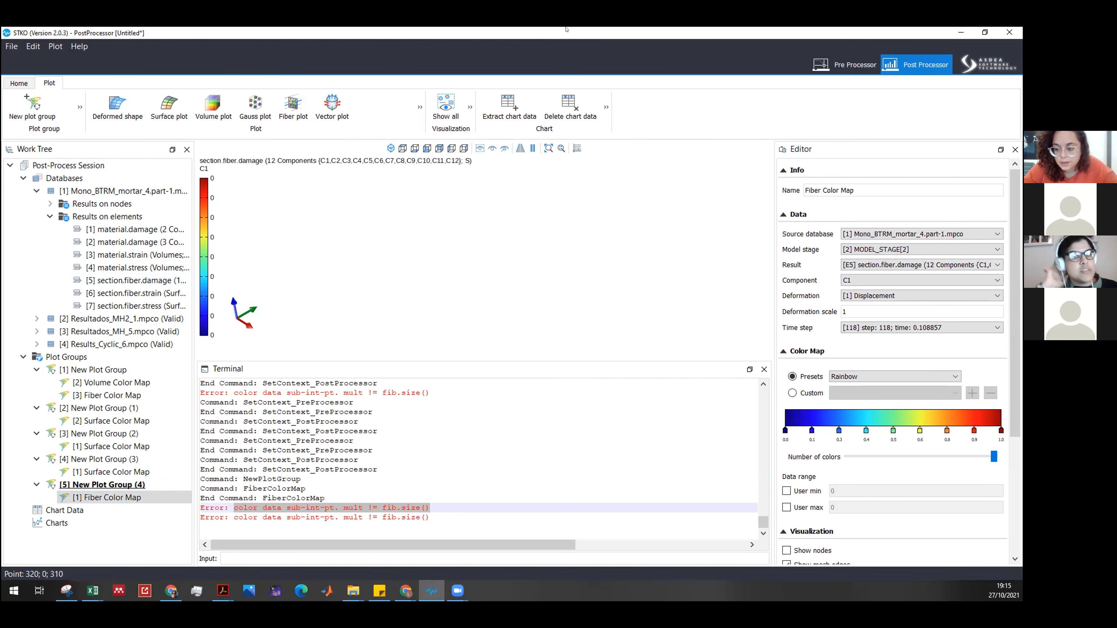
left_click(475, 403)
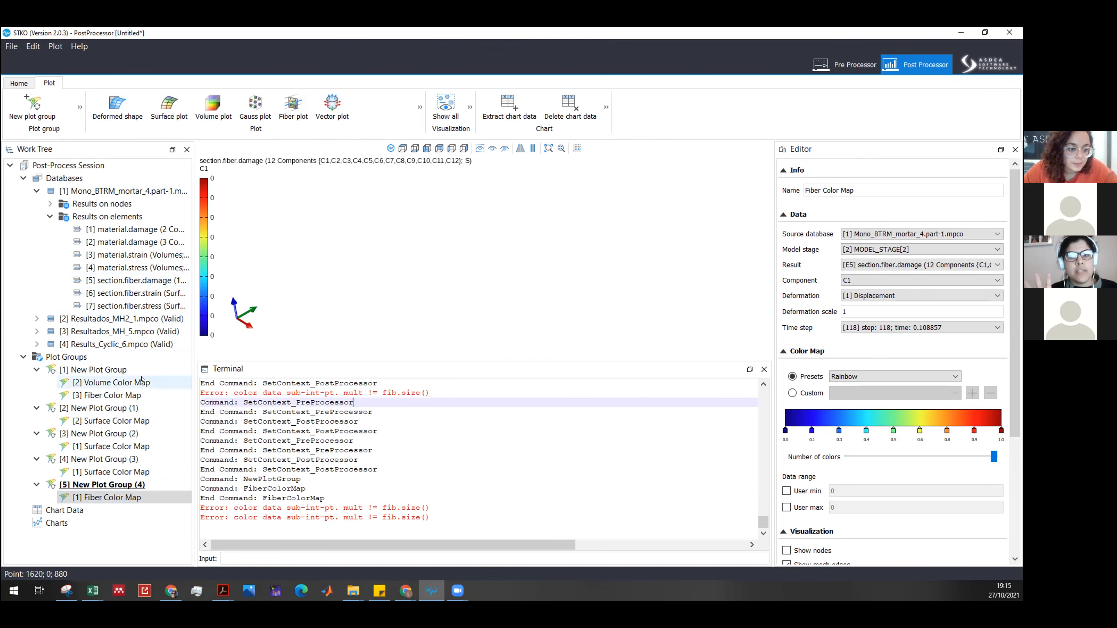
Activate the first plot group, set its fiber color map's result to section.fiber.stress, and move the animation to frame 194.
left_click(131, 370)
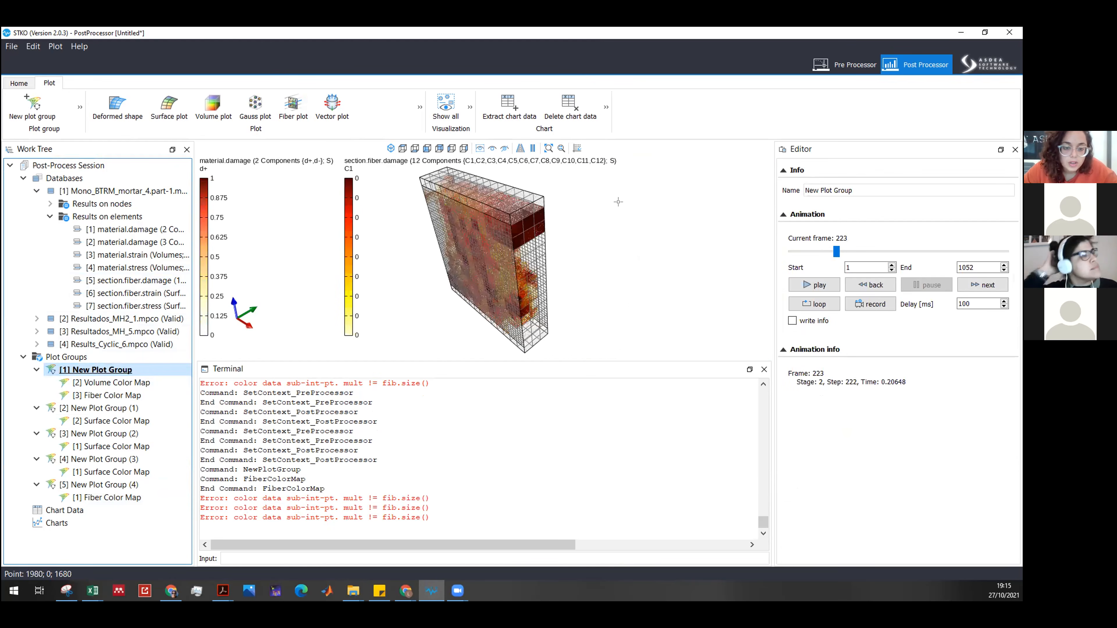
left_click(107, 395)
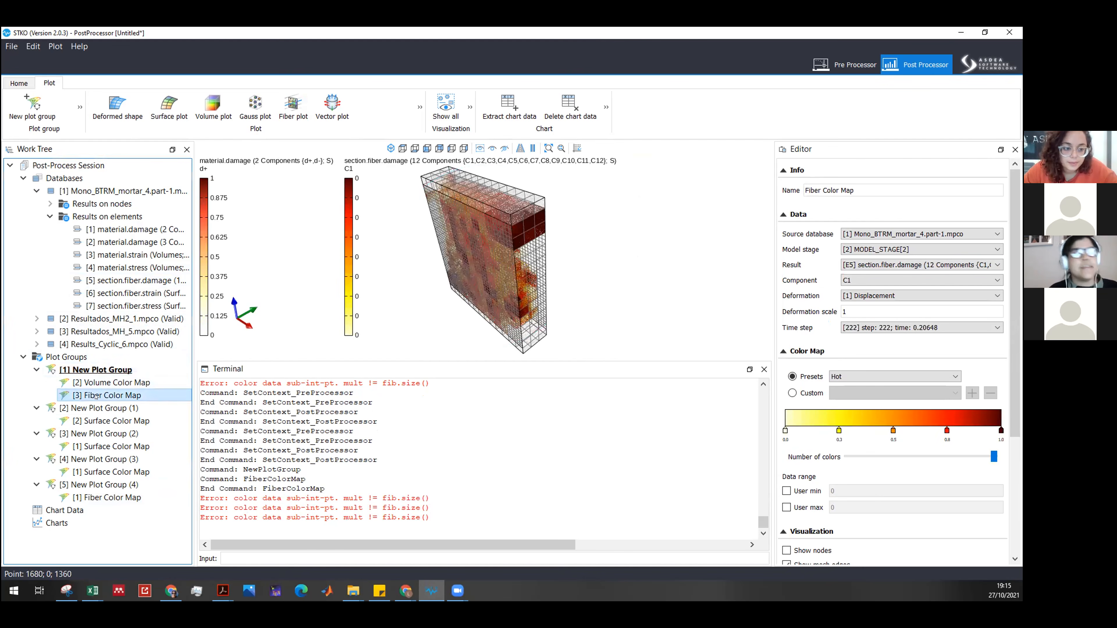
left_click(853, 264)
left_click(879, 297)
left_click_drag(519, 245, 508, 269)
left_click(129, 371)
mouse_move(835, 252)
left_mouse_down()
mouse_move(931, 259)
mouse_move(831, 259)
left_mouse_up()
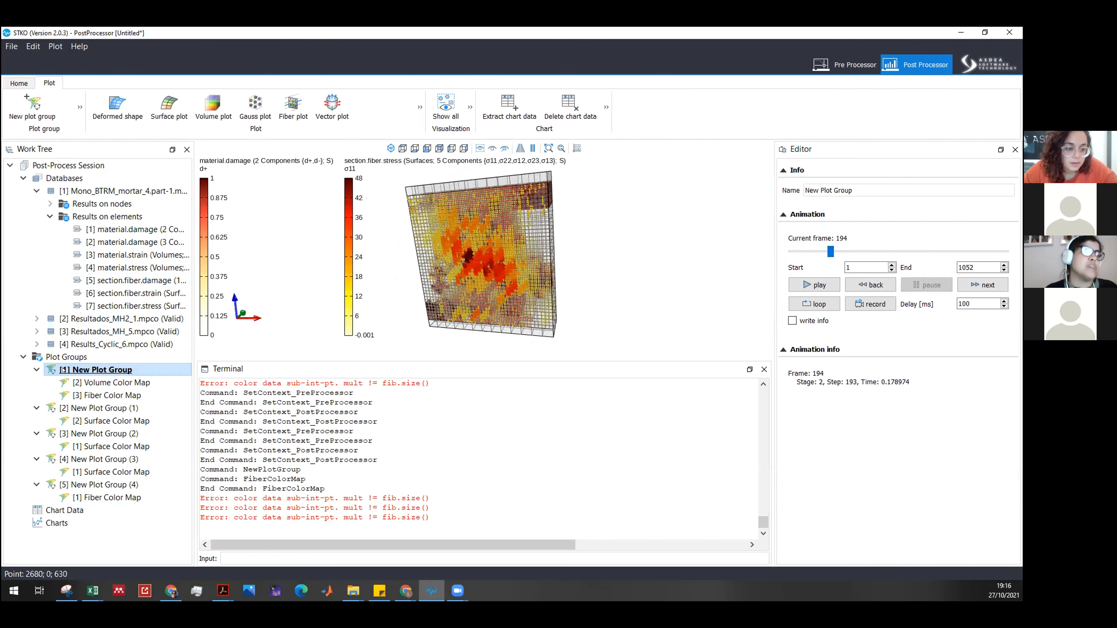
Review the first group's volume color map visualization options and inspect the wall geometry in the pre-processor.
left_click(175, 380)
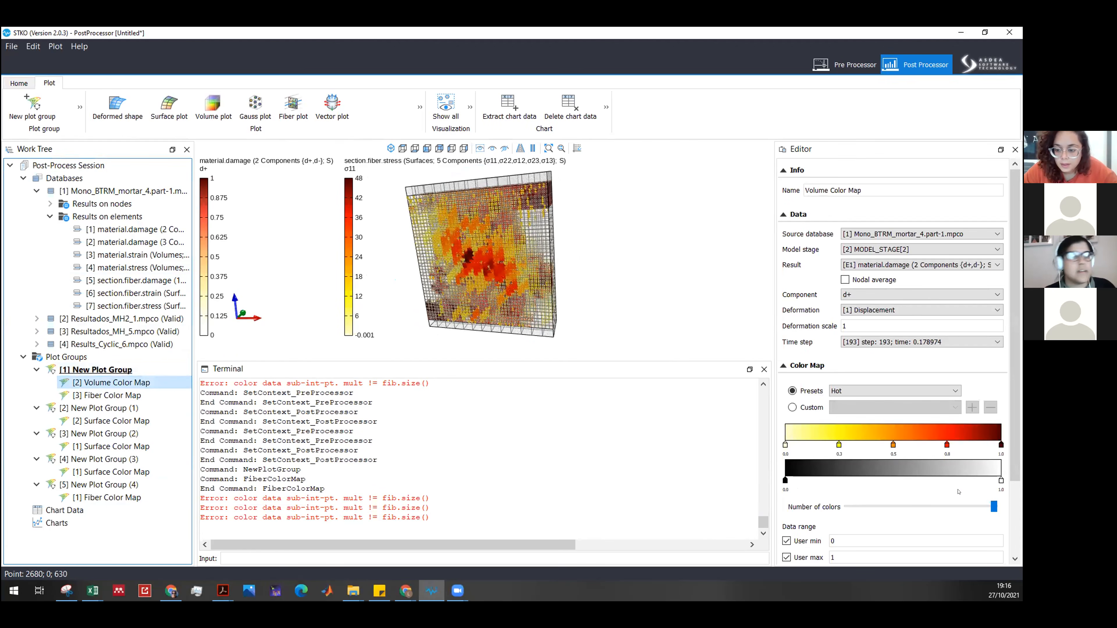
scroll(958, 492, "down", 3)
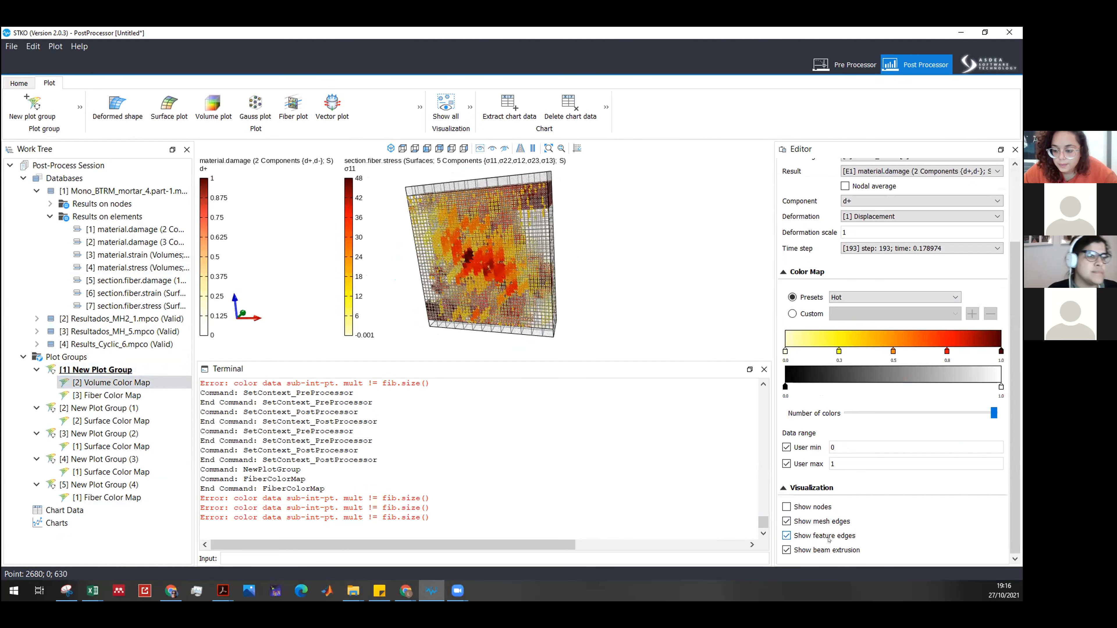
left_click(847, 65)
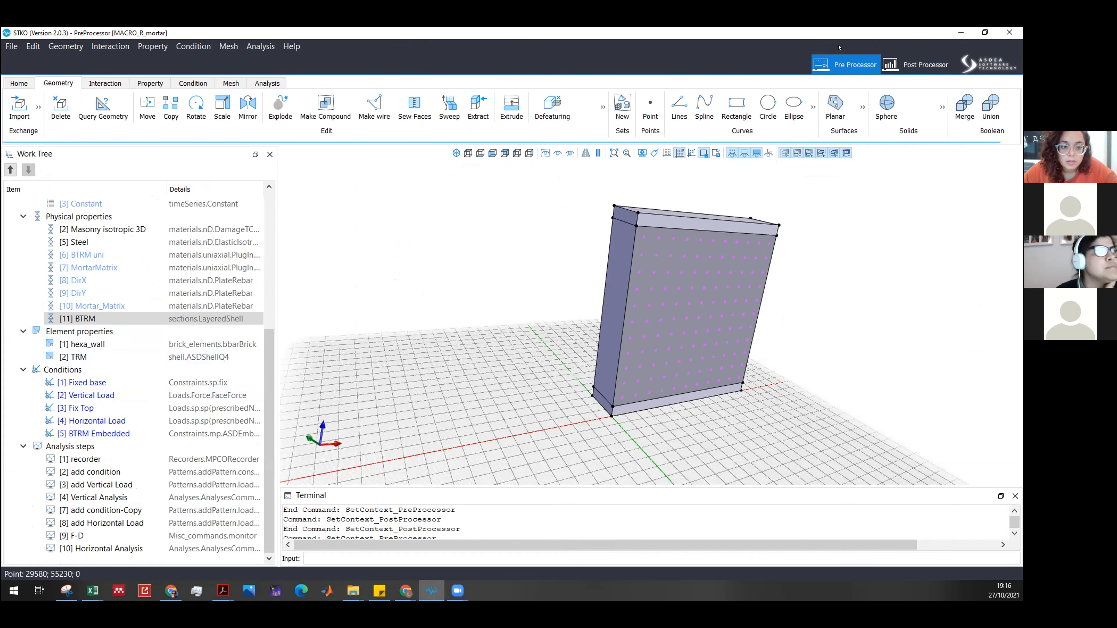
mouse_move(438, 585)
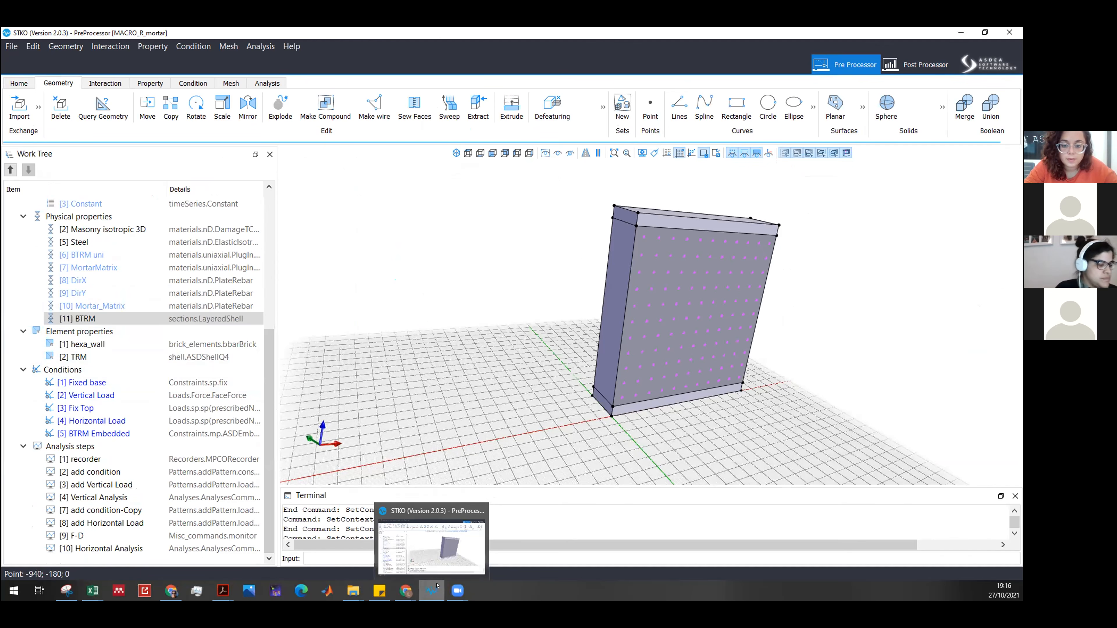
left_click(741, 272)
middle_click_drag(741, 272, 449, 244)
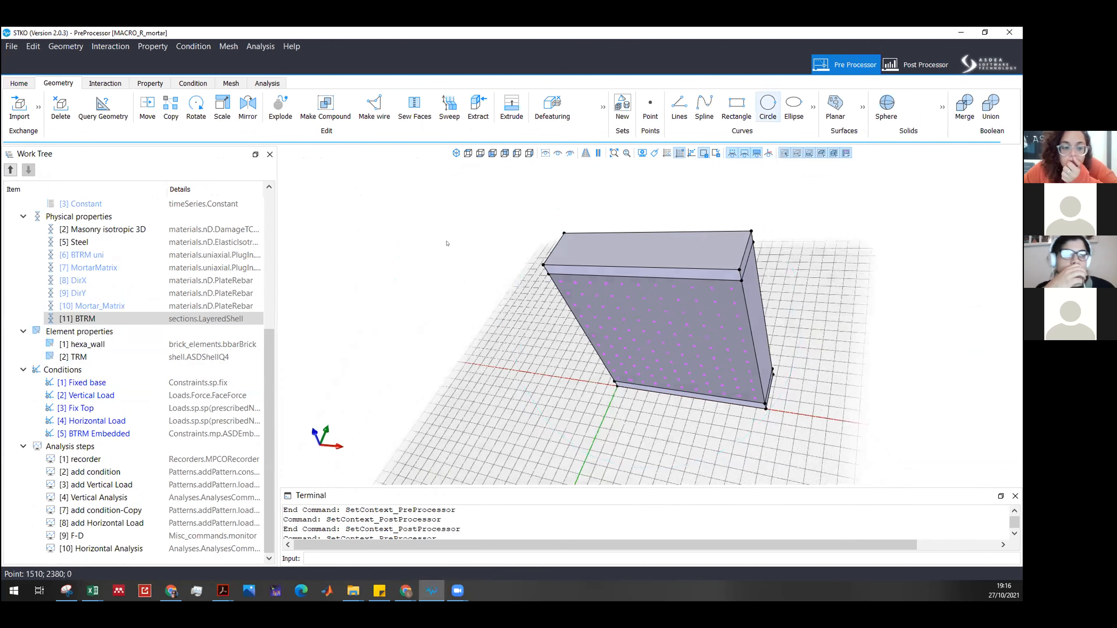
Back in the post-processor, turn off mesh edges, feature edges and beam extrusion for the first group's volume color map.
left_click(919, 64)
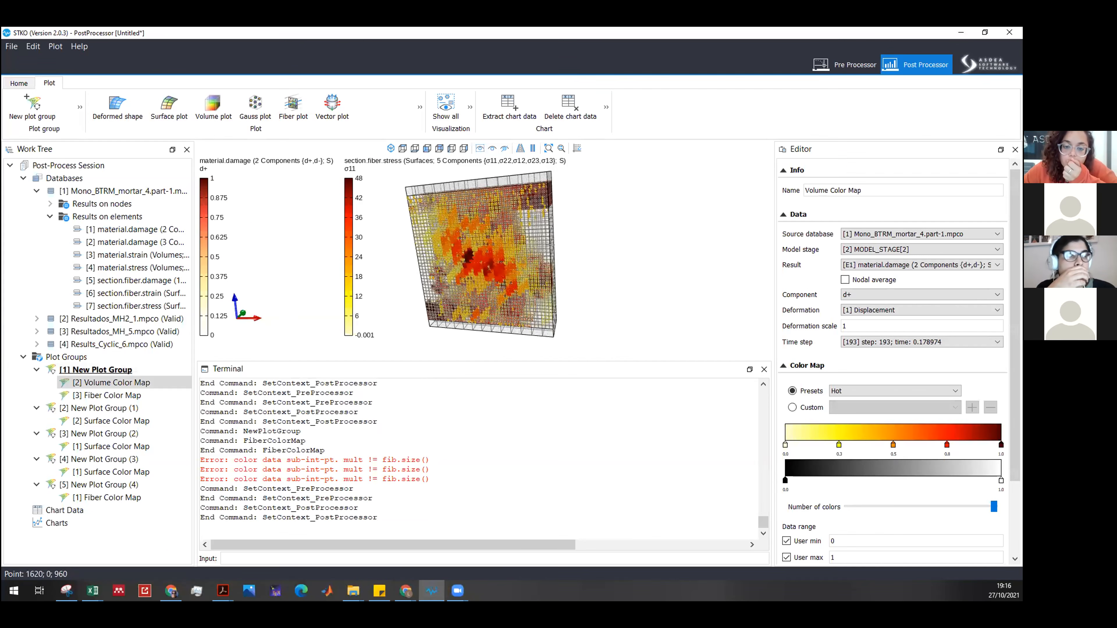
scroll(795, 509, "down", 3)
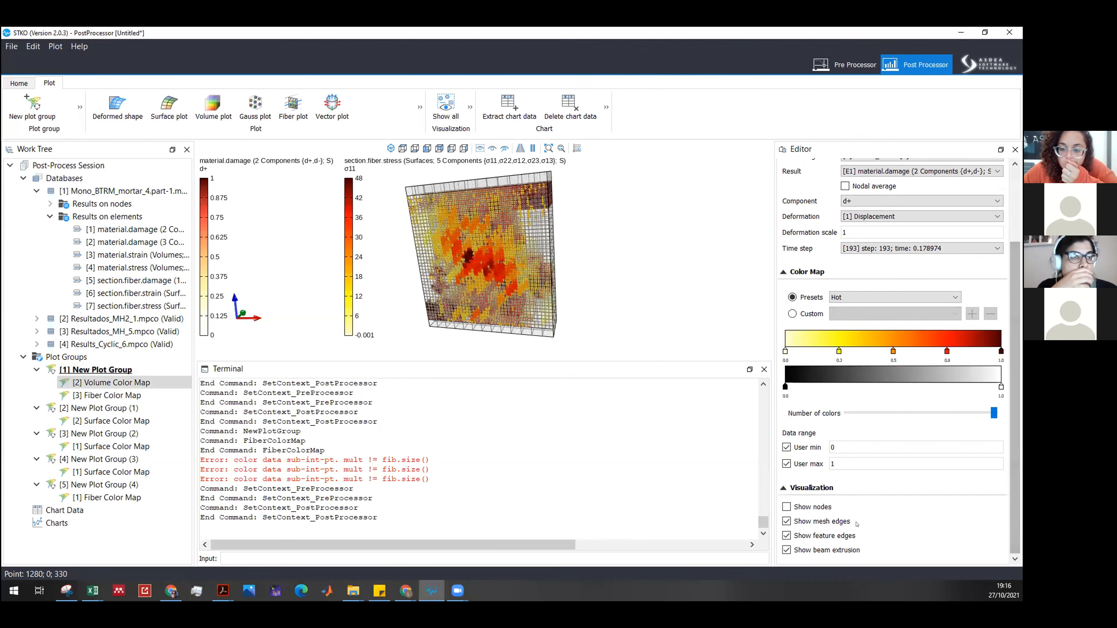
left_click(813, 523)
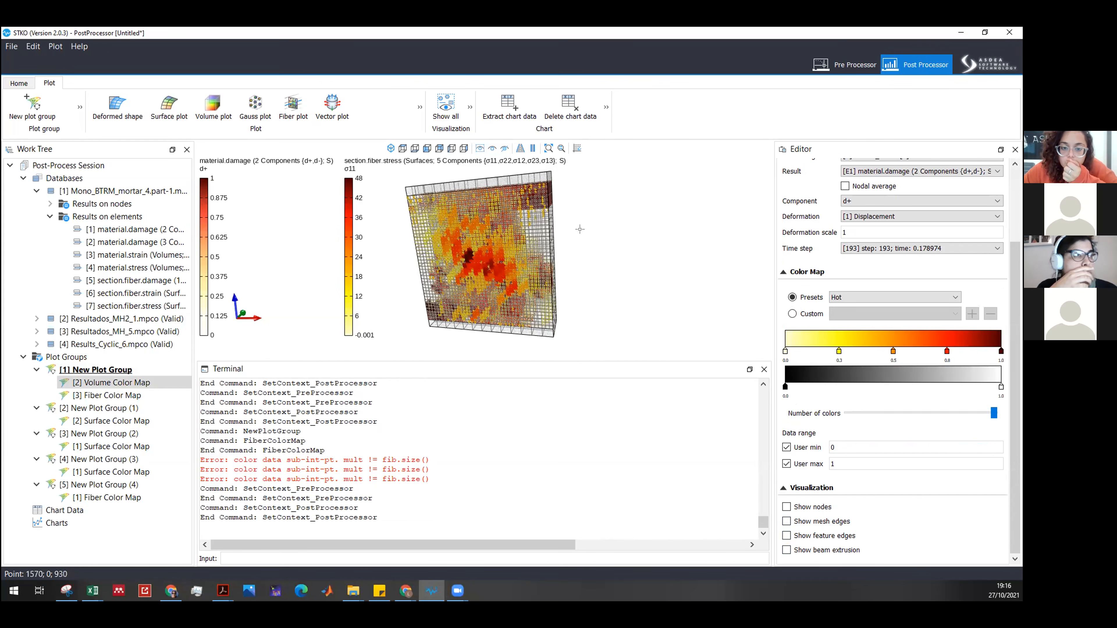
Check the first group's fiber color map for the material IDs offered in its include/exclude fibers filter.
left_click(107, 395)
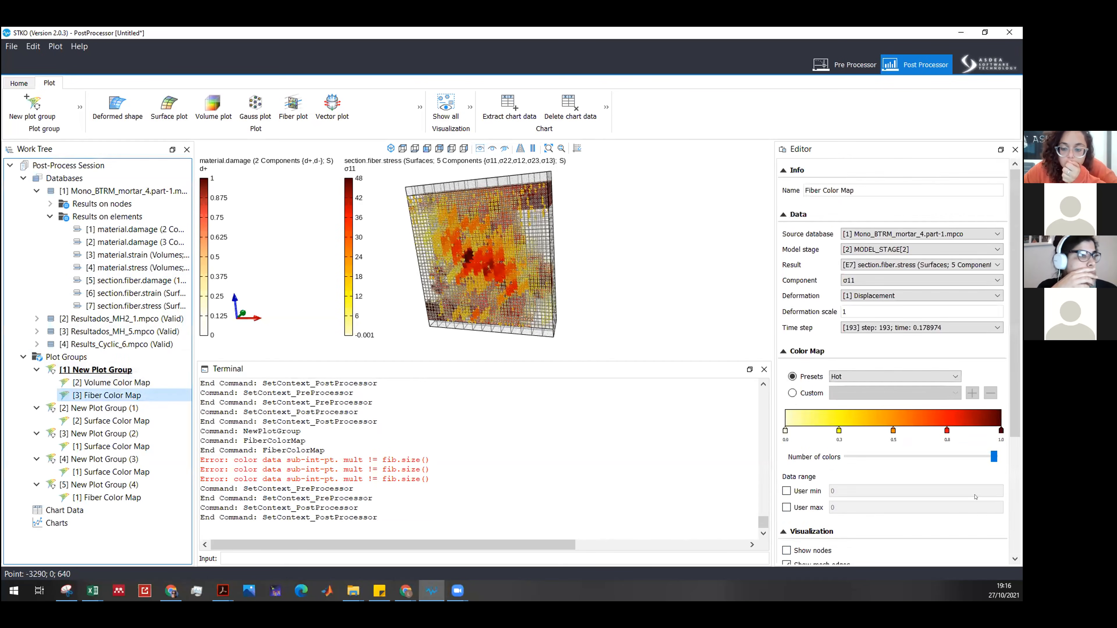
scroll(1010, 493, "down", 5)
left_click(808, 515)
left_click(819, 516)
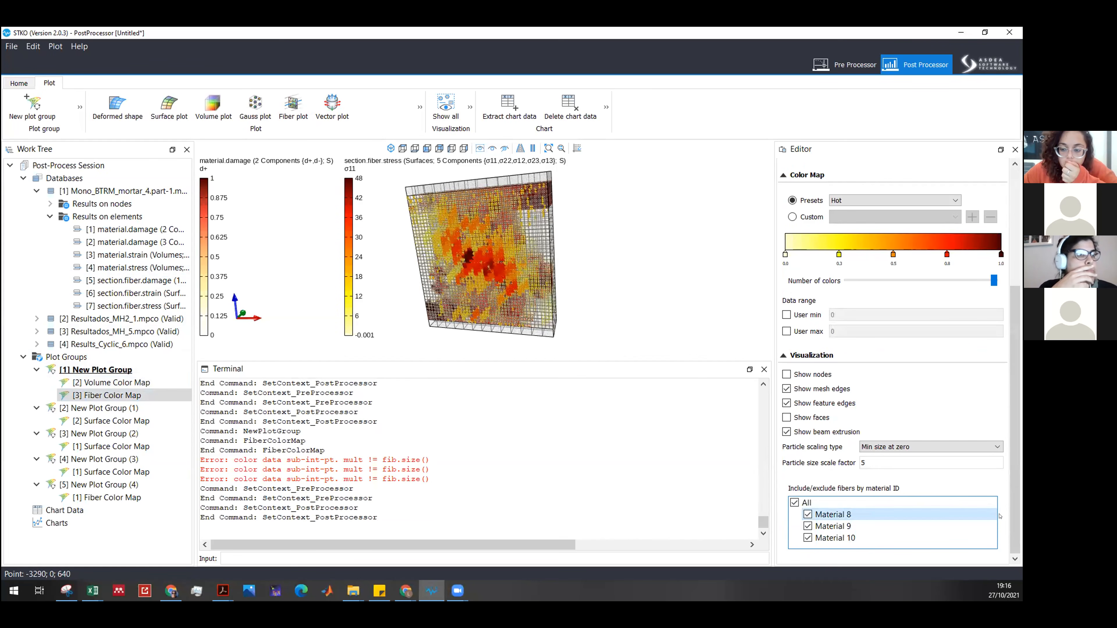
Go to the pre-processor and open the DirX plate rebar physical property for editing.
left_click(853, 67)
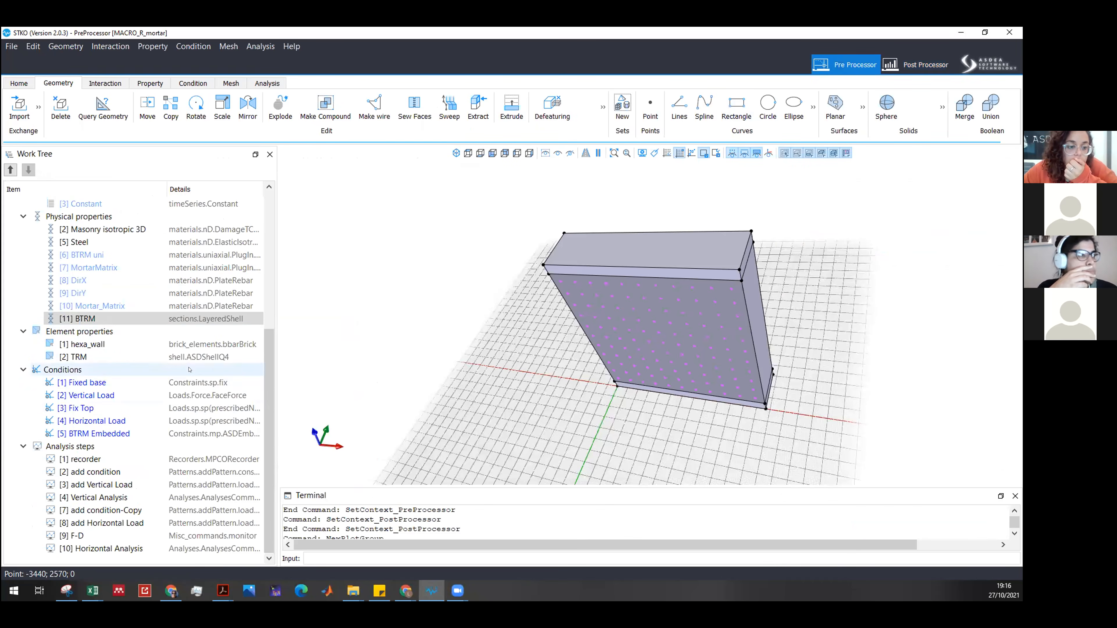
left_click(183, 357)
left_click(137, 318)
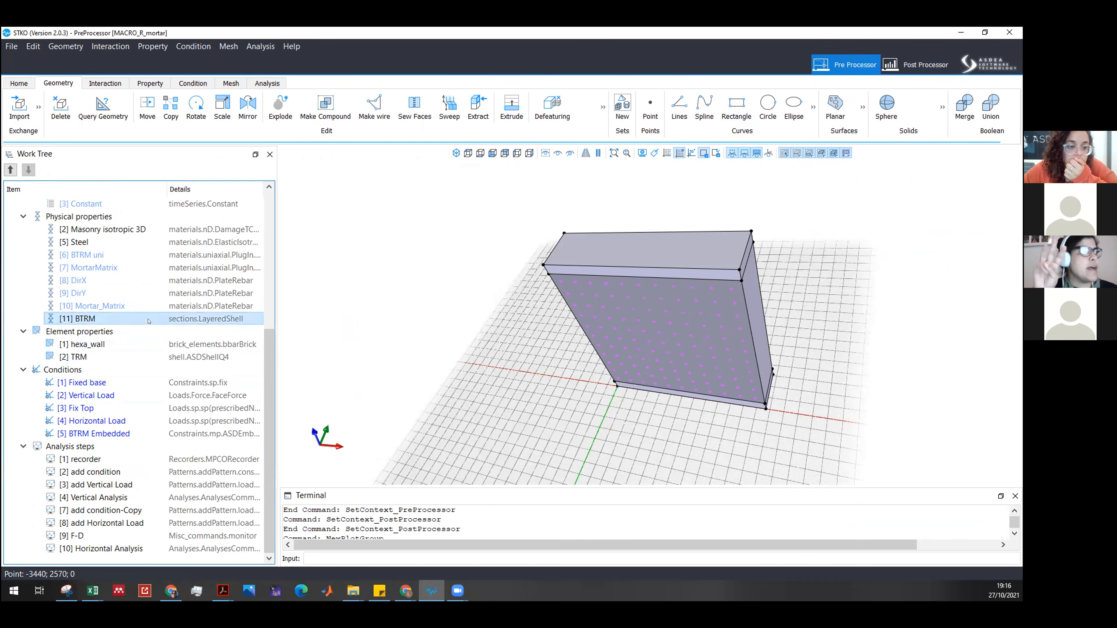
left_click(149, 280)
right_click(152, 279)
left_click(178, 311)
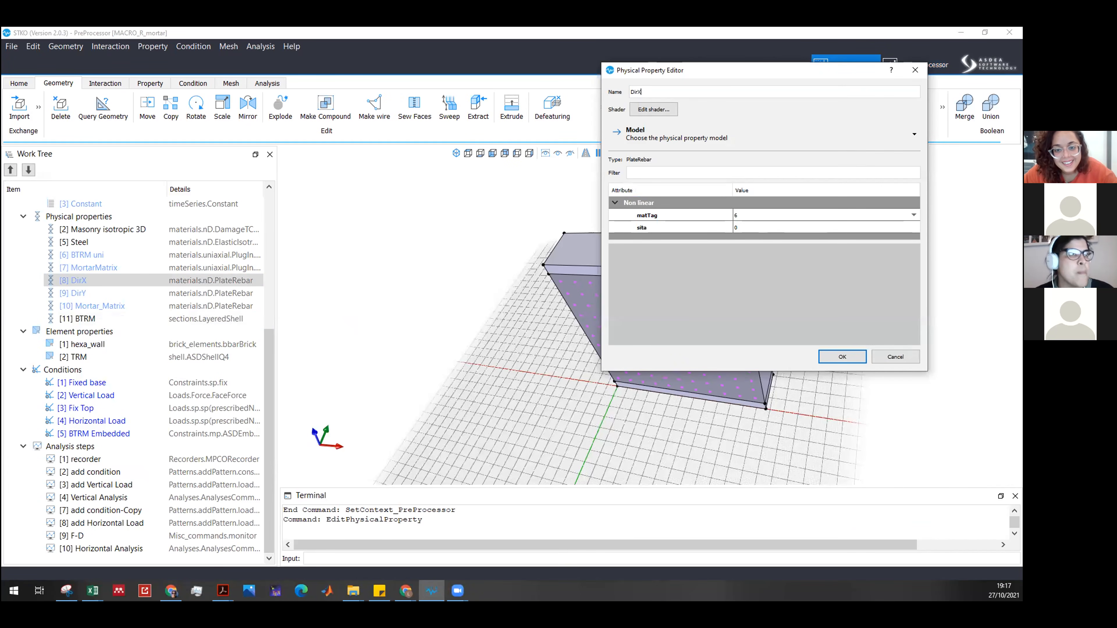
Check the uniaxial material assigned to the DirX plate rebar, cancel the edit and widen the work tree to show full property types.
left_click(763, 214)
left_click(764, 213)
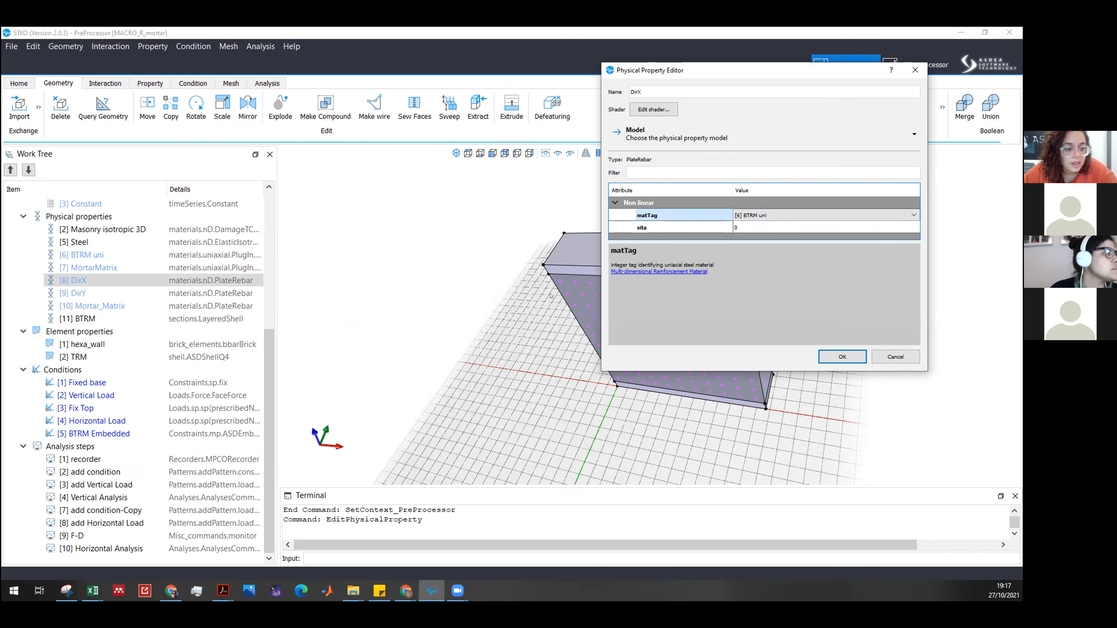
left_click(889, 355)
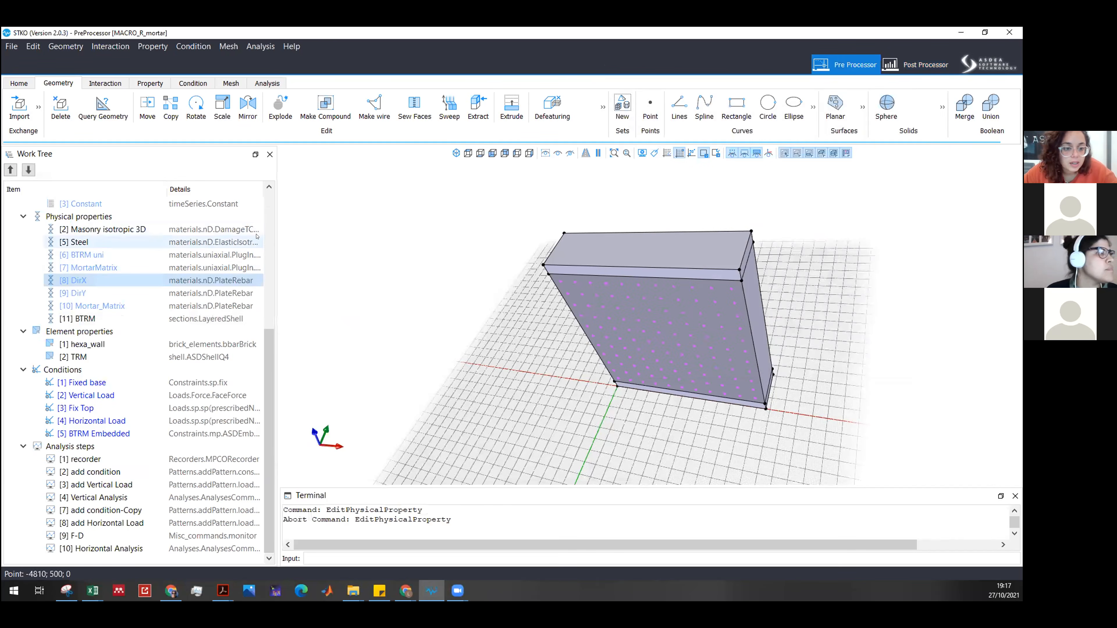
left_click_drag(272, 226, 413, 225)
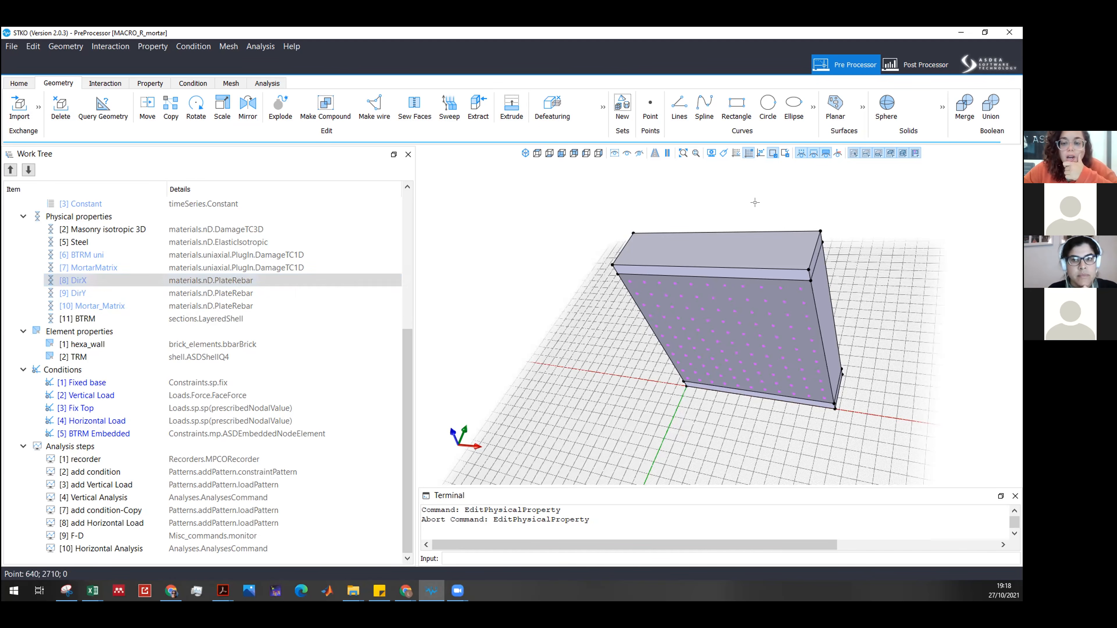
Back in the post-processor, turn off mesh edges, feature edges and beam extrusion for the first group's fiber color map.
left_click(943, 65)
left_click_drag(611, 272, 506, 264)
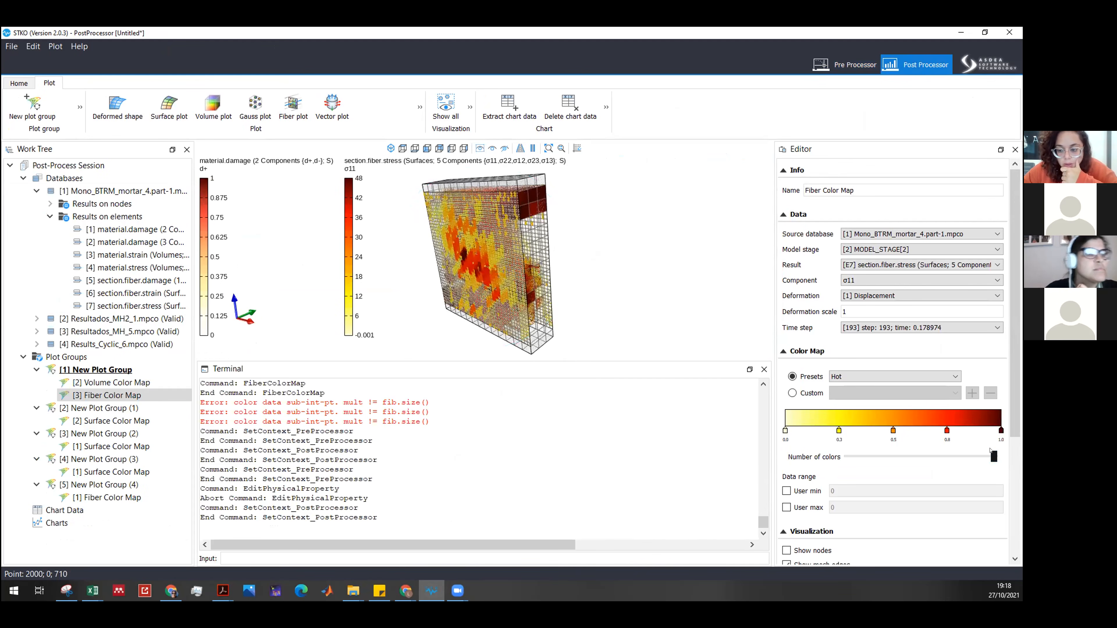
scroll(1010, 501, "down", 5)
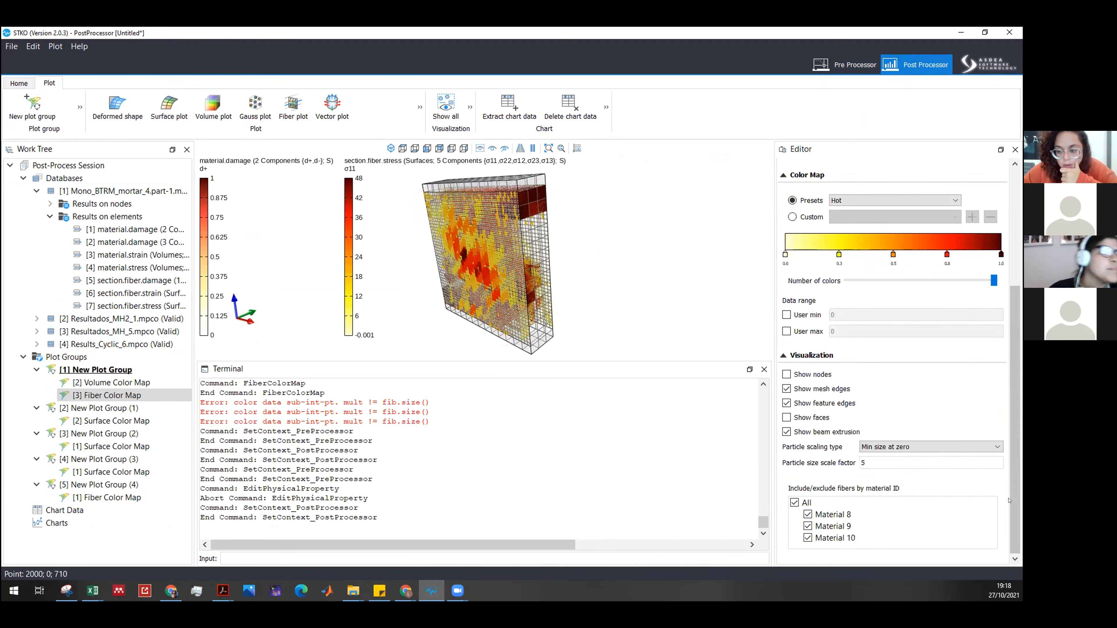
left_click(786, 389)
left_click(787, 403)
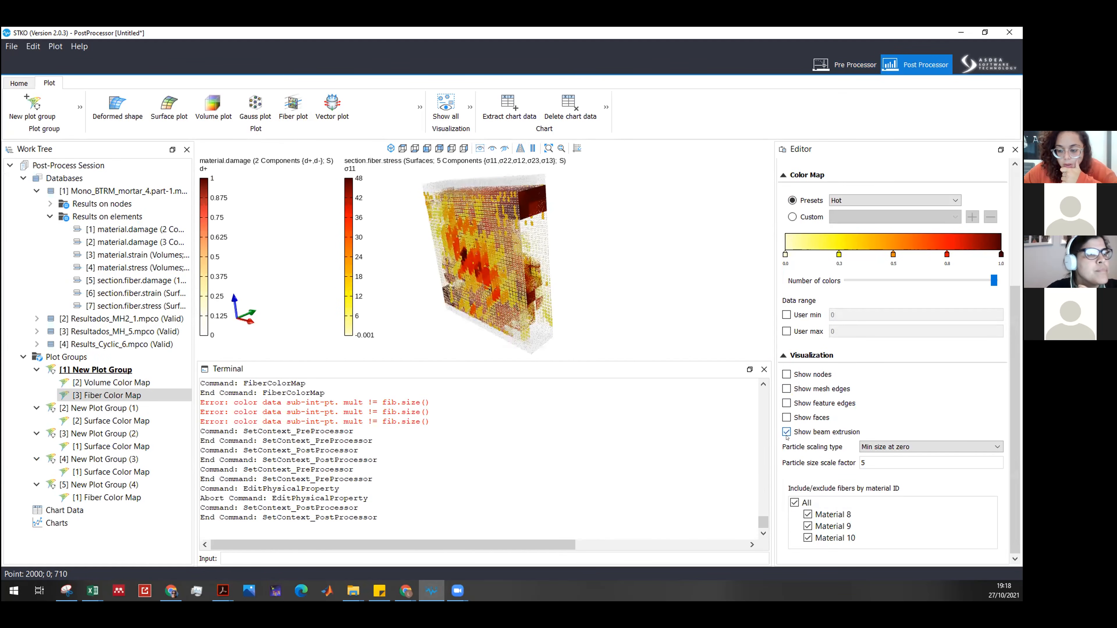
left_click(787, 437)
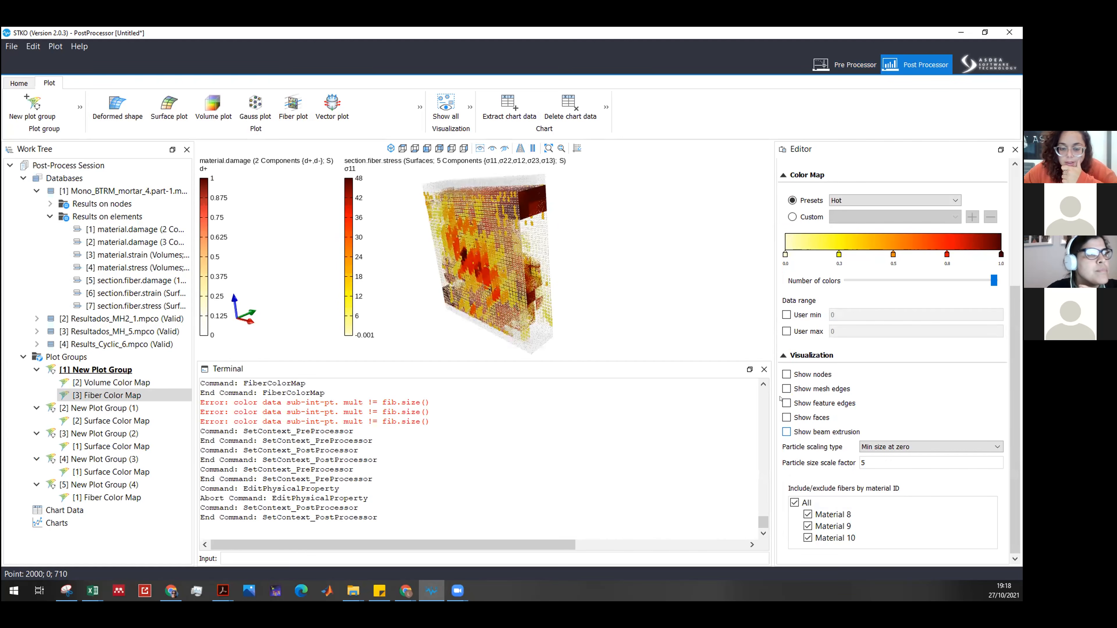
Inspect the fiber stress plot from the opposite face of the wall and enlarge the plot view by shrinking the terminal.
middle_click_drag(569, 220, 523, 261)
left_click(959, 463)
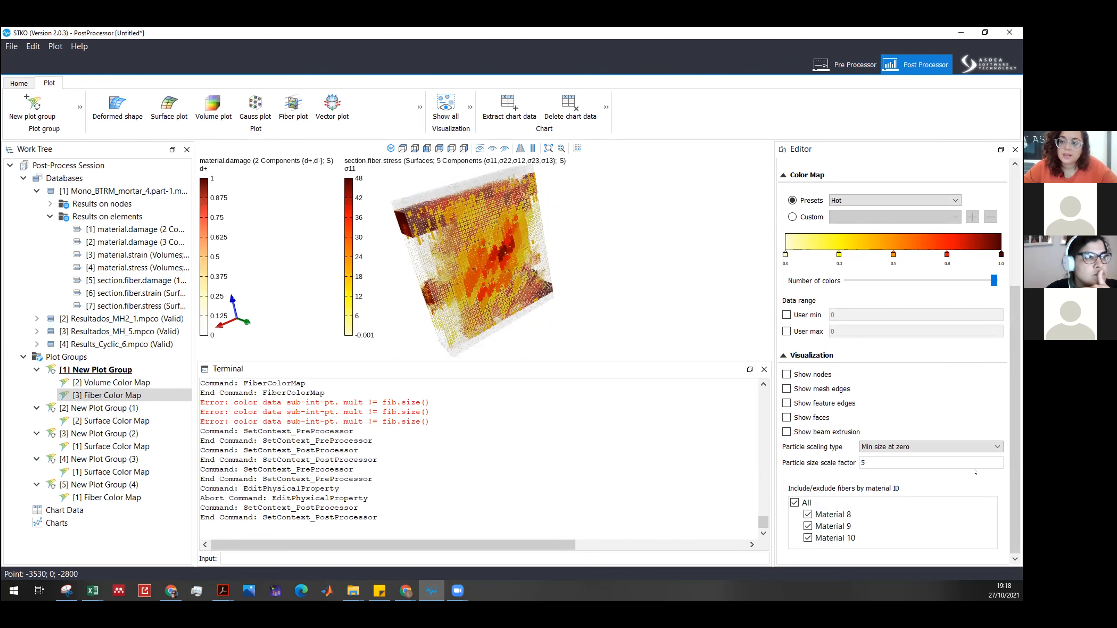
middle_click_drag(586, 221, 589, 236)
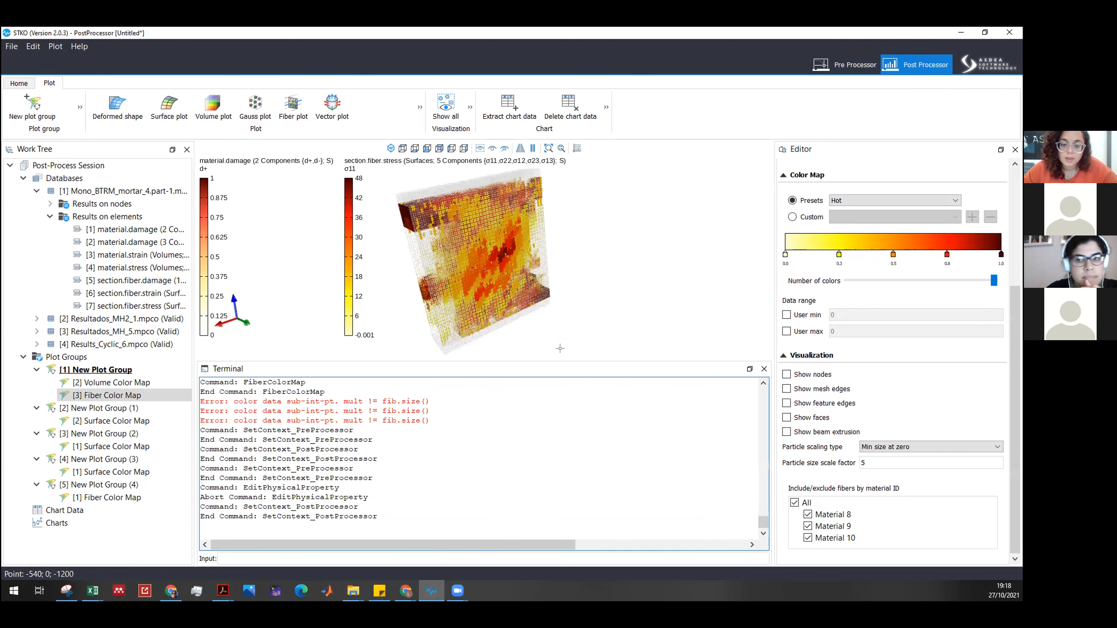
left_click_drag(525, 356, 468, 459)
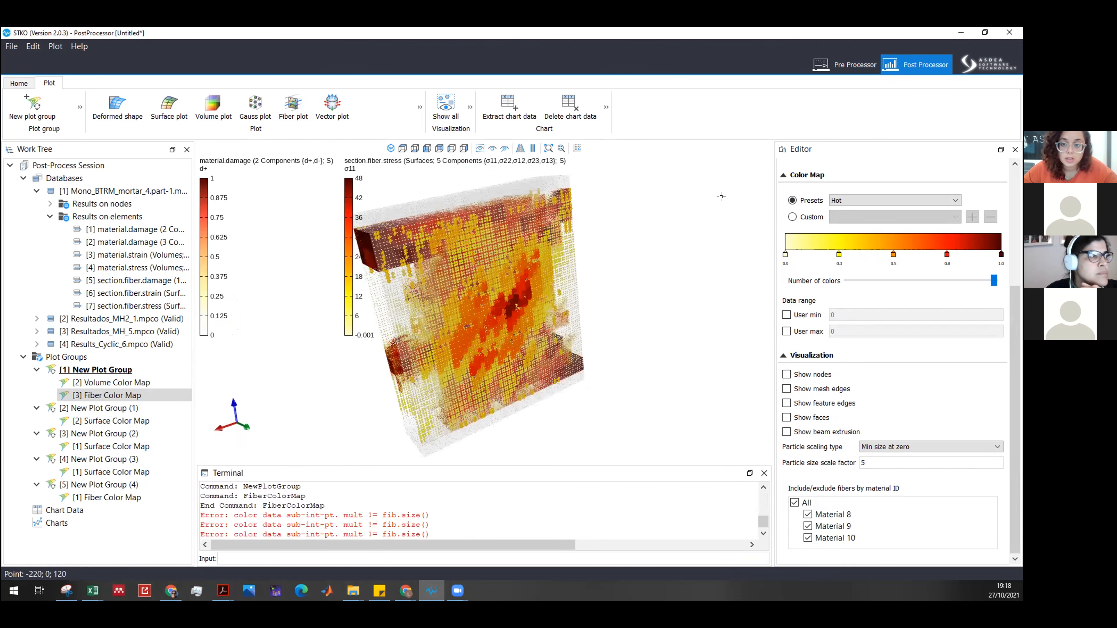
Review the Steel and BTRM entries among the physical properties in the pre-processor.
left_click(855, 62)
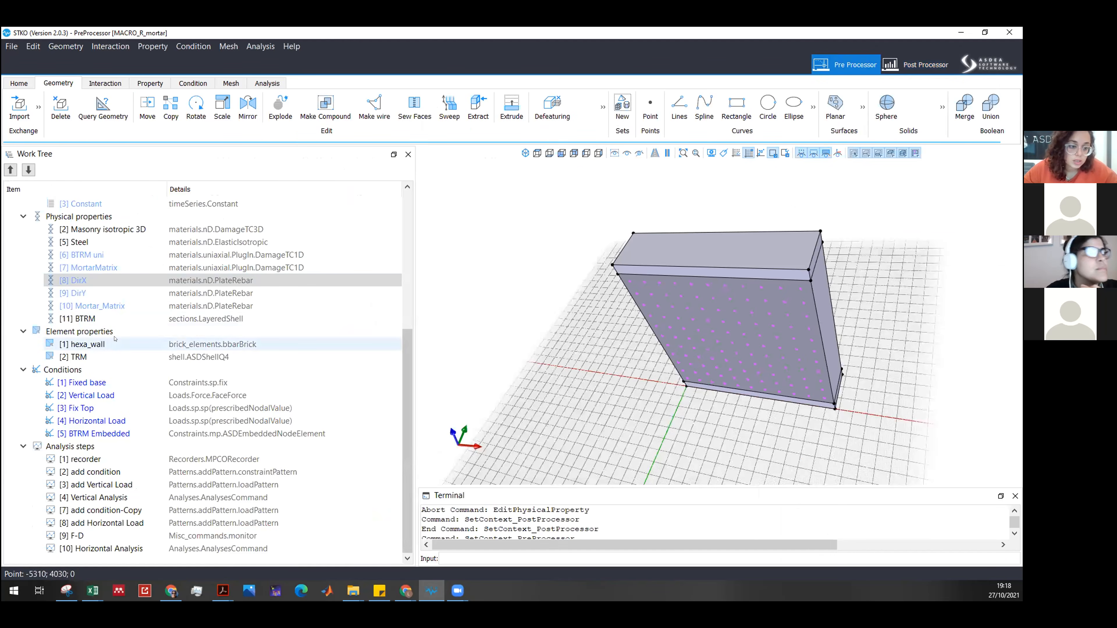
left_click(148, 244)
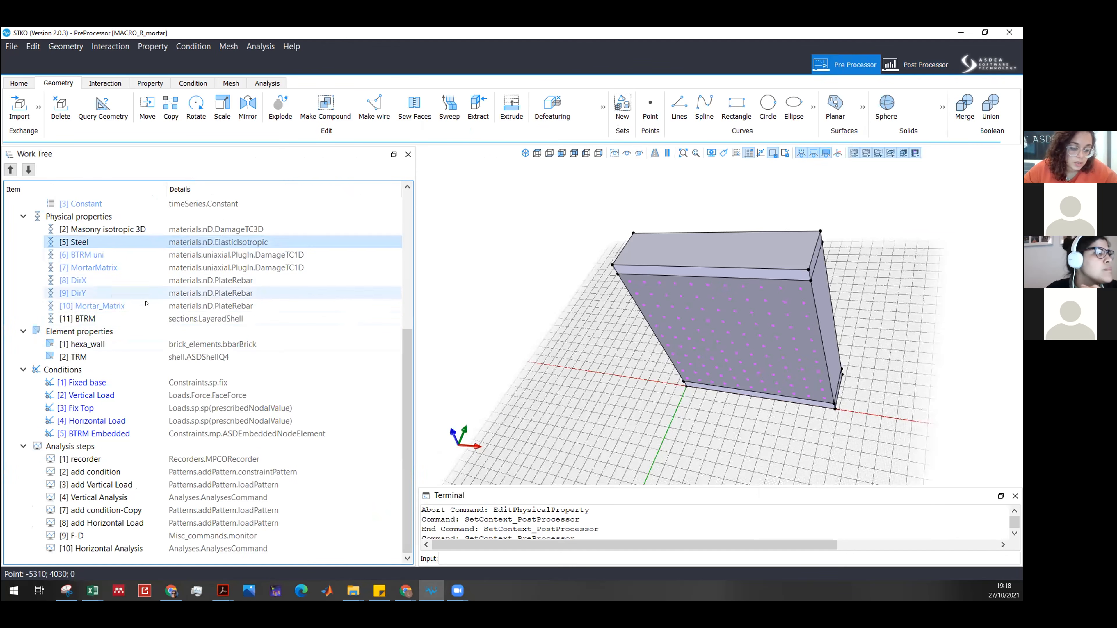
left_click(142, 315)
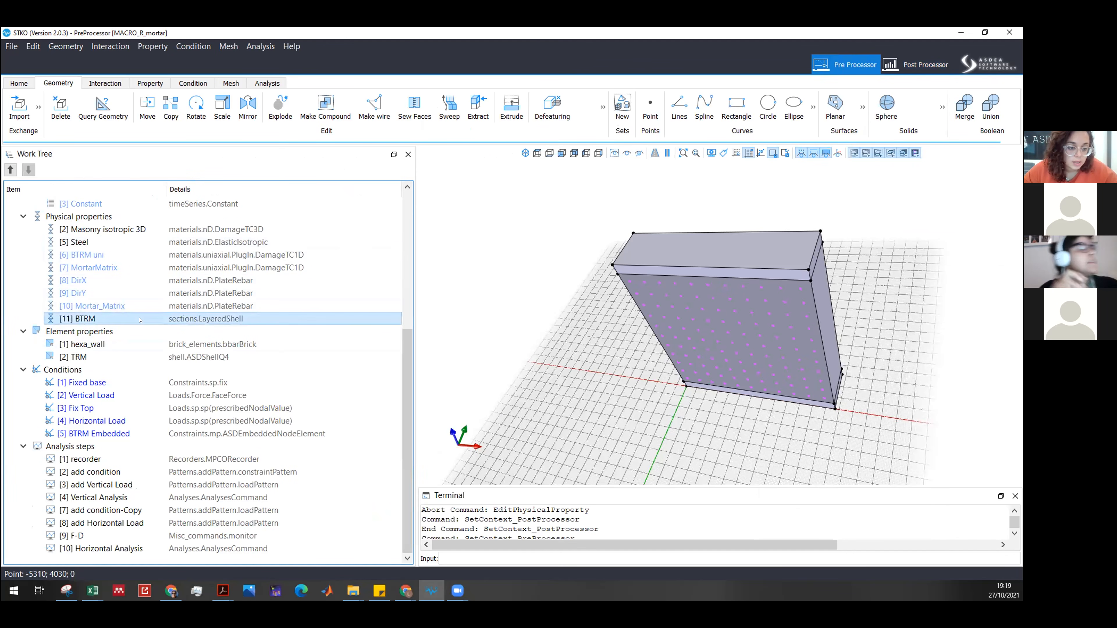
left_click(201, 243)
mouse_move(346, 599)
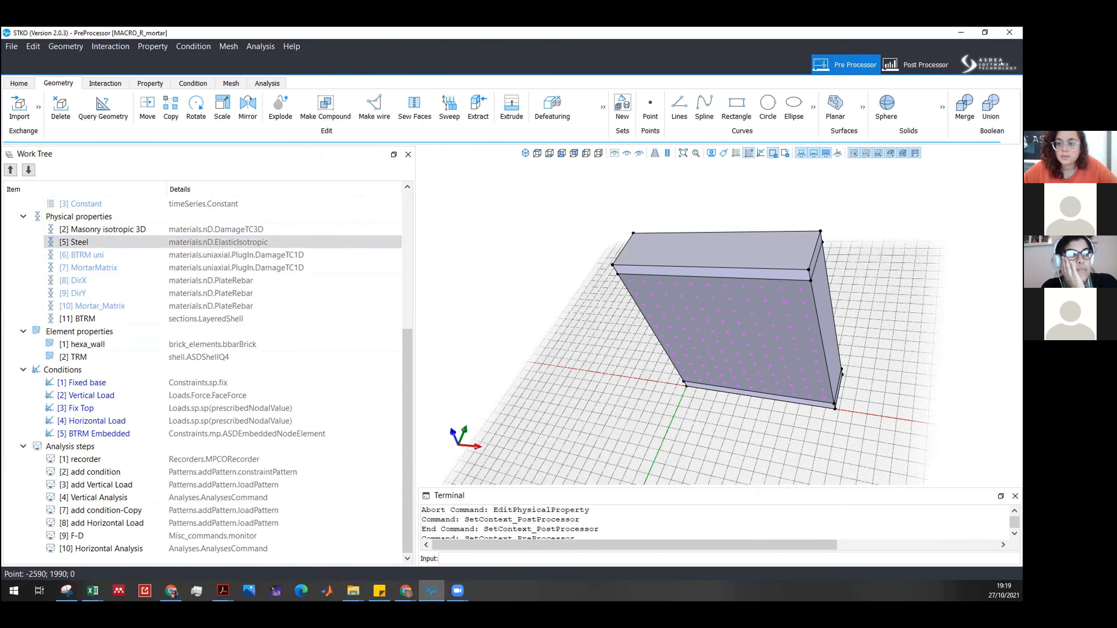
Return to the post-processor and set the deformation scale of the first group's volume color map to 10.
left_click(932, 65)
middle_click_drag(601, 338, 615, 282)
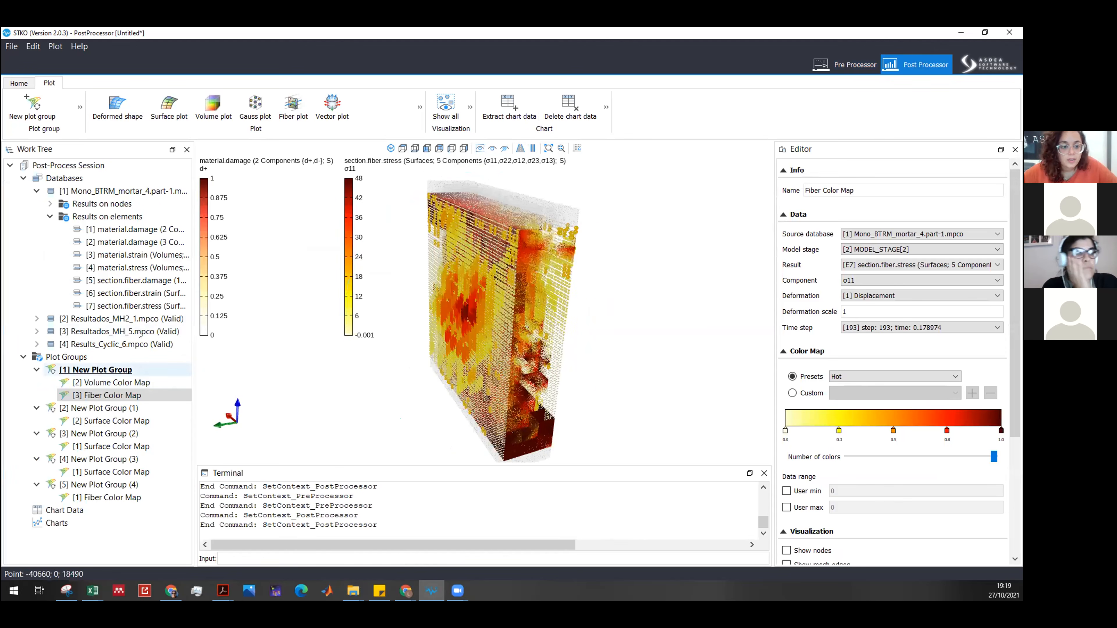
left_click(103, 382)
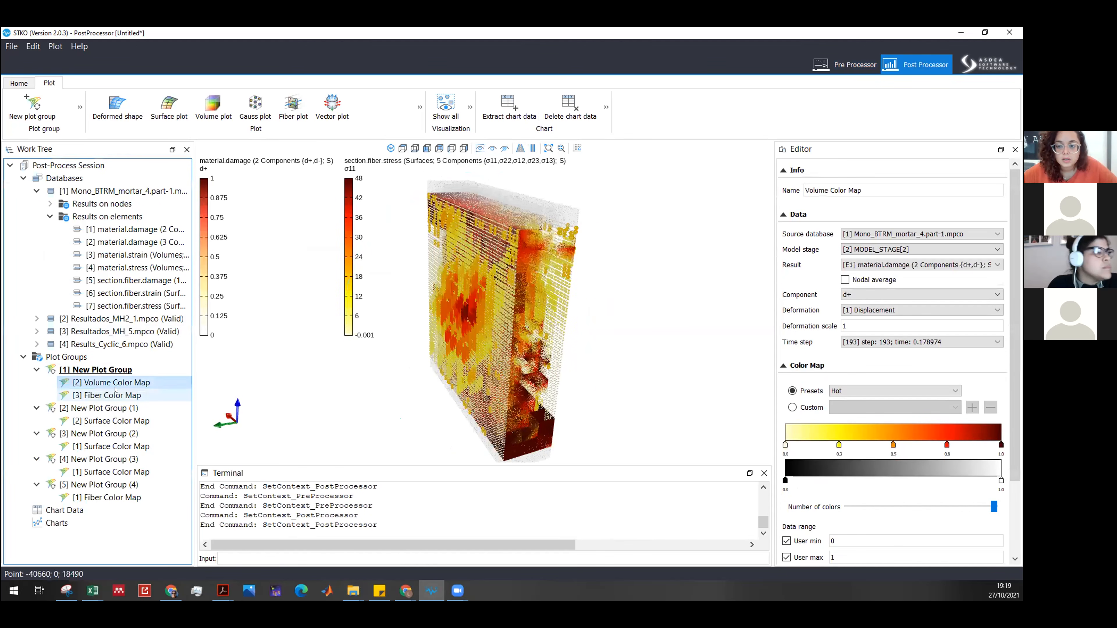
left_click(137, 390)
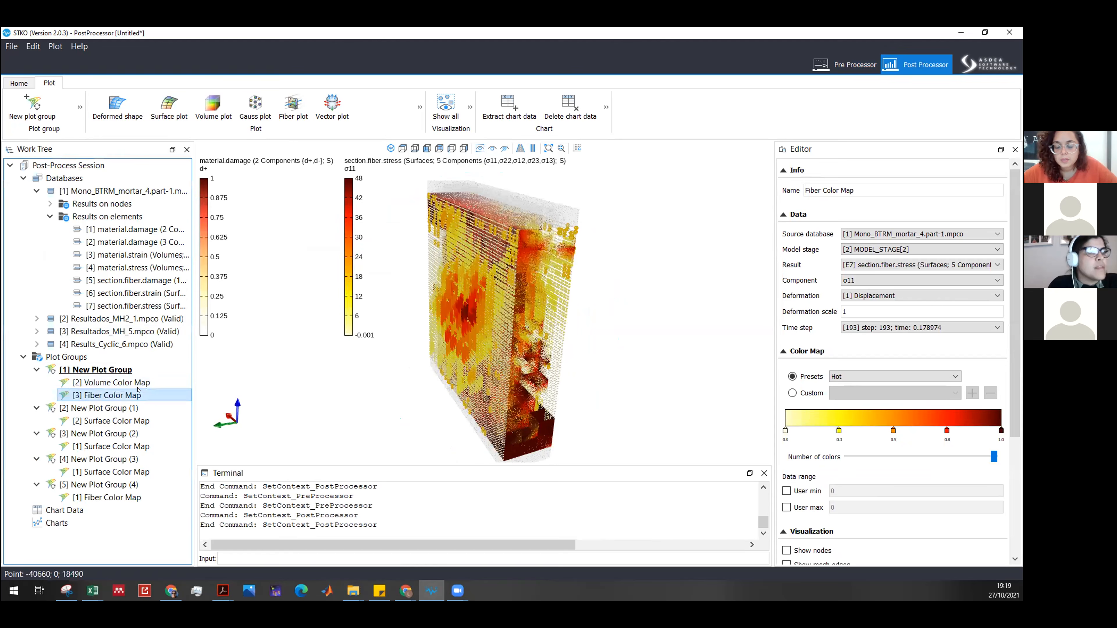
left_click(140, 382)
left_click(864, 320)
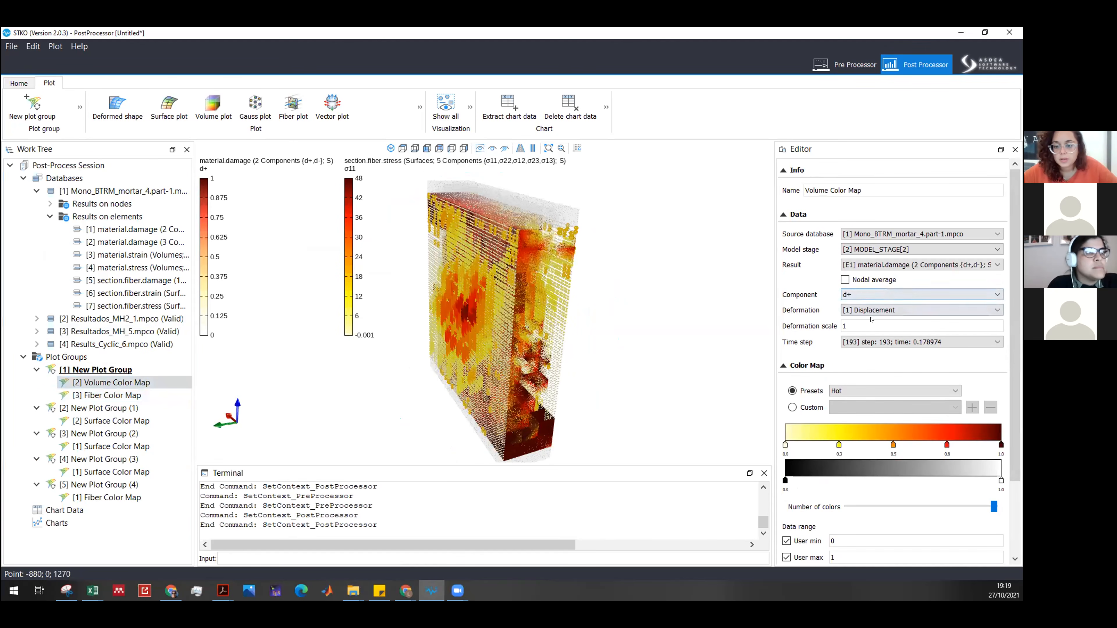
type("0")
key("Return")
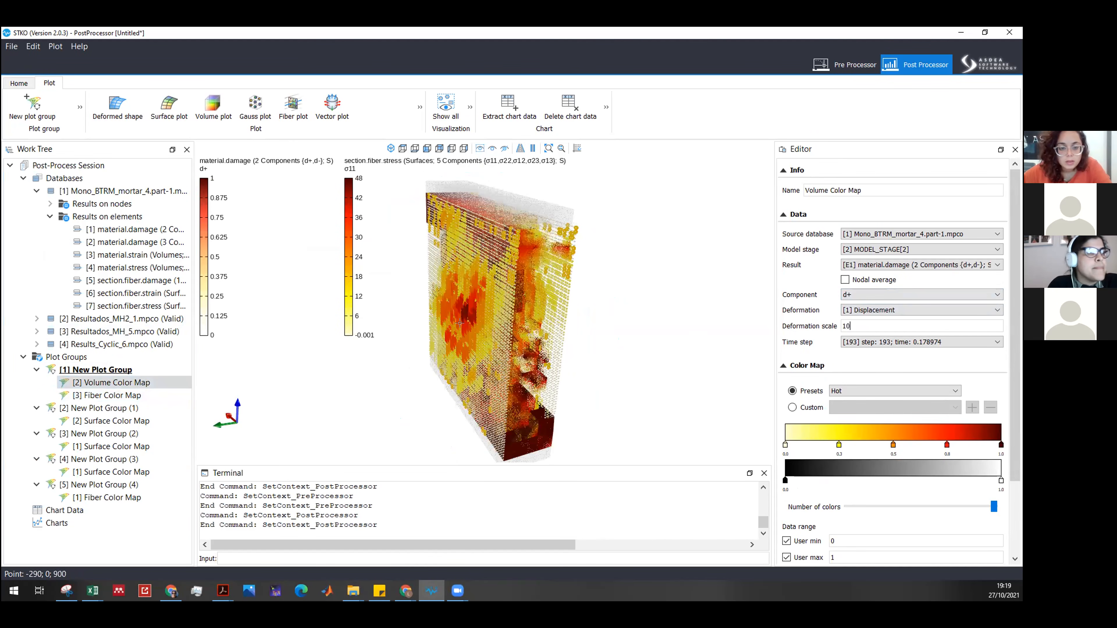
Set the deformation scale of the first group's fiber color map to 10.
left_click(113, 395)
left_click(889, 308)
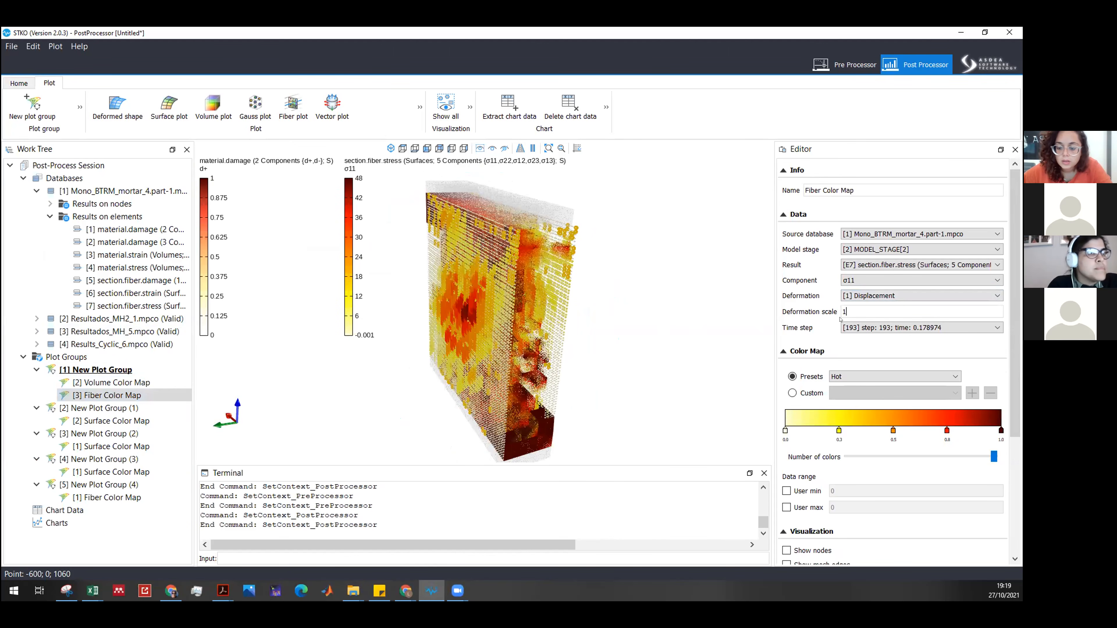
type("0")
key("Return")
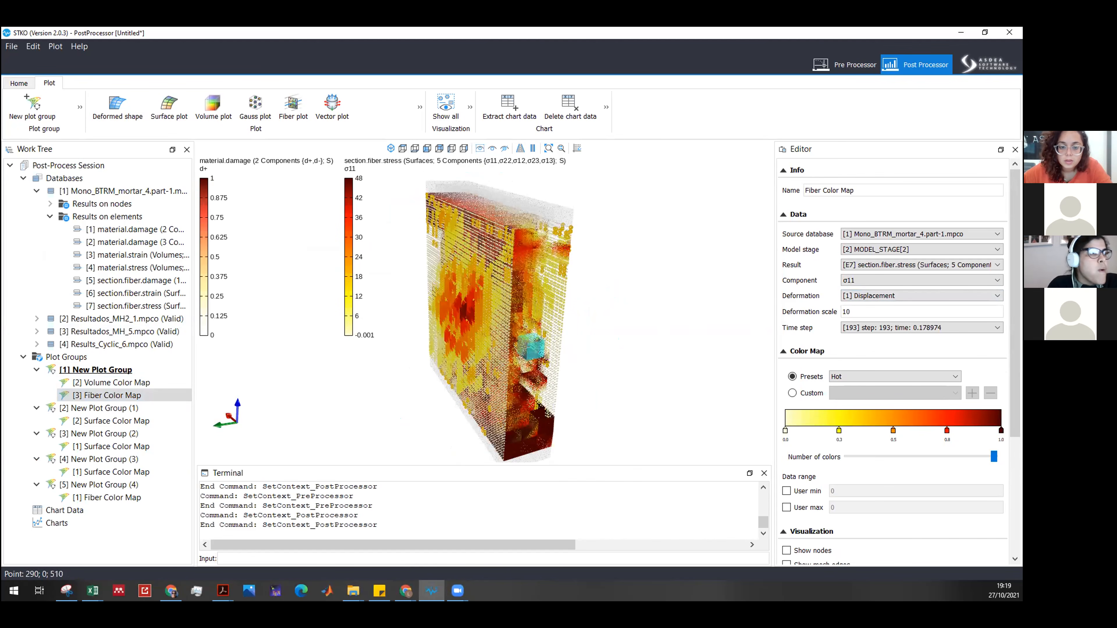
Preview the first group's volume color map without its user minimum and maximum data limits, and restore both limits.
left_click(105, 381)
scroll(1016, 515, "down", 3)
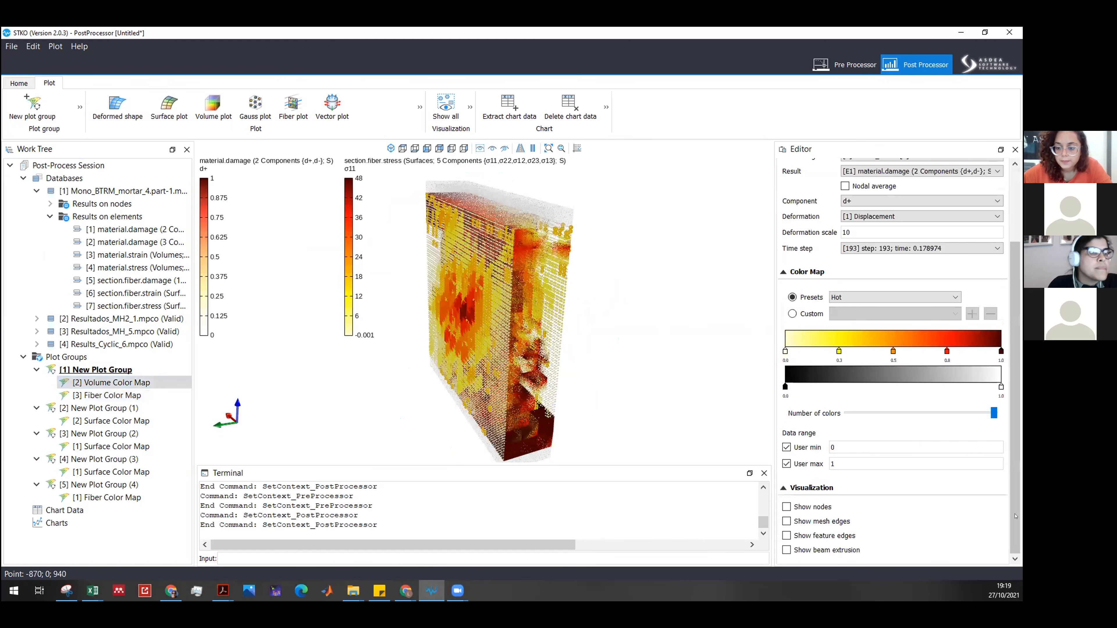
left_click(786, 447)
left_click(786, 464)
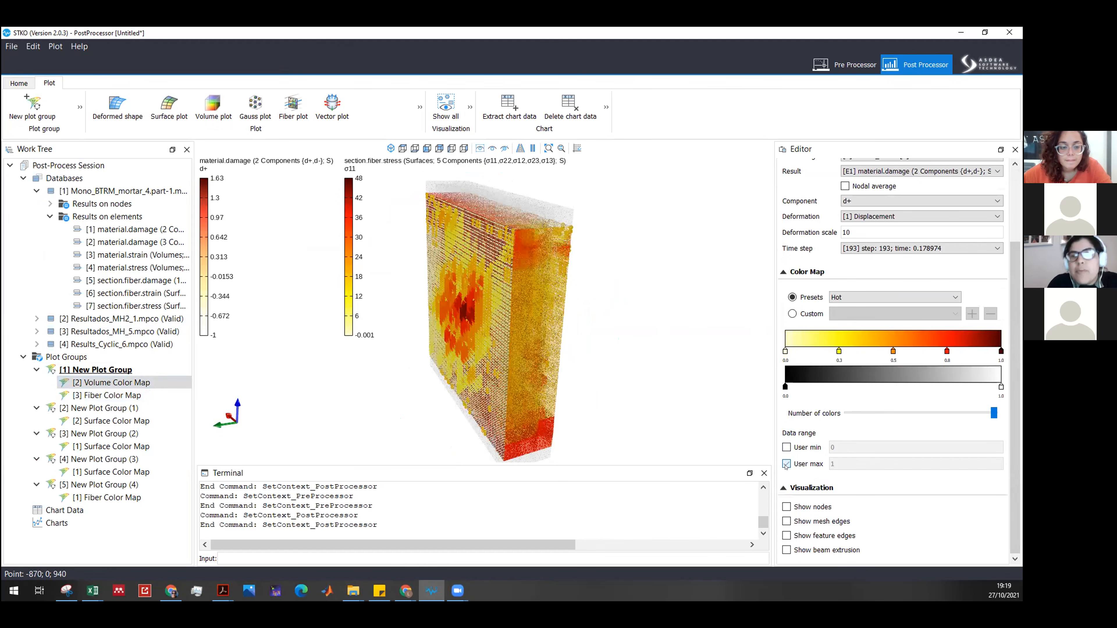
left_click(786, 464)
left_click(786, 448)
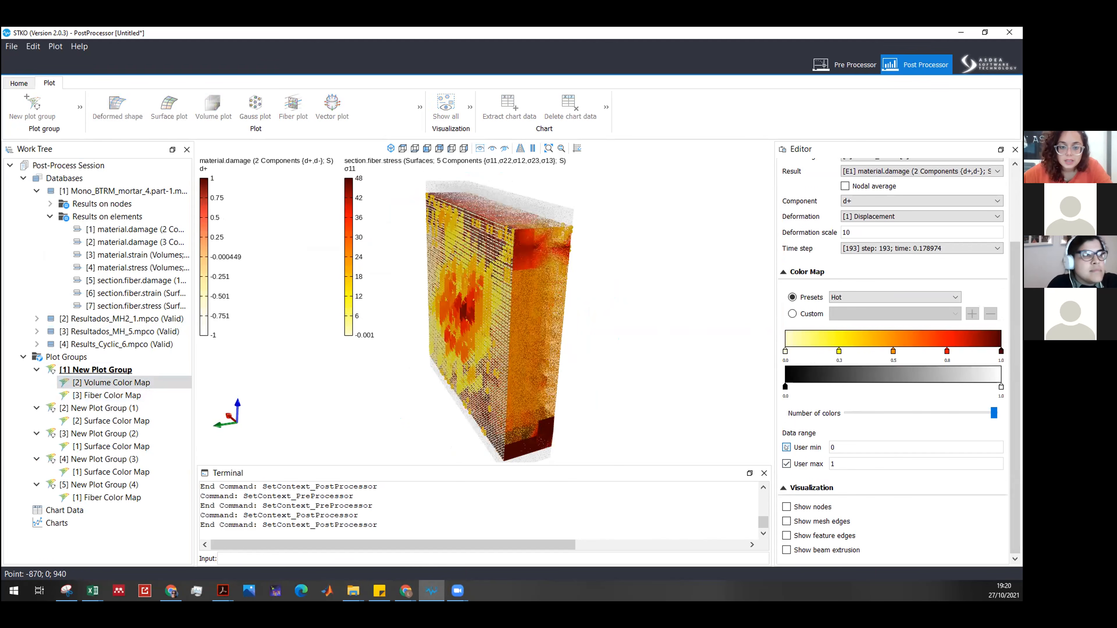
Set the user minimum of the volume color map's data range to 0.9 and view the wall's side.
double_click(835, 446)
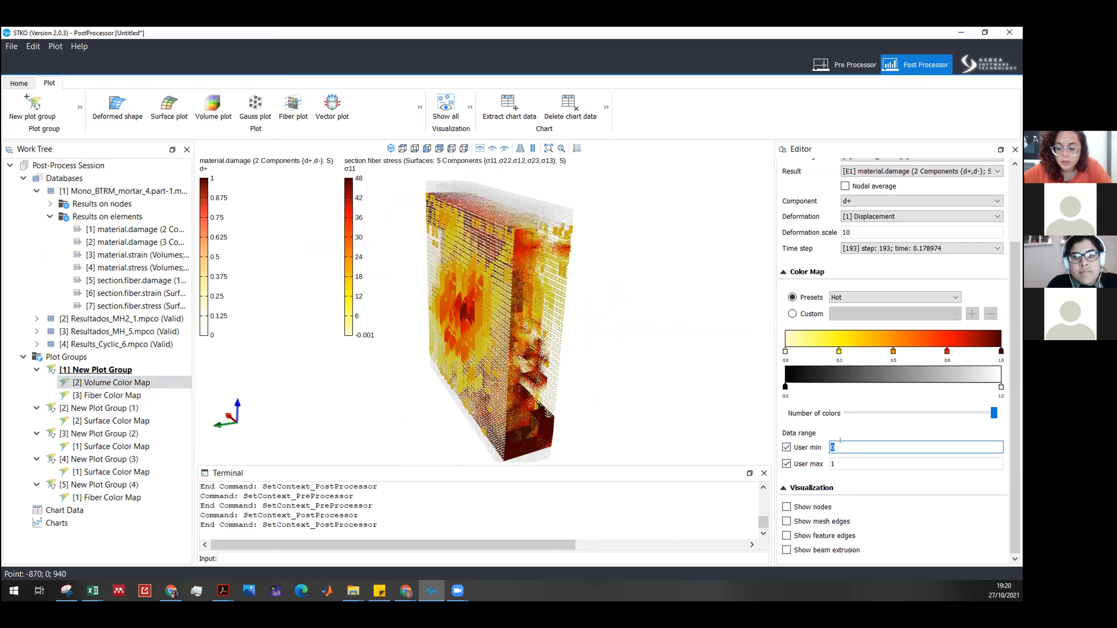
type("0.9")
key("Return")
left_click_drag(586, 418, 559, 246)
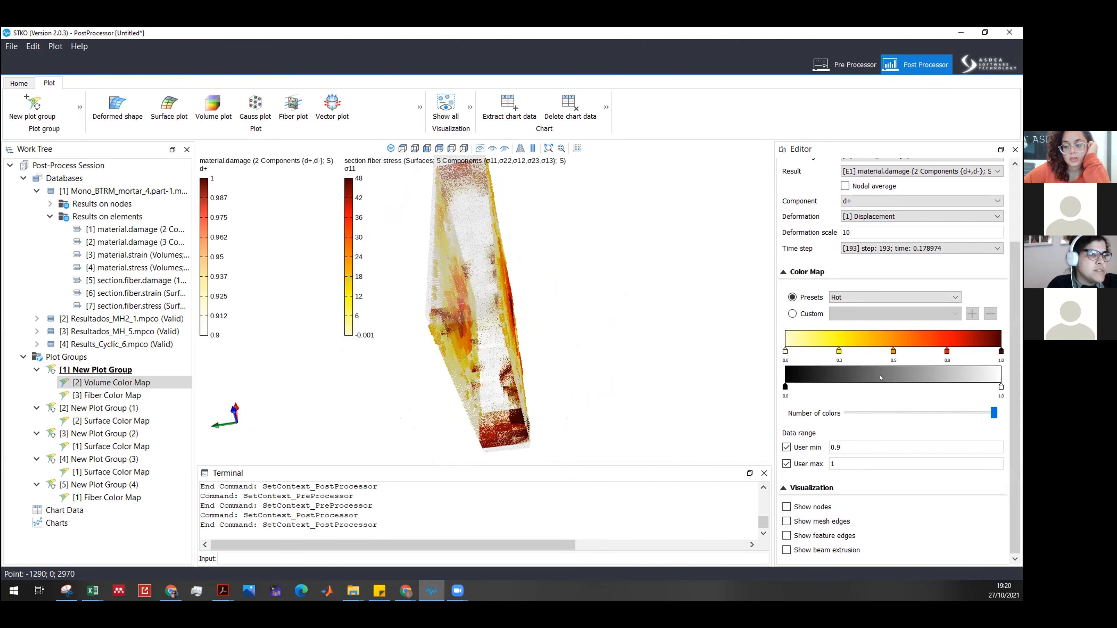
Check the Steel property in the pre-processor and inspect the damage through the wall's thickness in the post-processor.
left_click(846, 65)
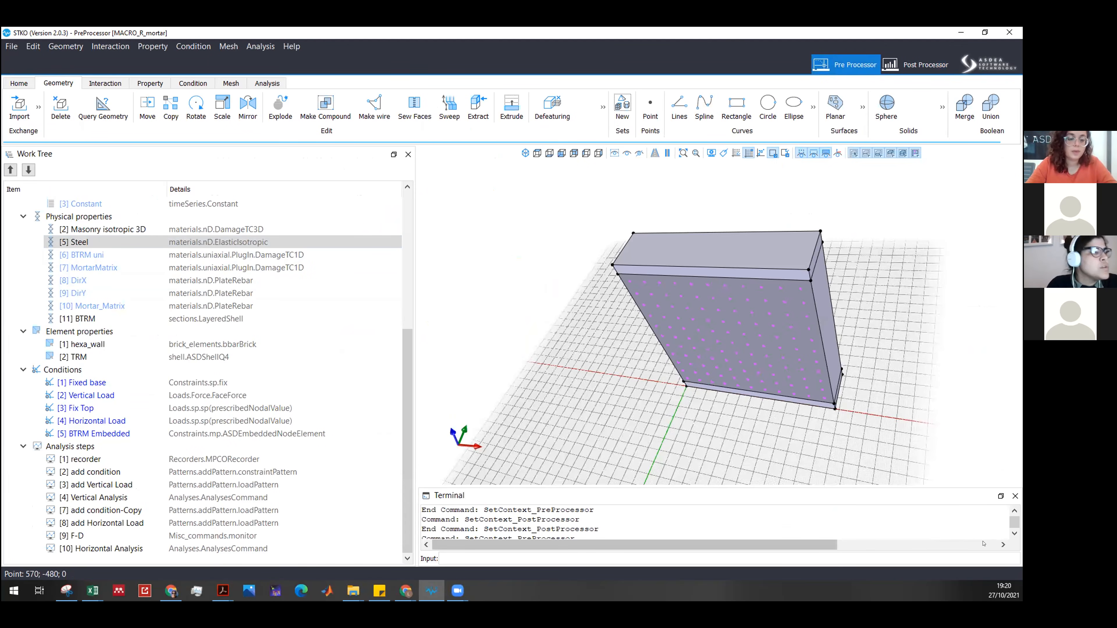
left_click(132, 242)
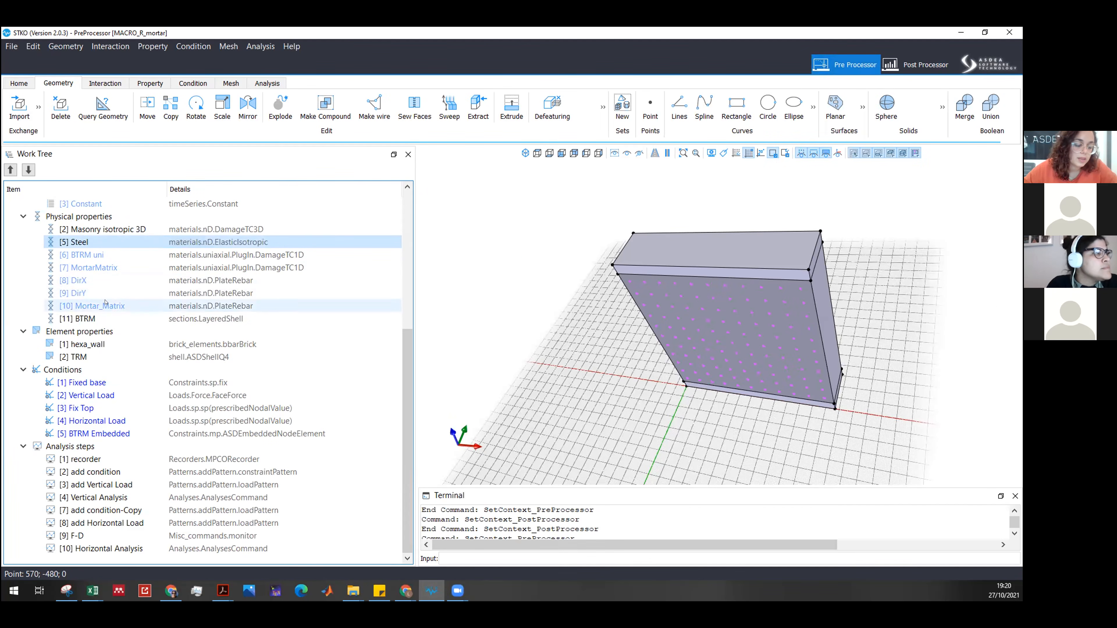
mouse_move(464, 592)
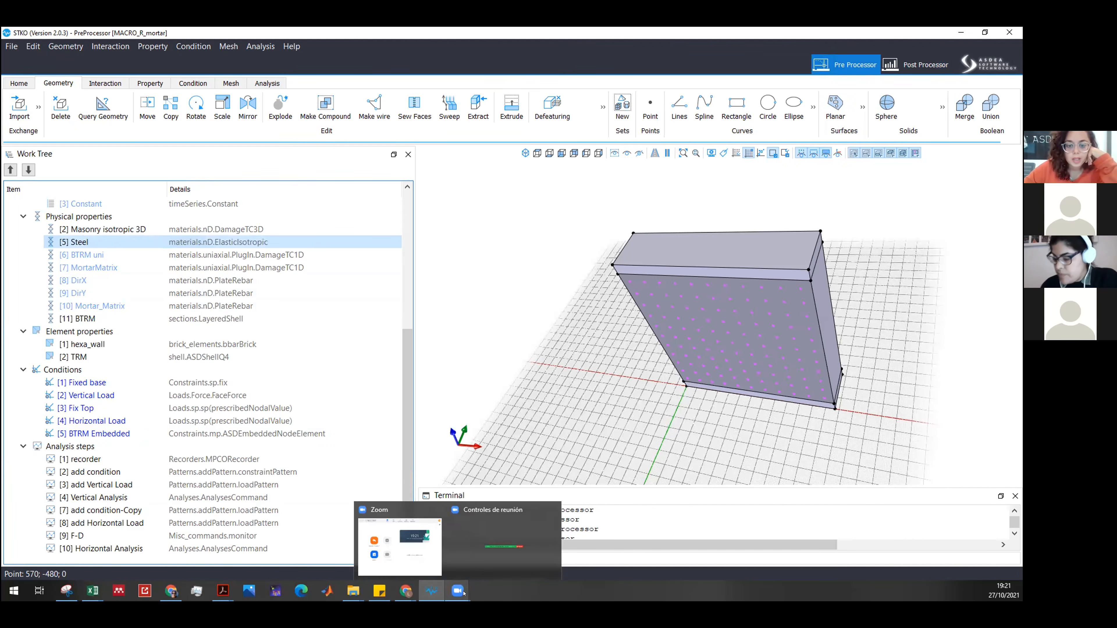
left_click(920, 65)
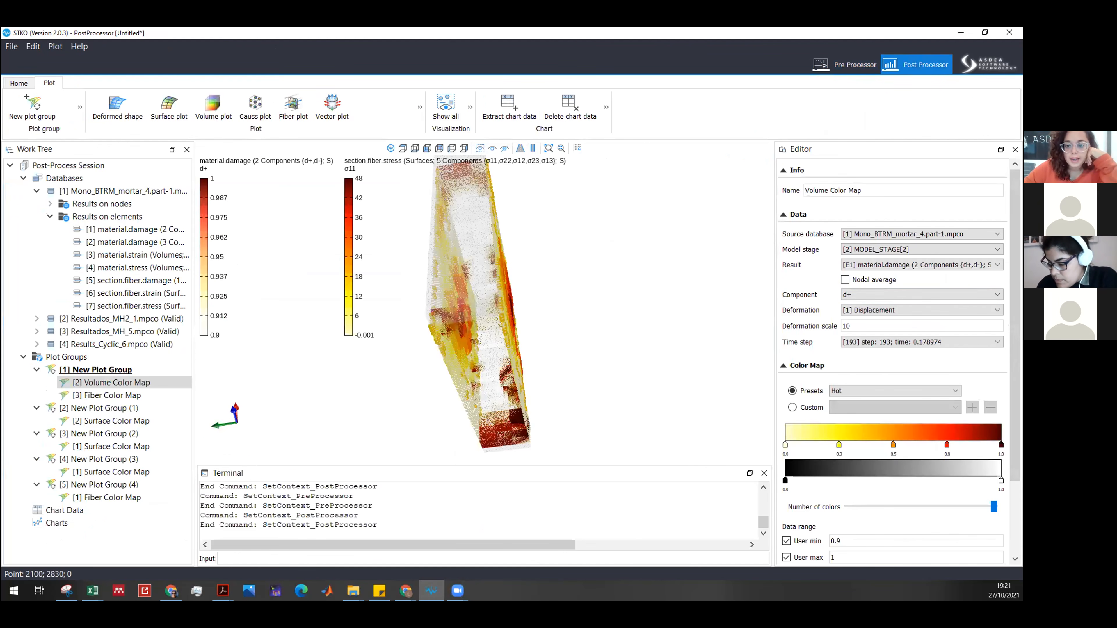
middle_click_drag(621, 322, 473, 358)
scroll(473, 359, "up", 3)
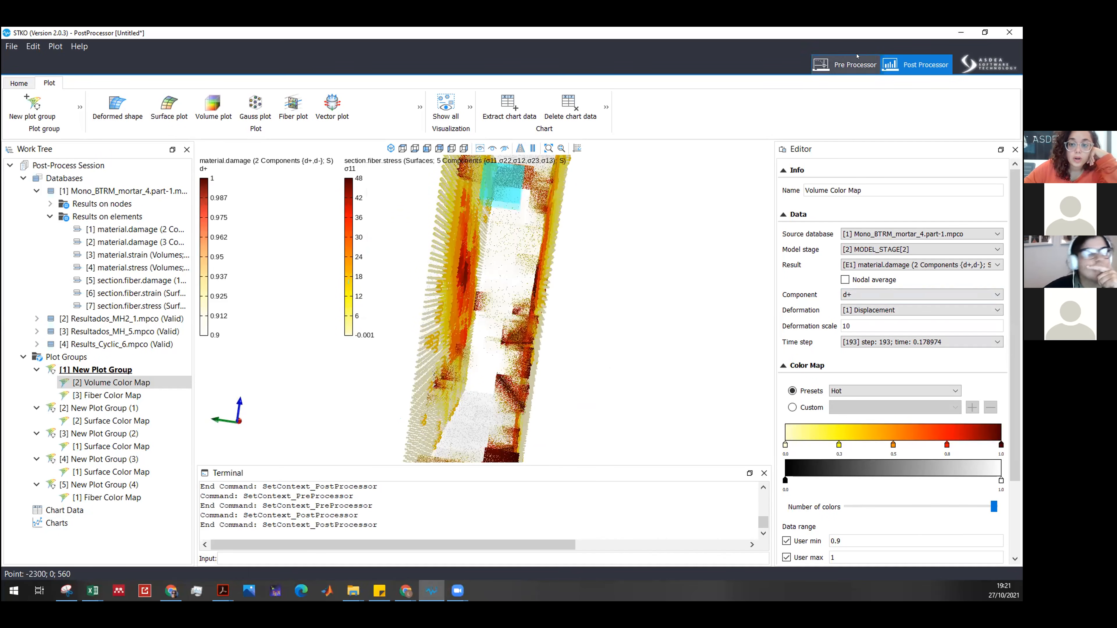
Go to the pre-processor, review the material entries and open the BTRM layered shell physical property for editing.
left_click(848, 65)
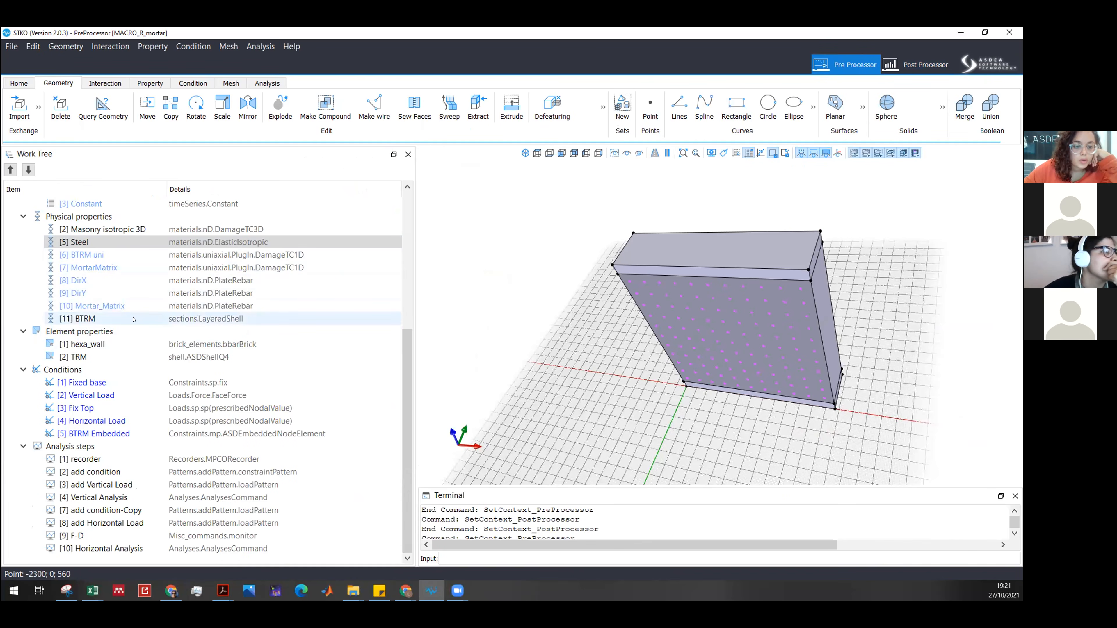
left_click(137, 319)
left_click(134, 229)
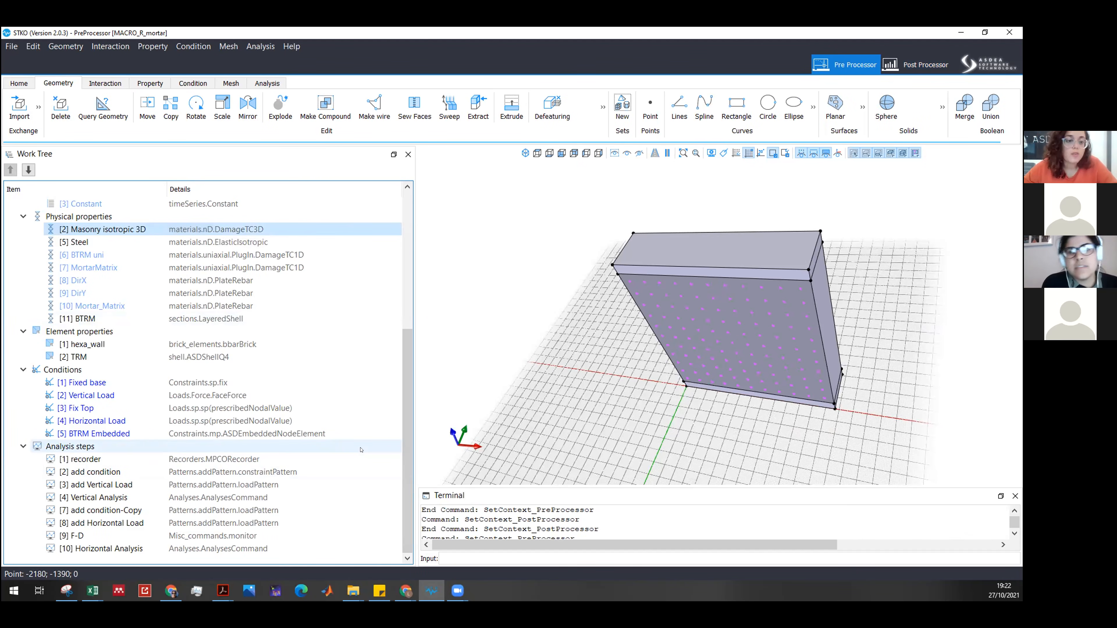
left_click(237, 280)
left_click(227, 315)
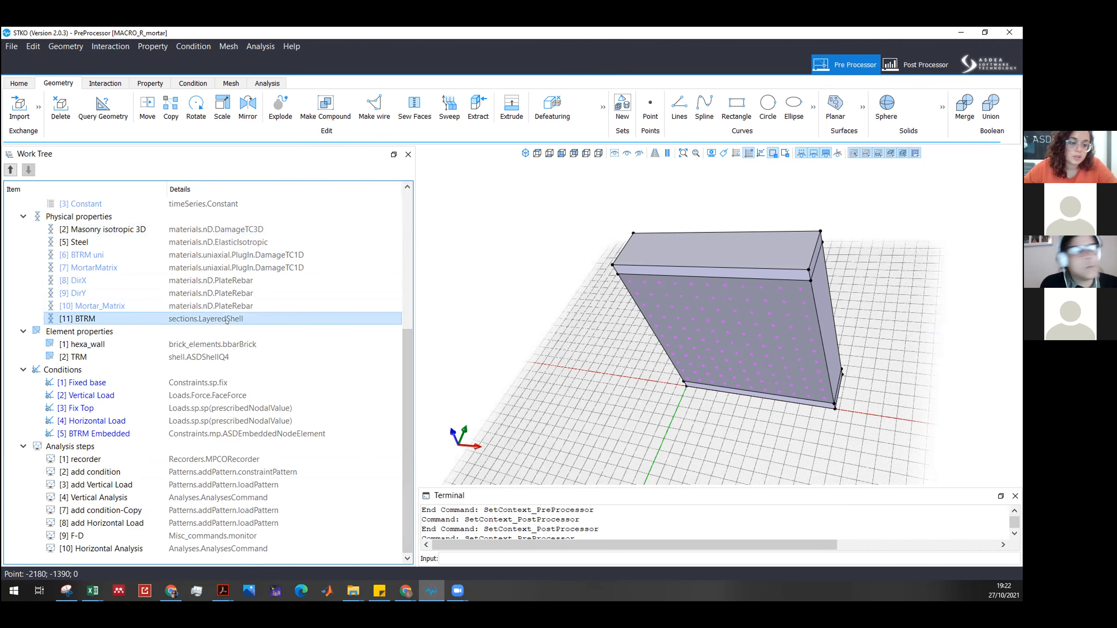
right_click(227, 320)
left_click(249, 339)
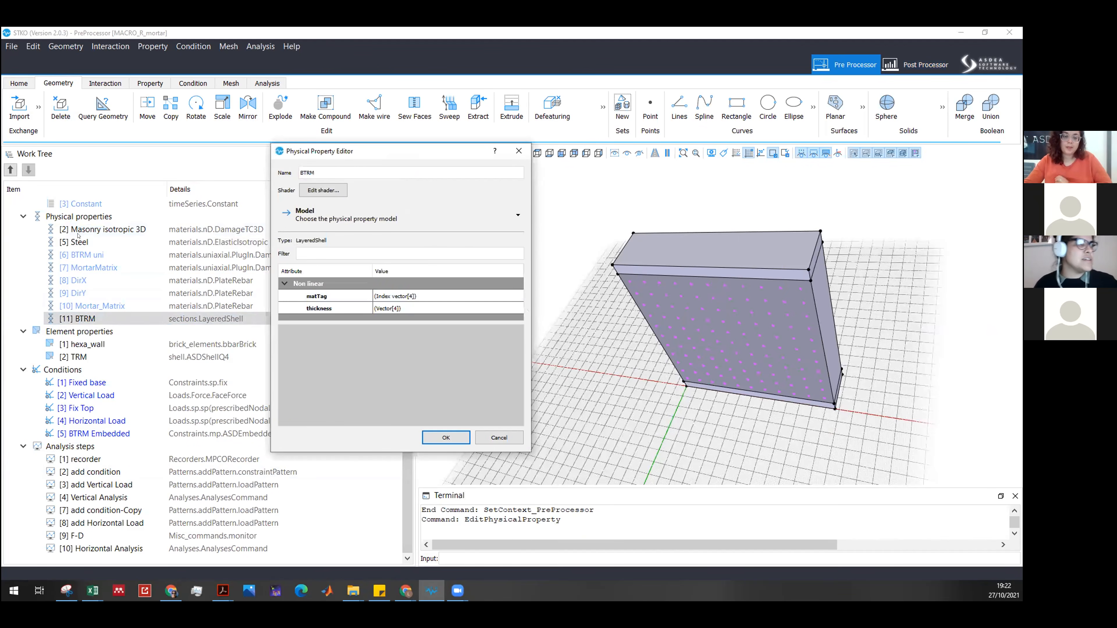
Try assigning Masonry isotropic 3D to all four layers of the BTRM layered shell and discard the edit.
left_click(496, 295)
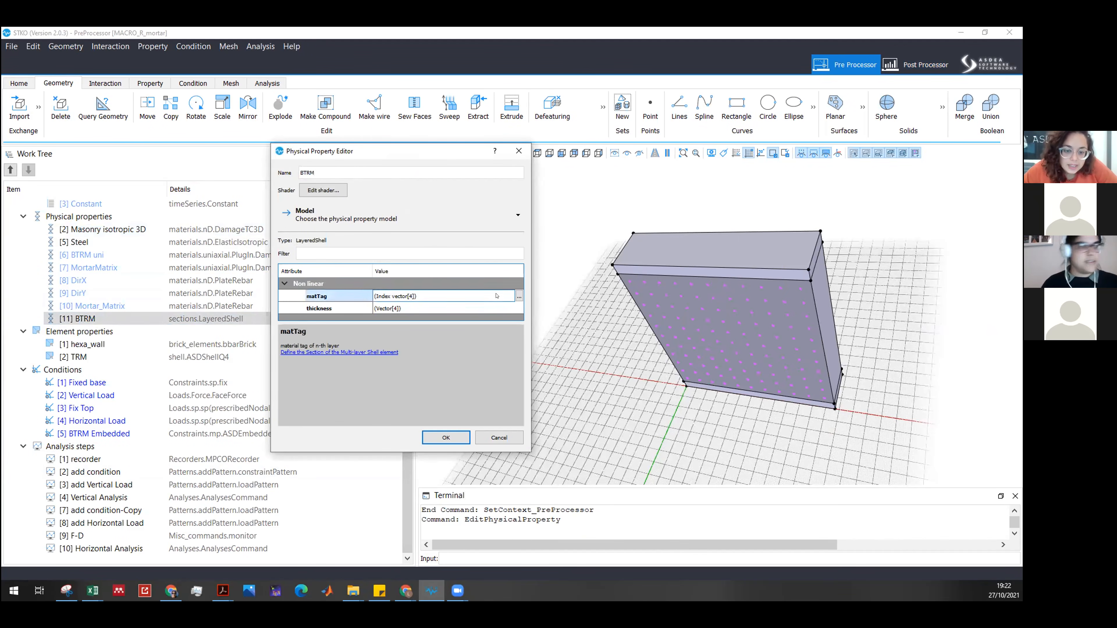
left_click(519, 296)
left_click(374, 277)
left_click(374, 277)
left_click(377, 294)
left_click(377, 294)
left_click(377, 294)
left_click(370, 318)
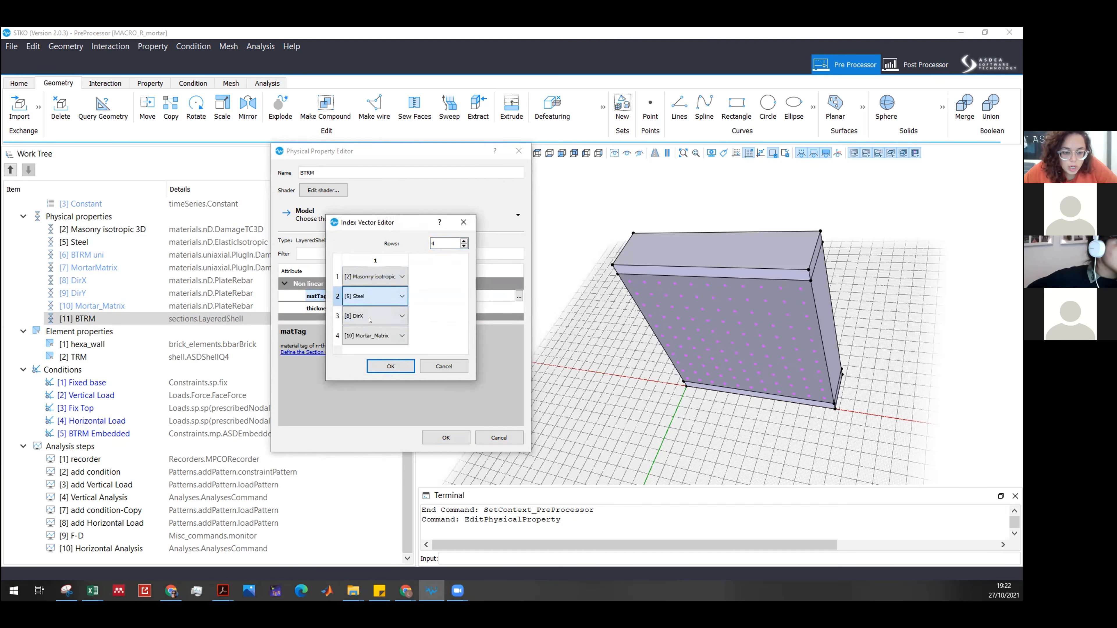
left_click(373, 296)
left_click(363, 311)
left_click(365, 313)
left_click(371, 315)
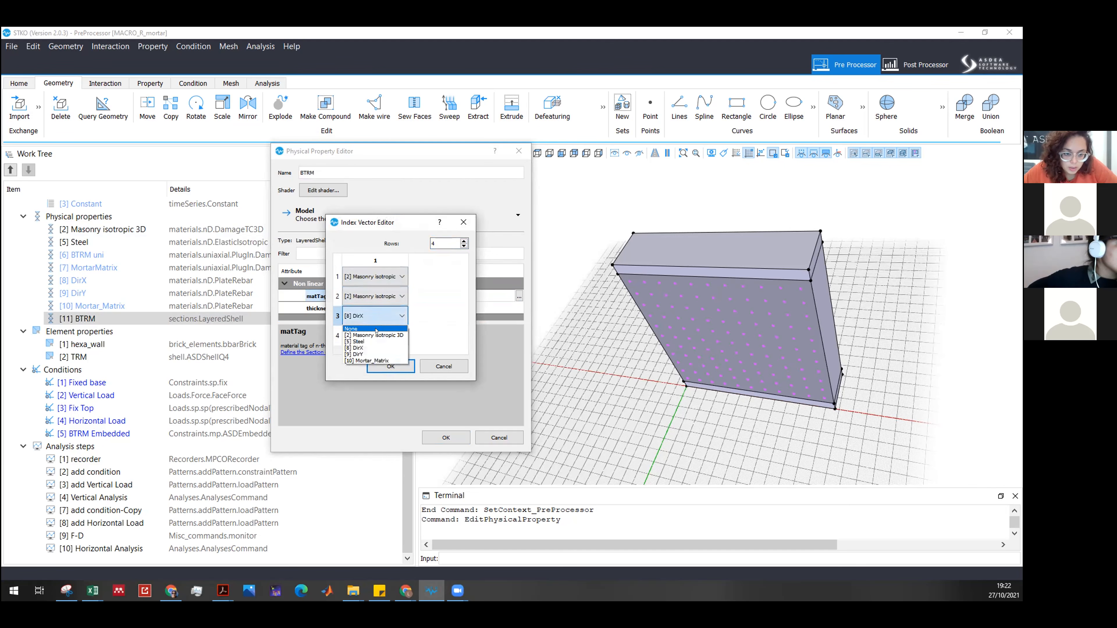
left_click(376, 335)
left_click(374, 335)
left_click(374, 335)
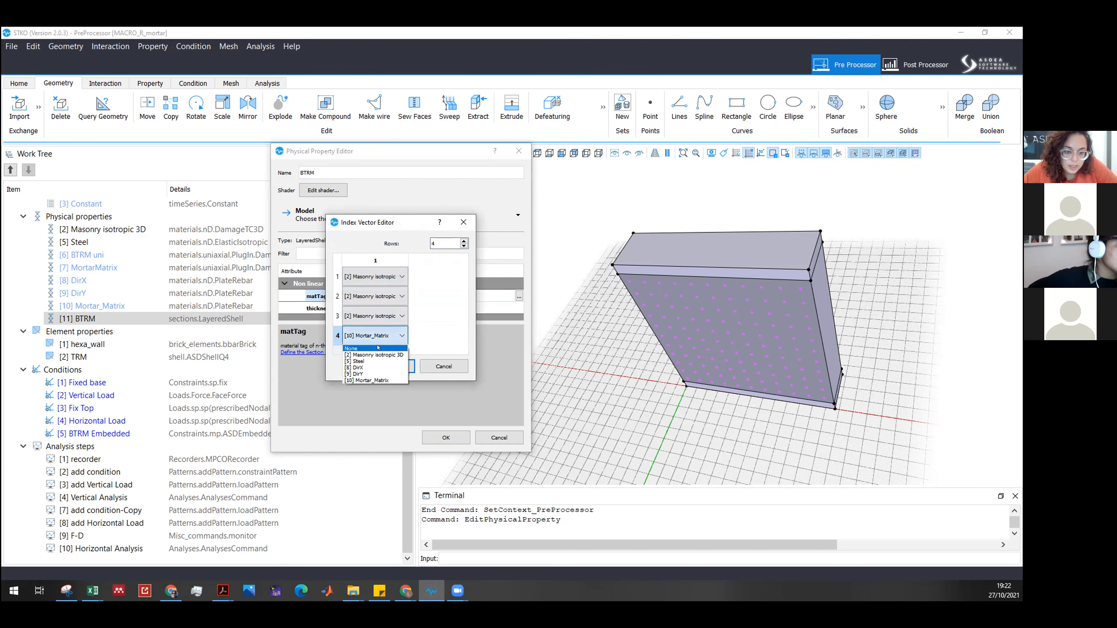
left_click(377, 355)
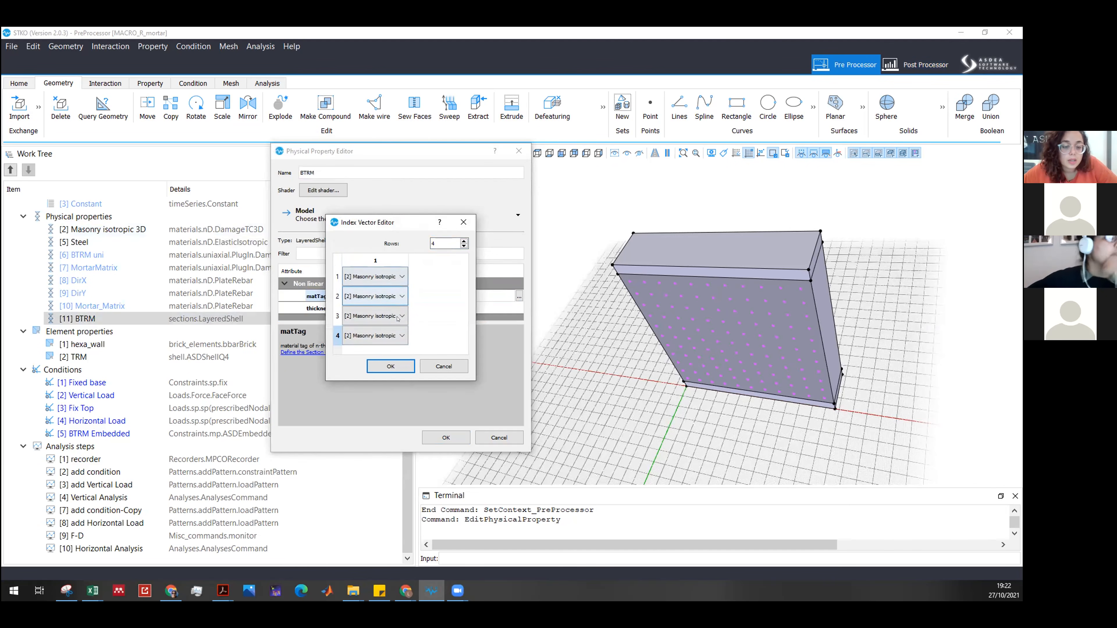
left_click(391, 367)
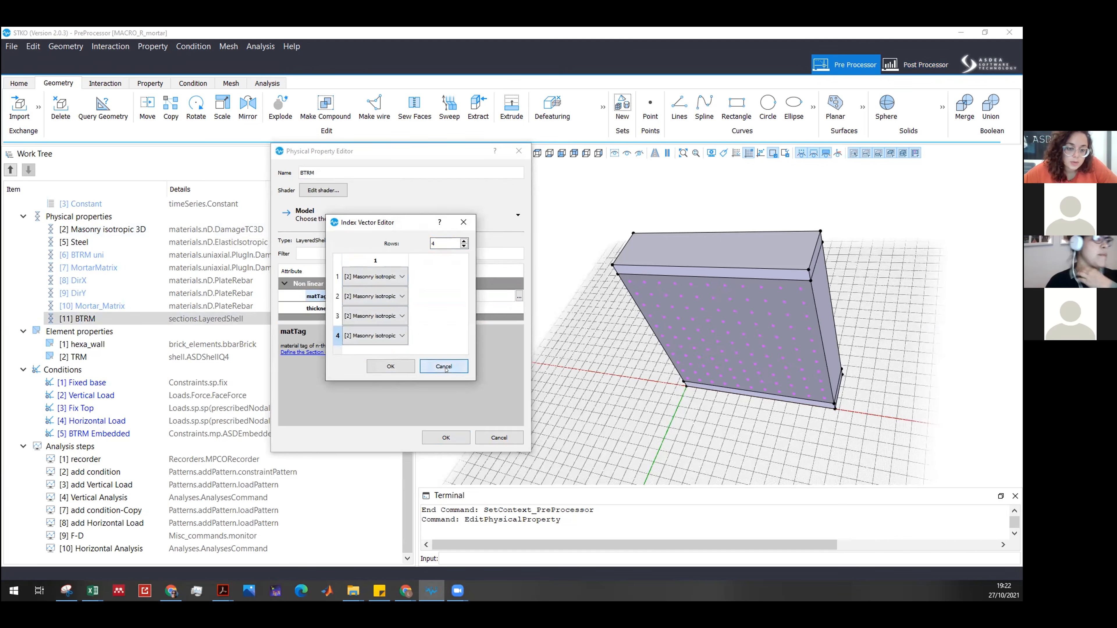
left_click(500, 437)
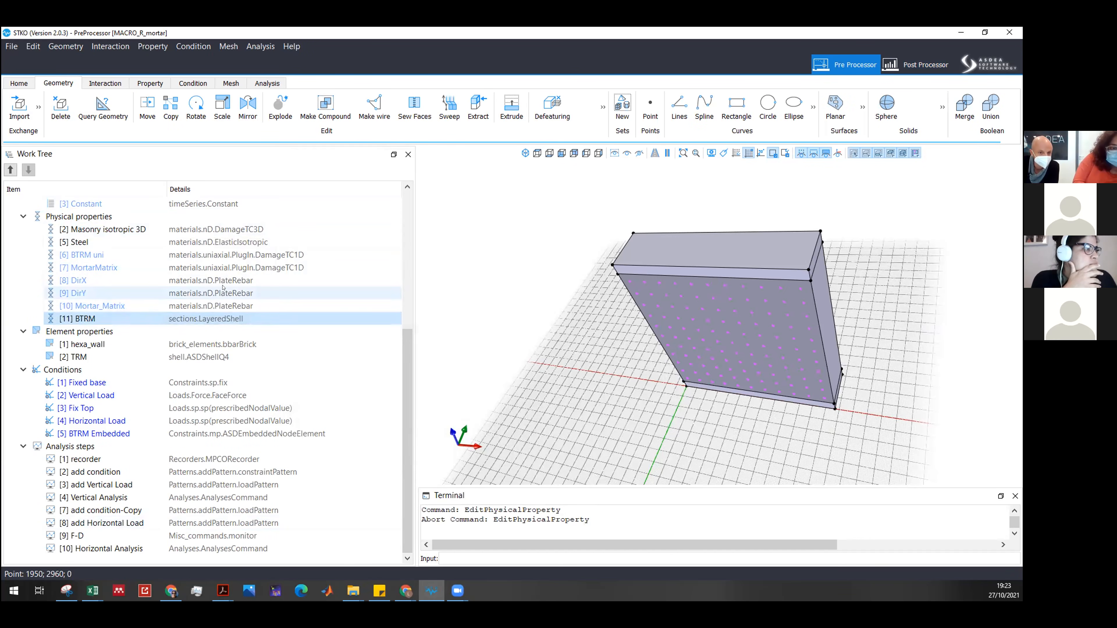
right_click(227, 320)
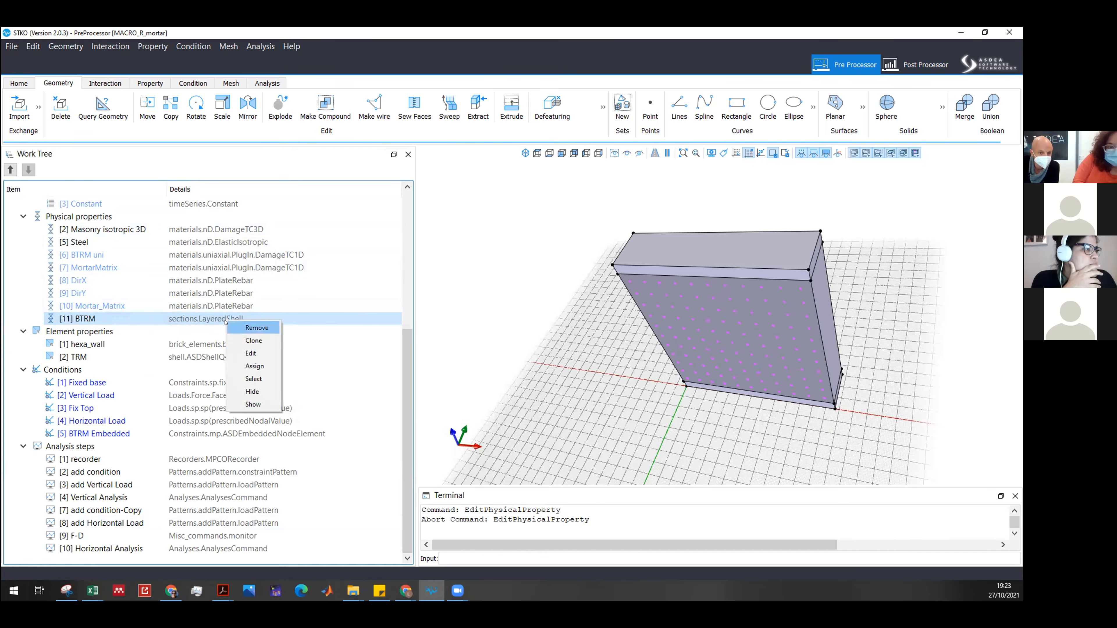
left_click(250, 353)
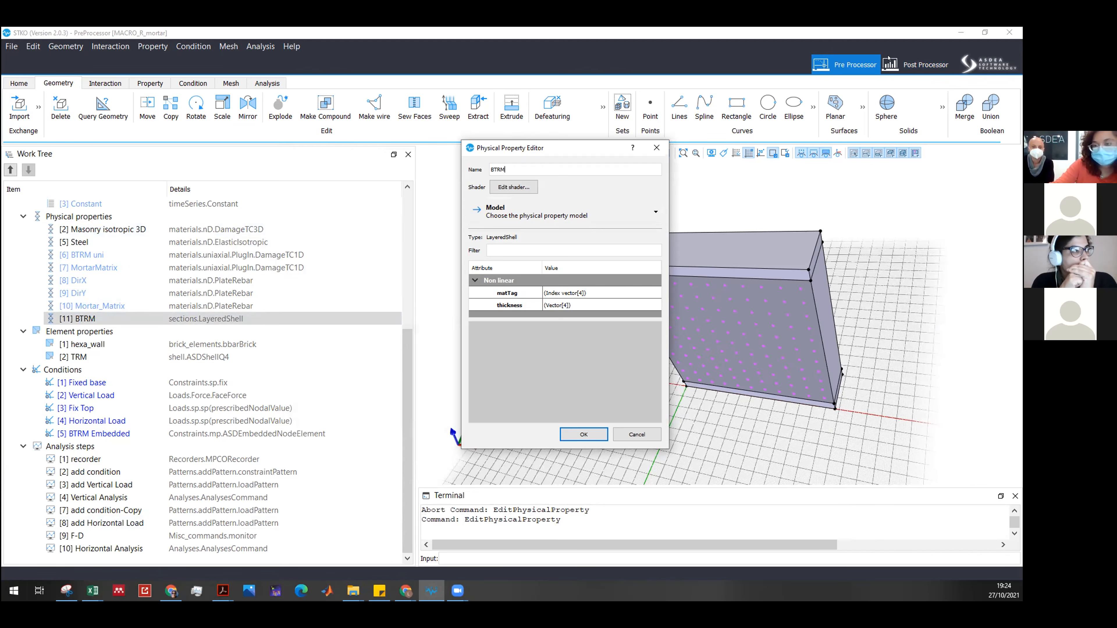
left_click(653, 154)
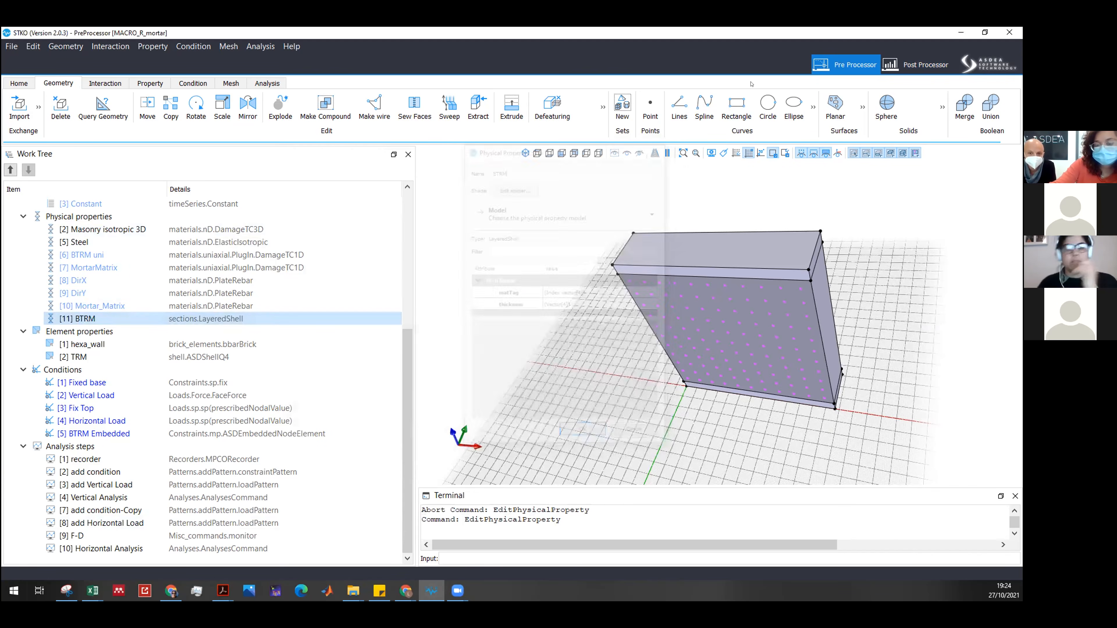
Go to the post-processor and set the first plot group's Fiber Color Map result to section.fiber.damage.
left_click(923, 65)
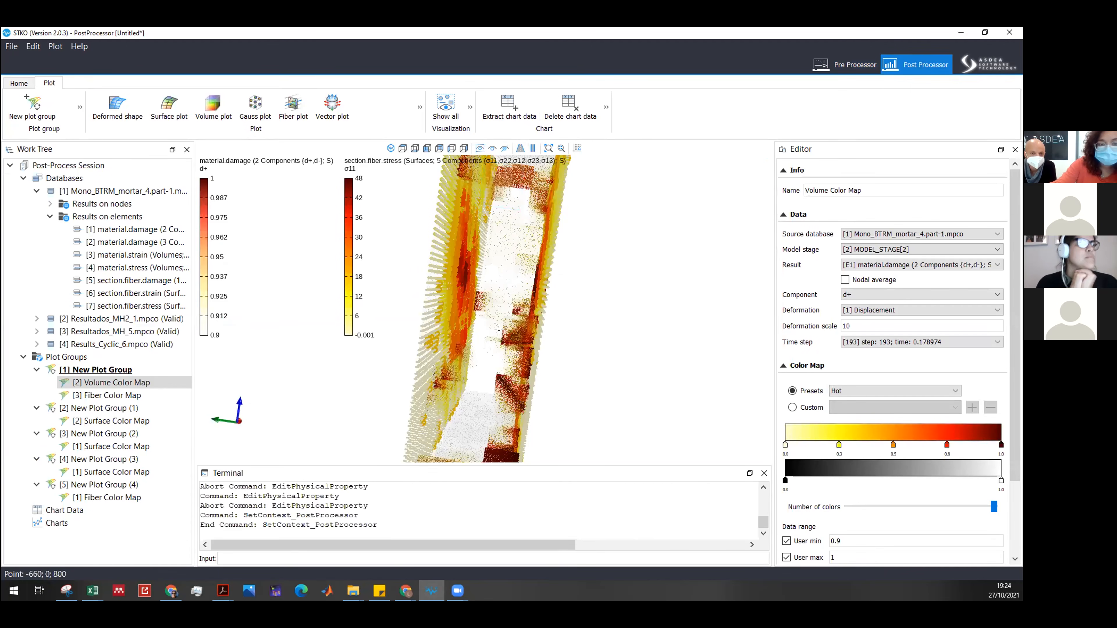
middle_click_drag(518, 337, 510, 349)
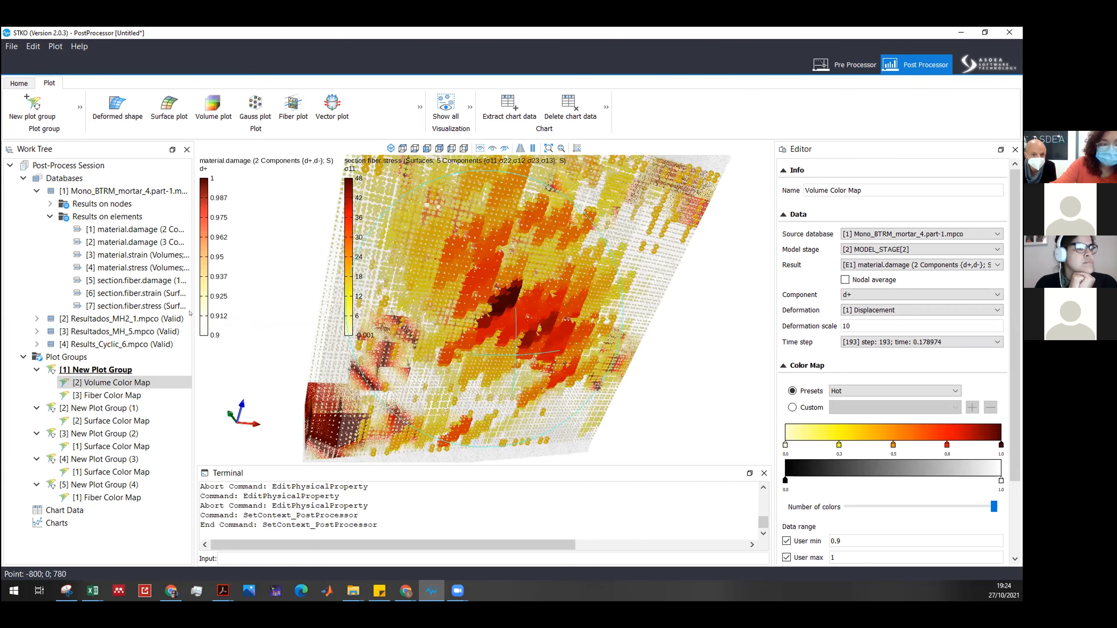
left_click(171, 395)
left_click(879, 264)
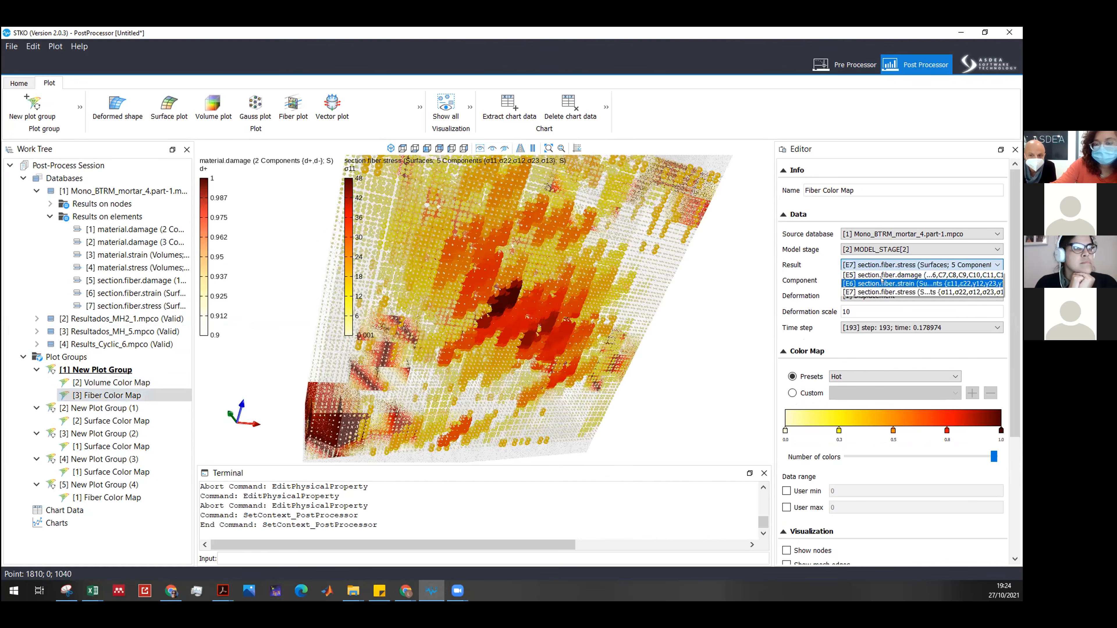
left_click(880, 275)
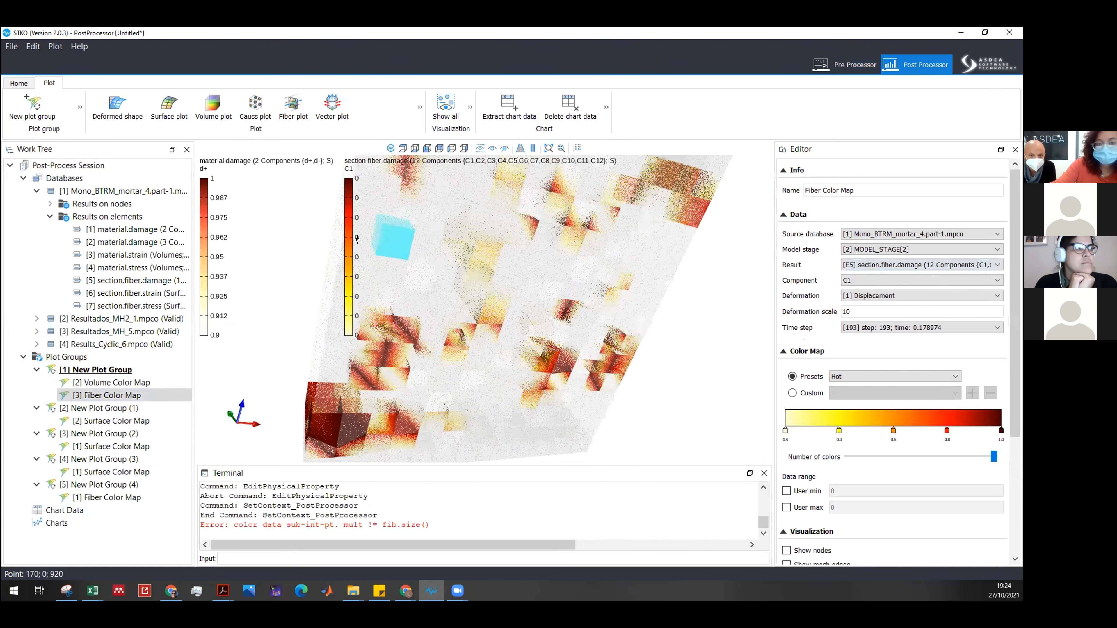
Highlight the color data error text in the terminal for reading.
left_click(456, 508)
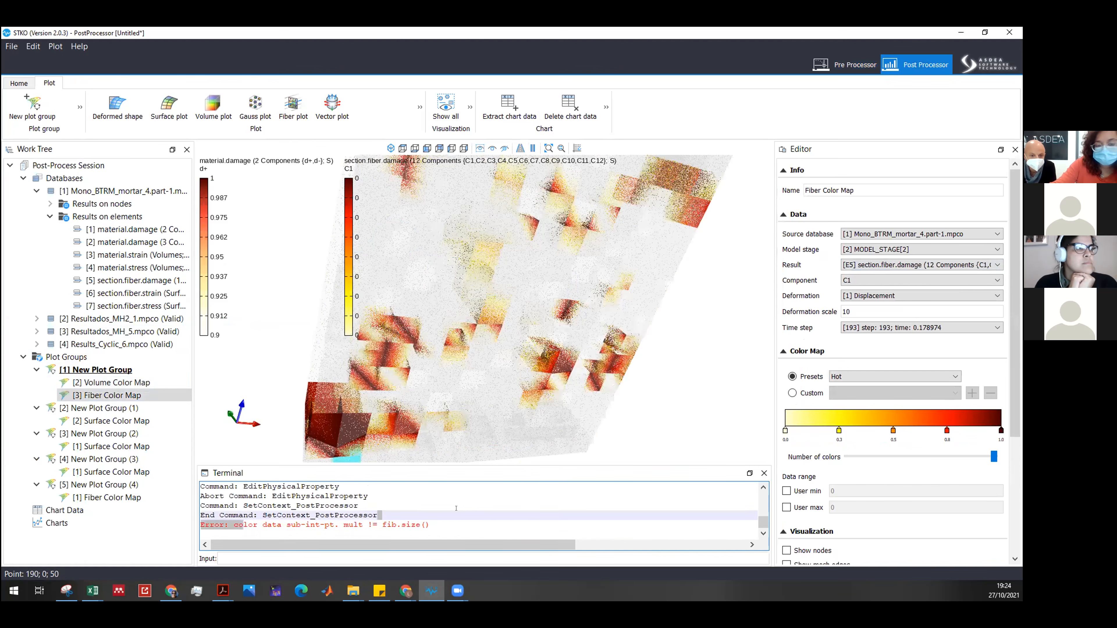
left_click_drag(234, 525, 464, 524)
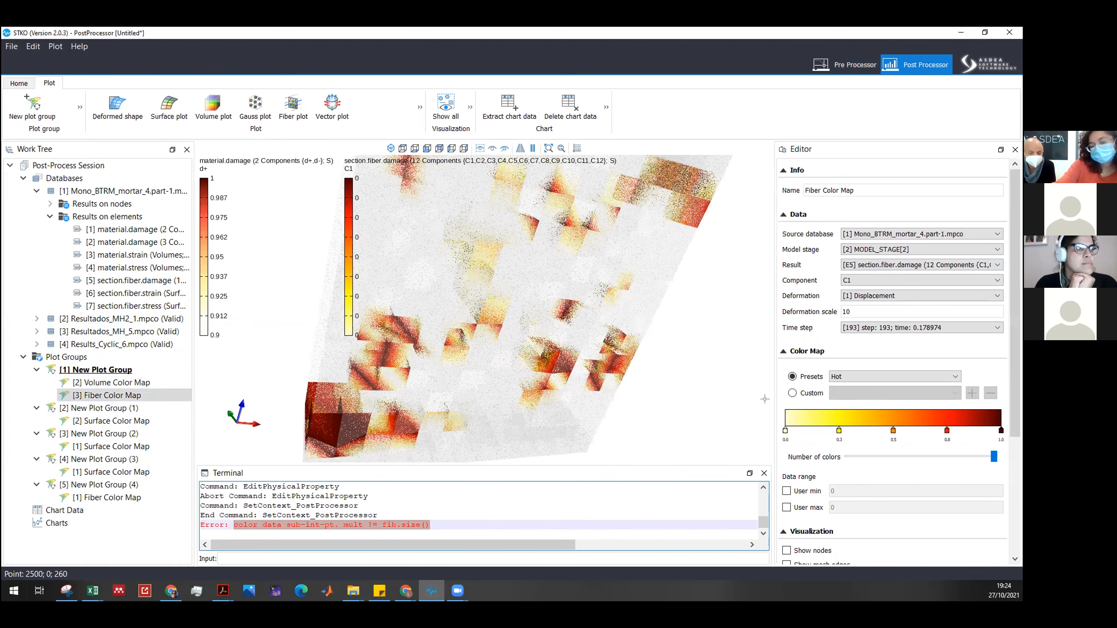
left_click(481, 519)
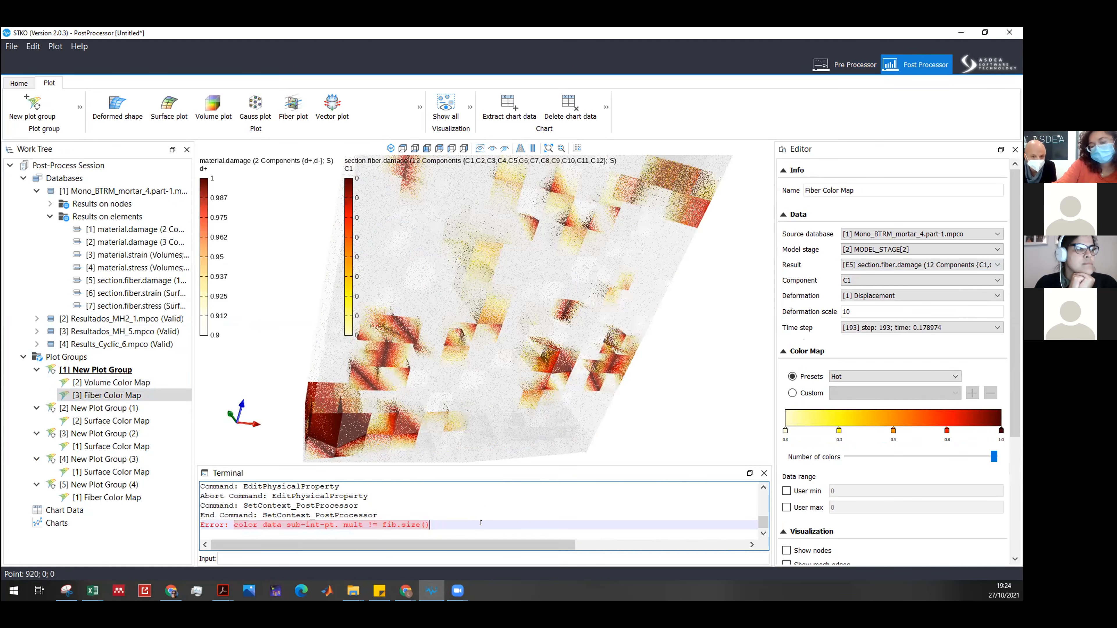
Go to the pre-processor and select the geometry assigned to the TRM element property and the BTRM physical property.
left_click(844, 64)
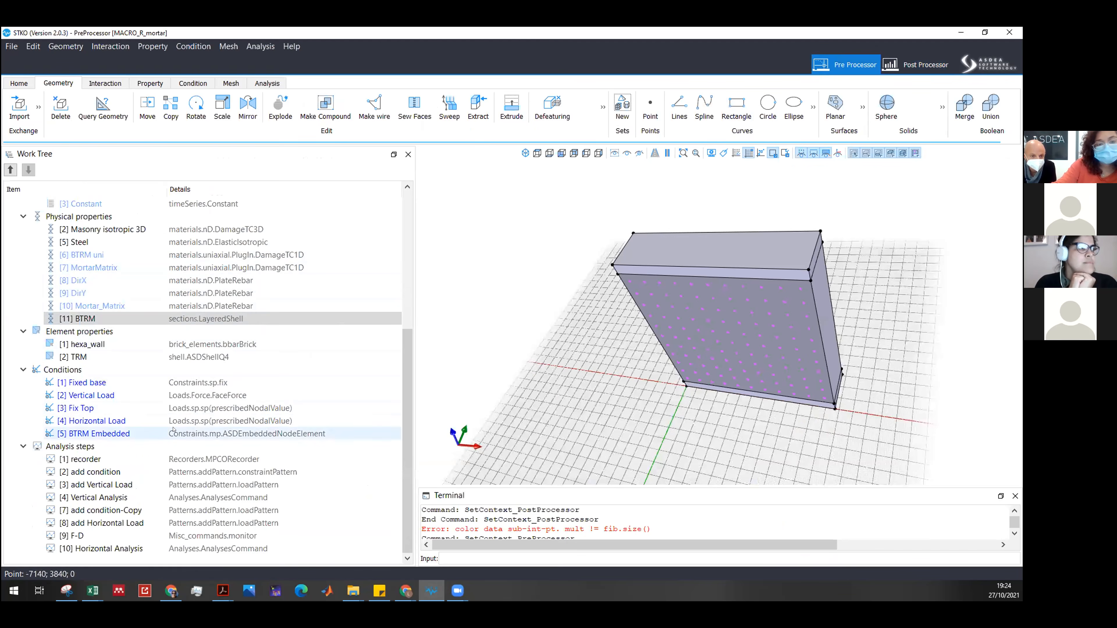
right_click(91, 356)
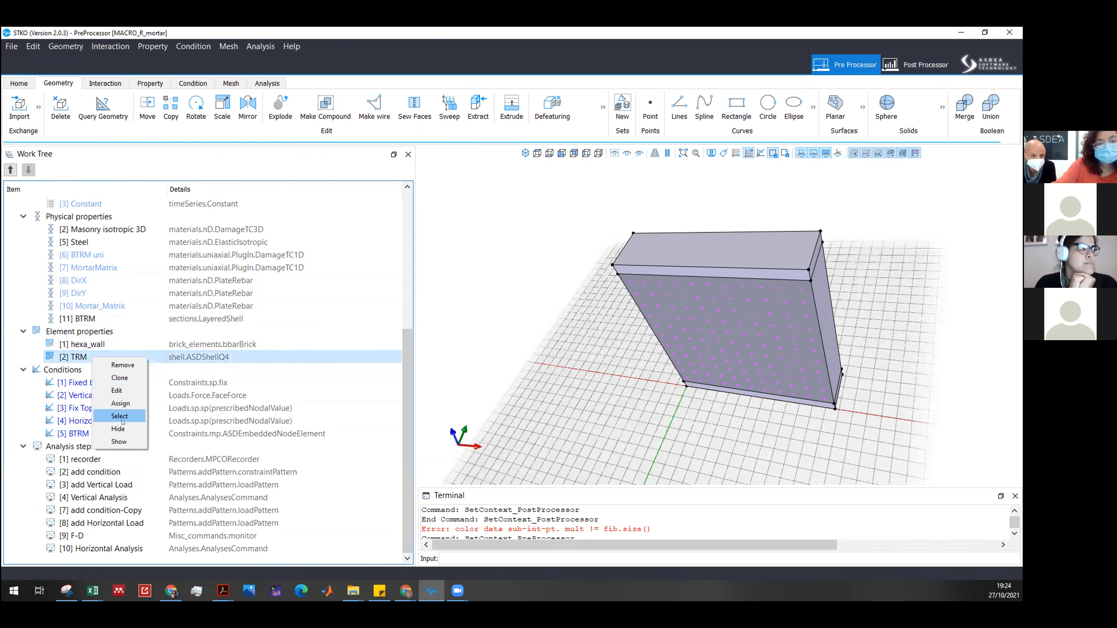
left_click(119, 416)
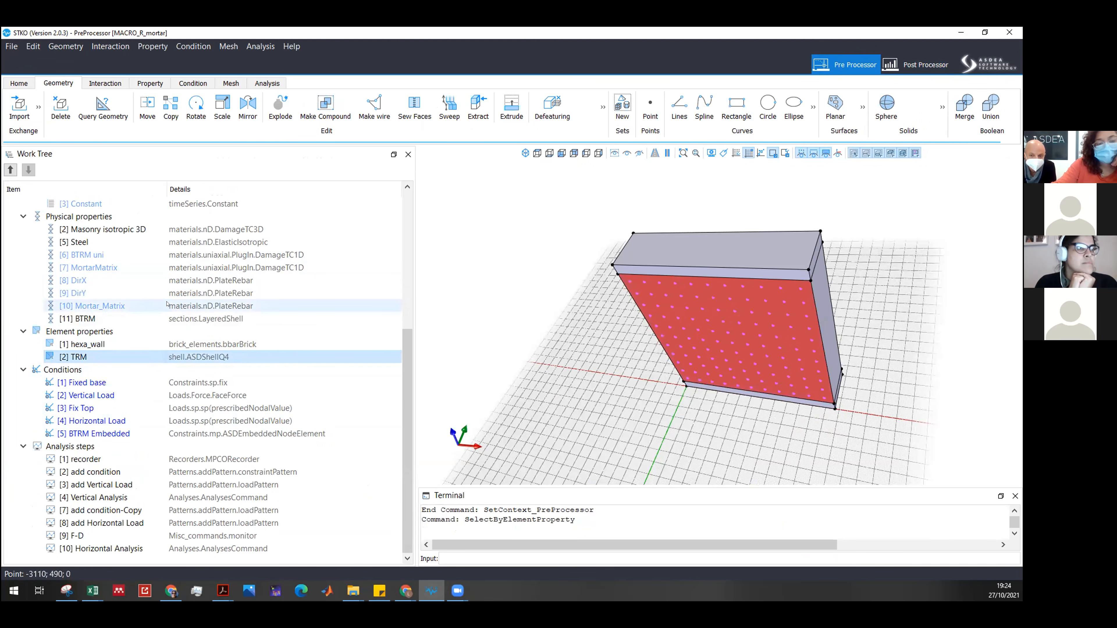
right_click(241, 318)
left_click(269, 378)
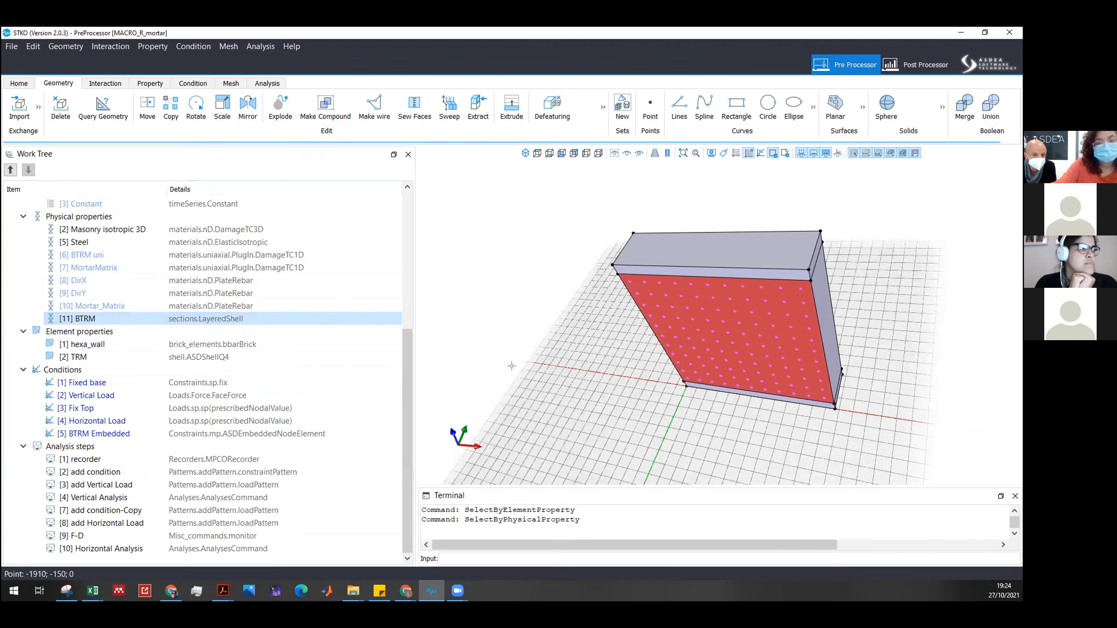
Review the matTag layer materials of the BTRM layered shell and accept the property.
right_click(231, 317)
left_click(275, 348)
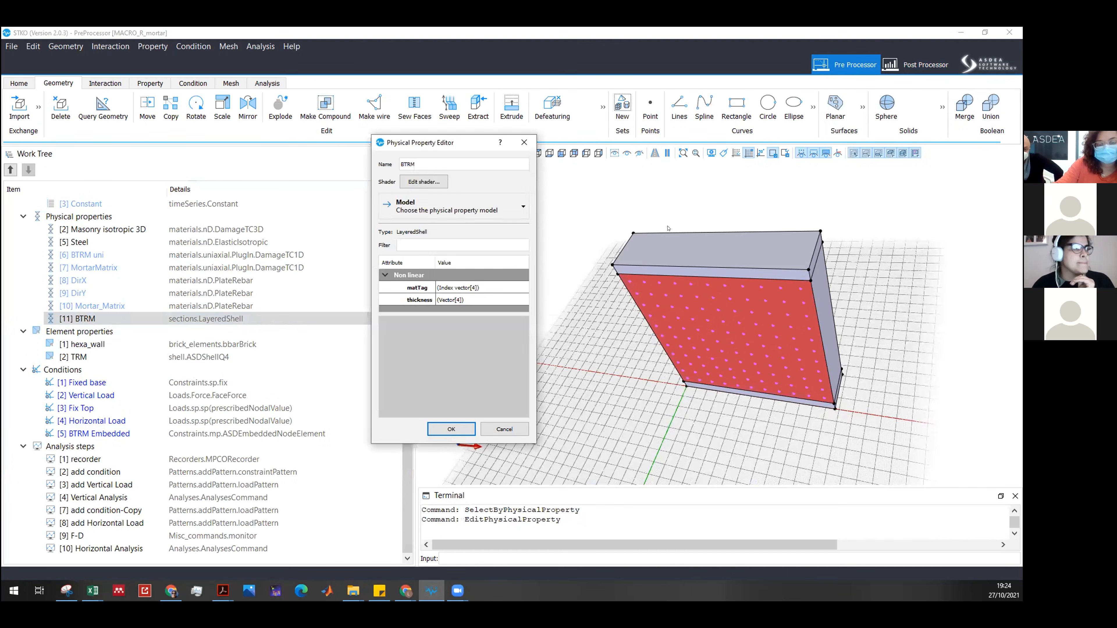
left_click(484, 287)
left_click(524, 287)
left_click(444, 269)
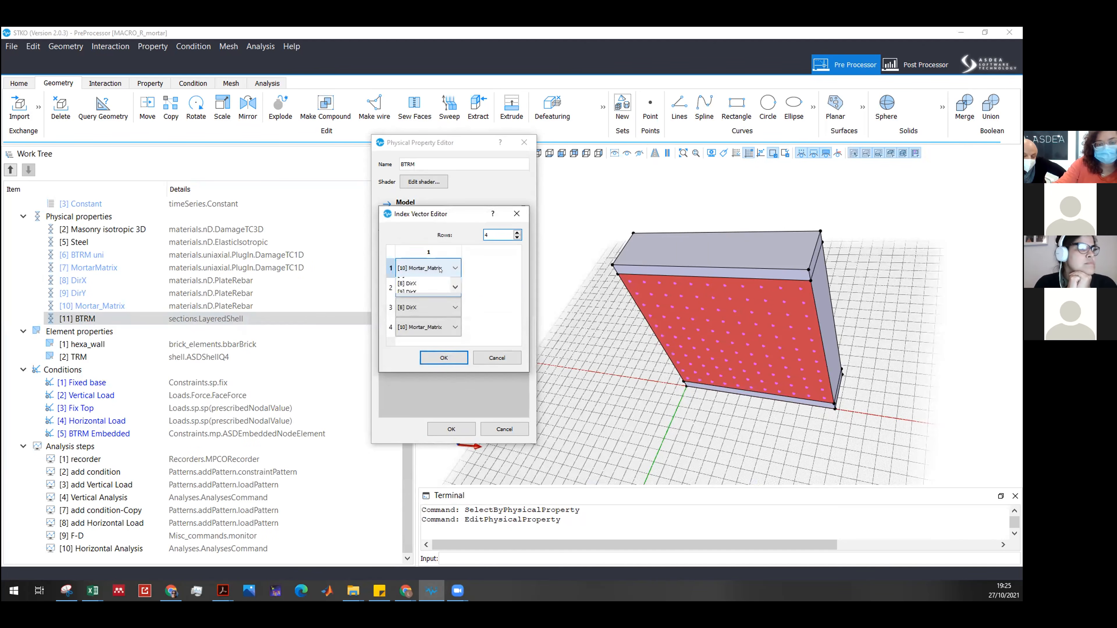
left_click(443, 269)
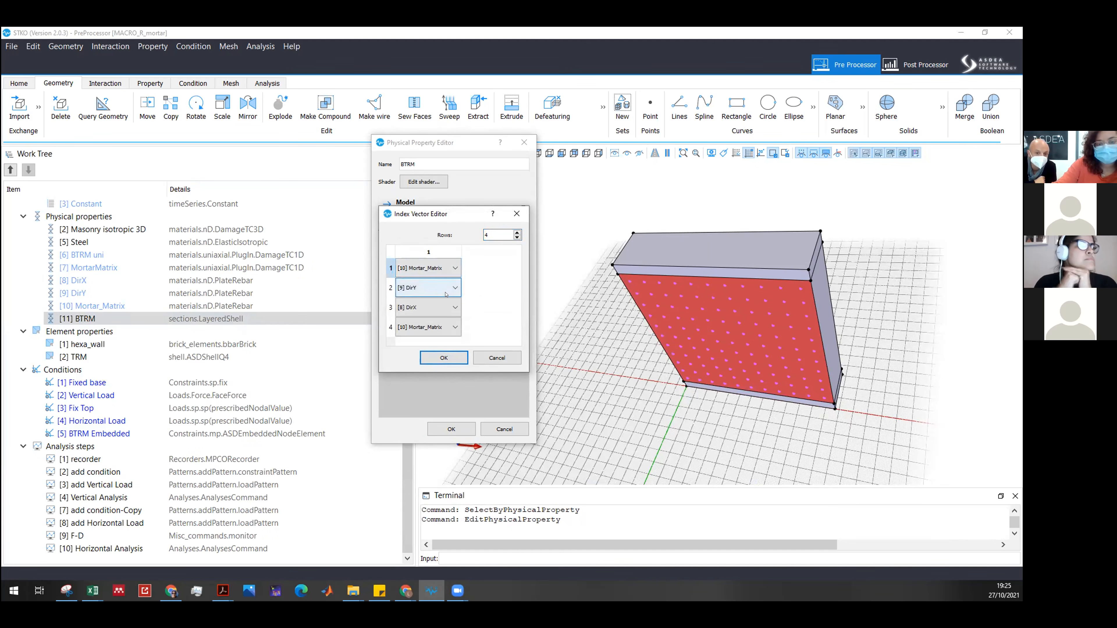
left_click(461, 356)
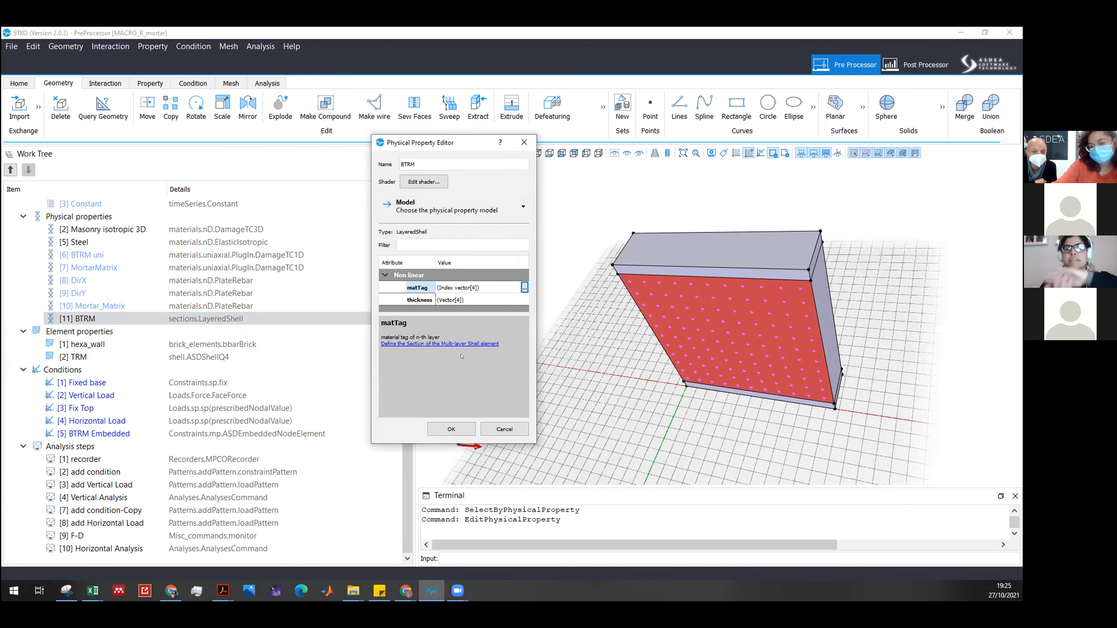
left_click(451, 429)
Check which uniaxial material the DirY plate rebar property references and close it without changes.
right_click(212, 293)
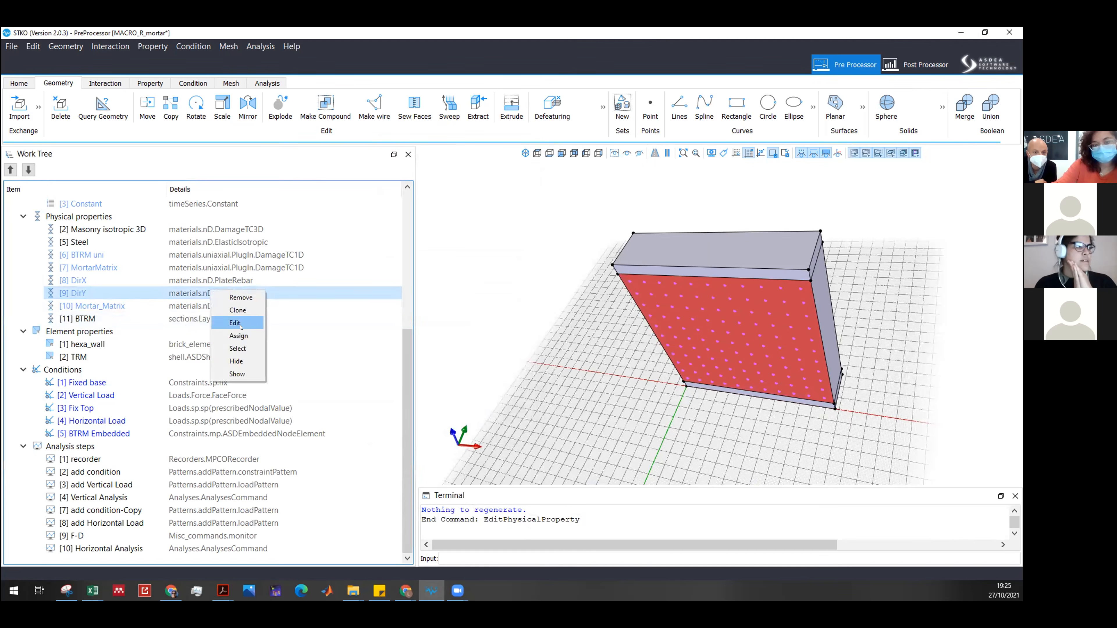
left_click(240, 323)
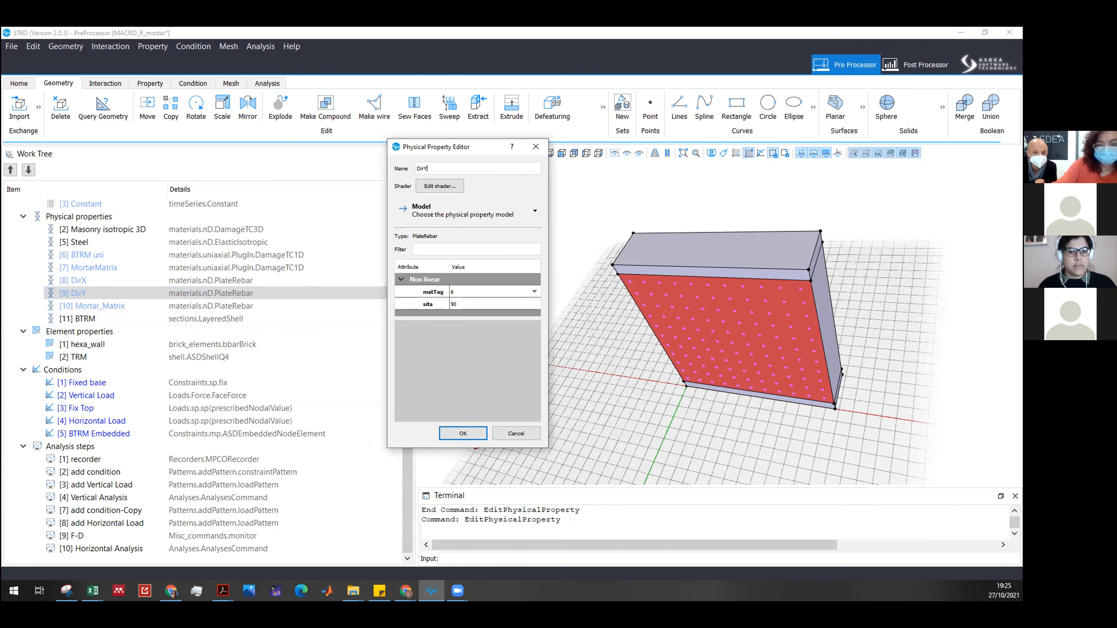
left_click(488, 293)
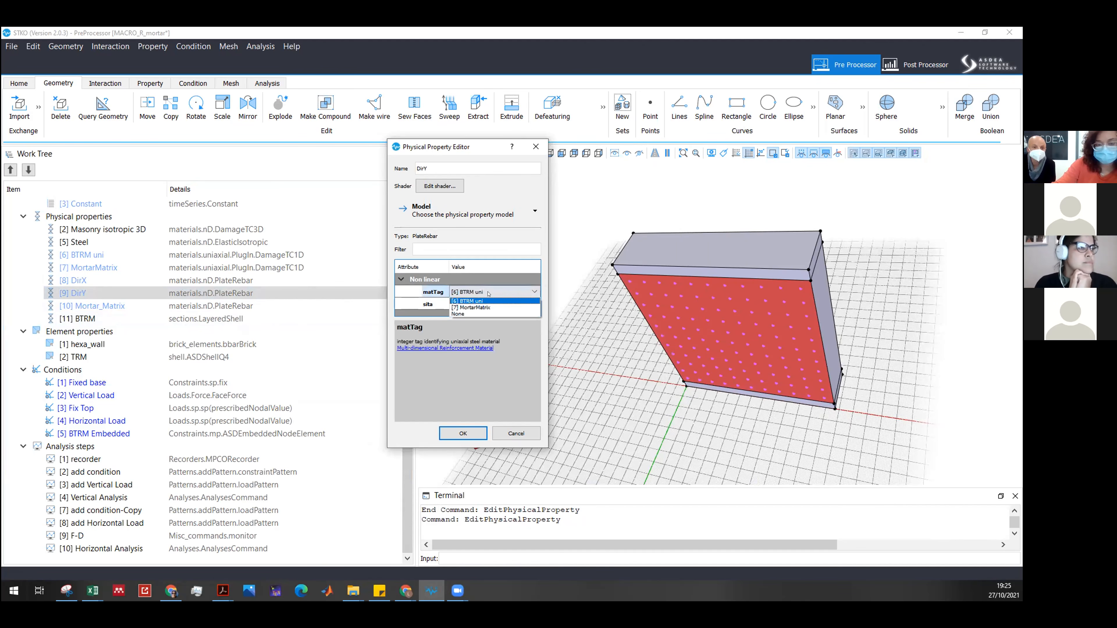
left_click(496, 301)
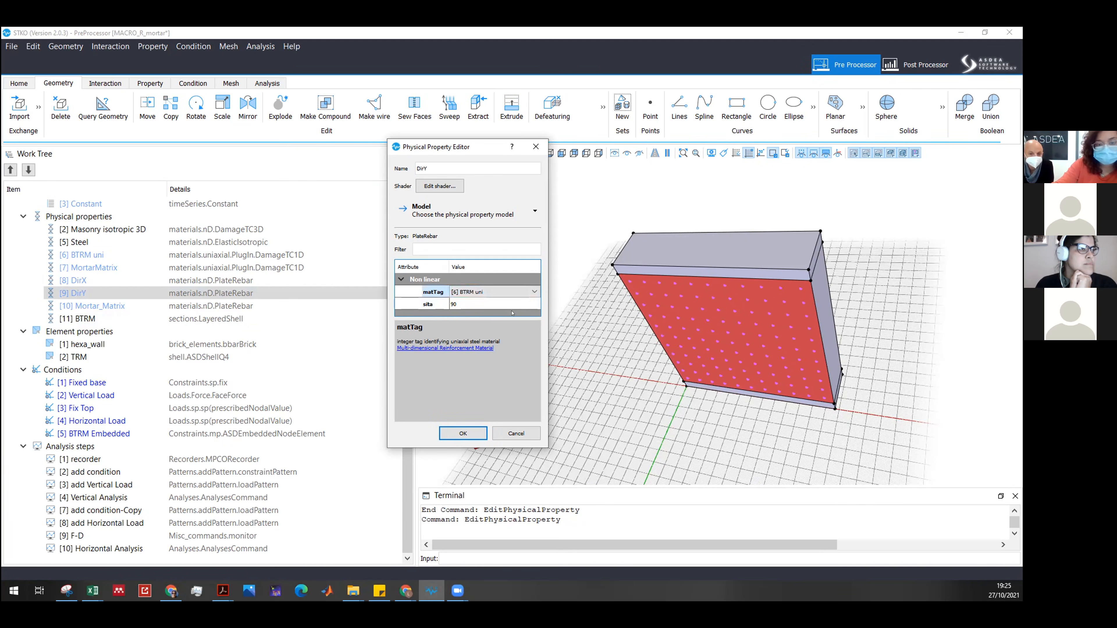
left_click(517, 432)
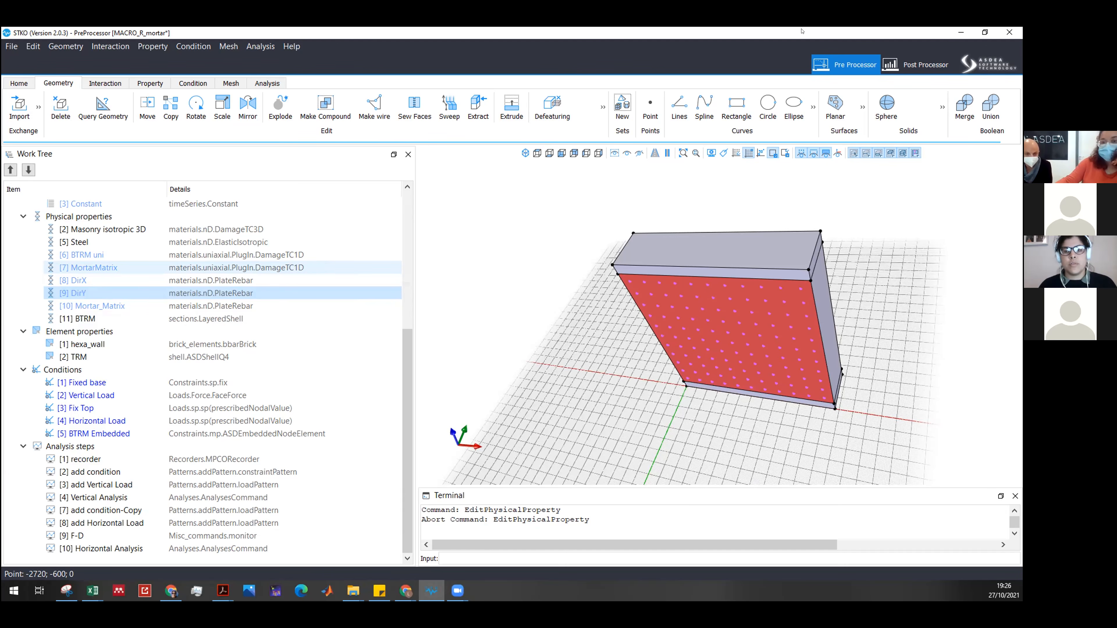
Return to the post-processor, check the Fiber Color Map's available components and reselect section.fiber.damage as its result.
left_click(921, 64)
left_click_drag(550, 304, 390, 271)
middle_click_drag(391, 271, 390, 270)
left_click_drag(390, 271, 392, 272)
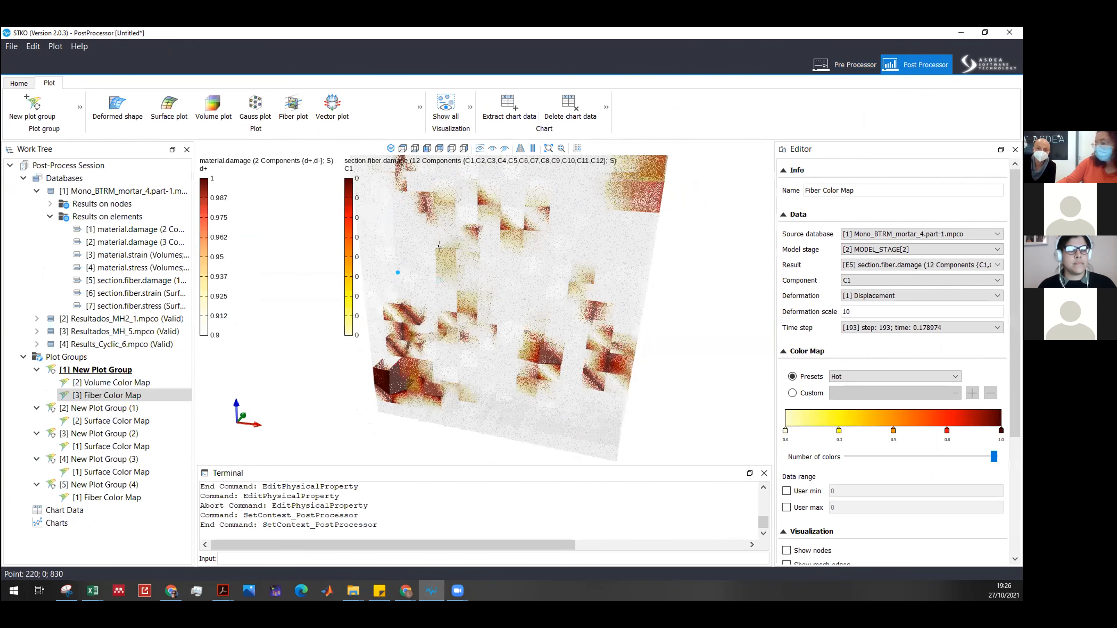
left_click(890, 285)
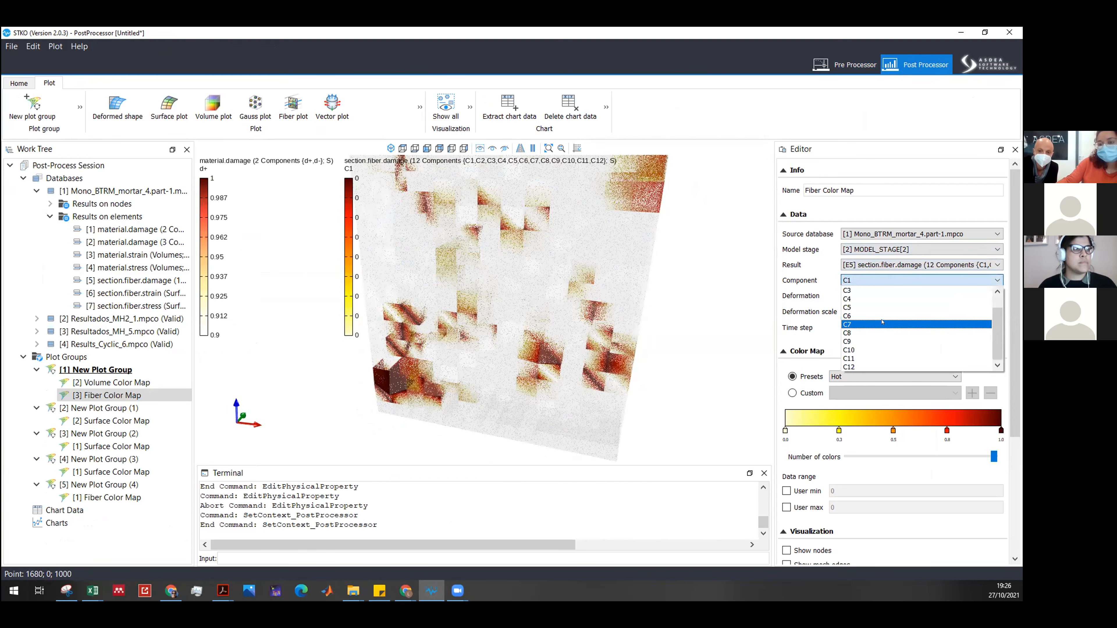
scroll(879, 316, "down", 1)
left_click(873, 285)
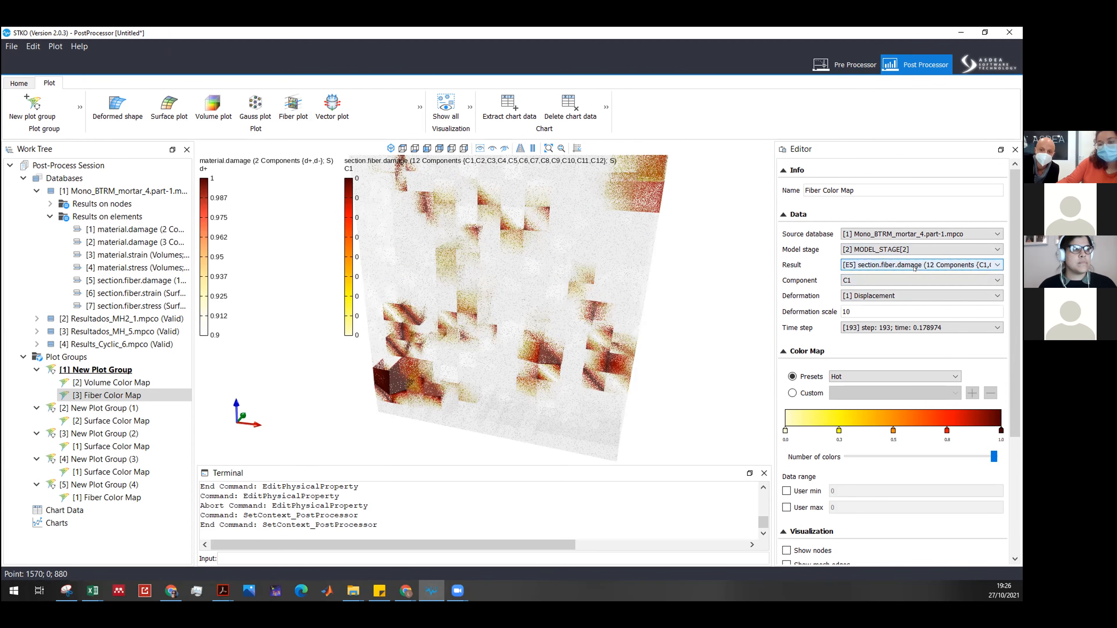
left_click(905, 271)
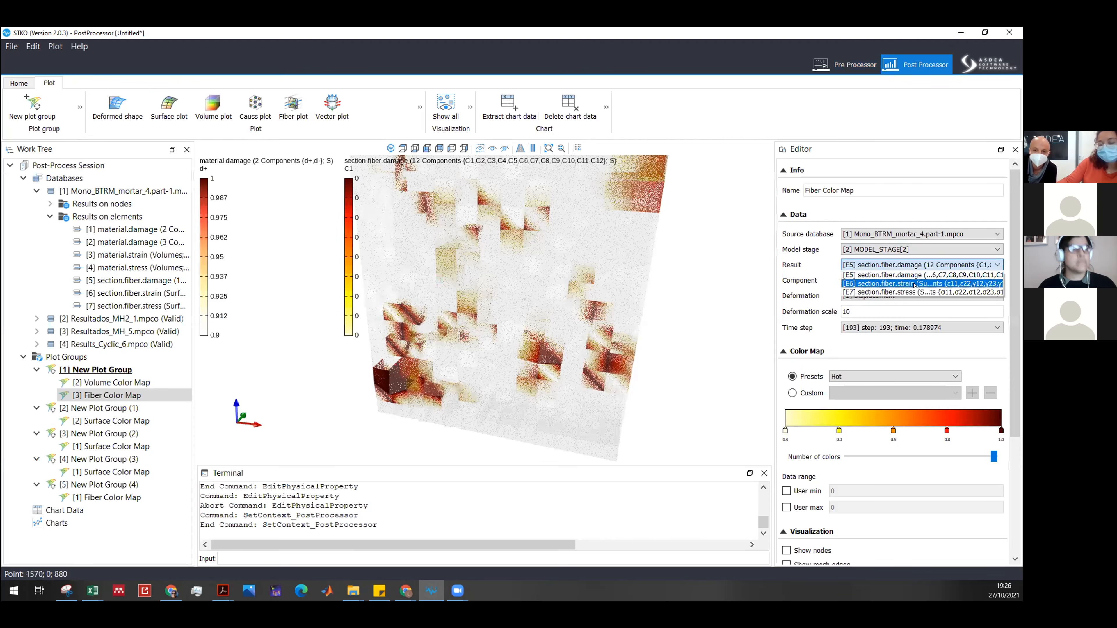
left_click(914, 276)
middle_click_drag(647, 315, 603, 305)
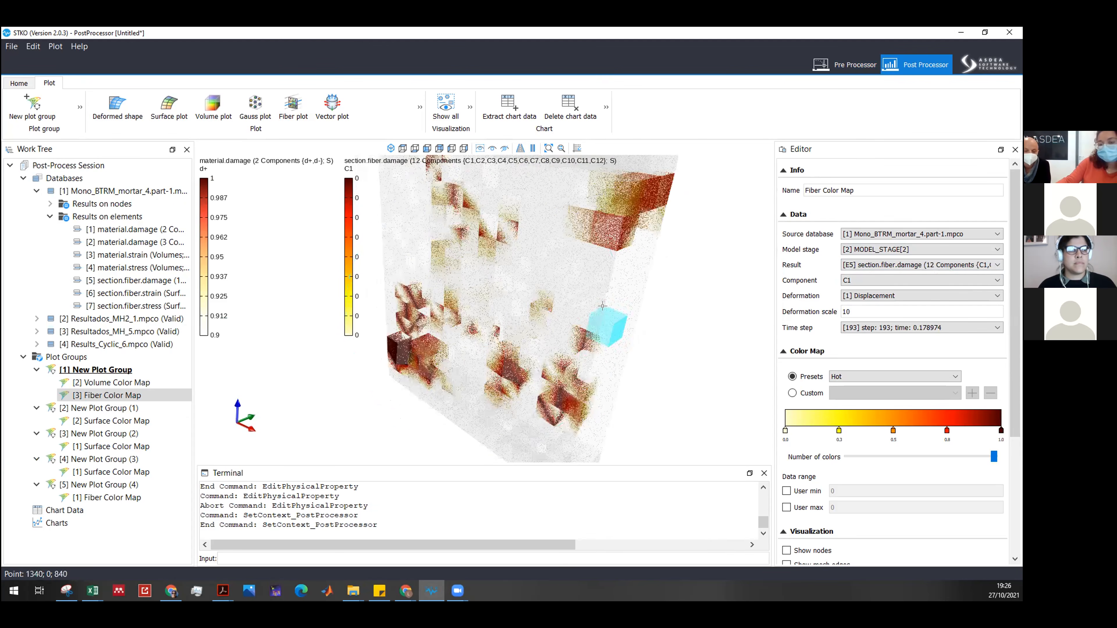
Examine the damage distribution across the wall plot from its front and opposite sides.
scroll(602, 306, "down", 3)
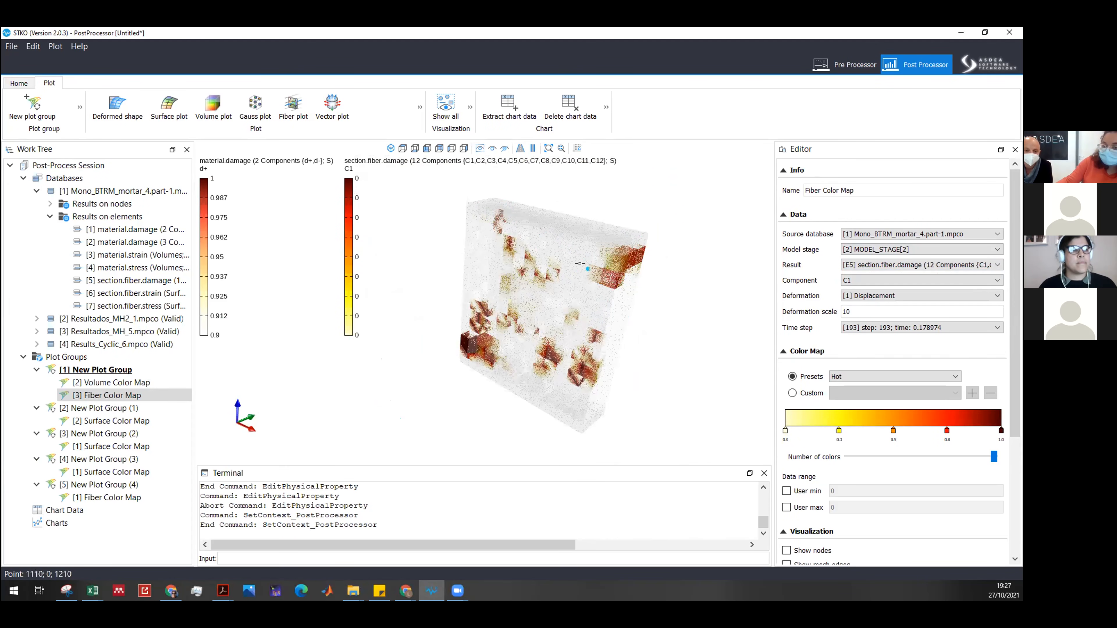
middle_click_drag(646, 313, 422, 304)
mouse_move(633, 290)
middle_mouse_down()
mouse_move(604, 286)
mouse_move(622, 297)
middle_mouse_up()
left_click(387, 152)
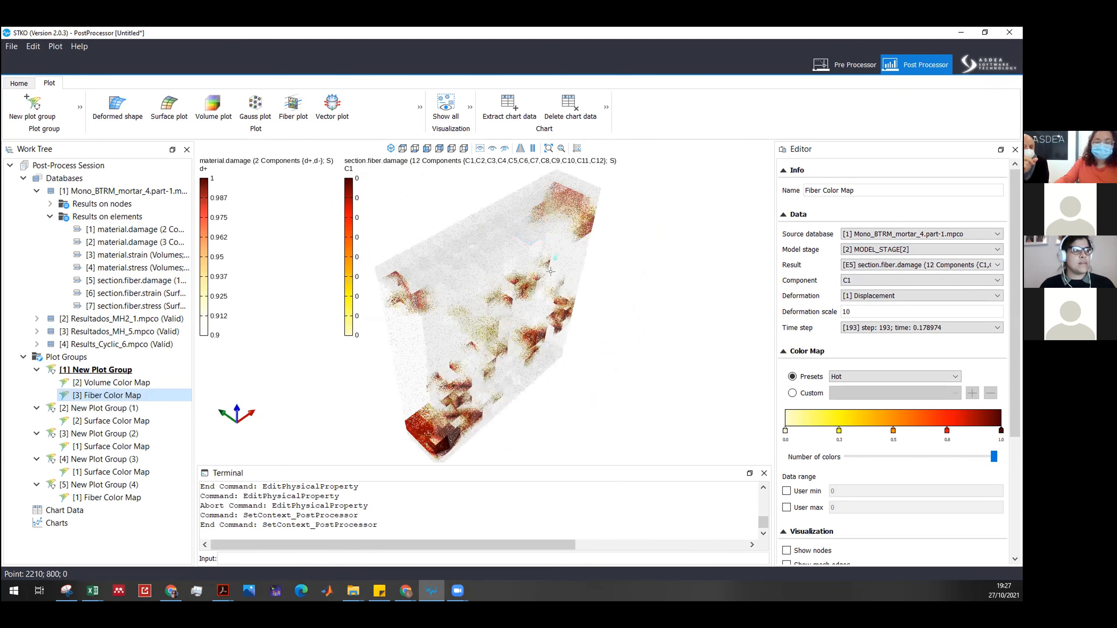
middle_click_drag(542, 300, 553, 271)
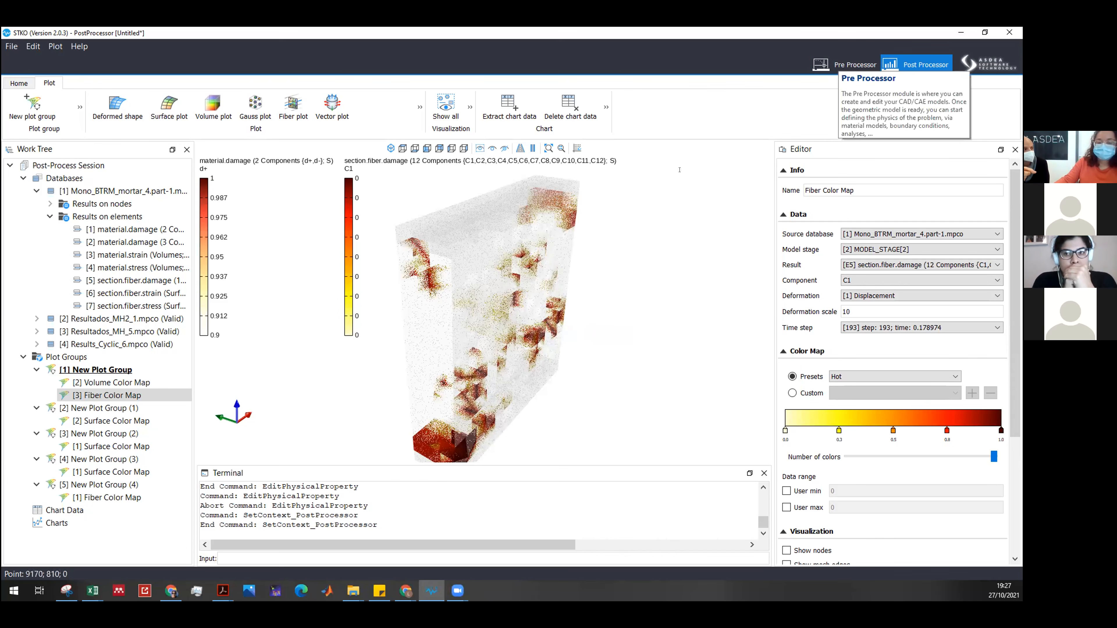
Go to the pre-processor, check the recorder analysis step's MPCORecorder settings and close it without changes.
left_click(831, 65)
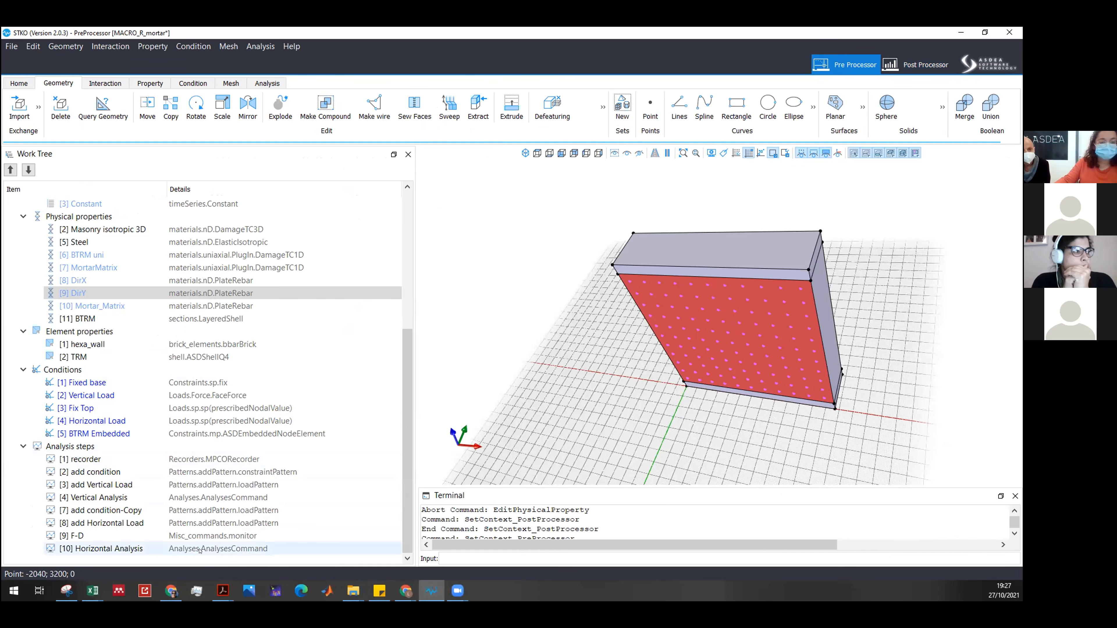
right_click(181, 457)
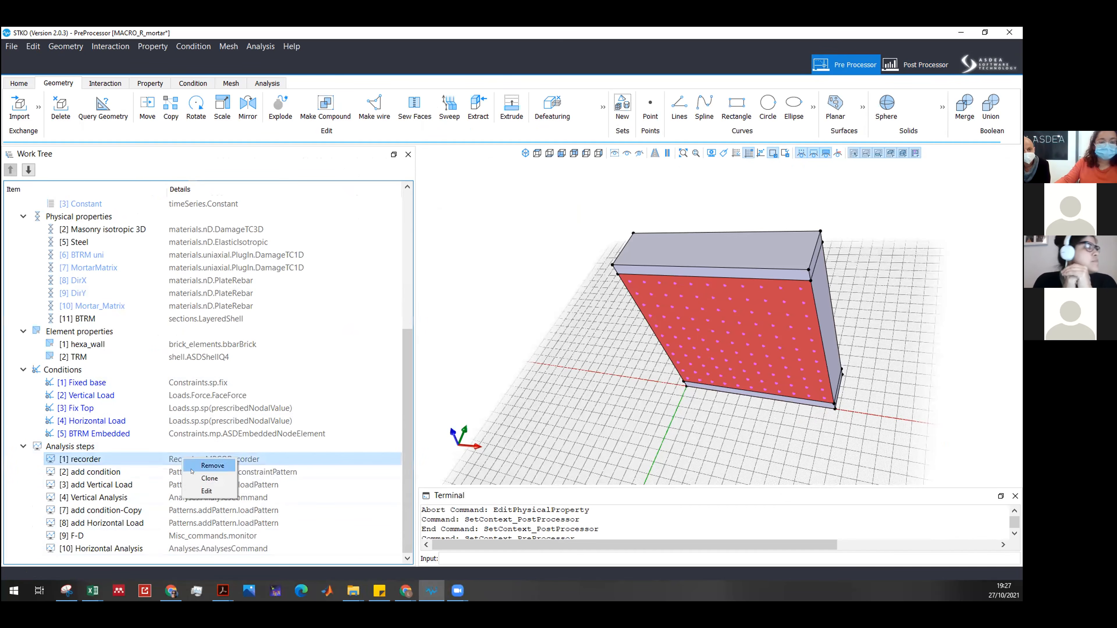
left_click(207, 489)
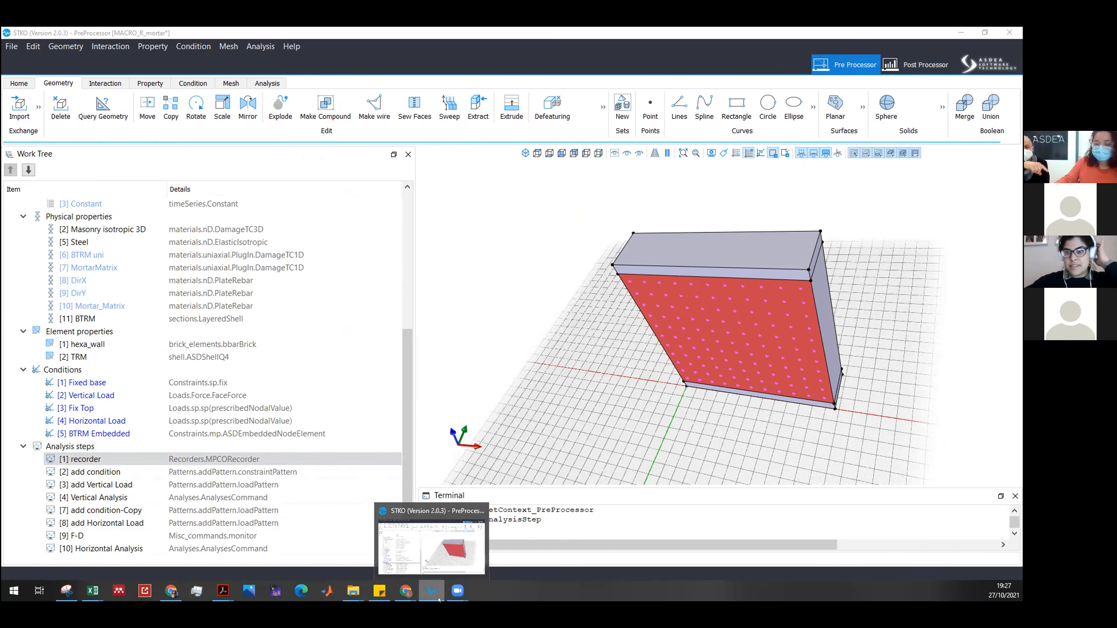
mouse_move(370, 600)
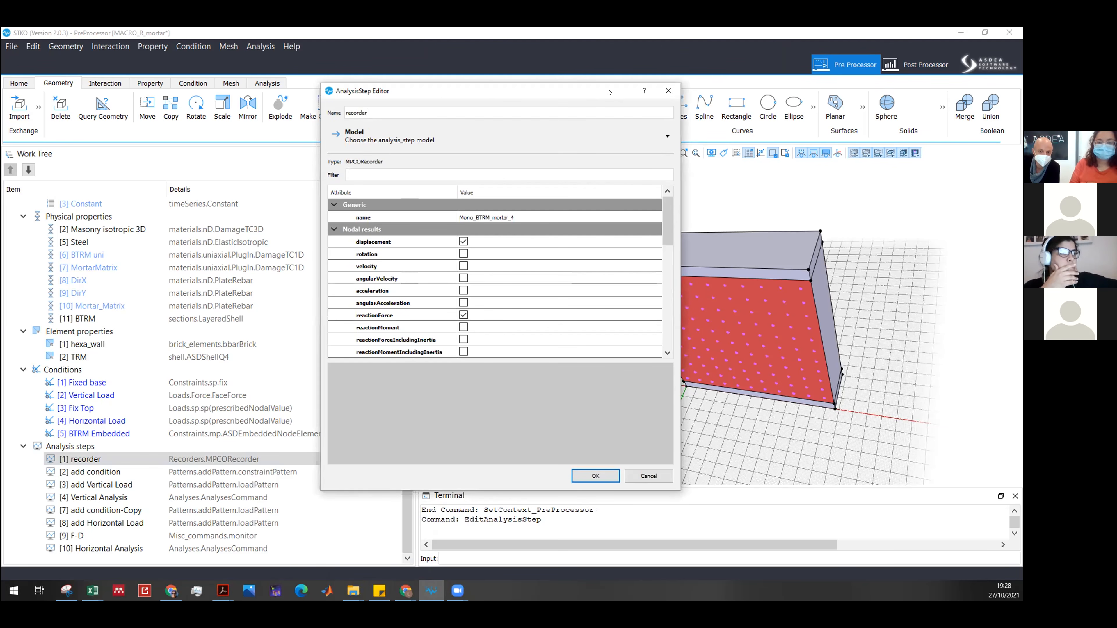
left_click(668, 91)
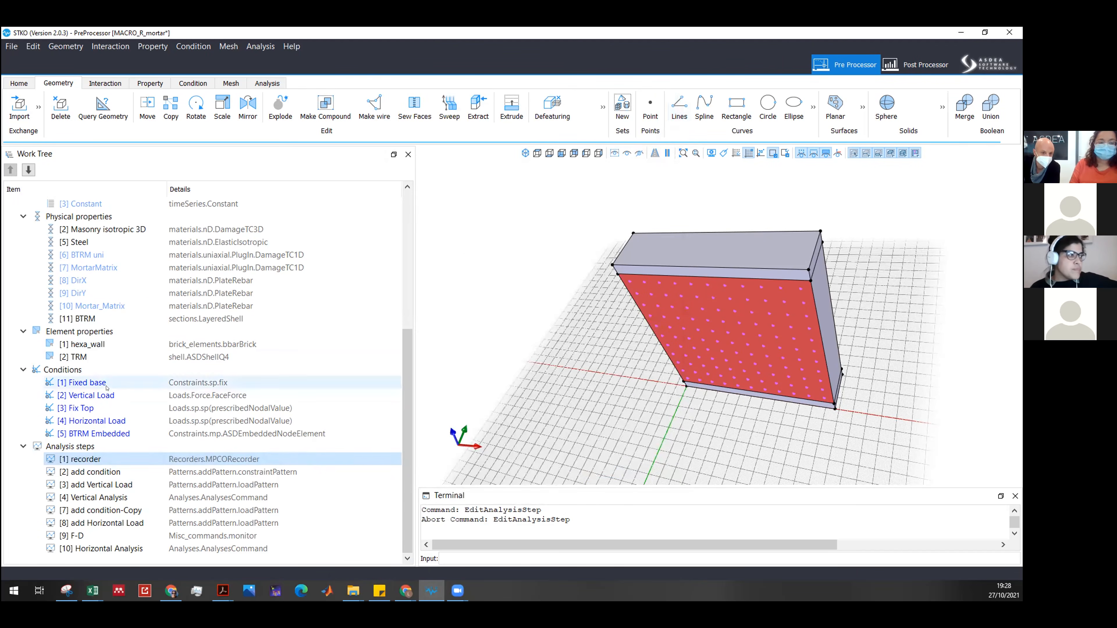
Start a new physical property using the OrthotropicMaterial model from the ASDEASoftware nD materials.
scroll(97, 343, "up", 2)
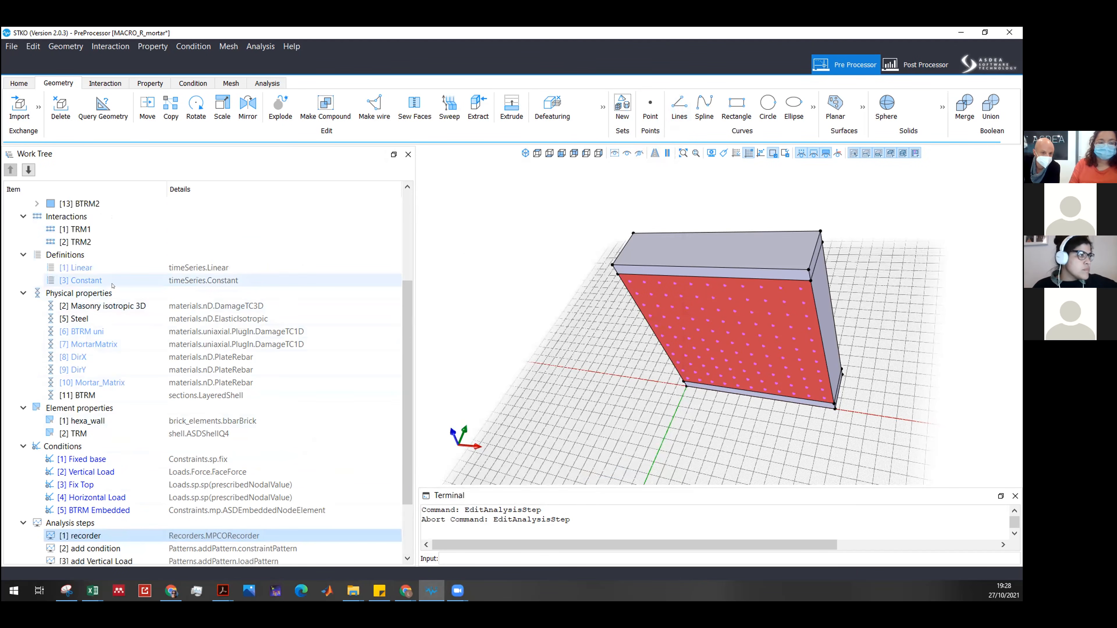
right_click(106, 293)
left_click(115, 302)
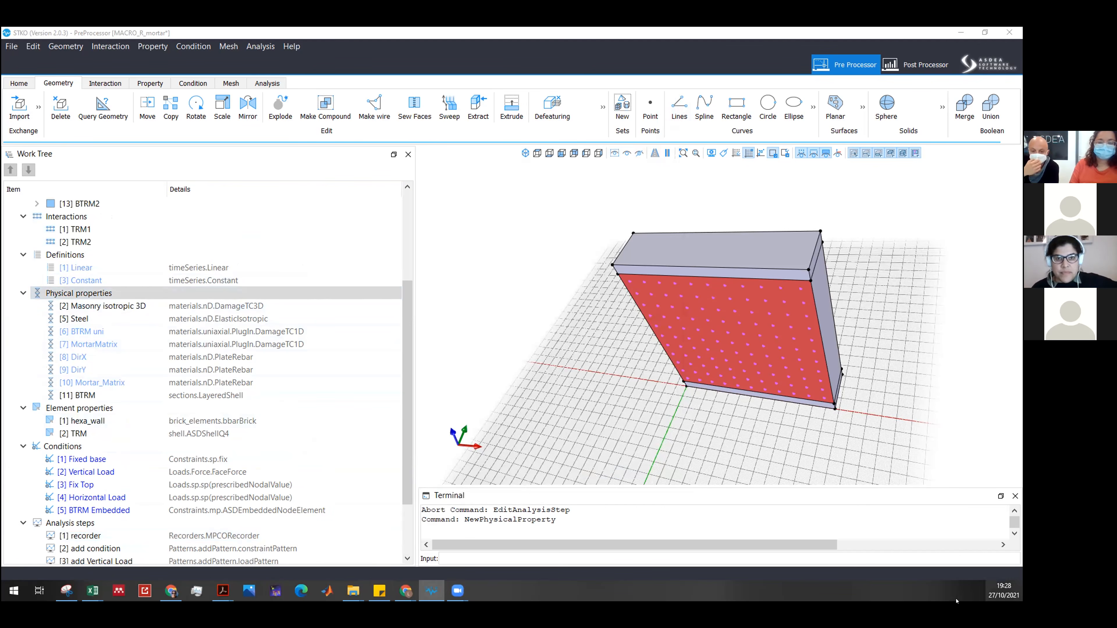
left_click_drag(695, 425, 564, 202)
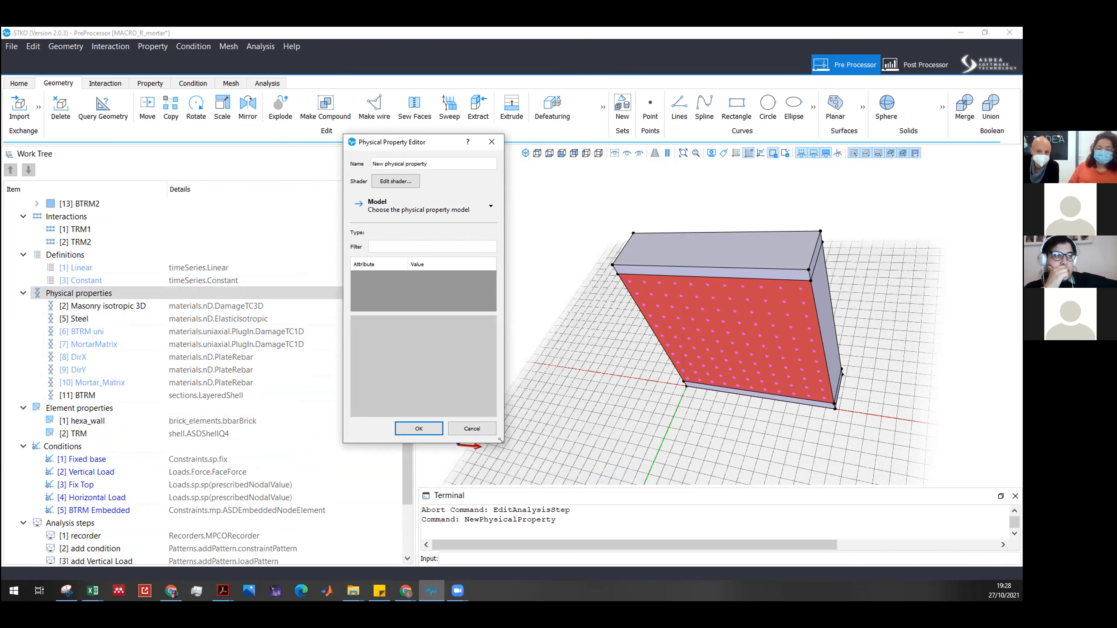
left_click_drag(500, 439, 604, 439)
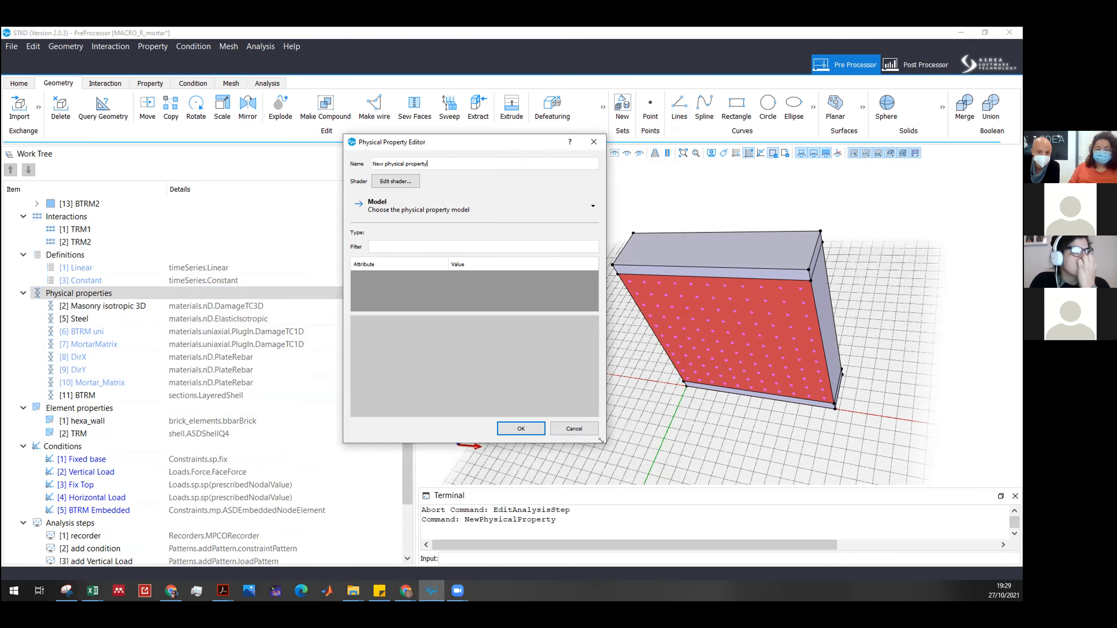
left_click_drag(603, 440, 685, 440)
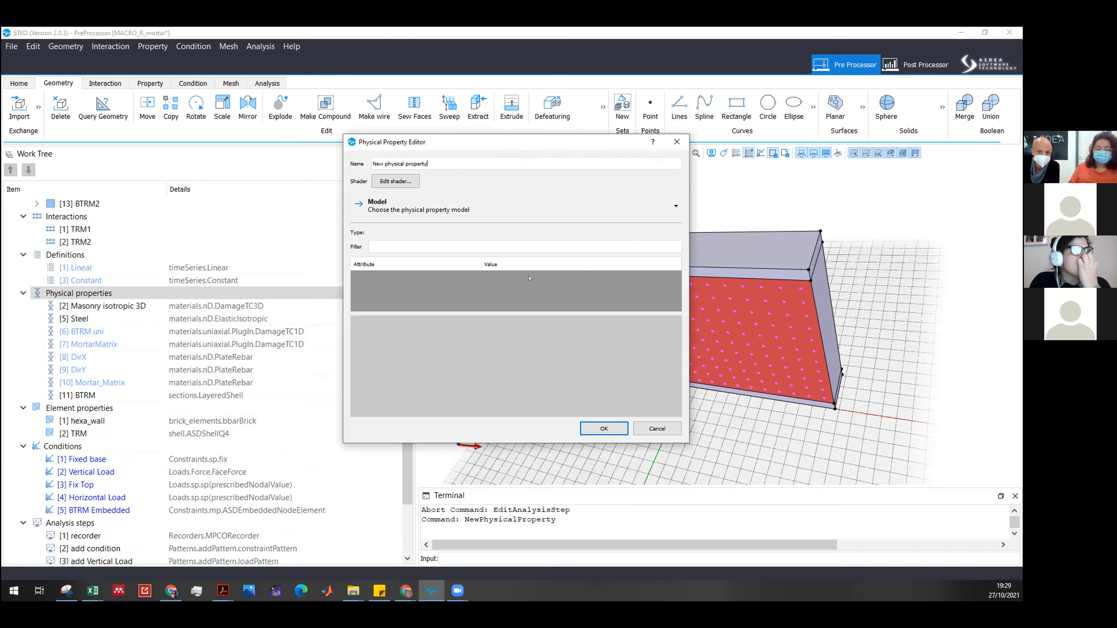
left_click(455, 211)
mouse_move(396, 227)
mouse_move(479, 227)
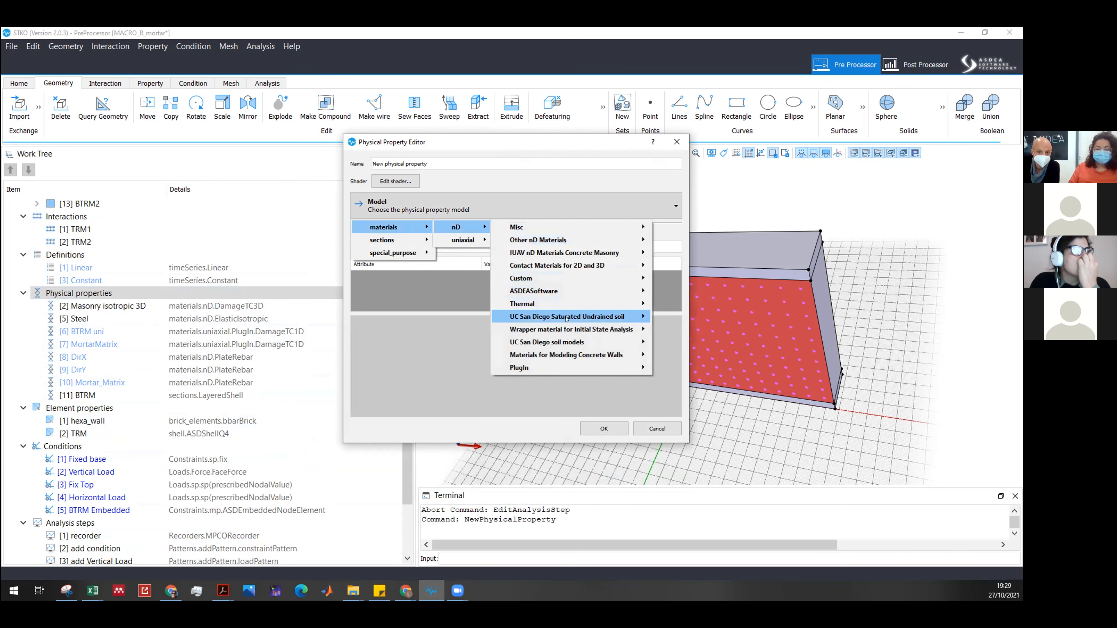
mouse_move(574, 293)
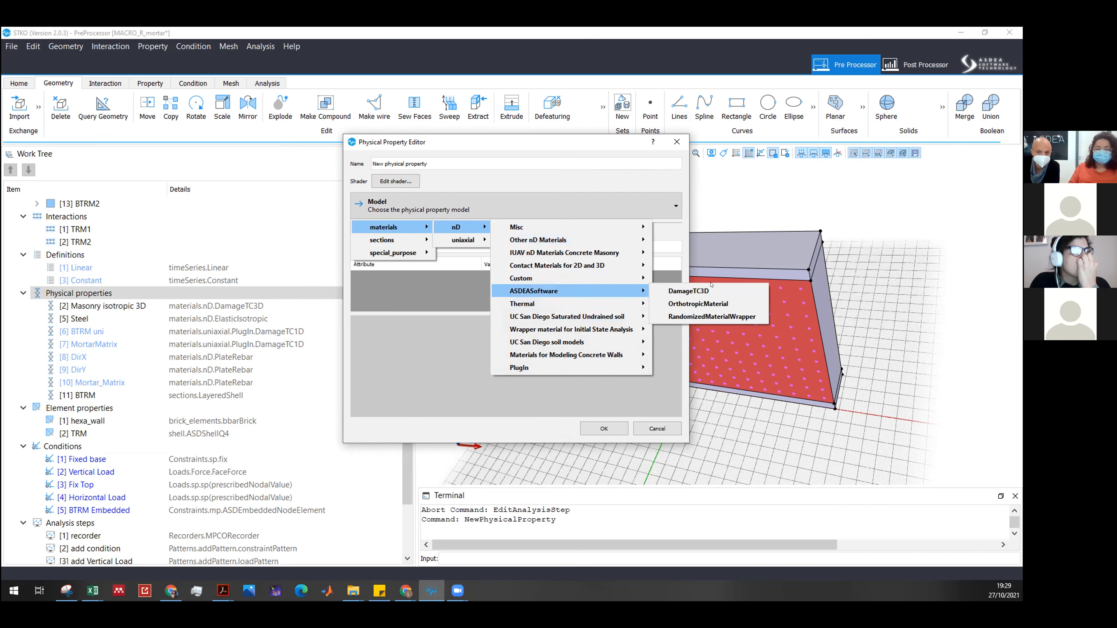
left_click(699, 304)
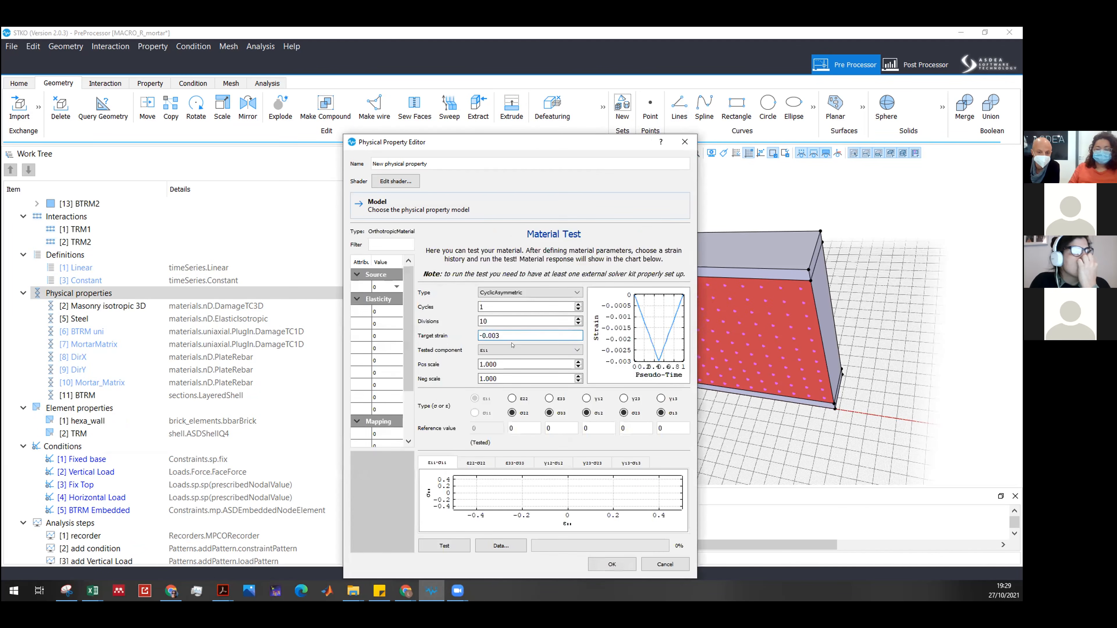
Set the orthotropic material's IsotropicMaterialTag to Masonry isotropic 3D.
left_click_drag(343, 285, 42, 285)
left_click(227, 284)
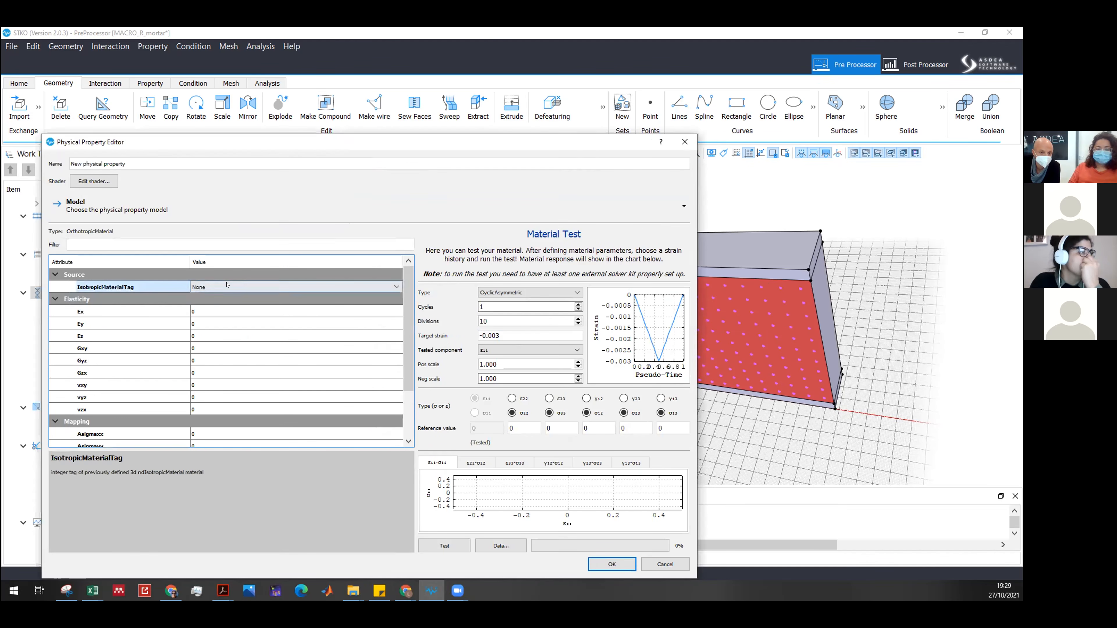
left_click(227, 286)
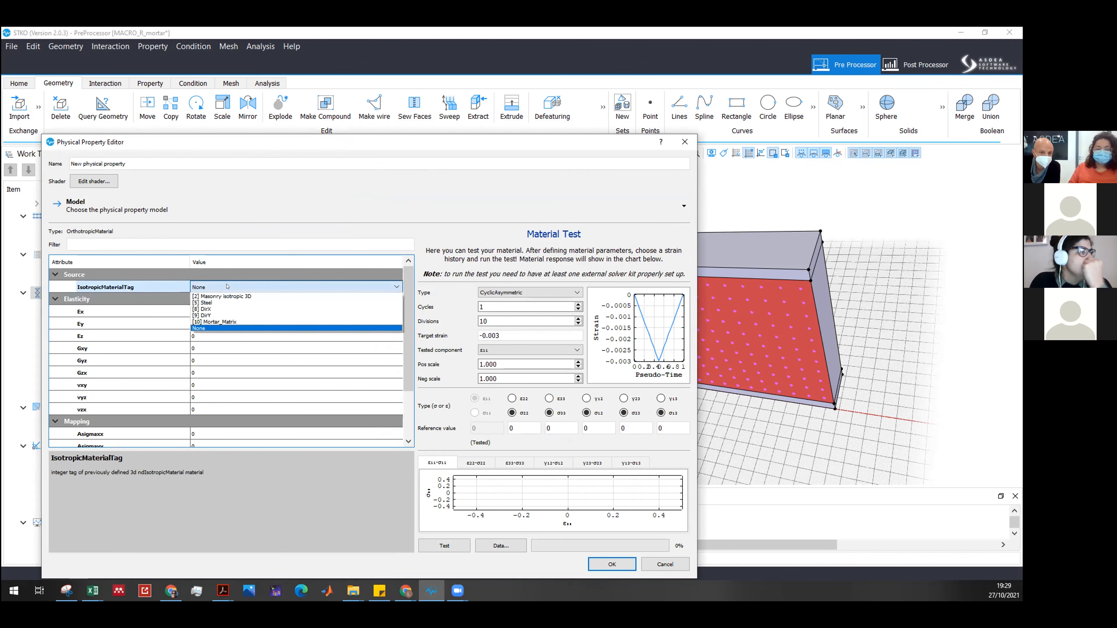
left_click(220, 296)
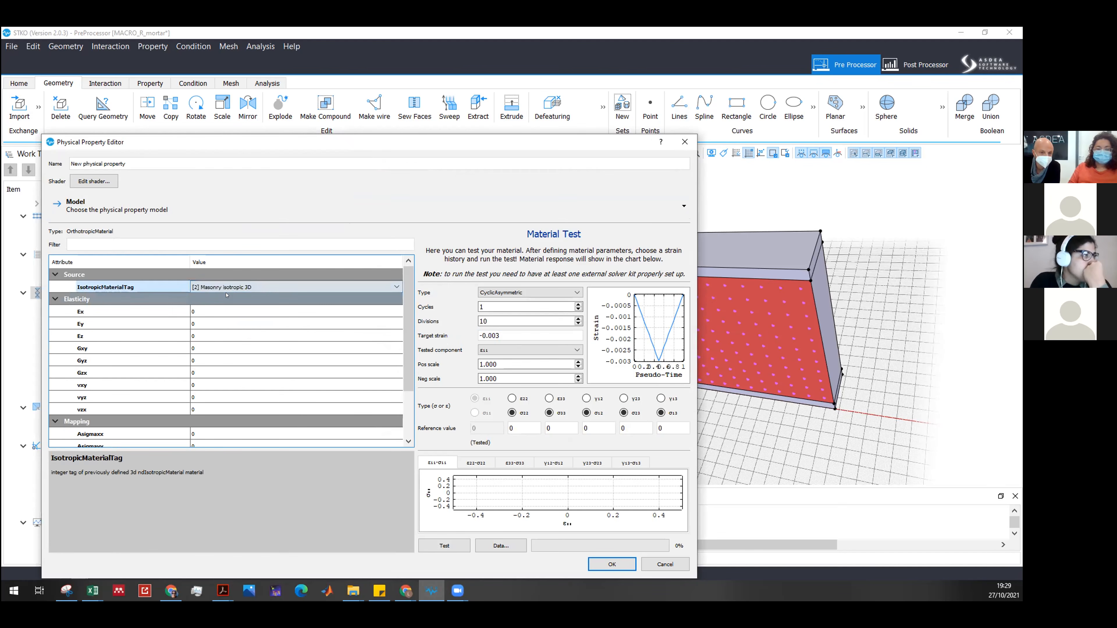
Enter a trial elastic modulus Ex for the orthotropic material, and discard the new property.
left_click(218, 310)
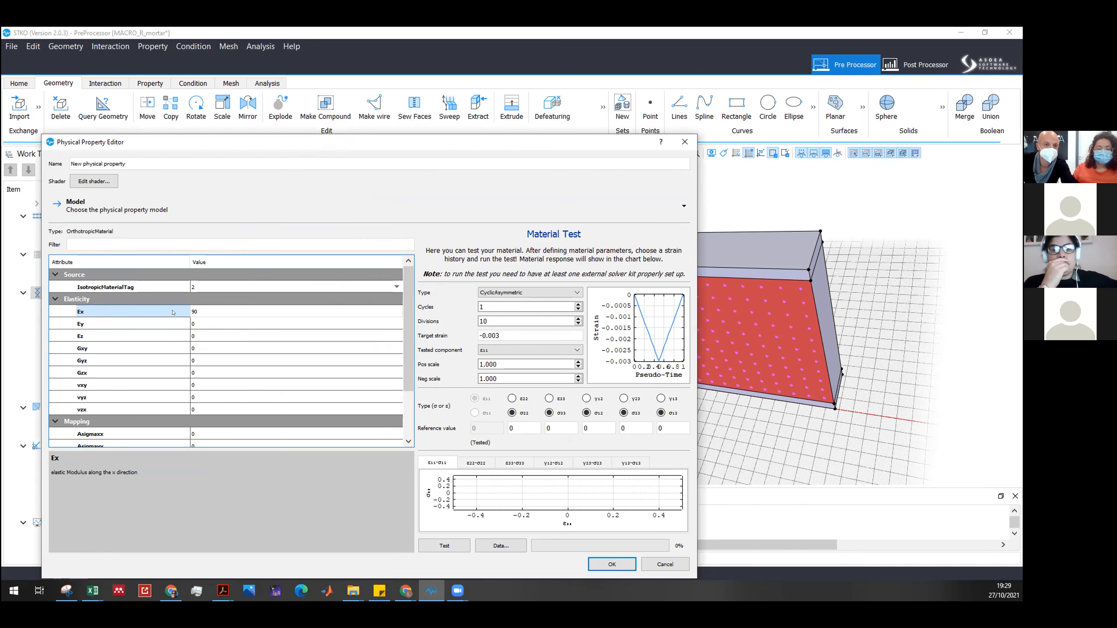
left_click_drag(332, 140, 566, 130)
left_click(448, 296)
key("BackSpace")
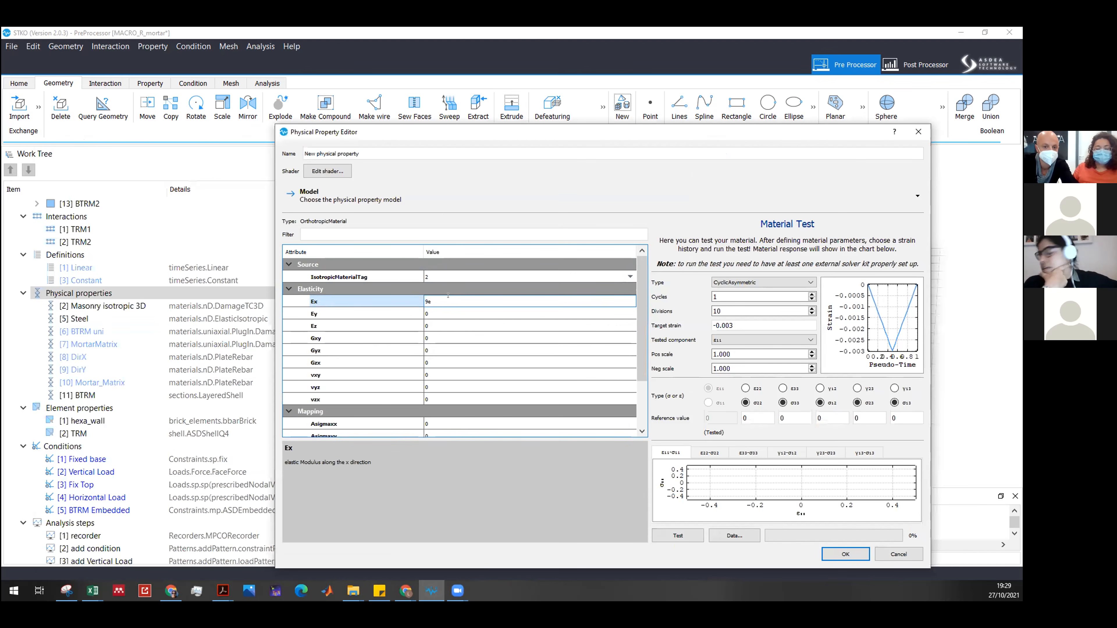
type("6")
key("Return")
left_click(917, 133)
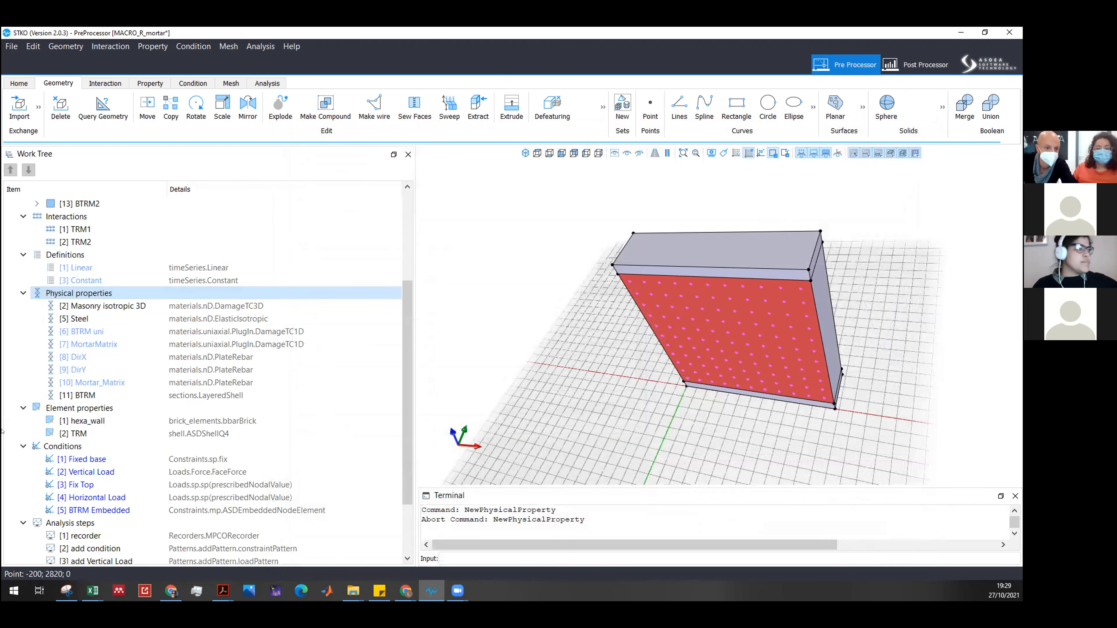
Check the Young's modulus and Poisson's ratio of the Masonry isotropic 3D material and close it without changes.
right_click(127, 307)
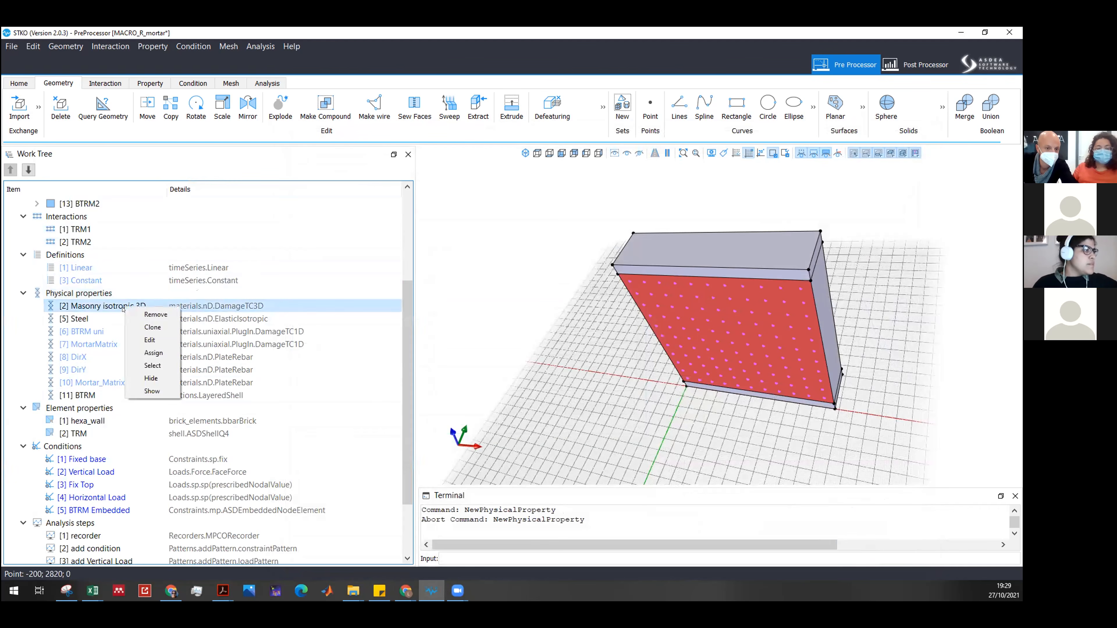
left_click(140, 344)
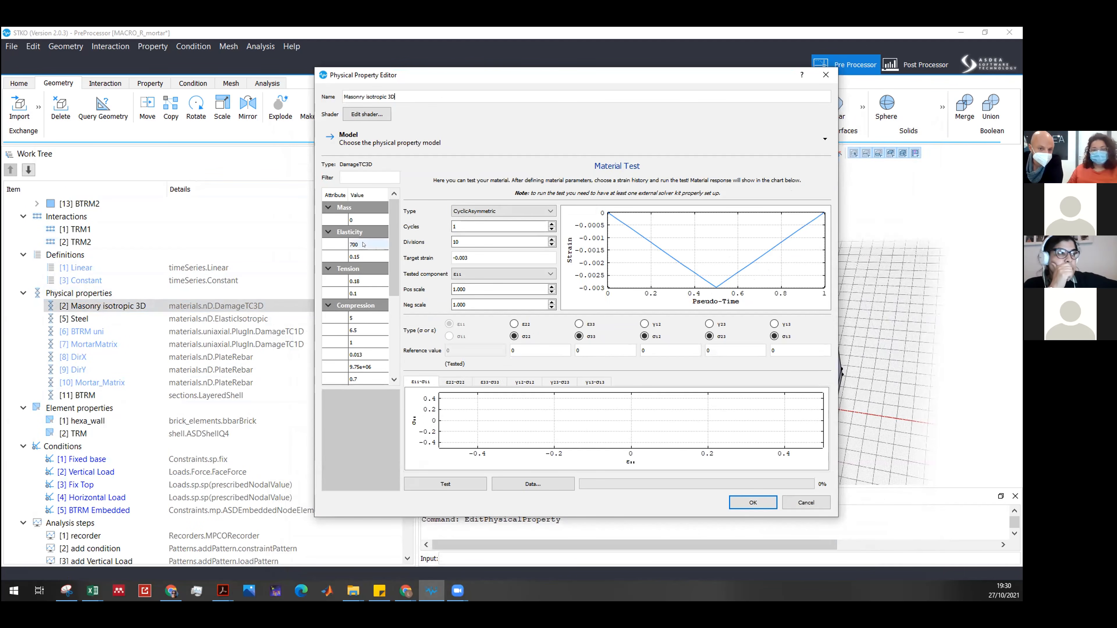
double_click(351, 244)
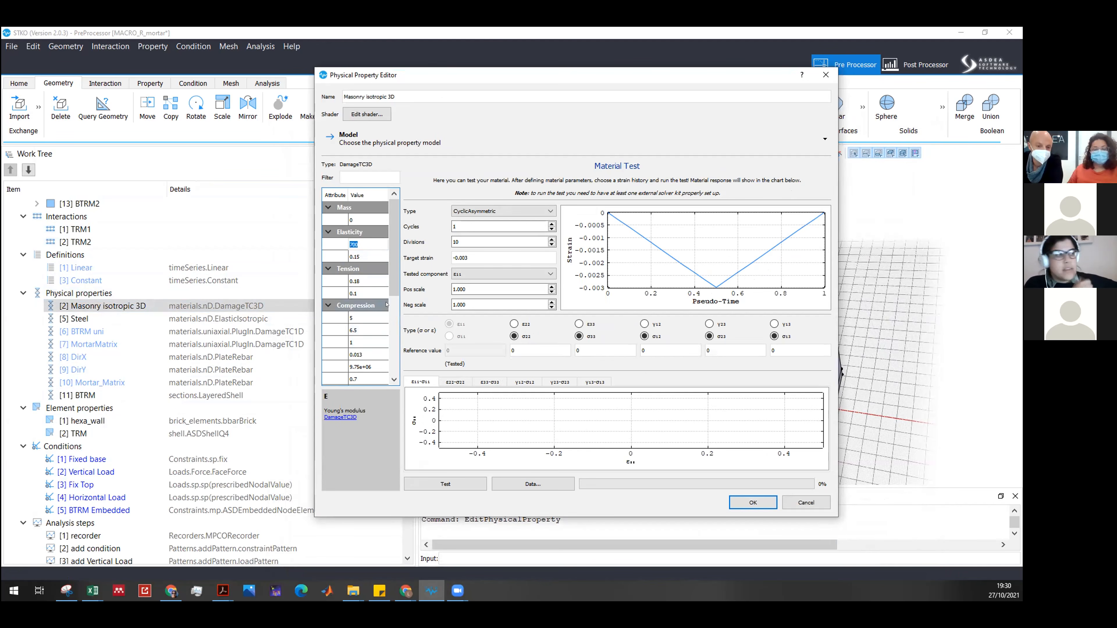
double_click(355, 256)
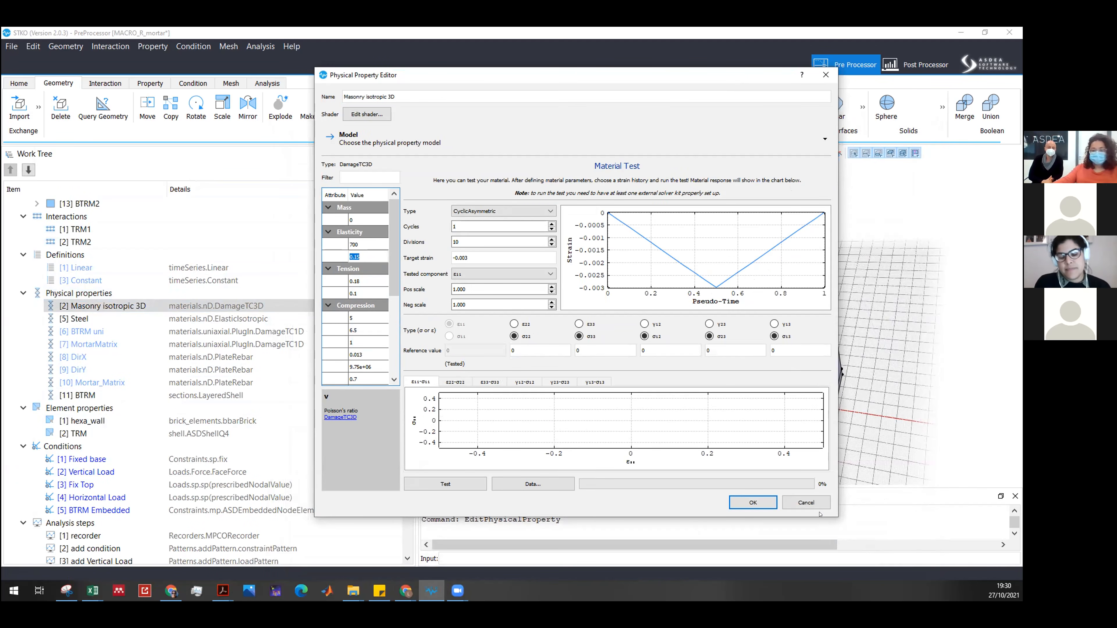
left_click(802, 502)
left_click_drag(738, 315, 690, 220)
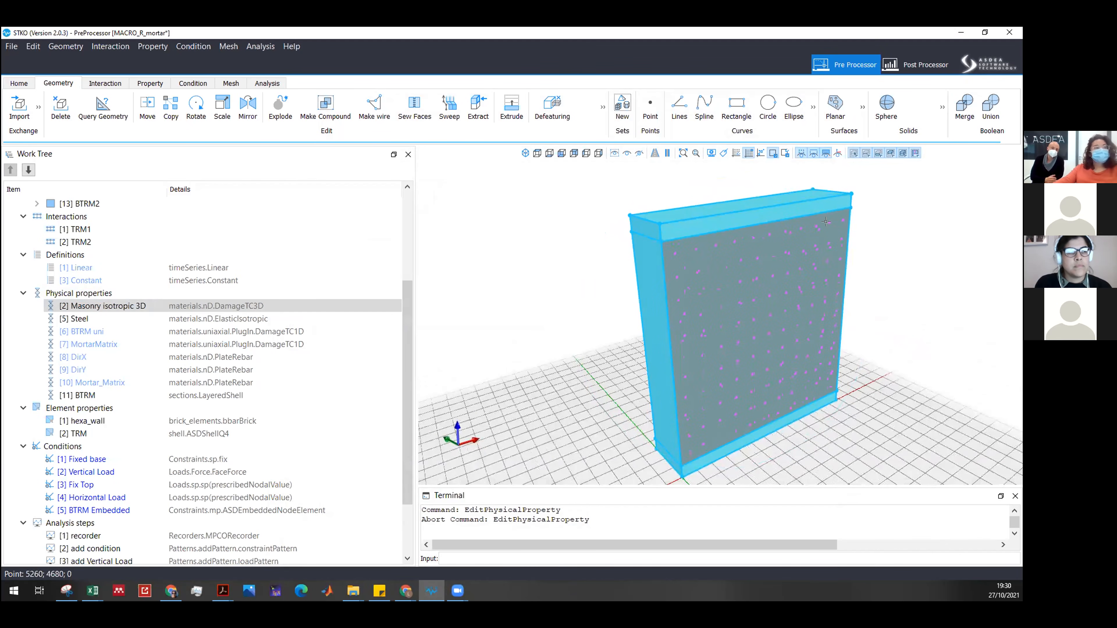